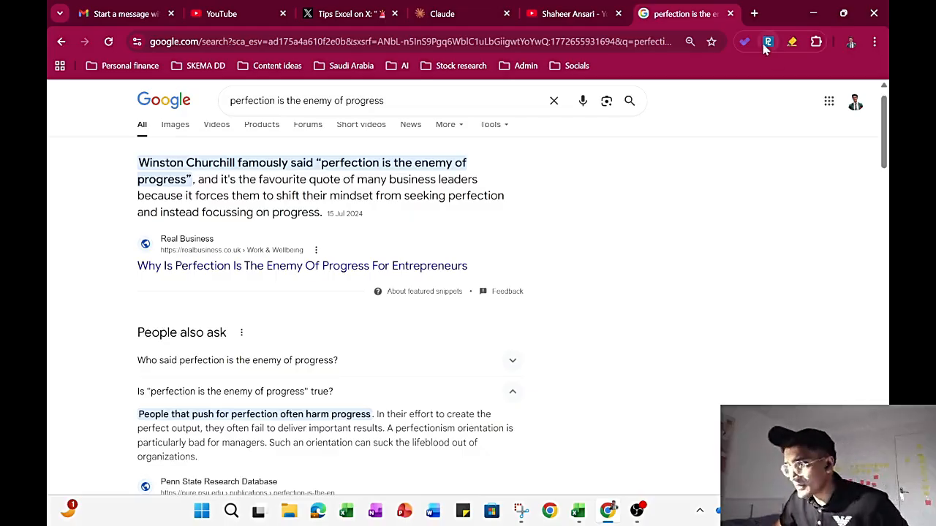
Step: Close the Google search and Gmail tabs and switch to the YouTube channel's videos page
{"action": "left_click", "coordinate": [729, 14]}
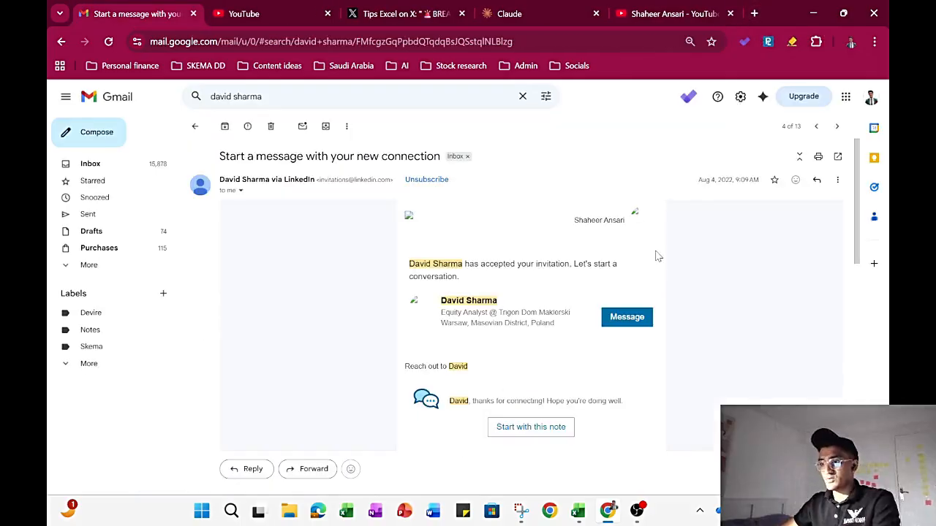
{"action": "left_click", "coordinate": [193, 14]}
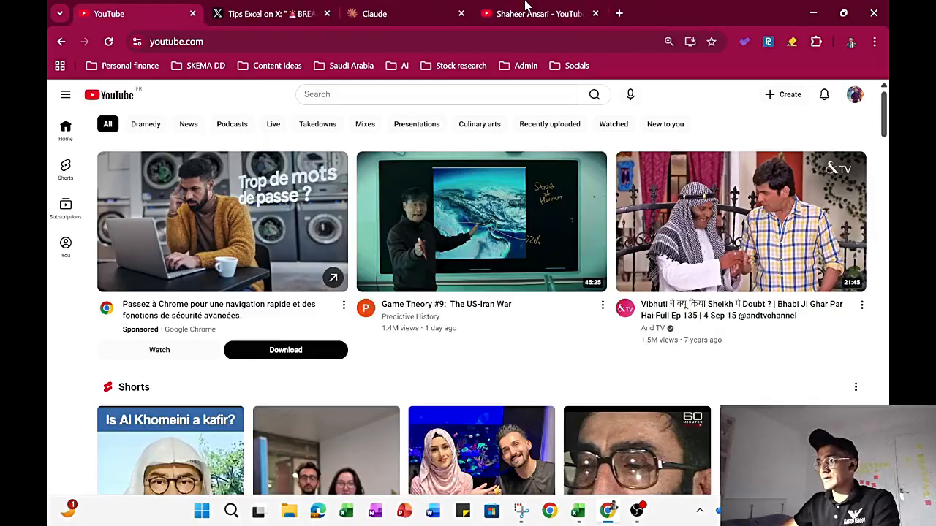
{"action": "left_click", "coordinate": [526, 9]}
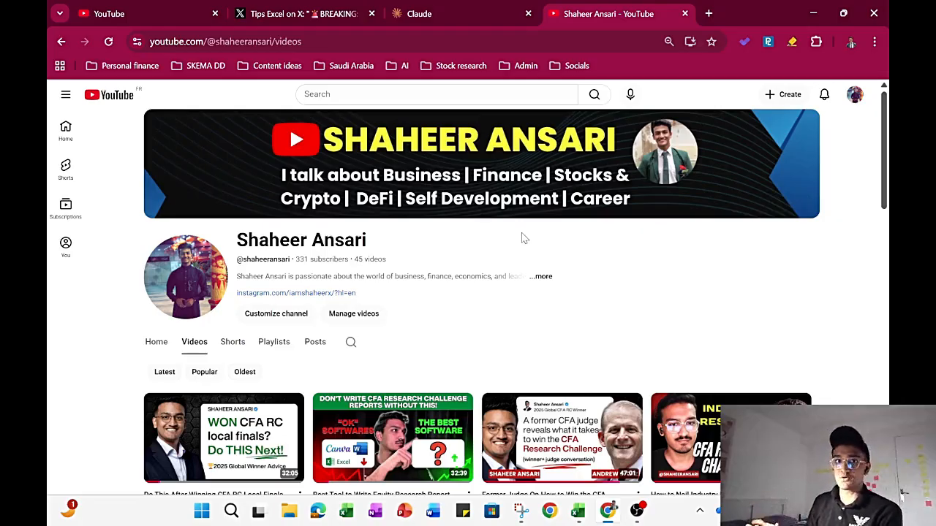
Step: Look over the channel's uploaded videos and its playlists
{"action": "scroll", "coordinate": [523, 238], "scroll_direction": "down", "scroll_amount": 2}
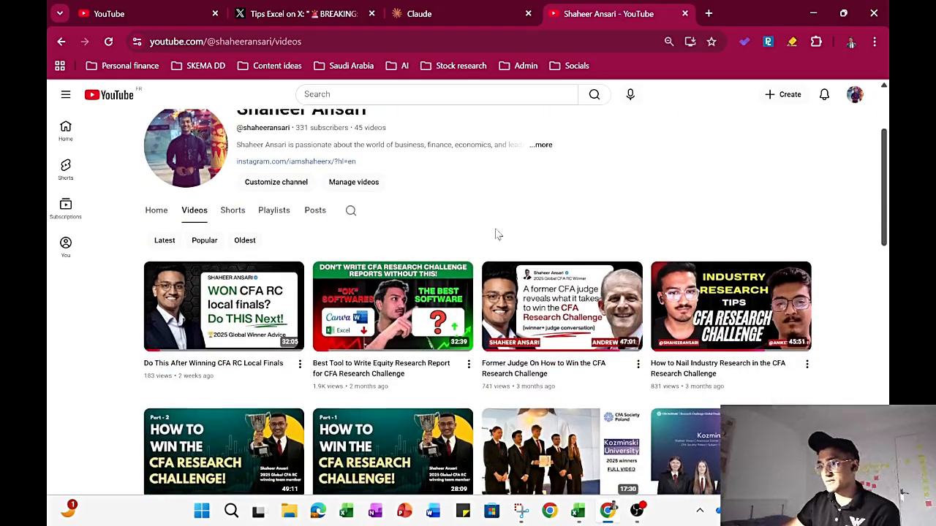
{"action": "left_click", "coordinate": [278, 219]}
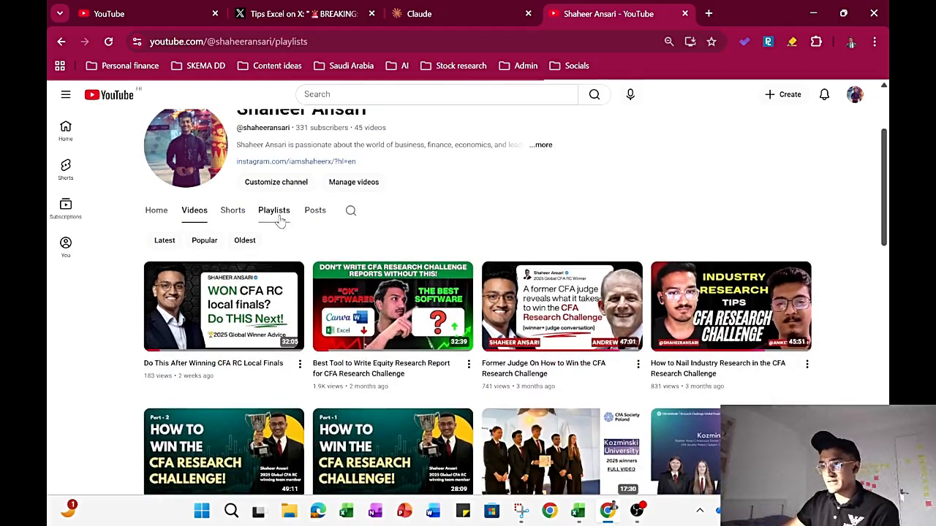
{"action": "scroll", "coordinate": [504, 242], "scroll_direction": "down", "scroll_amount": 3}
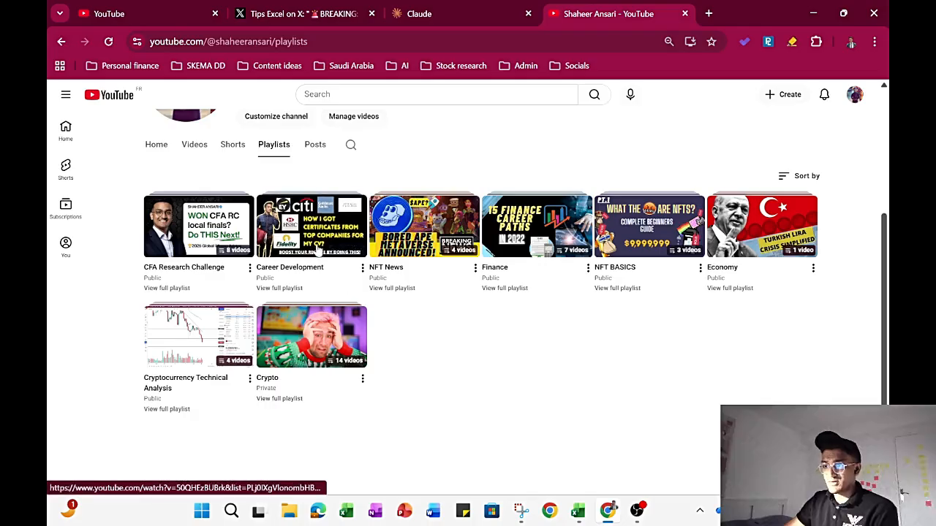
{"action": "mouse_move", "coordinate": [428, 286]}
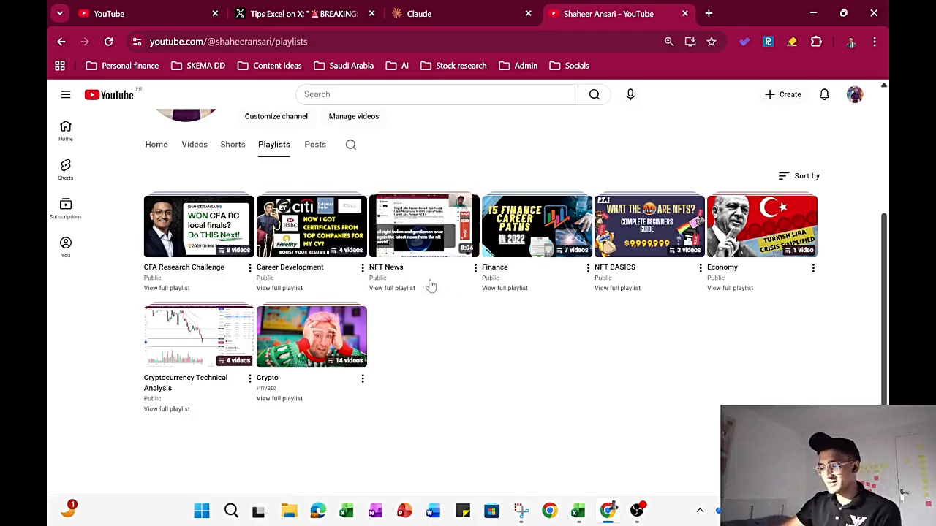
{"action": "scroll", "coordinate": [369, 215], "scroll_direction": "up", "scroll_amount": 3}
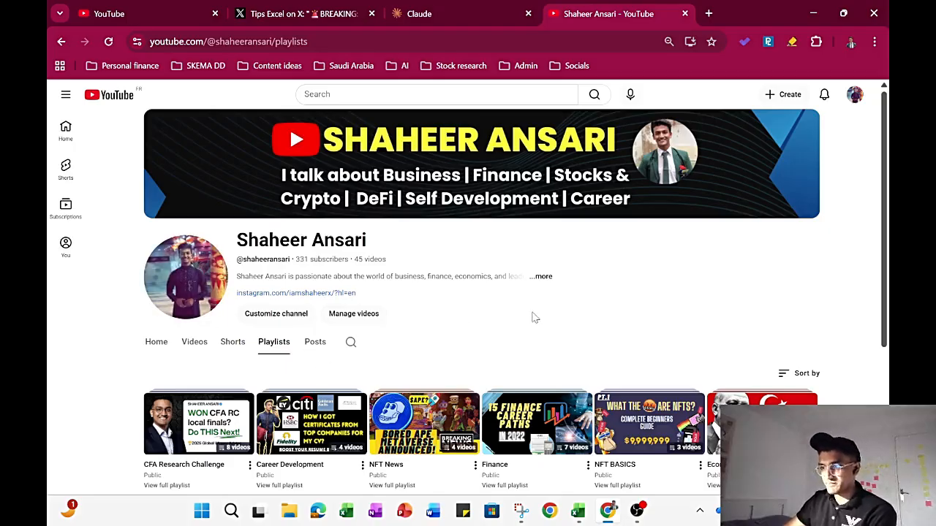
Step: Open the channel's full description, read the bio and social handles, and close it
{"action": "left_click", "coordinate": [544, 279]}
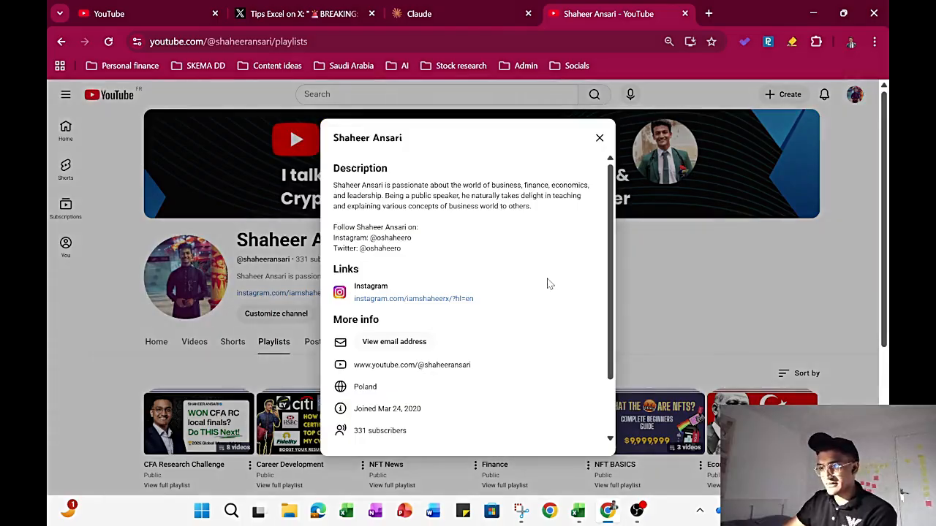
{"action": "scroll", "coordinate": [550, 283], "scroll_direction": "down", "scroll_amount": 2}
{"action": "scroll", "coordinate": [549, 284], "scroll_direction": "up", "scroll_amount": 2}
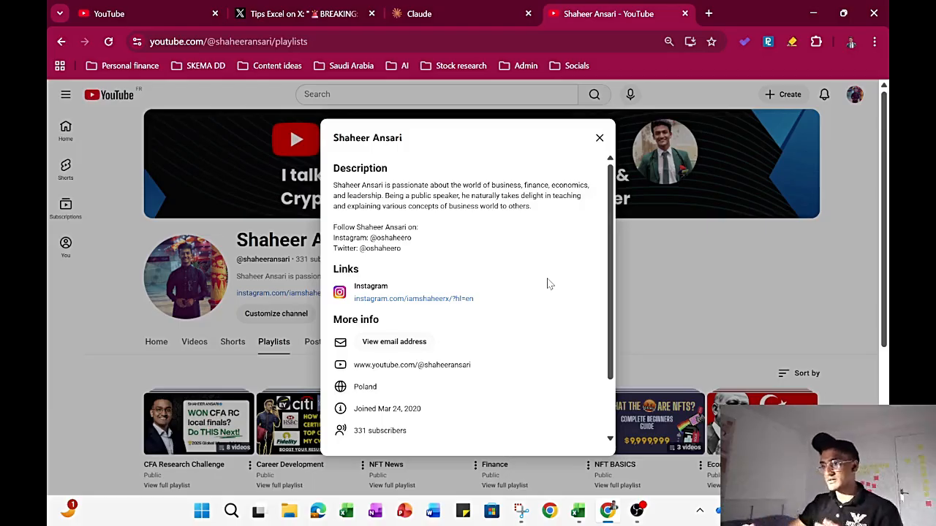
{"action": "left_click_drag", "start_coordinate": [334, 184], "coordinate": [578, 209]}
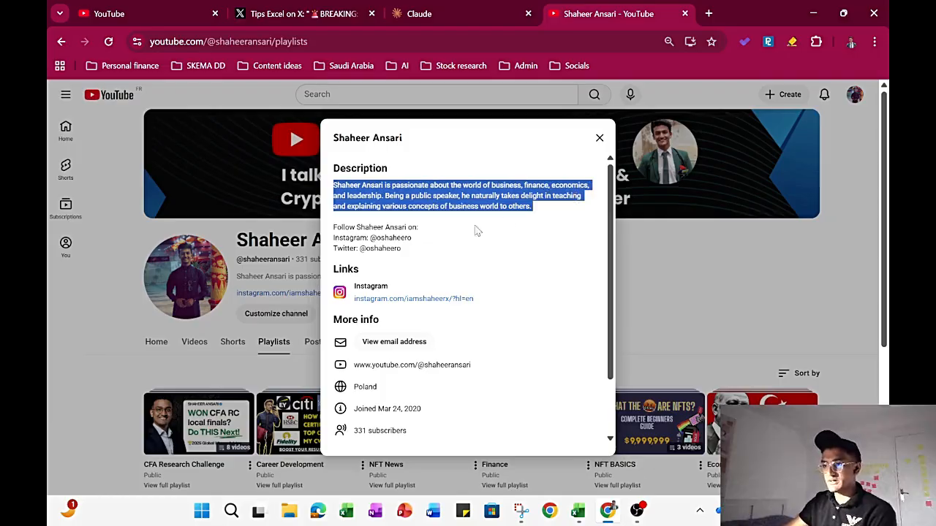
{"action": "left_click_drag", "start_coordinate": [334, 226], "coordinate": [436, 253]}
{"action": "left_click", "coordinate": [457, 242]}
{"action": "left_click", "coordinate": [599, 137]}
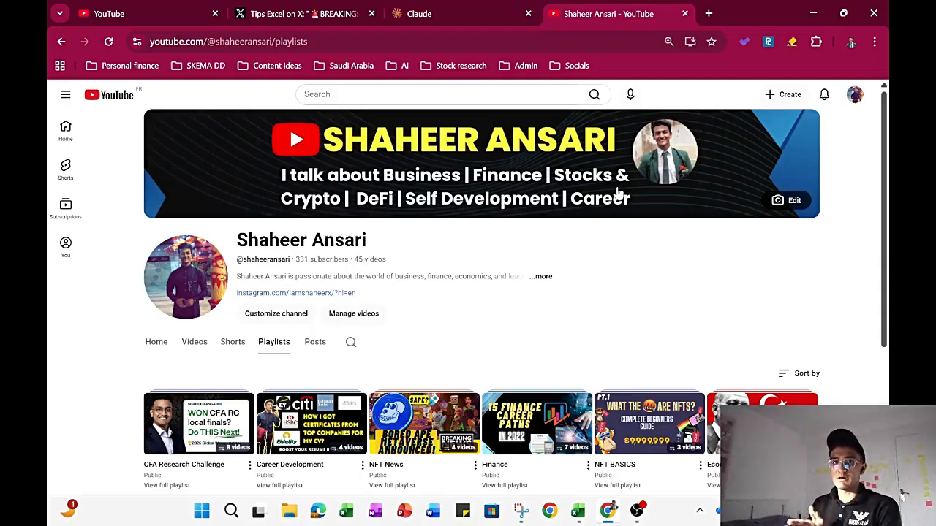
Step: Switch to the Tips Excel post on X and read its text about Claude building a YouTube growth strategy with 7 prompts
{"action": "left_click", "coordinate": [356, 6]}
{"action": "scroll", "coordinate": [432, 252], "scroll_direction": "up", "scroll_amount": 10}
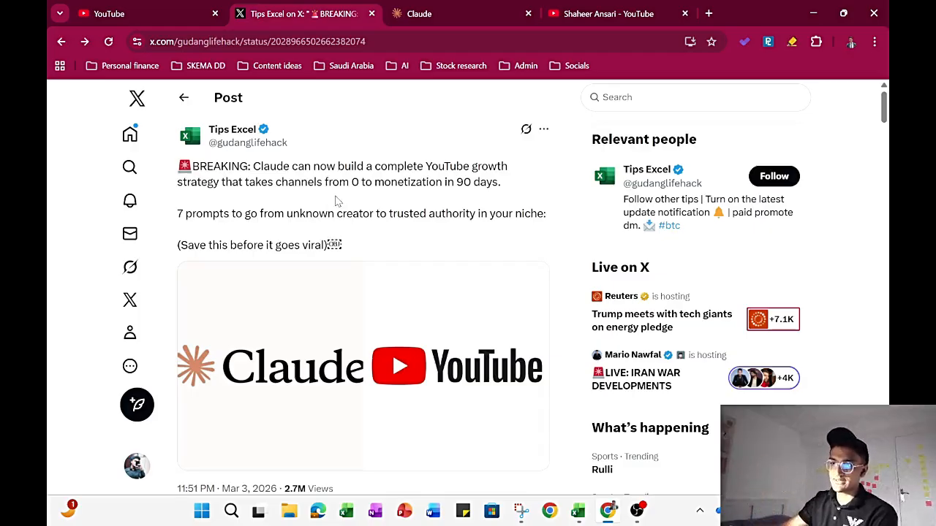
{"action": "left_click_drag", "start_coordinate": [270, 167], "coordinate": [508, 183]}
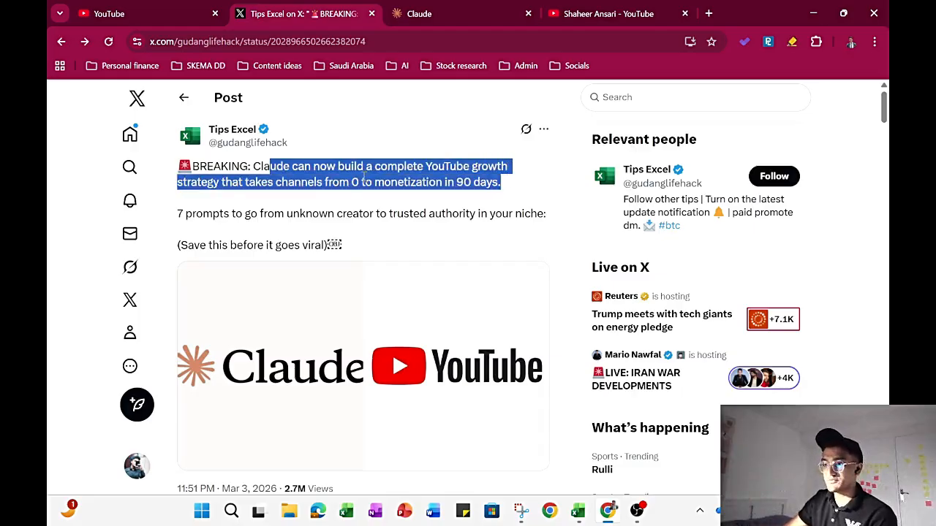
{"action": "left_click", "coordinate": [364, 178]}
{"action": "mouse_move", "coordinate": [349, 182]}
{"action": "left_mouse_down"}
{"action": "mouse_move", "coordinate": [505, 184]}
{"action": "mouse_move", "coordinate": [350, 183]}
{"action": "left_mouse_up"}
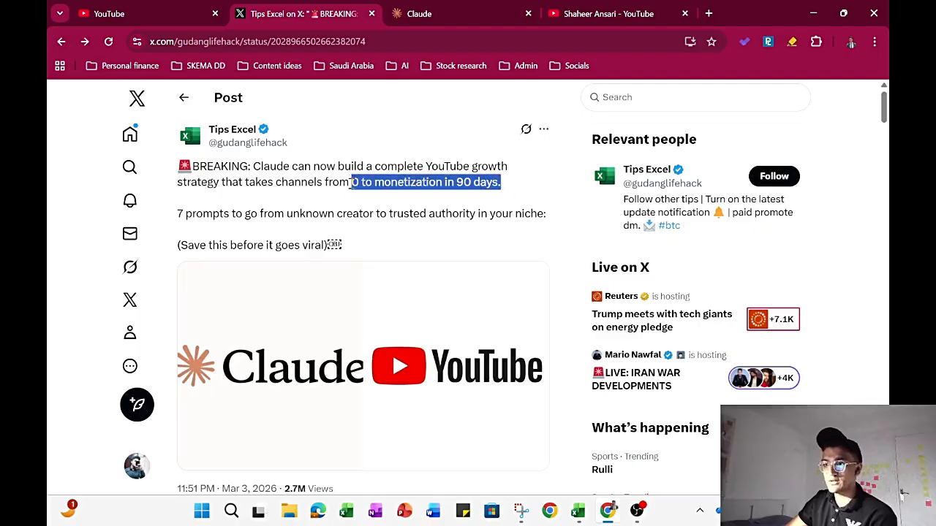
{"action": "left_click_drag", "start_coordinate": [512, 189], "coordinate": [180, 169]}
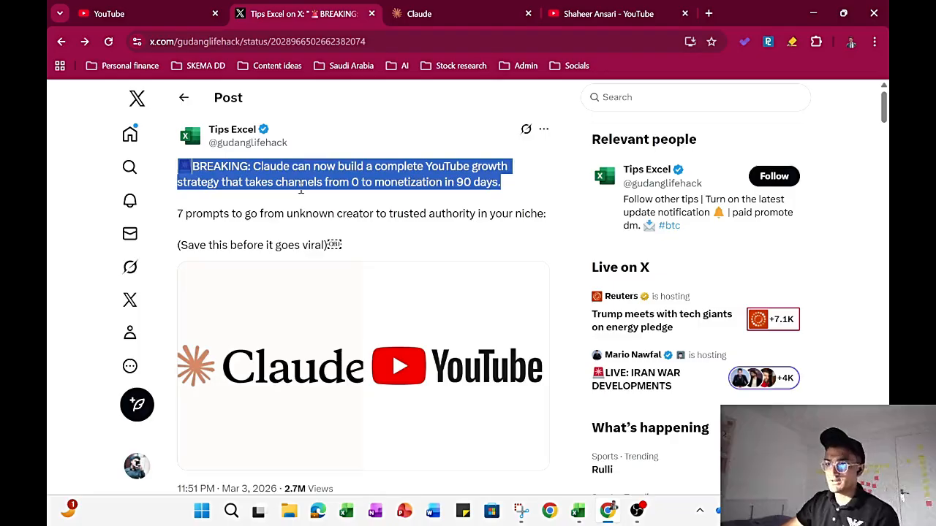
{"action": "left_click", "coordinate": [289, 203]}
{"action": "left_click_drag", "start_coordinate": [177, 214], "coordinate": [484, 212]}
{"action": "left_click", "coordinate": [547, 221]}
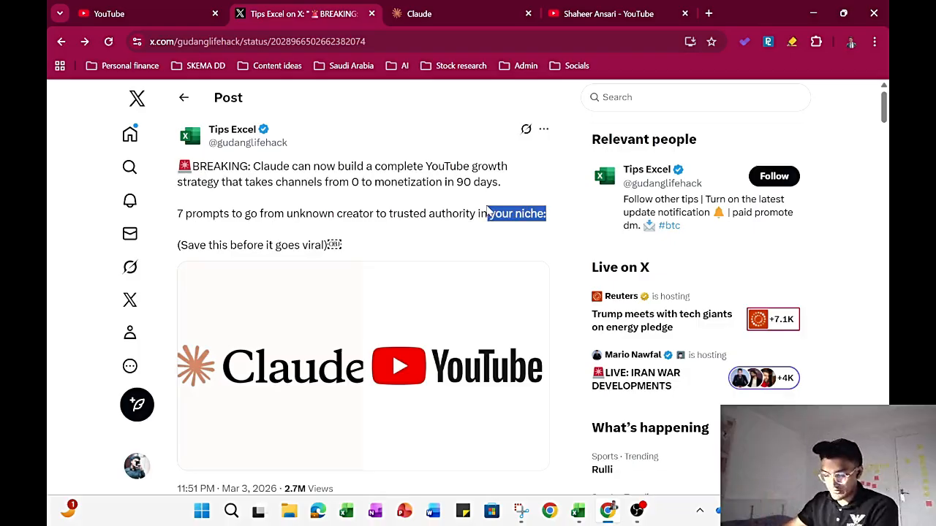
Step: Examine the numbered prompts in the replies under the post, starting with "Channel Strategy Architect"
{"action": "scroll", "coordinate": [487, 208], "scroll_direction": "down", "scroll_amount": 3}
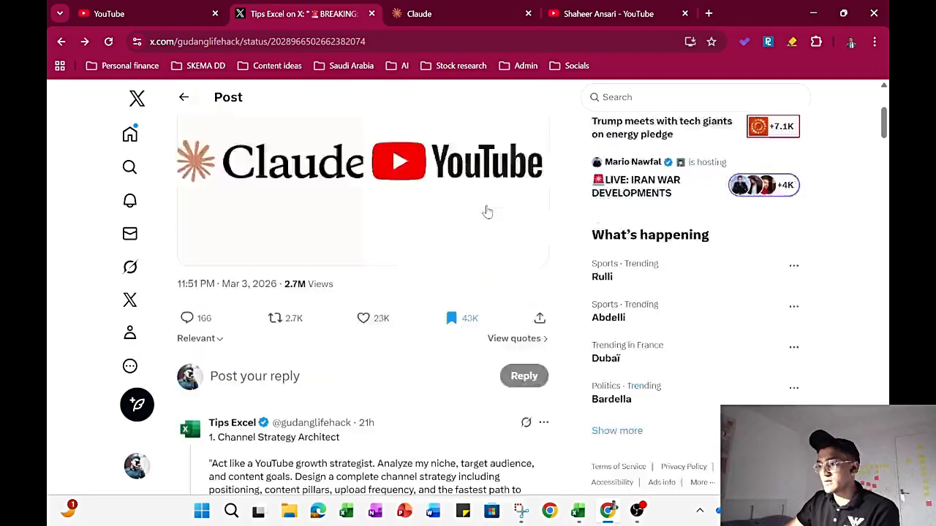
{"action": "scroll", "coordinate": [487, 211], "scroll_direction": "up", "scroll_amount": 1}
{"action": "scroll", "coordinate": [497, 349], "scroll_direction": "up", "scroll_amount": 1}
{"action": "scroll", "coordinate": [485, 314], "scroll_direction": "down", "scroll_amount": 4}
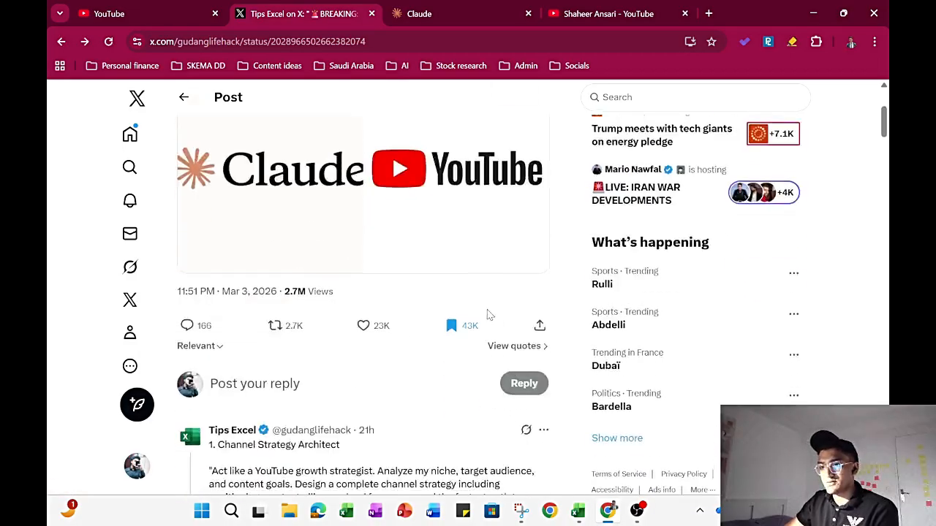
{"action": "left_click", "coordinate": [241, 326]}
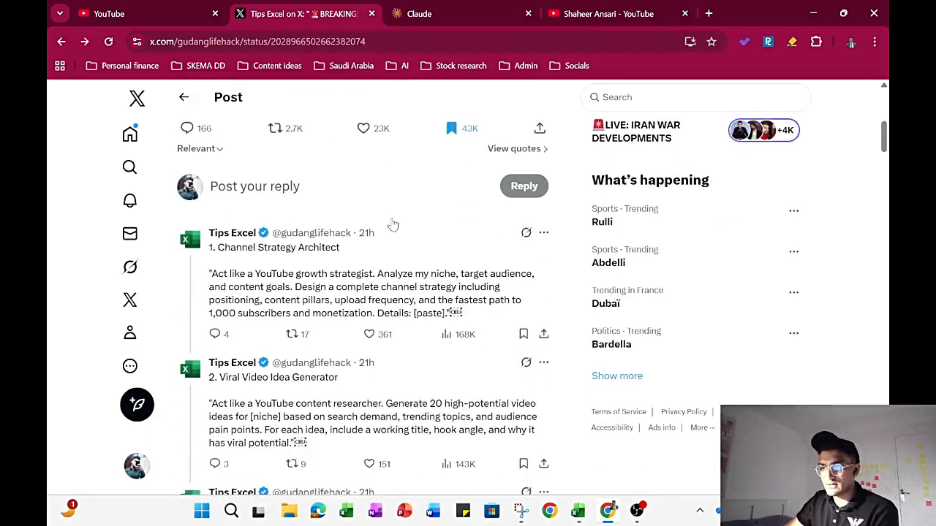
{"action": "scroll", "coordinate": [351, 193], "scroll_direction": "down", "scroll_amount": 1}
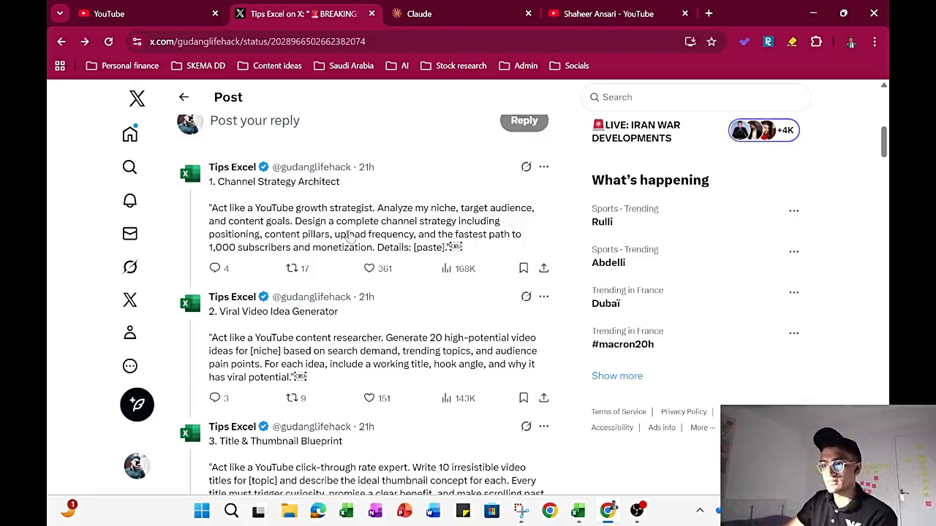
Step: Switch to the Claude prompt draft and insert "me on my YouTube channel" after "start advising"
{"action": "left_click", "coordinate": [459, 8]}
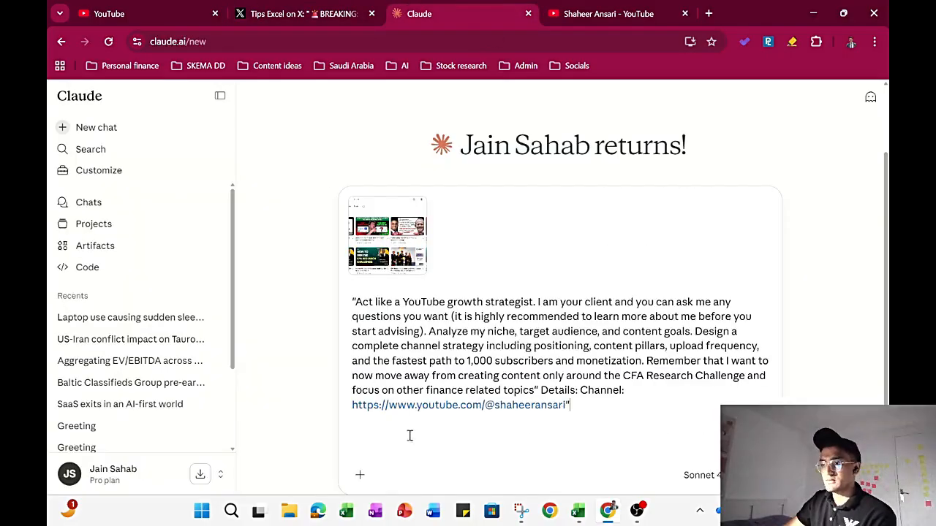
{"action": "left_click", "coordinate": [311, 13]}
{"action": "left_click", "coordinate": [438, 12]}
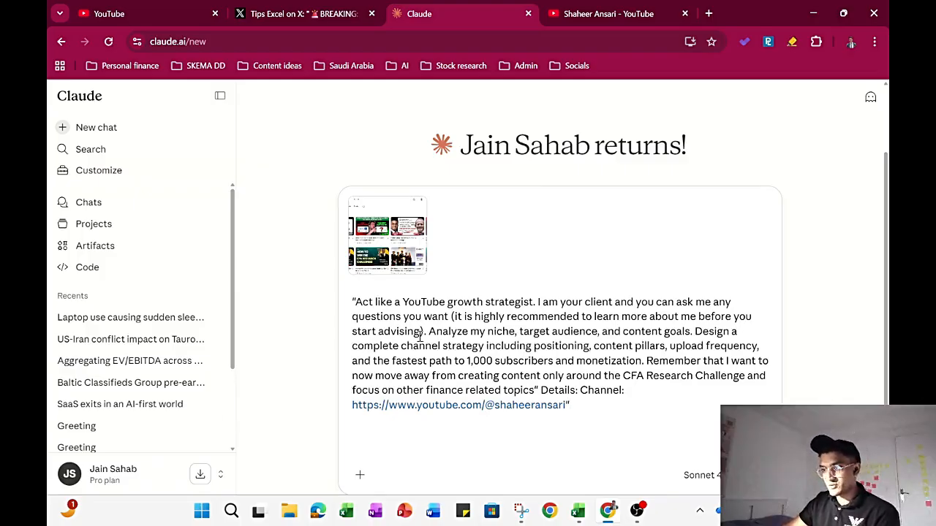
{"action": "type", "text": "me "}
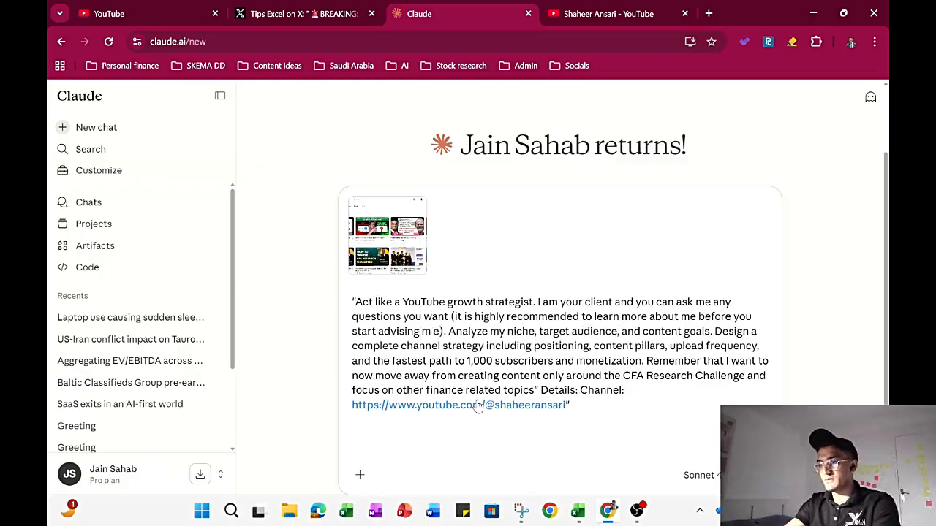
{"action": "type", "text": "on my YouTu"}
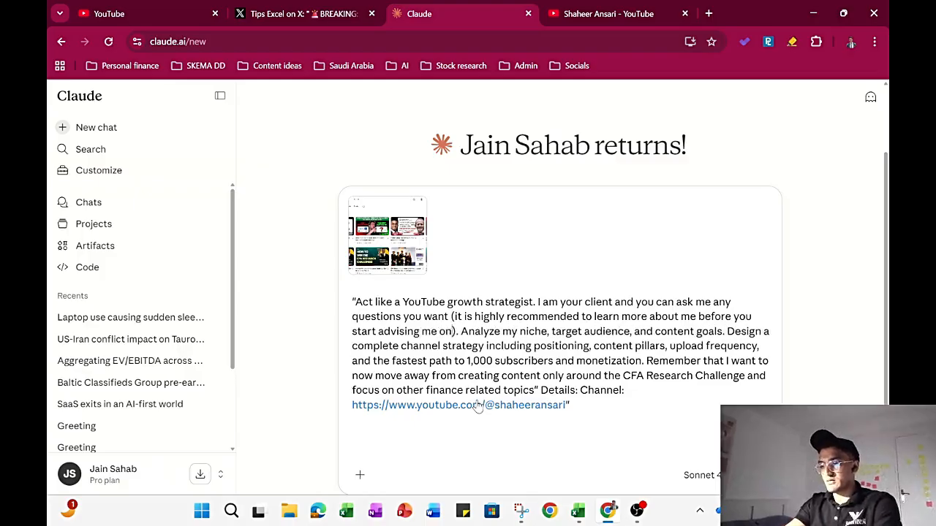
{"action": "type", "text": "be channel"}
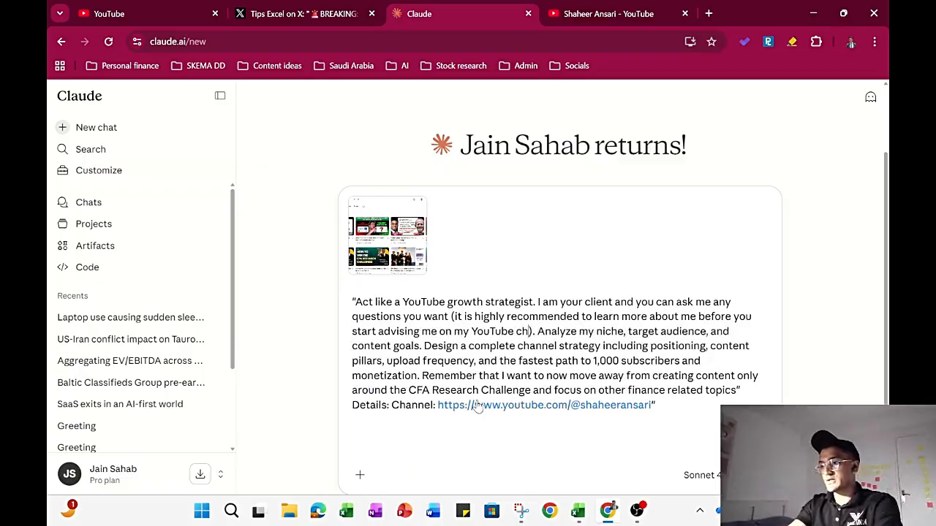
Step: Add "(I do not have any focus at the moment)" after "Analyze my niche" in the prompt
{"action": "left_click", "coordinate": [652, 332]}
{"action": "type", "text": "(I do"}
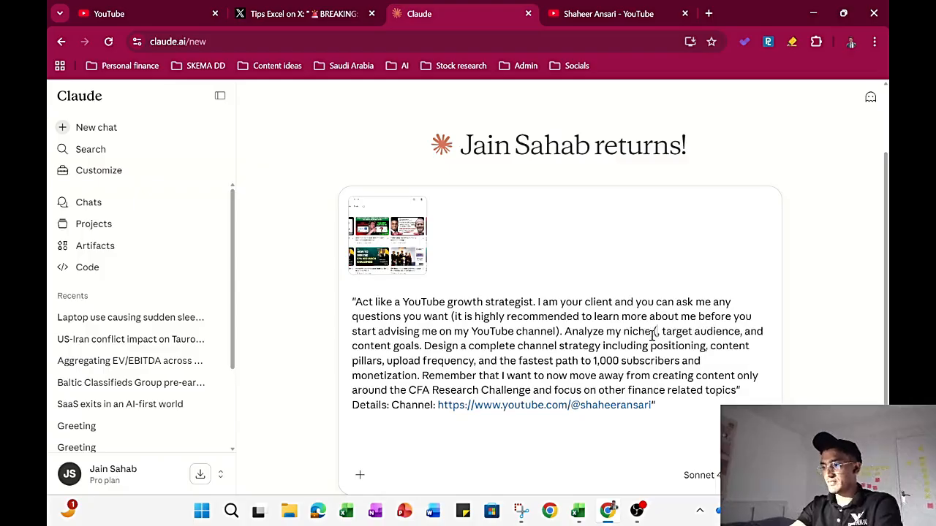
{"action": "type", "text": " not have any"}
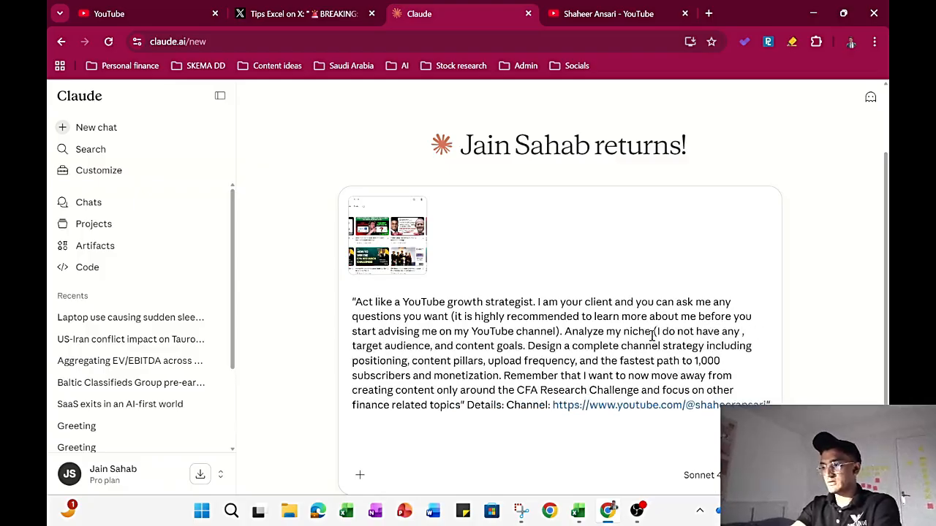
{"action": "type", "text": " focus at the mome"}
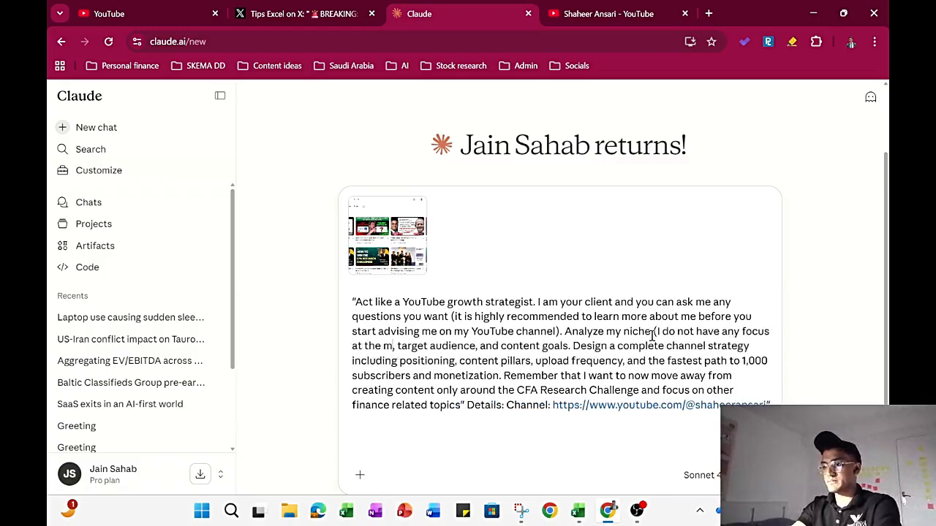
{"action": "type", "text": "nt)"}
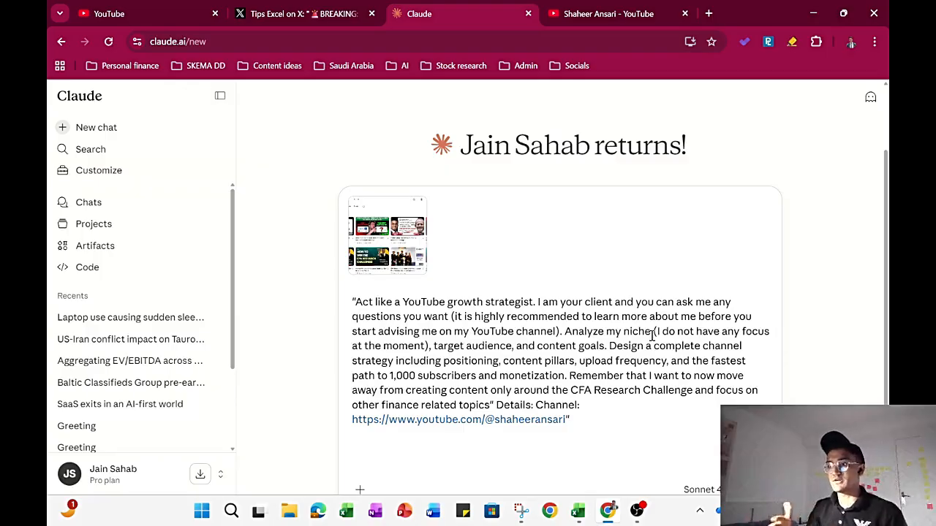
{"action": "left_click", "coordinate": [514, 346]}
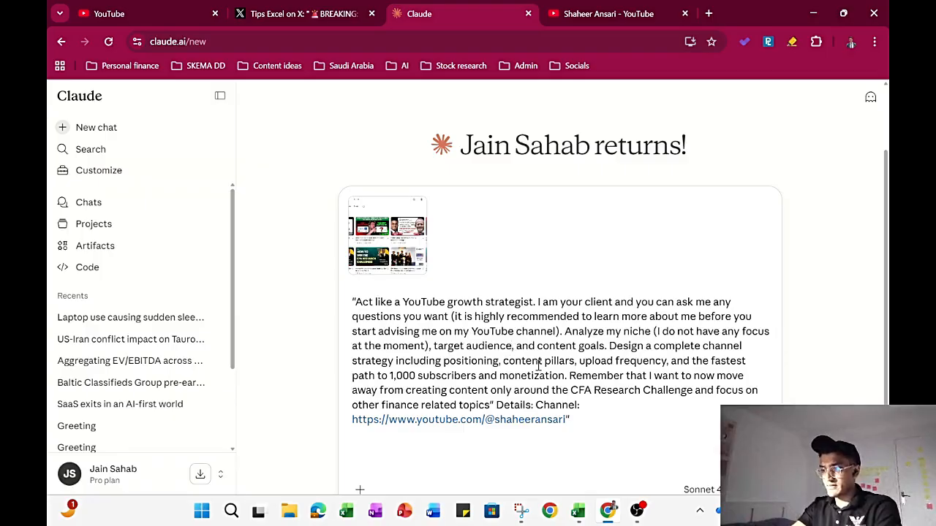
{"action": "type", "text": "(,"}
{"action": "key", "text": "BackSpace"}
{"action": "key", "text": "BackSpace"}
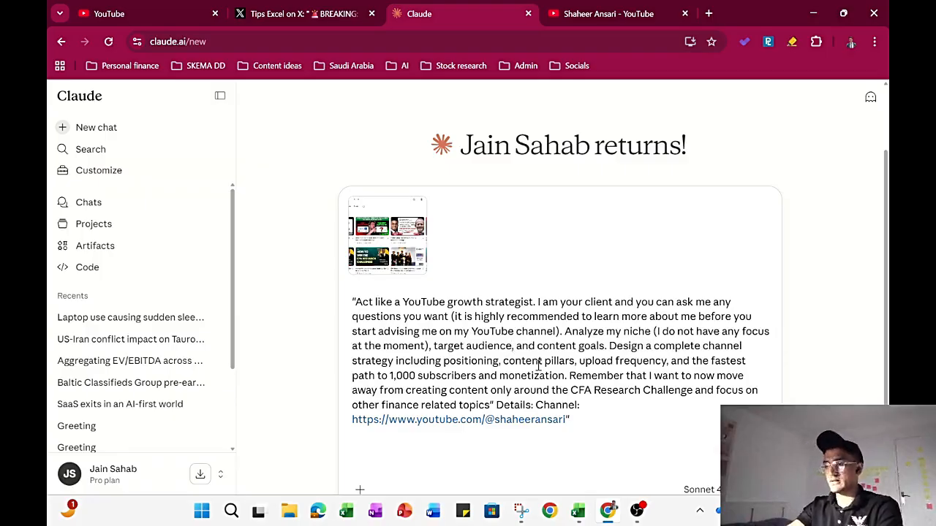
Step: Add "(ask me more about it if needed)" after "content goals" in the prompt draft
{"action": "left_click", "coordinate": [606, 346]}
{"action": "type", "text": "(ask me mor"}
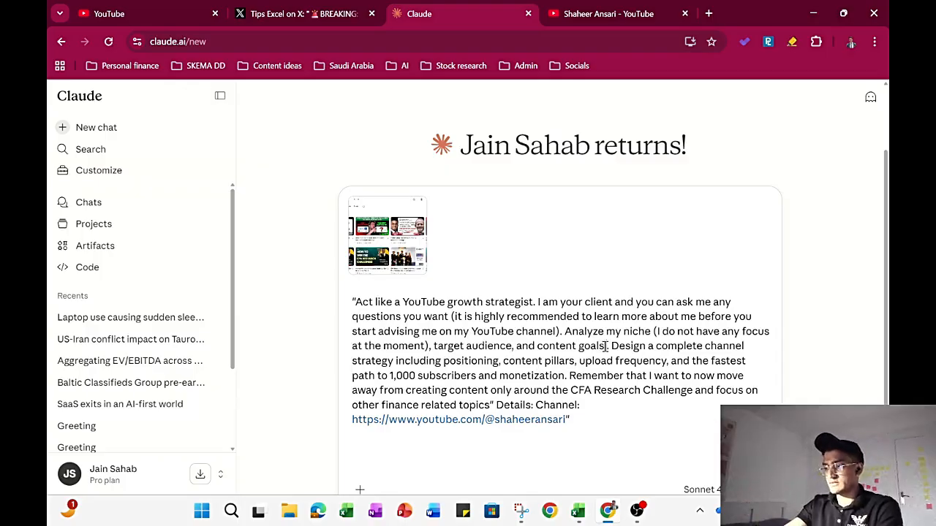
{"action": "type", "text": "e about it"}
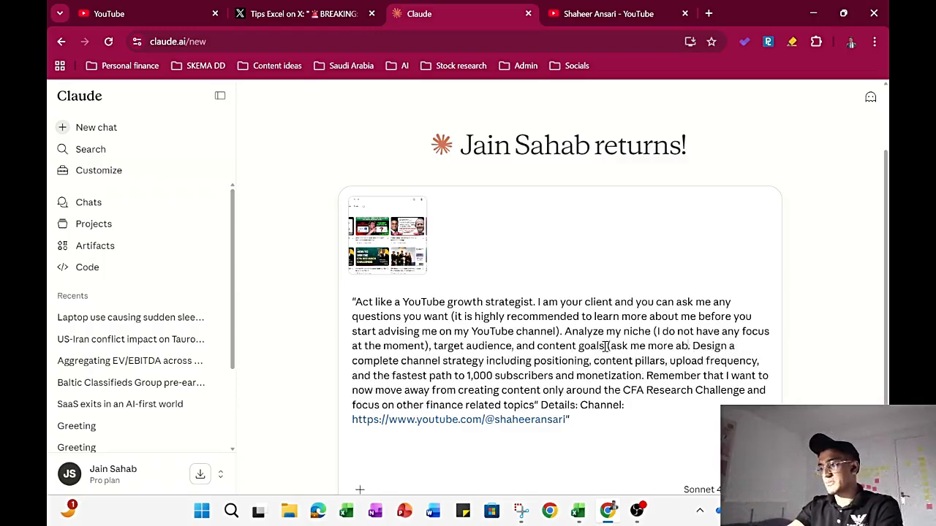
{"action": "type", "text": " if needed"}
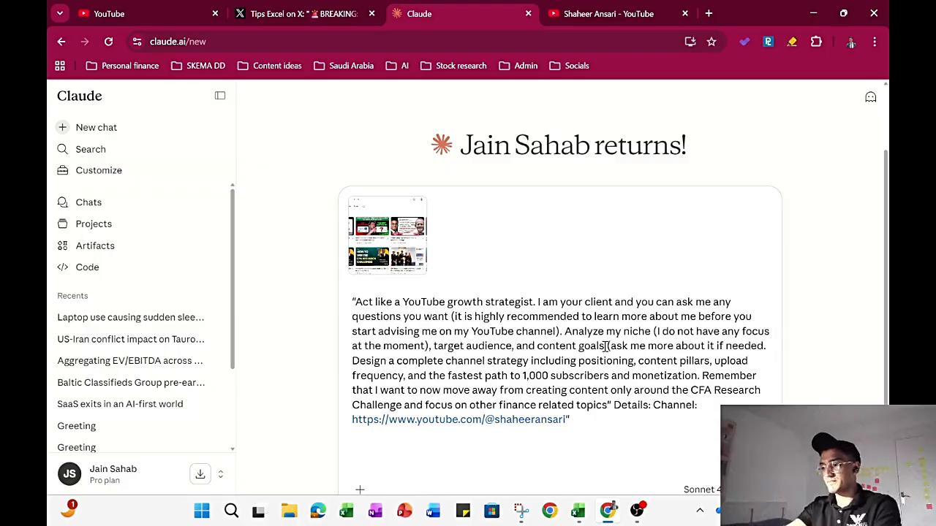
{"action": "type", "text": ")"}
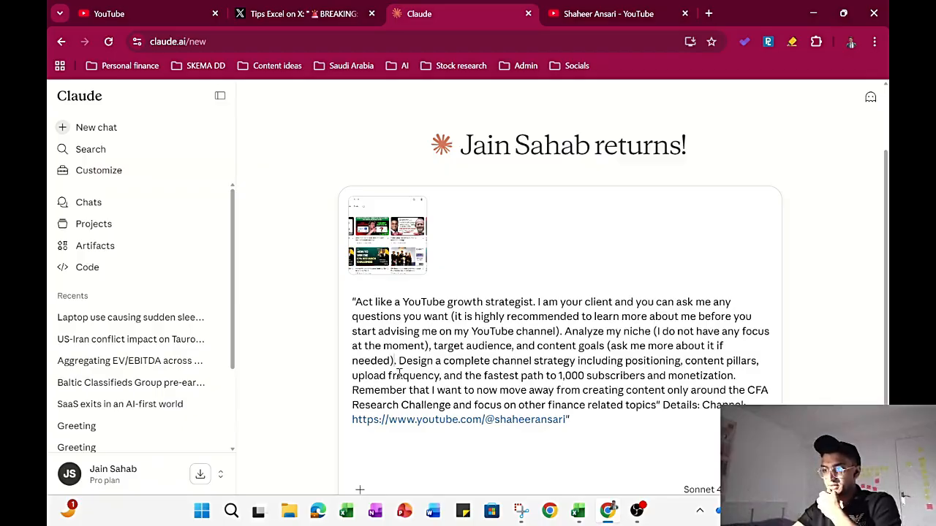
Step: Review the closing sentences of the prompt and add "as well" after "finance related topics"
{"action": "left_click_drag", "start_coordinate": [392, 375], "coordinate": [733, 391]}
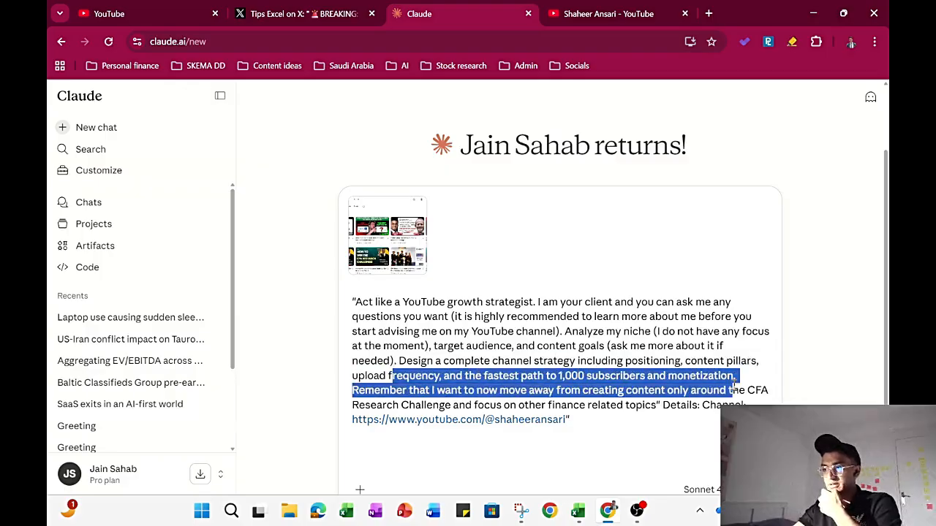
{"action": "left_click", "coordinate": [493, 401]}
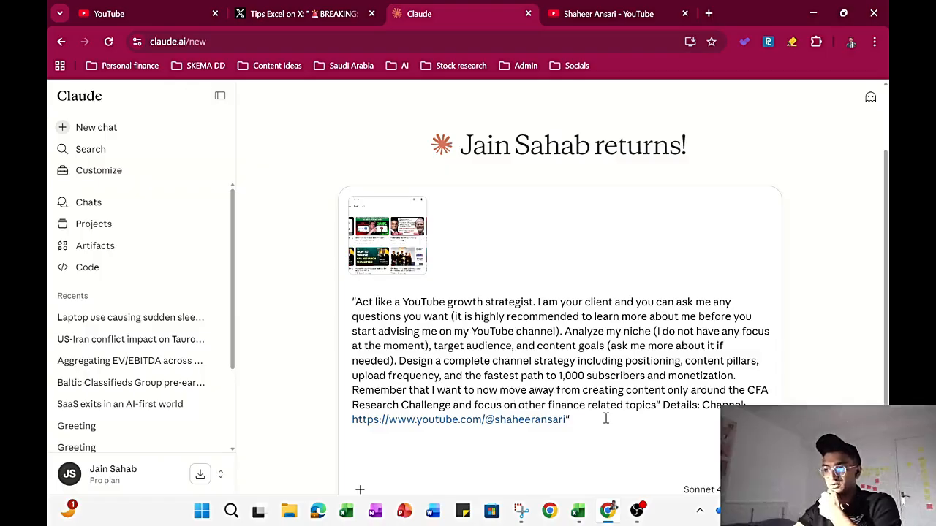
{"action": "left_click", "coordinate": [657, 405]}
{"action": "type", "text": "as "}
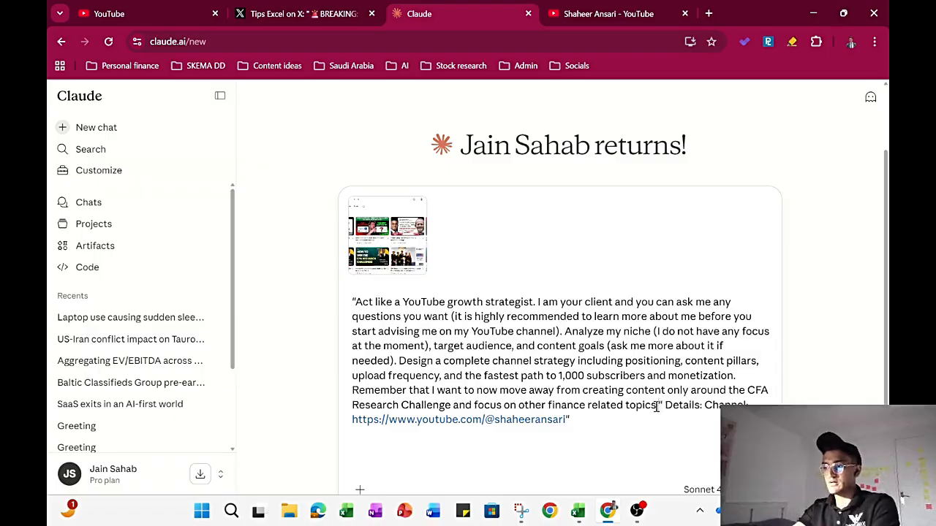
{"action": "type", "text": "well"}
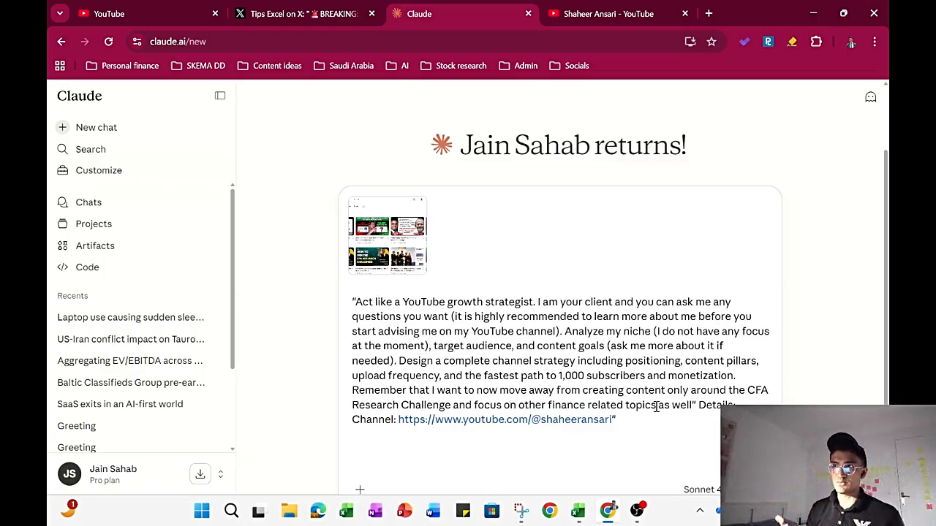
Step: Switch to the YouTube channel page and look through its playlists and uploaded videos
{"action": "left_click", "coordinate": [608, 13]}
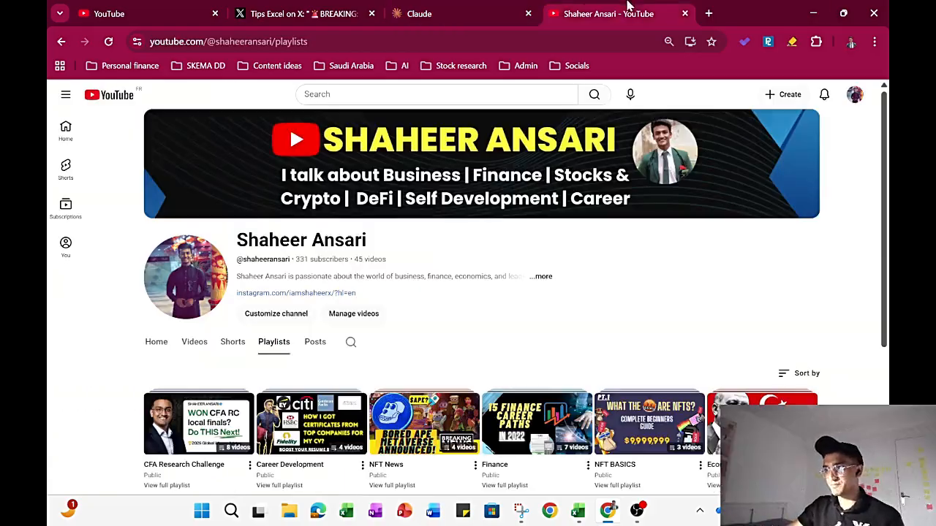
{"action": "scroll", "coordinate": [451, 203], "scroll_direction": "down", "scroll_amount": 3}
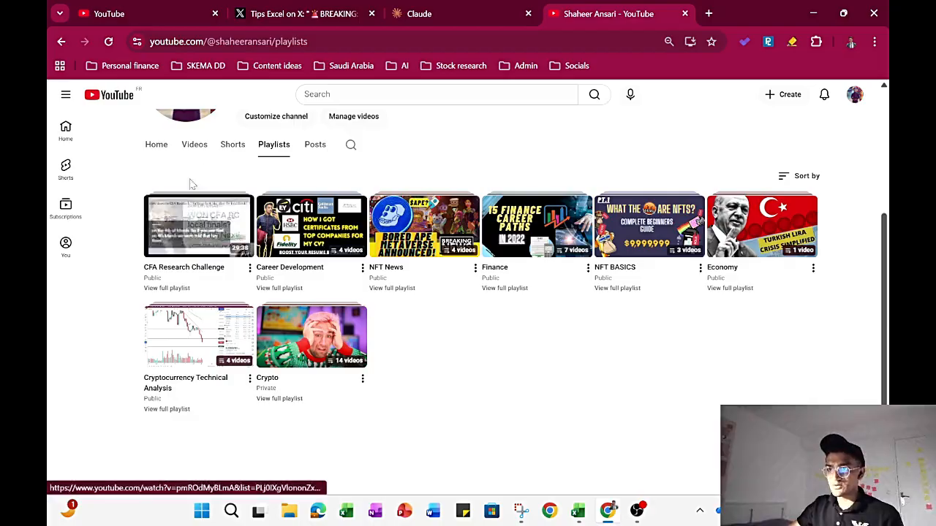
{"action": "left_click", "coordinate": [204, 148]}
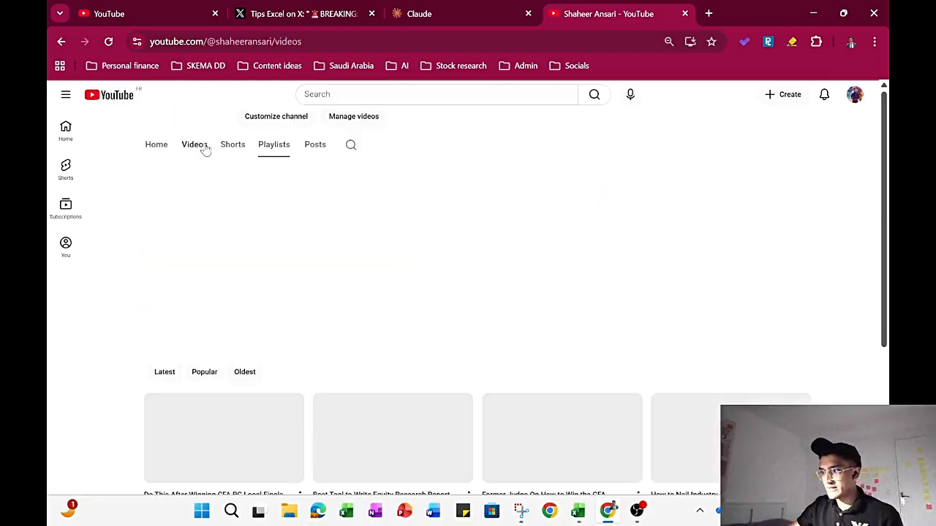
{"action": "scroll", "coordinate": [883, 385], "scroll_direction": "down", "scroll_amount": 3}
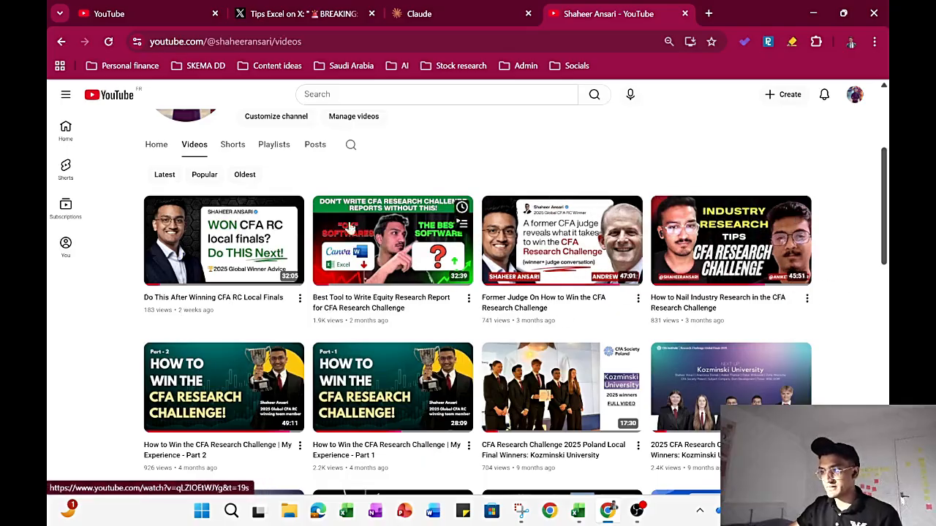
{"action": "scroll", "coordinate": [388, 480], "scroll_direction": "down", "scroll_amount": 1}
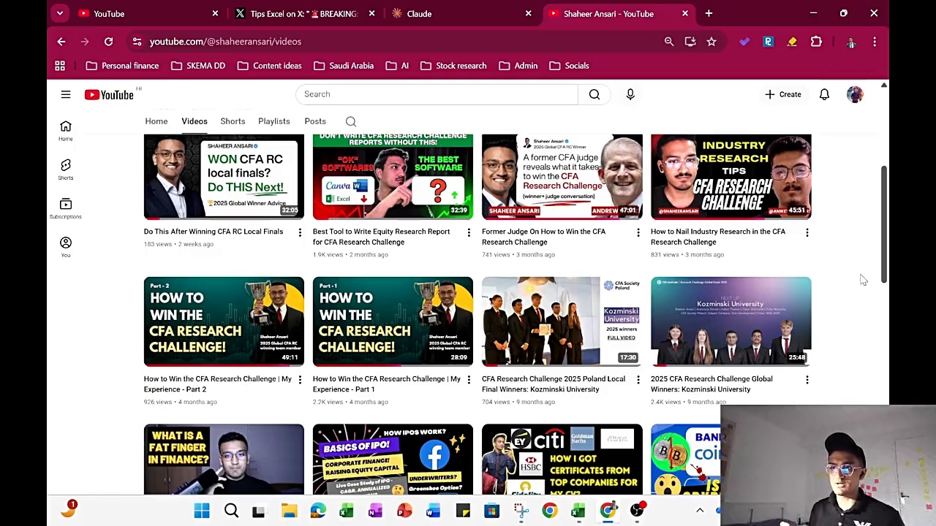
Step: Switch back to Claude, send the strategist prompt and choose a custom answer for the professional background question
{"action": "left_click", "coordinate": [511, 7]}
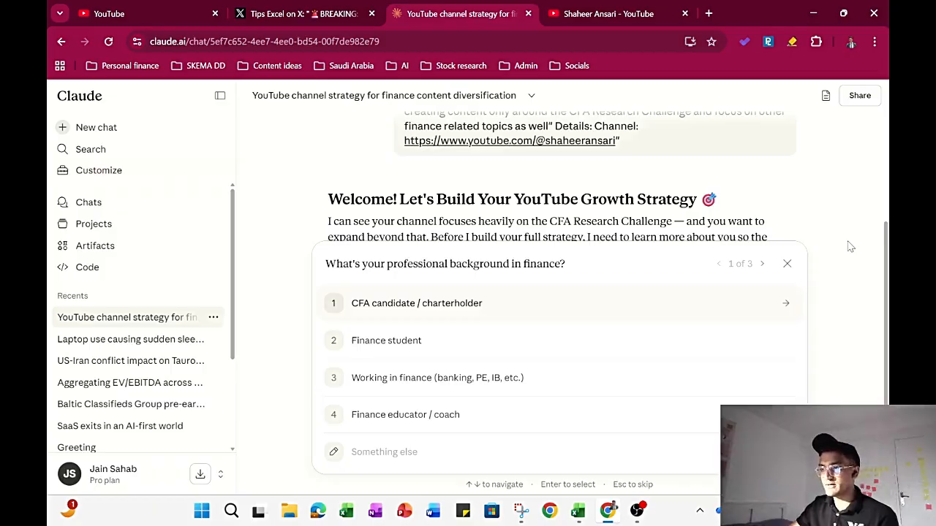
{"action": "scroll", "coordinate": [850, 246], "scroll_direction": "down", "scroll_amount": 2}
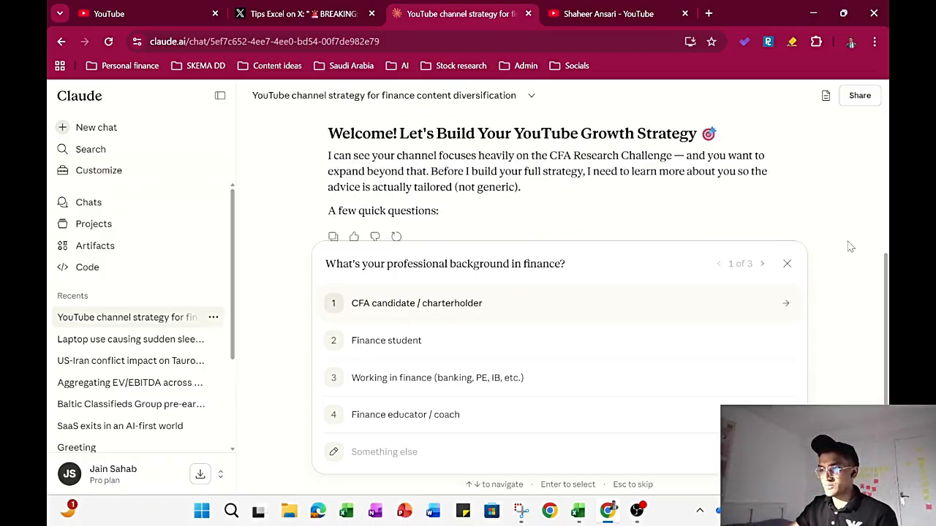
{"action": "left_click", "coordinate": [501, 451]}
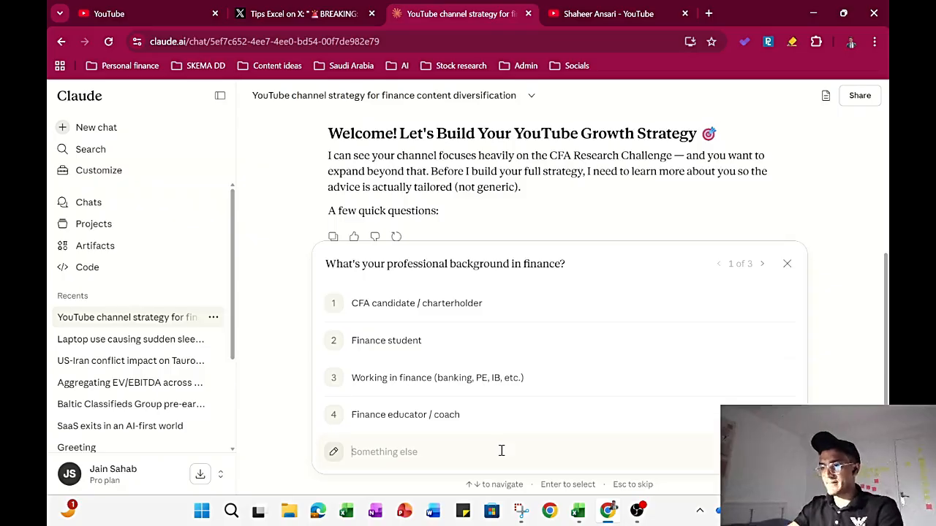
{"action": "type", "text": "Both 2"}
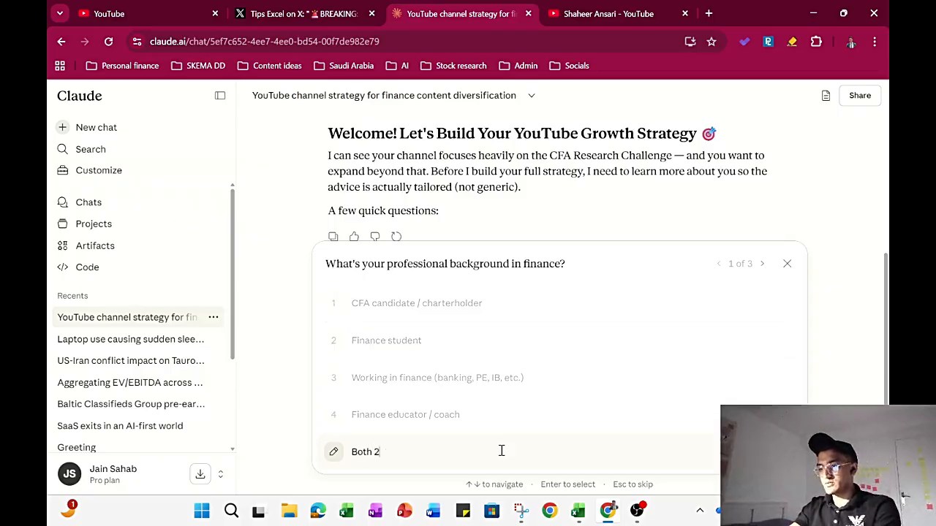
{"action": "key", "text": "ctrl+a"}
{"action": "type", "text": "M"}
{"action": "key", "text": "BackSpace"}
{"action": "type", "text": "Dinan"}
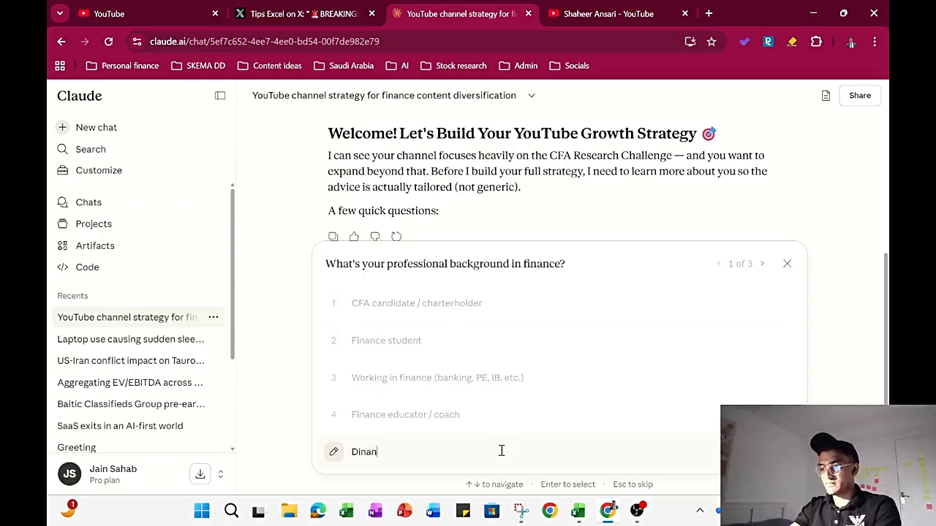
Step: Submit a professional background answer beginning "Both Finance Student and Working in Finance - Investment Banking M&A Boutique"
{"action": "key", "text": "ctrl+a"}
{"action": "type", "text": "Both"}
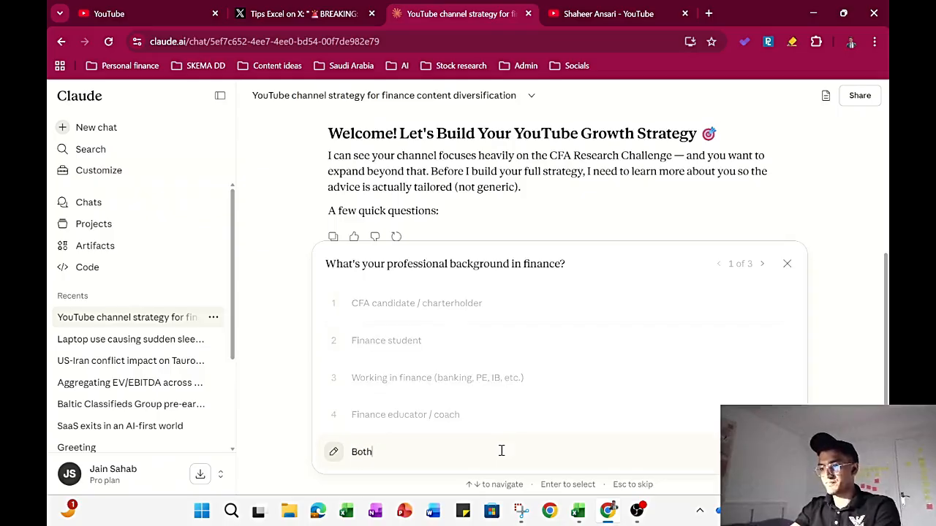
{"action": "type", "text": " Finance Stud"}
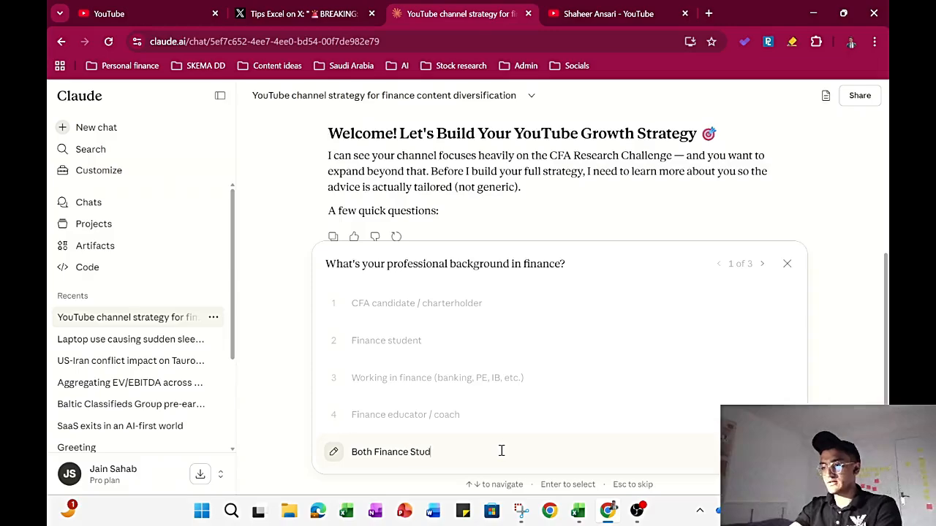
{"action": "type", "text": "ent and Working"}
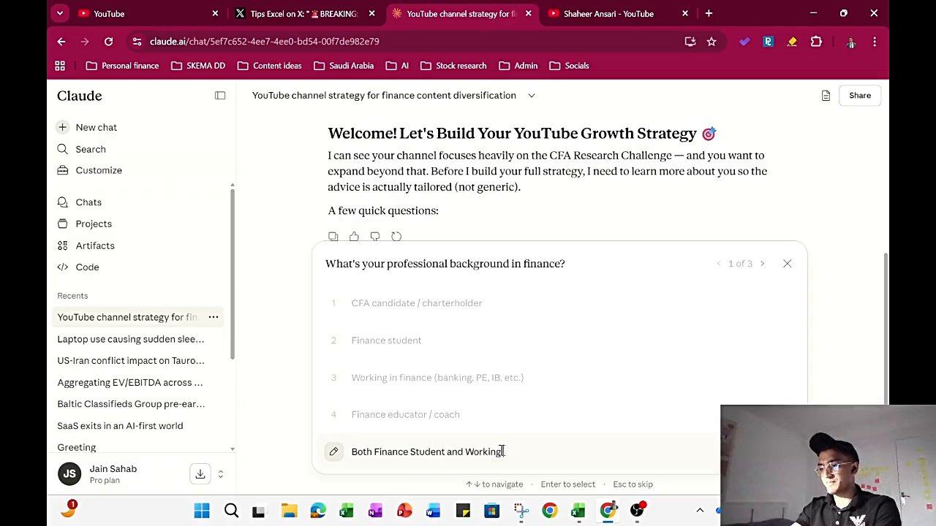
{"action": "type", "text": " In Finance "}
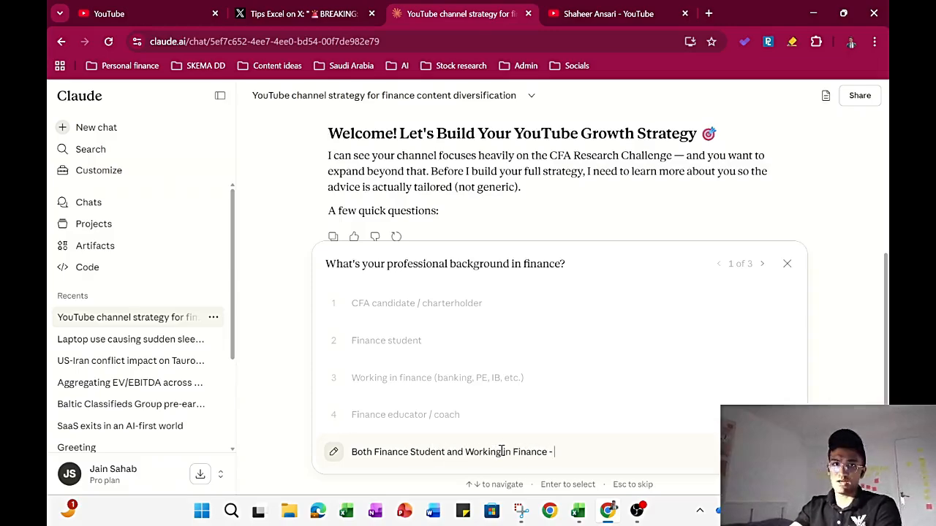
{"action": "type", "text": "- Investment "}
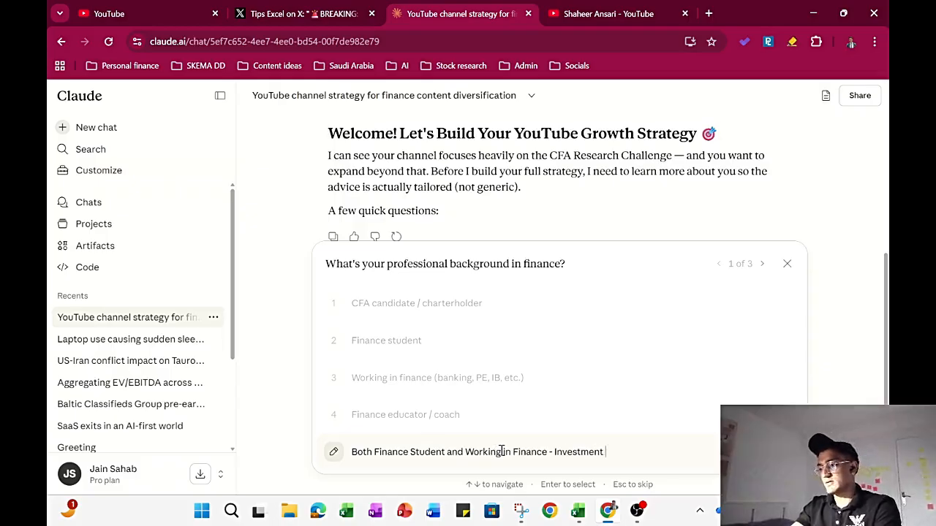
{"action": "type", "text": "Banking M&A"}
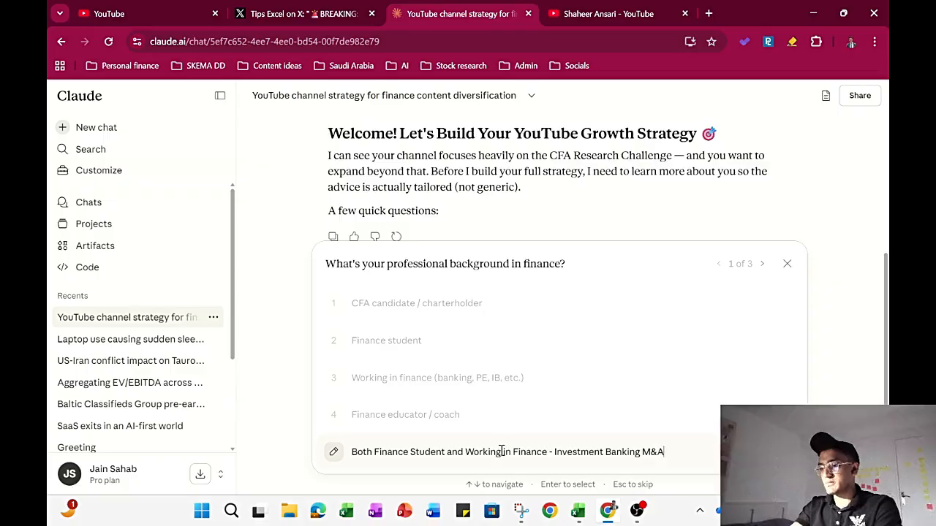
{"action": "type", "text": " Boutique (as"}
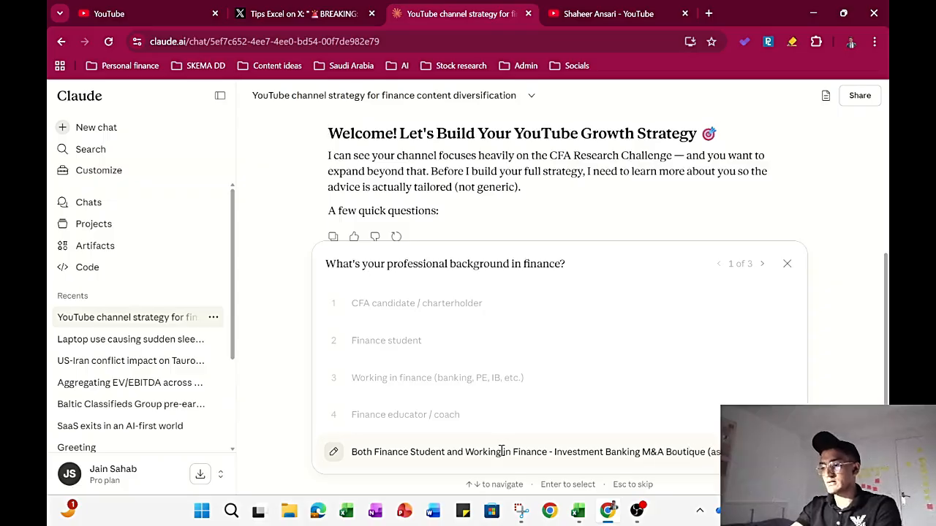
{"action": "type", "text": " a"}
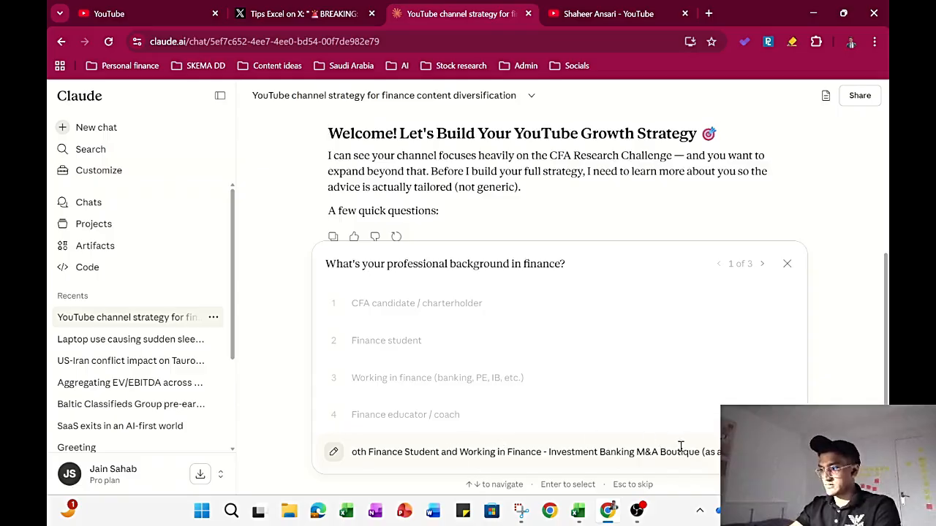
{"action": "key", "text": "Return"}
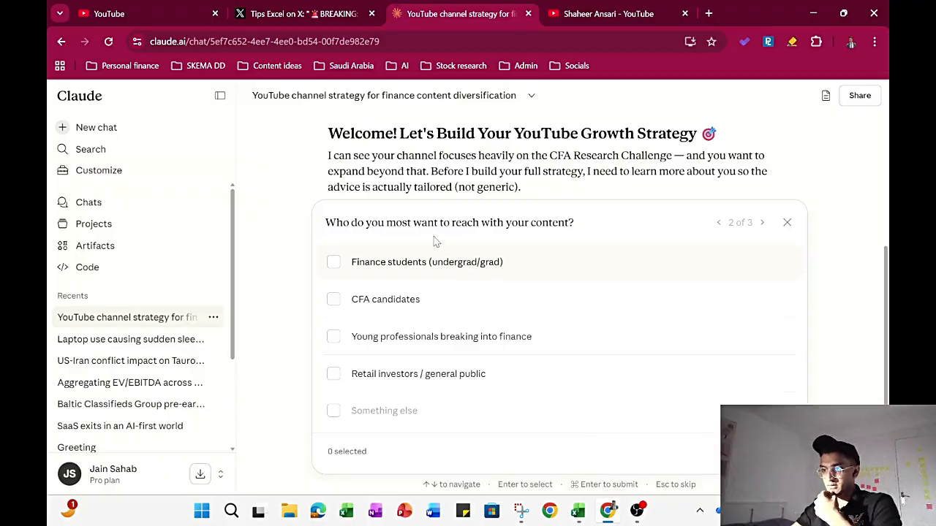
Step: Select finance students, young professionals breaking into finance, and retail investors / general public as the target audiences
{"action": "left_click", "coordinate": [332, 264]}
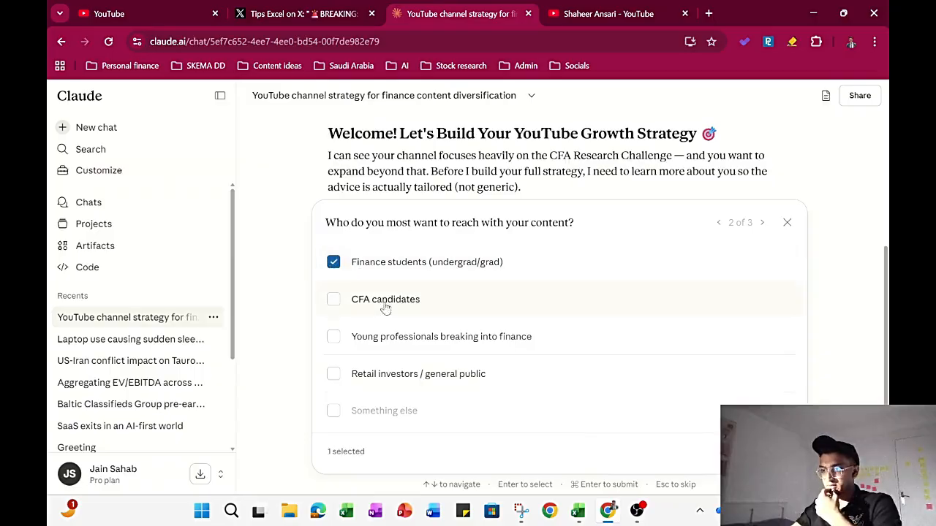
{"action": "left_click", "coordinate": [333, 342]}
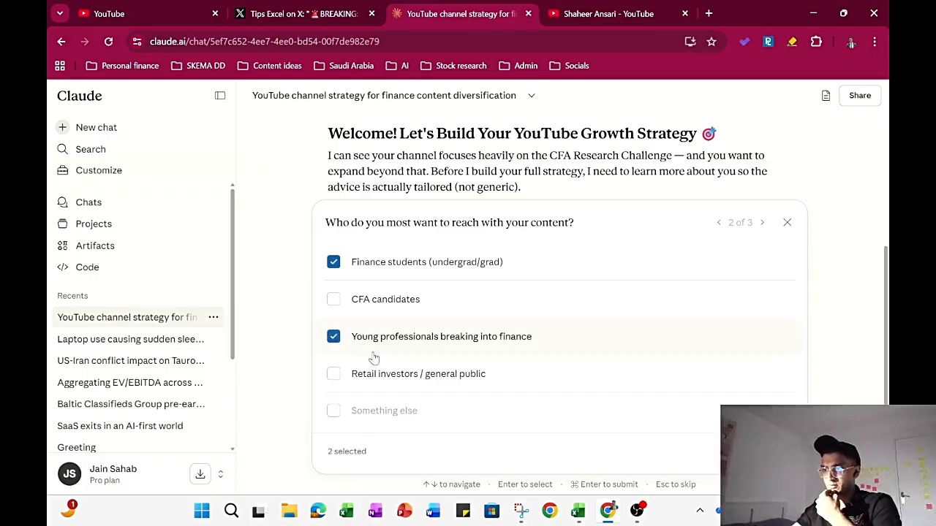
{"action": "left_click", "coordinate": [397, 384]}
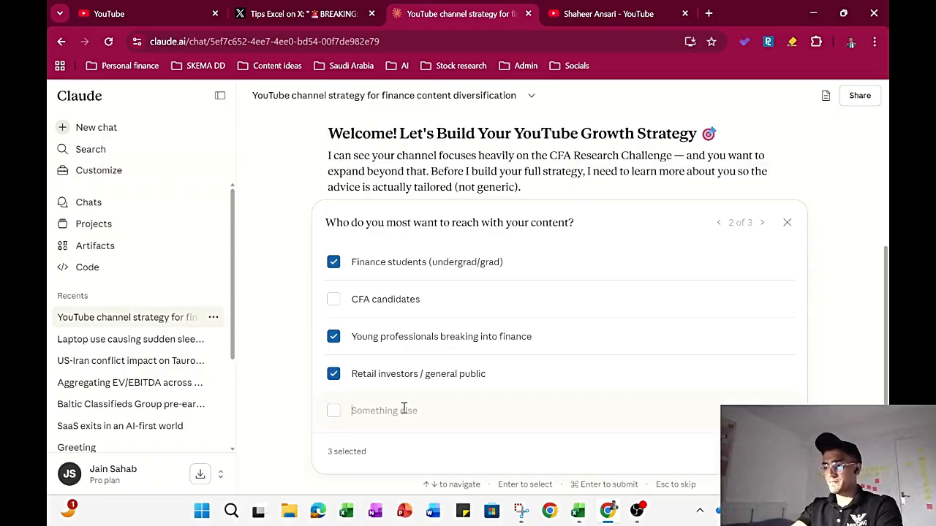
Step: Add "People interested in self development" as a custom target audience
{"action": "type", "text": "People i"}
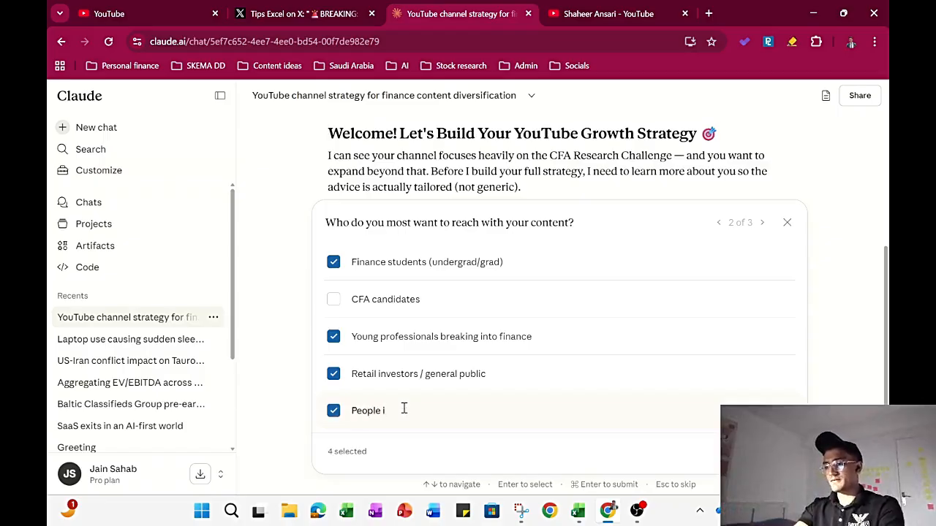
{"action": "type", "text": "nter"}
{"action": "key", "text": "BackSpace"}
{"action": "key", "text": "BackSpace"}
{"action": "type", "text": "e"}
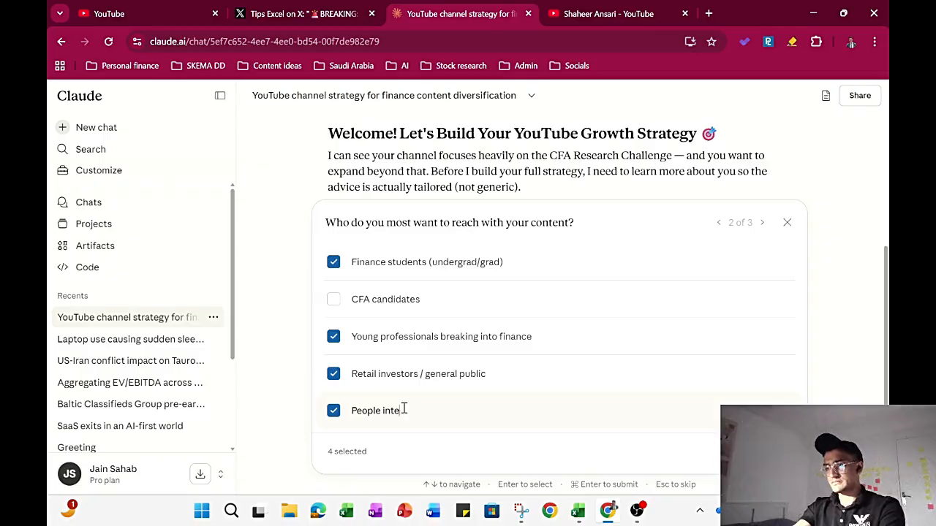
{"action": "type", "text": "reste"}
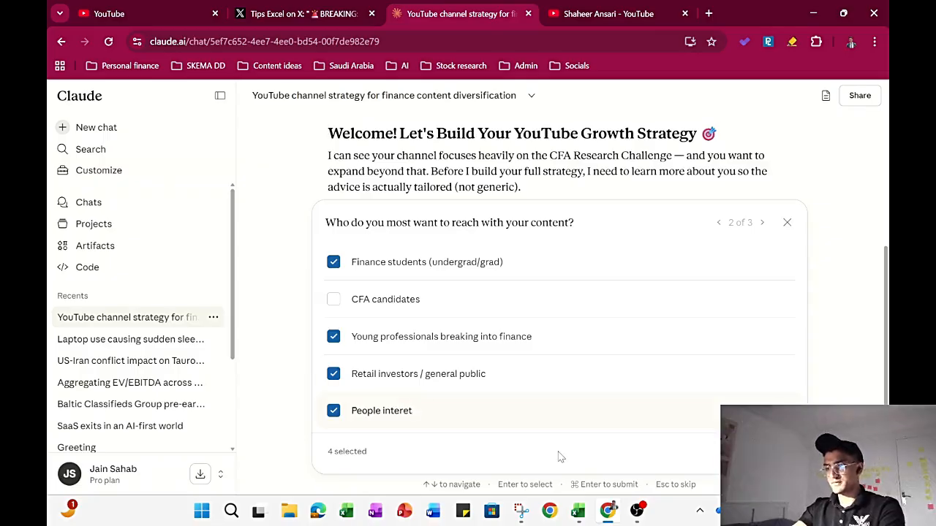
{"action": "type", "text": "ed in self develo"}
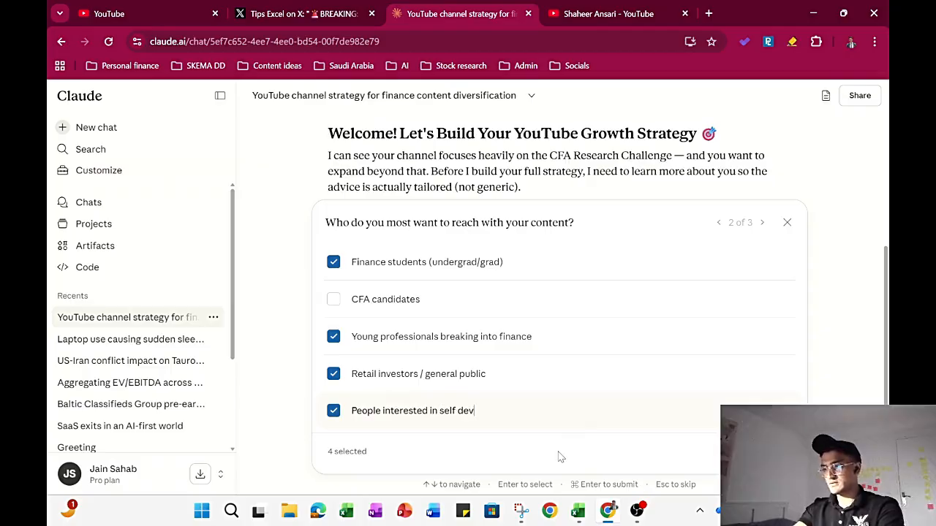
{"action": "type", "text": "nt"}
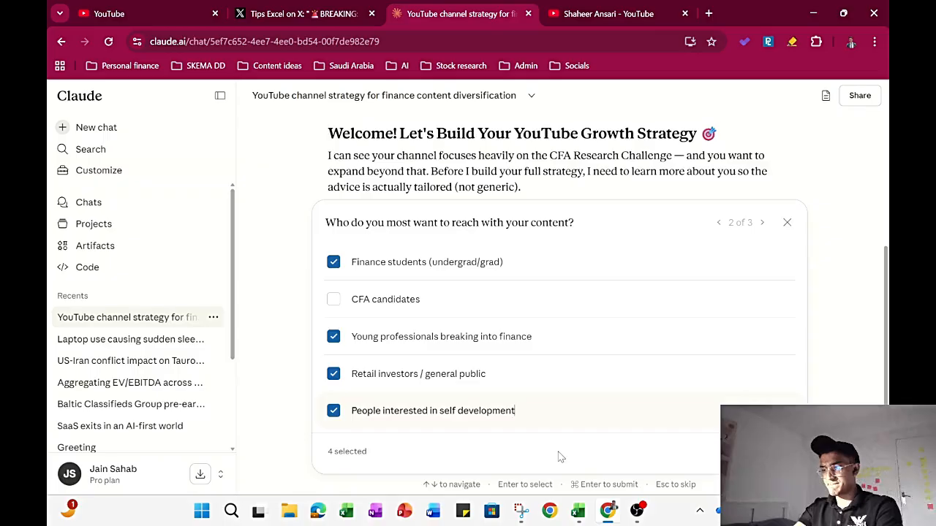
{"action": "type", "text": ", inter"}
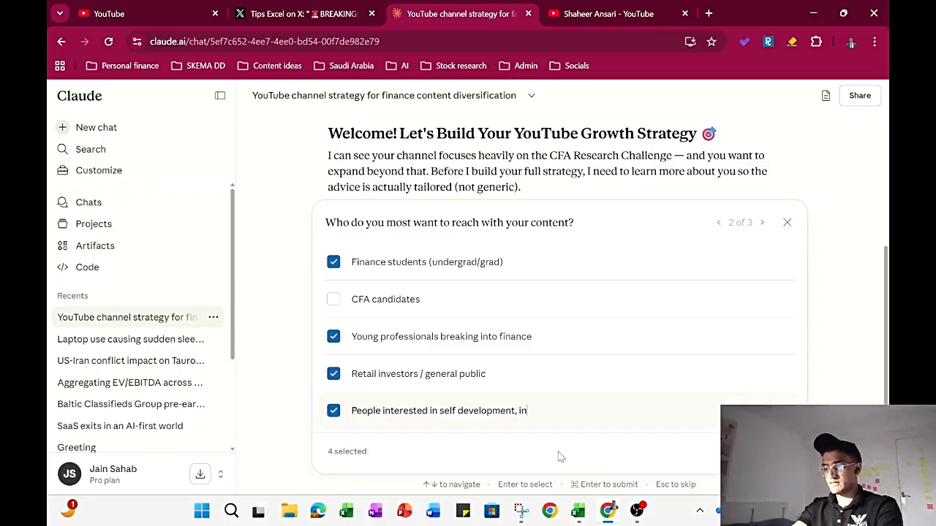
{"action": "key", "text": "BackSpace"}
{"action": "key", "text": "BackSpace"}
{"action": "key", "text": "BackSpace"}
{"action": "key", "text": "BackSpace"}
{"action": "key", "text": "BackSpace"}
{"action": "key", "text": "BackSpace"}
{"action": "key", "text": "BackSpace"}
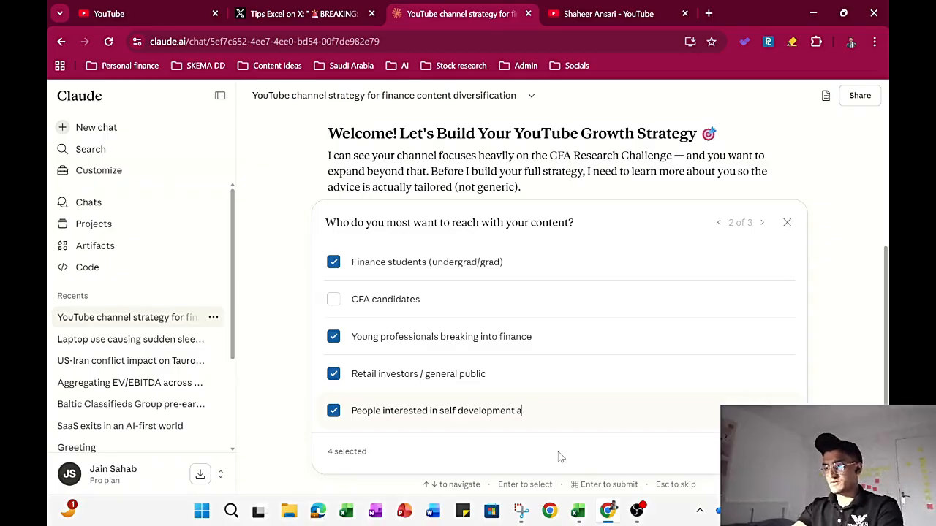
{"action": "left_click", "coordinate": [530, 379]}
{"action": "left_click", "coordinate": [530, 378]}
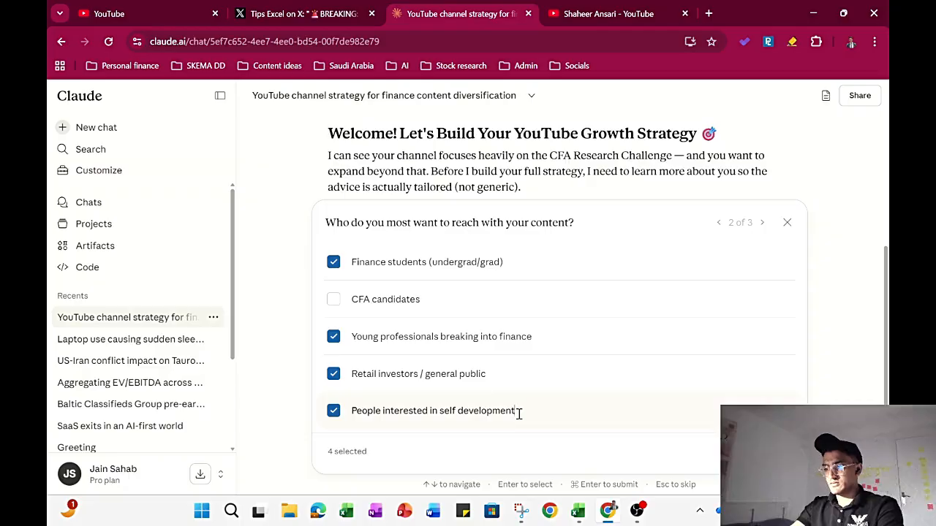
Step: Extend the custom target audience with ", also interested in investing in equities" and submit the audience answers
{"action": "type", "text": ", also intereste"}
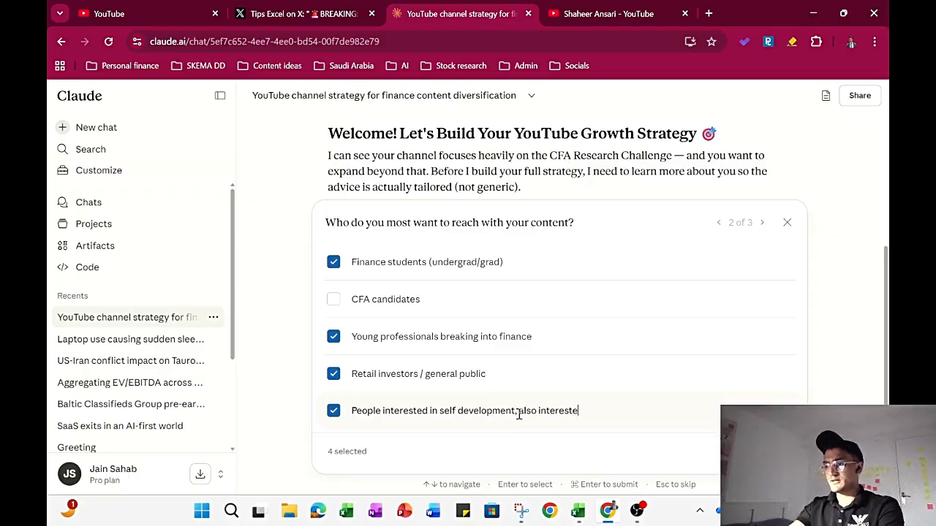
{"action": "type", "text": "d in fon"}
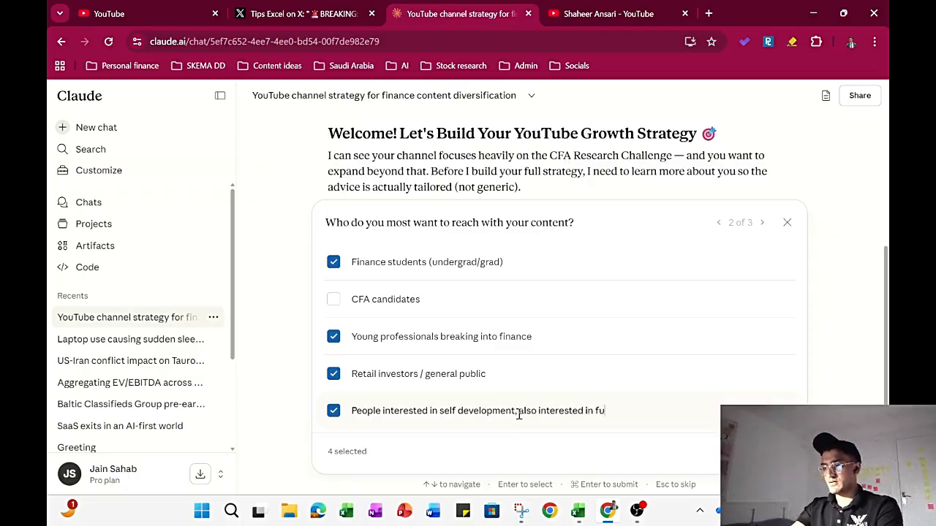
{"action": "key", "text": "BackSpace"}
{"action": "key", "text": "BackSpace"}
{"action": "key", "text": "BackSpace"}
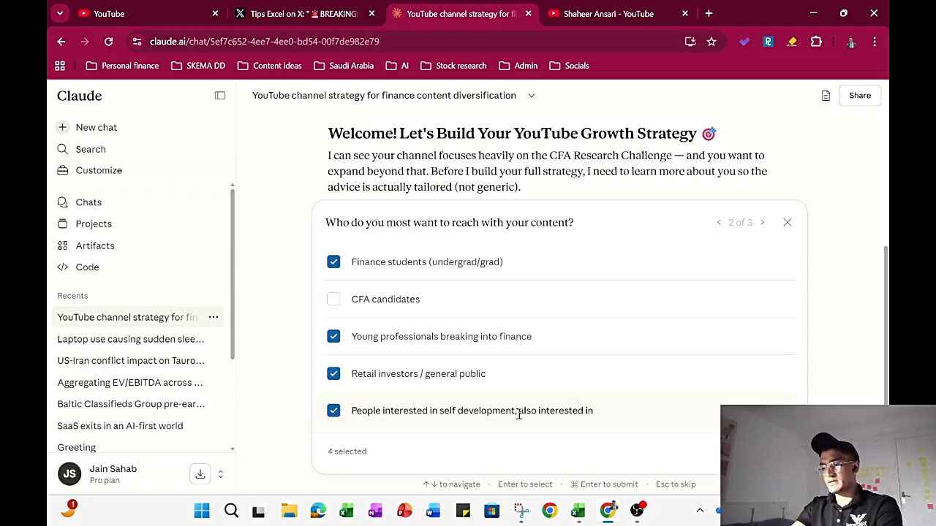
{"action": "type", "text": "investing in equ"}
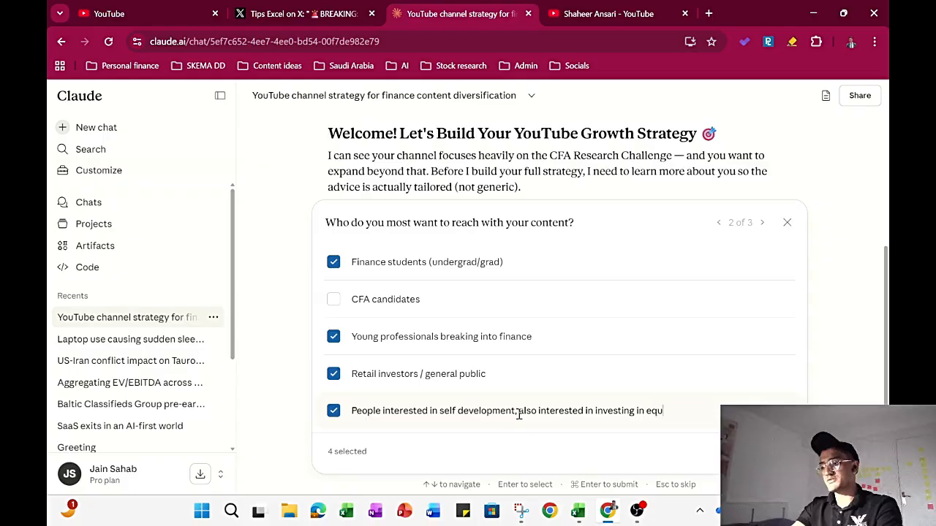
{"action": "type", "text": "ities"}
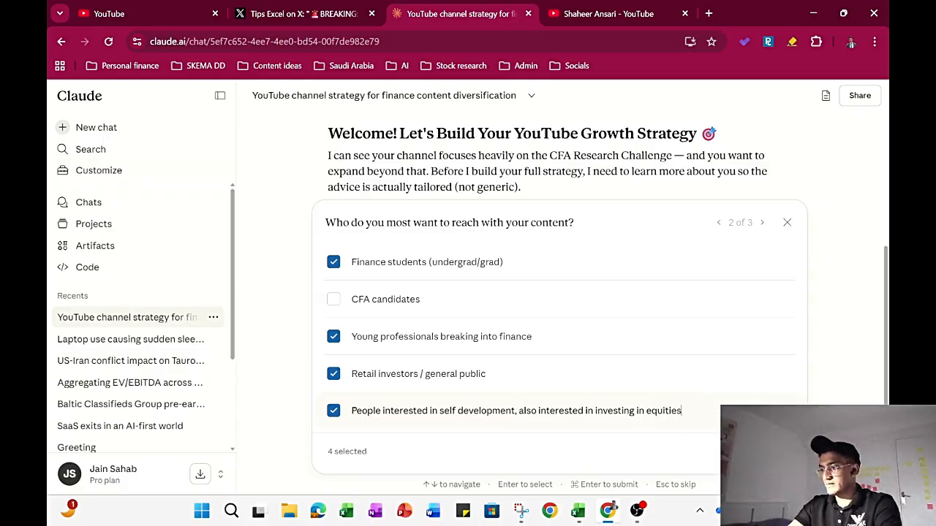
{"action": "key", "text": "Return"}
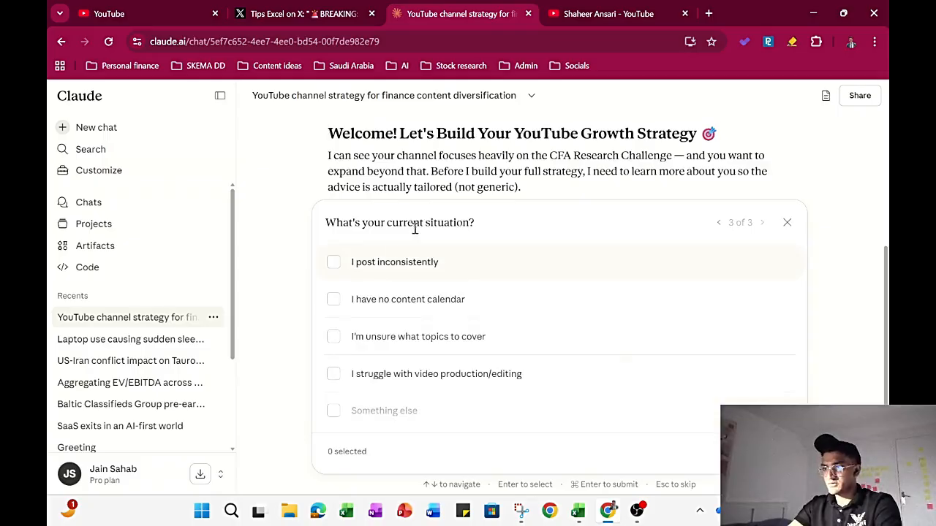
Step: Select no content calendar, inconsistent posting, unsure what topics to cover, and struggling with video production/editing as the current situation
{"action": "left_click", "coordinate": [345, 313]}
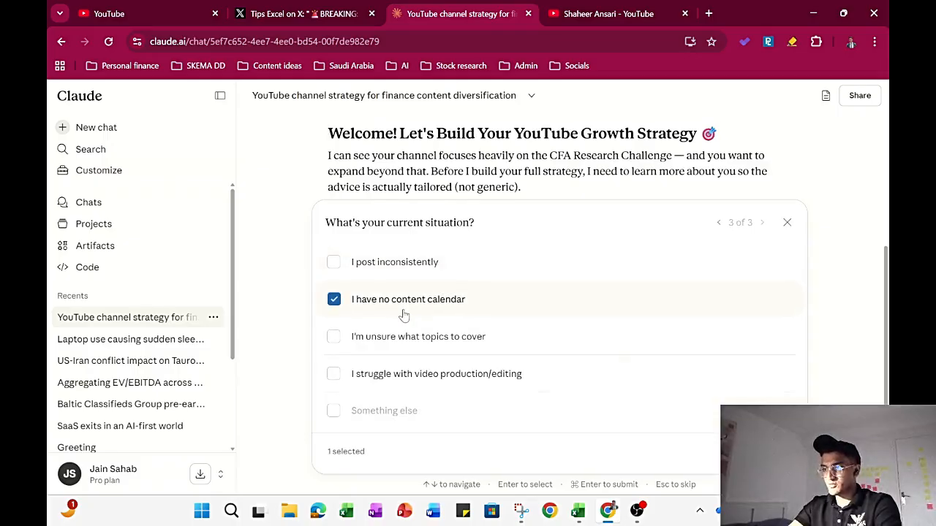
{"action": "left_click", "coordinate": [423, 260]}
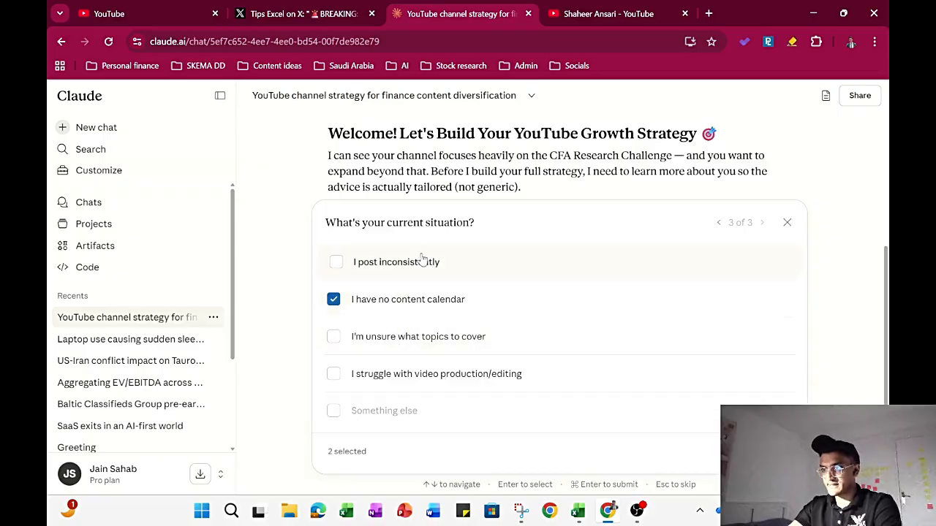
{"action": "left_click", "coordinate": [417, 354]}
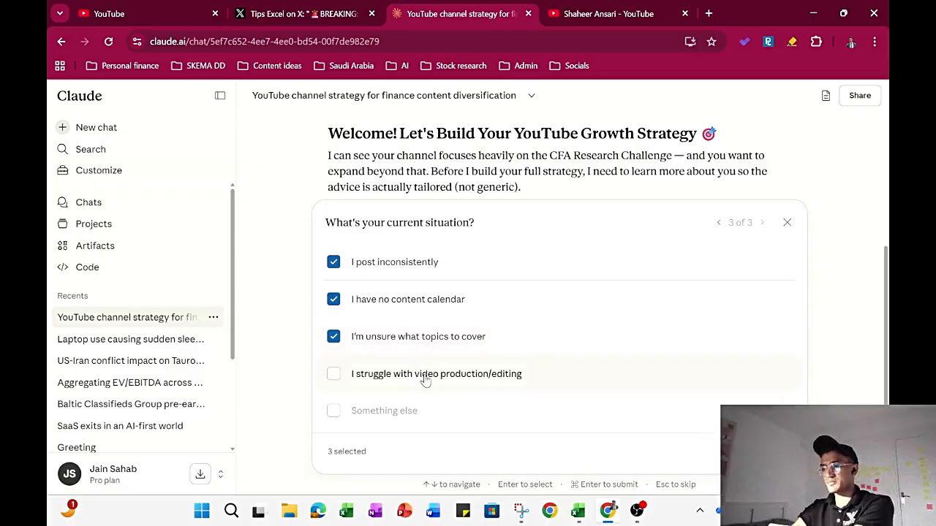
{"action": "left_click", "coordinate": [426, 377]}
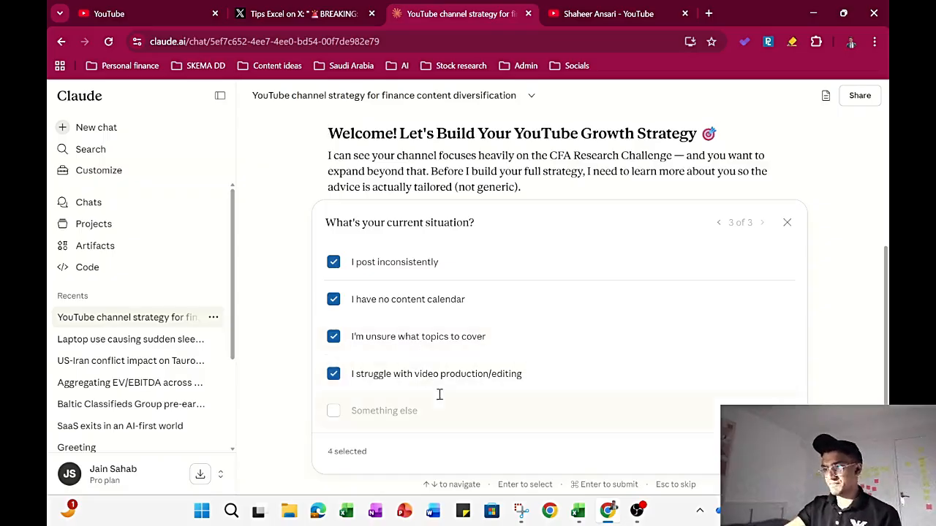
Step: Add the custom situation "Working full-time, using free time / sporadic bursts of motivation to create content"
{"action": "left_click", "coordinate": [441, 403]}
{"action": "type", "text": "Wor"}
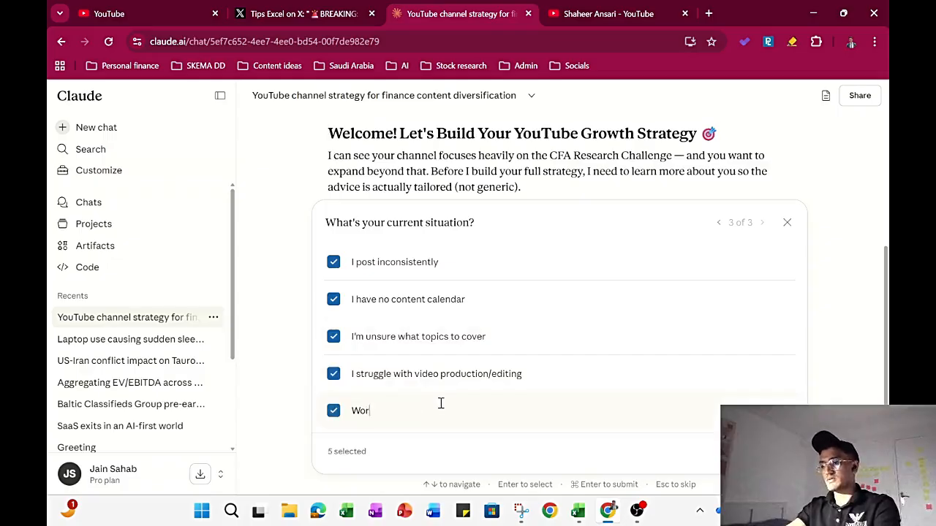
{"action": "type", "text": "king full-ti"}
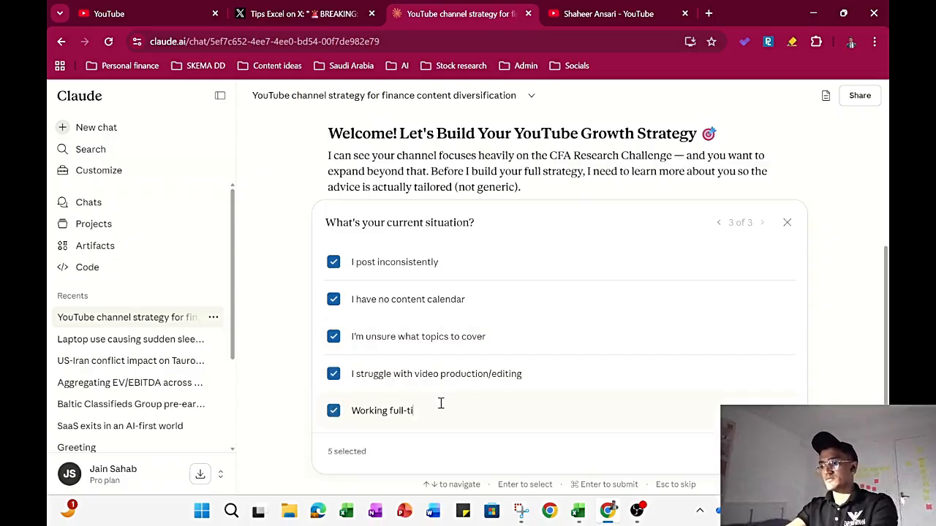
{"action": "type", "text": "me,"}
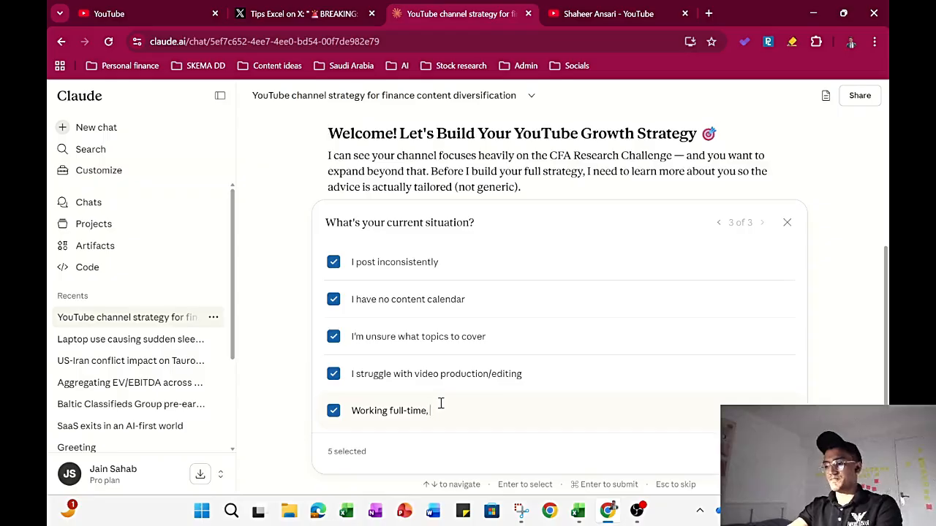
{"action": "type", "text": " using free time"}
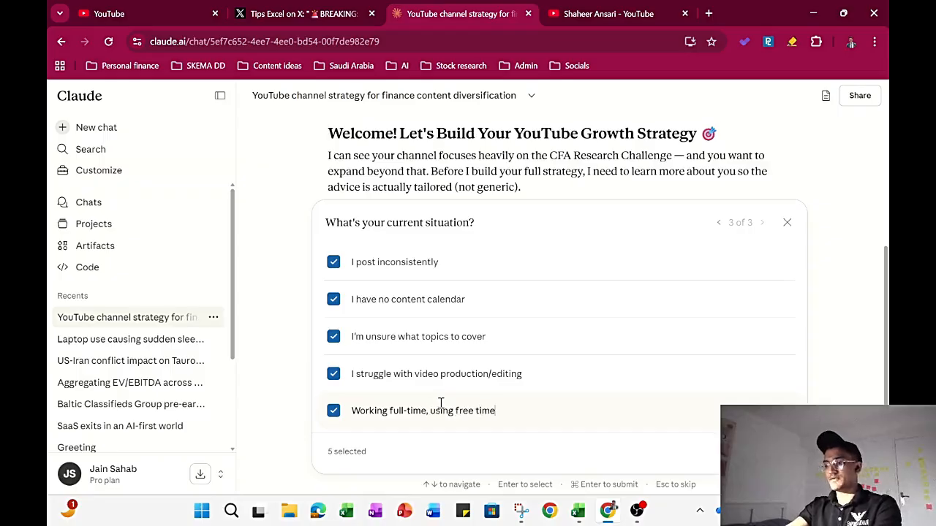
{"action": "type", "text": " / sporadic mp"}
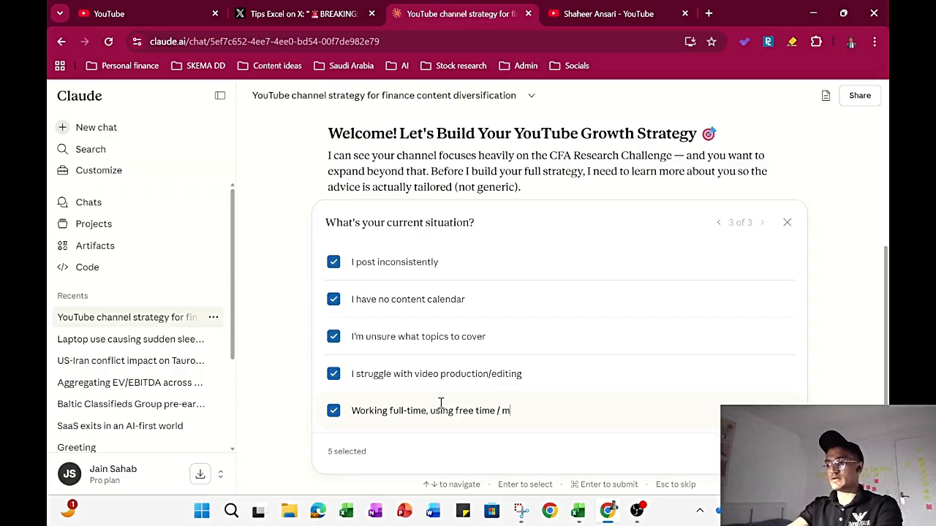
{"action": "key", "text": "BackSpace"}
{"action": "key", "text": "BackSpace"}
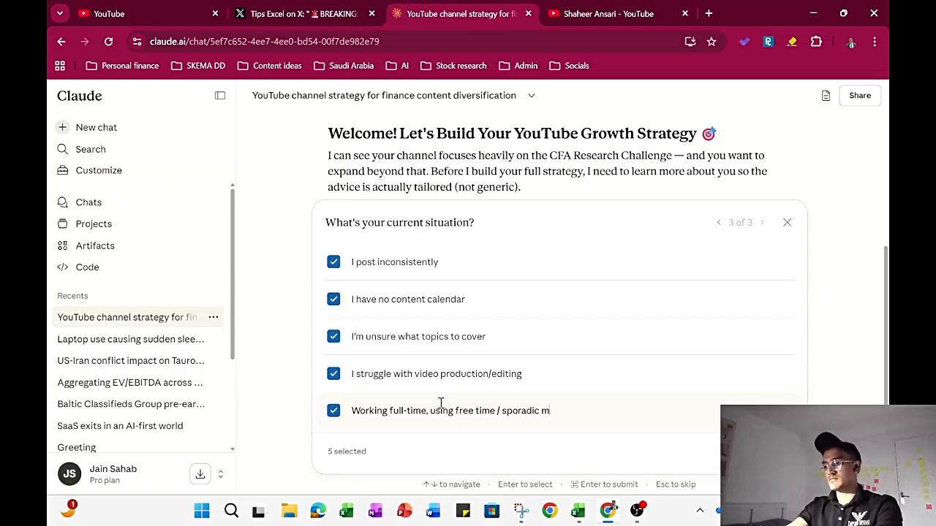
{"action": "type", "text": "bursts of mpt"}
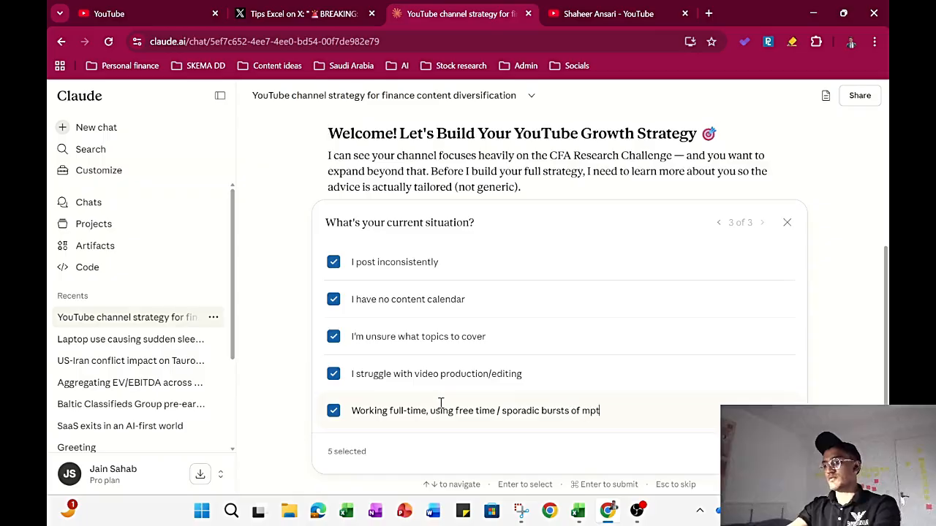
{"action": "key", "text": "BackSpace"}
{"action": "key", "text": "BackSpace"}
{"action": "type", "text": "otivation t"}
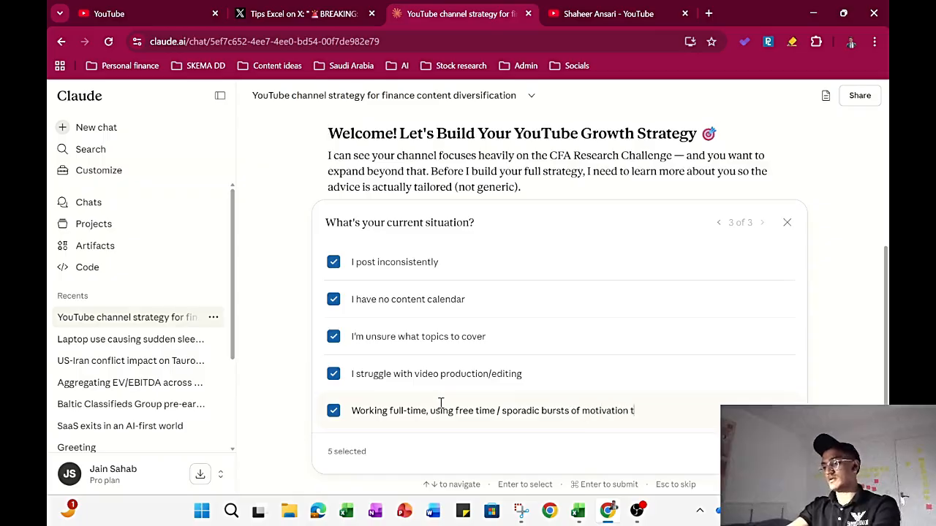
{"action": "type", "text": "o create content, "}
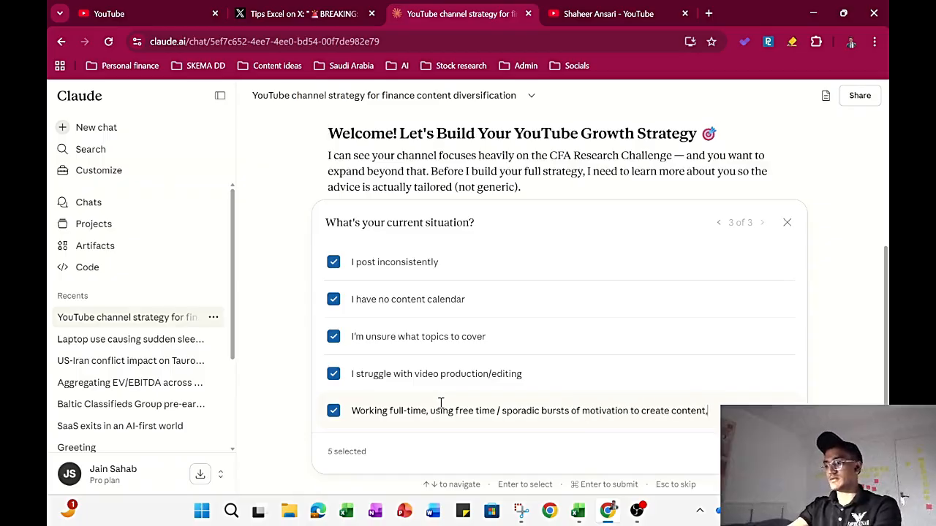
Step: Continue the custom situation after "create content" with a reason beginning "as it is my" and submit the answers
{"action": "key", "text": "BackSpace"}
{"action": "key", "text": "BackSpace"}
{"action": "type", "text": " as i"}
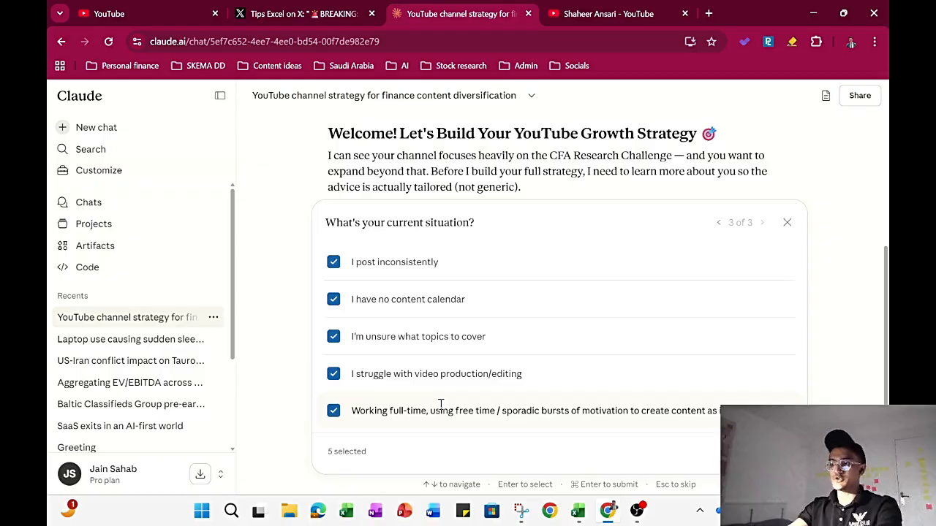
{"action": "type", "text": "t i"}
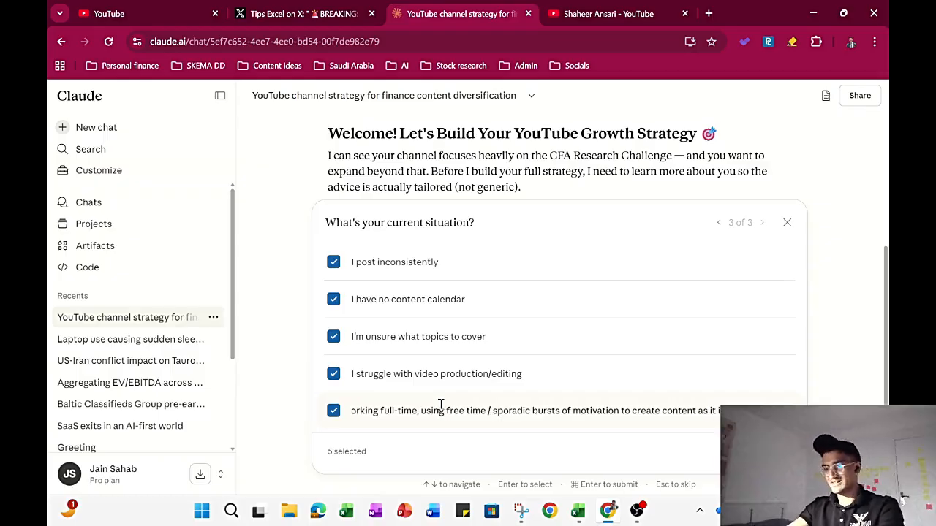
{"action": "type", "text": "s my"}
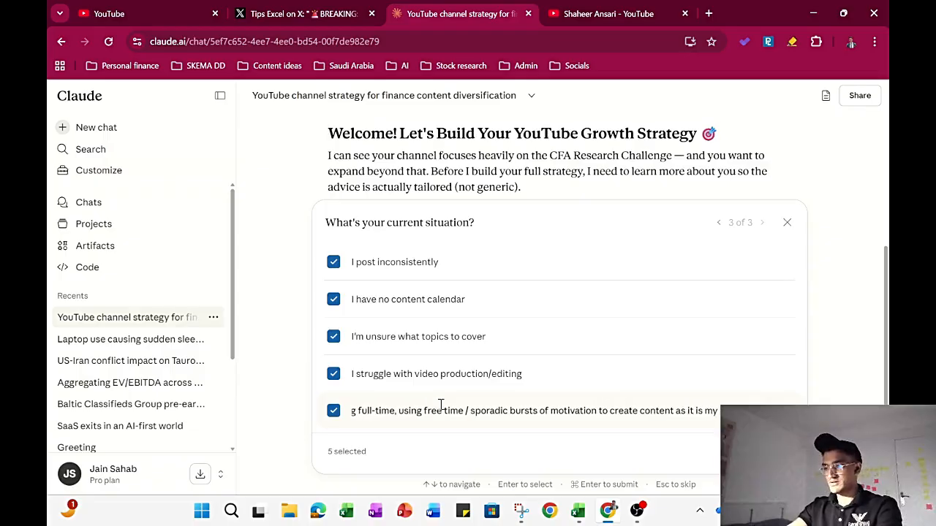
{"action": "type", "text": " h"}
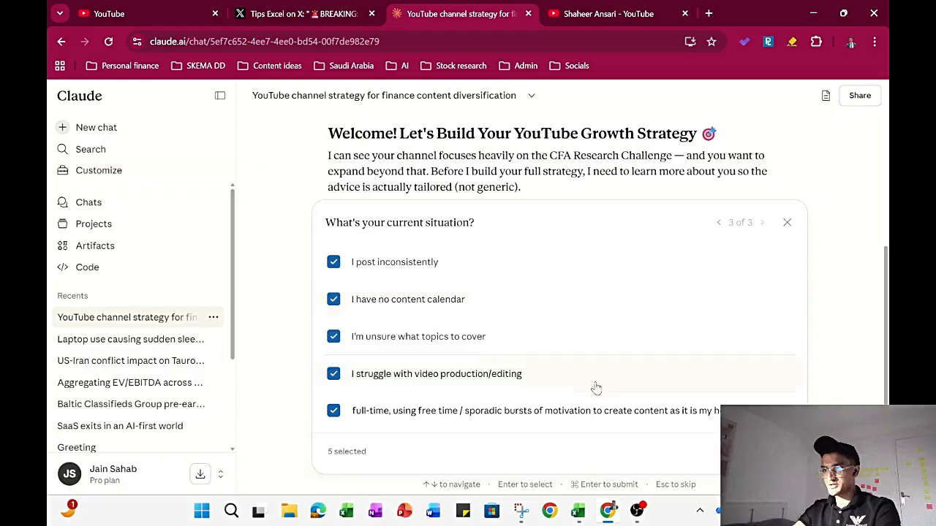
{"action": "key", "text": "Return"}
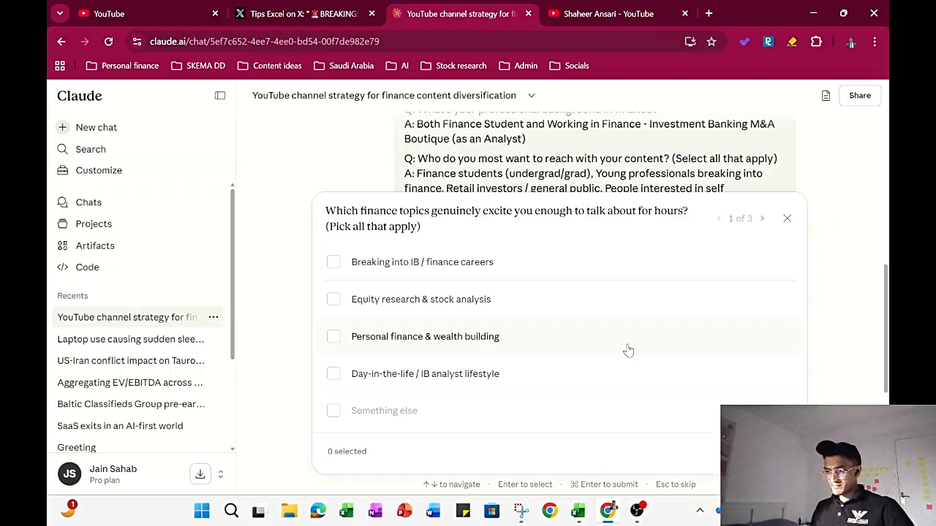
Step: Select personal finance & wealth building and equity research & stock analysis as exciting topics, and add the custom topic "Financial Journalism"
{"action": "left_click", "coordinate": [381, 349]}
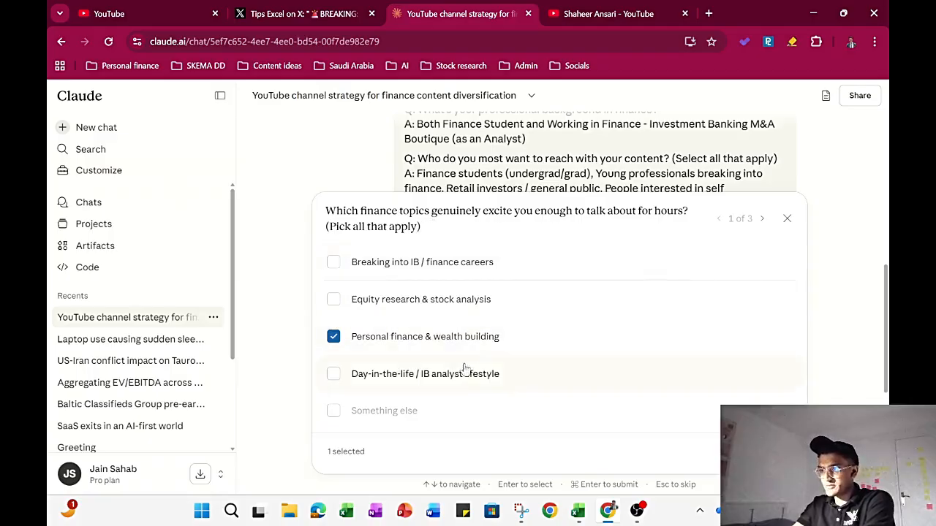
{"action": "left_click", "coordinate": [460, 296]}
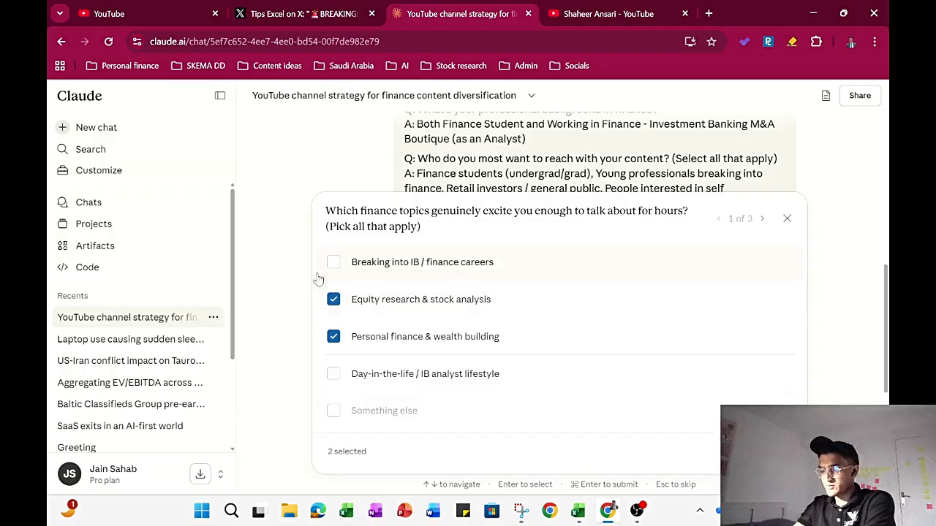
{"action": "left_click", "coordinate": [413, 412]}
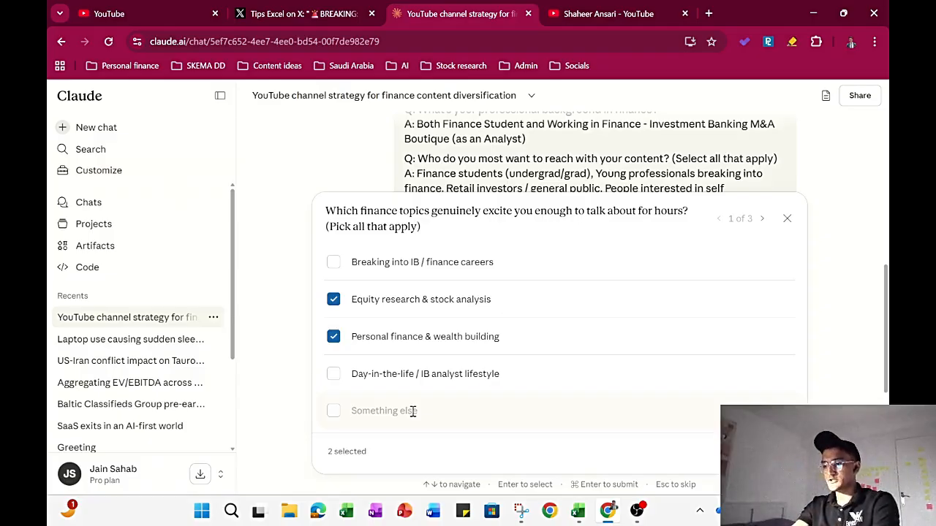
{"action": "type", "text": "Journalism"}
{"action": "key", "text": "Home"}
{"action": "type", "text": "F"}
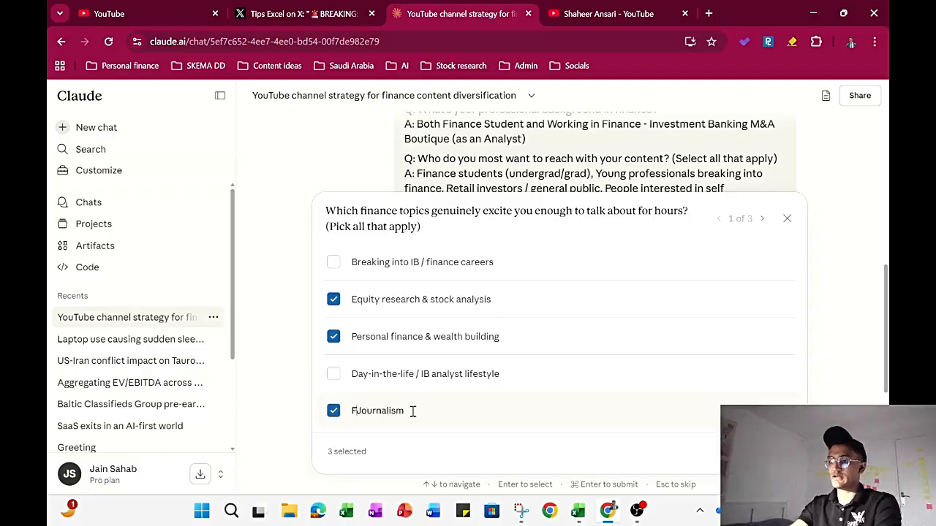
{"action": "type", "text": "inancial"}
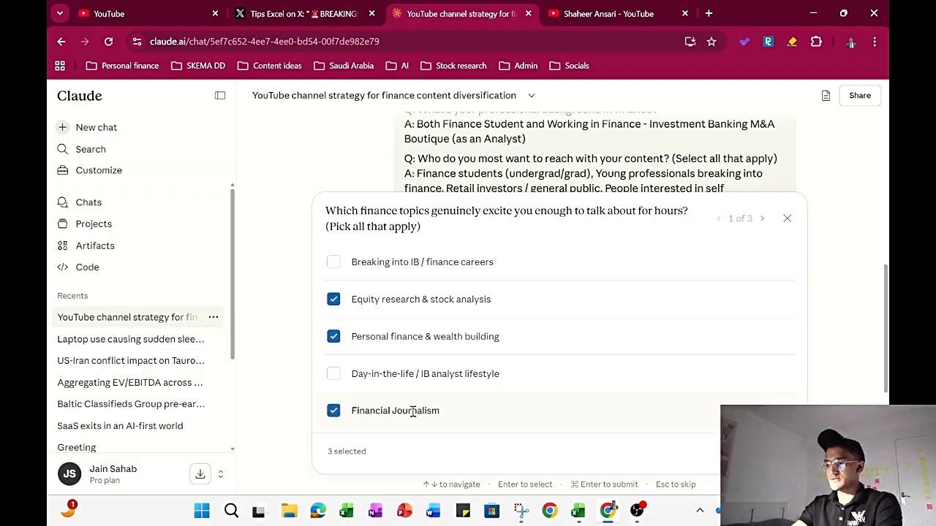
{"action": "key", "text": "End"}
{"action": "type", "text": "/"}
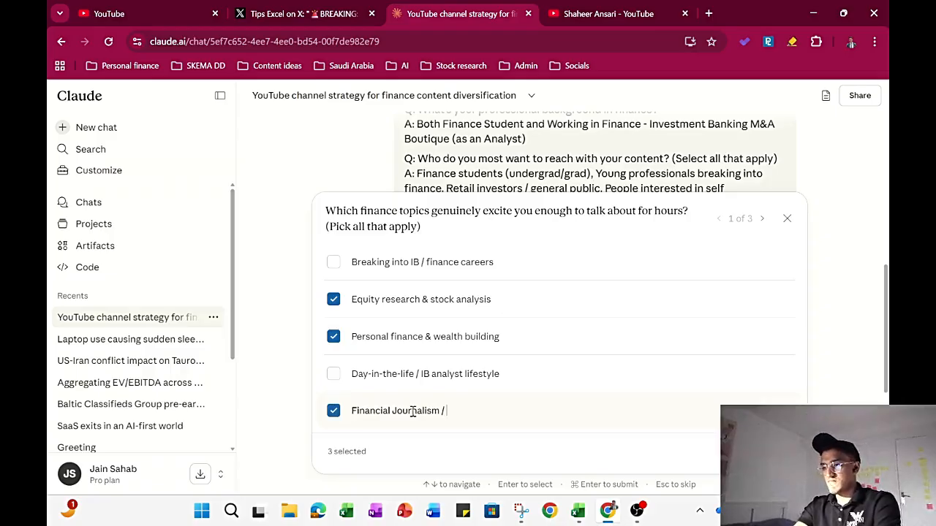
{"action": "type", "text": " Interviews /"}
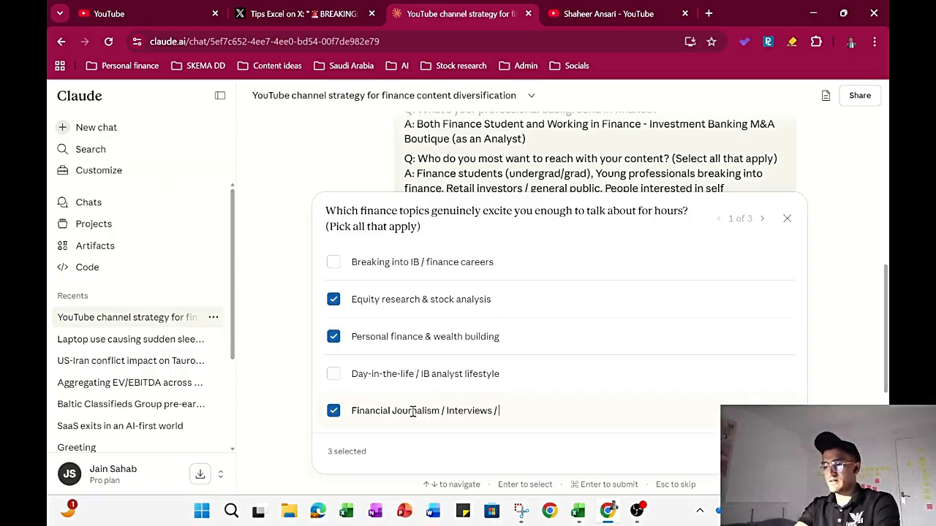
{"action": "type", "text": "Learning n"}
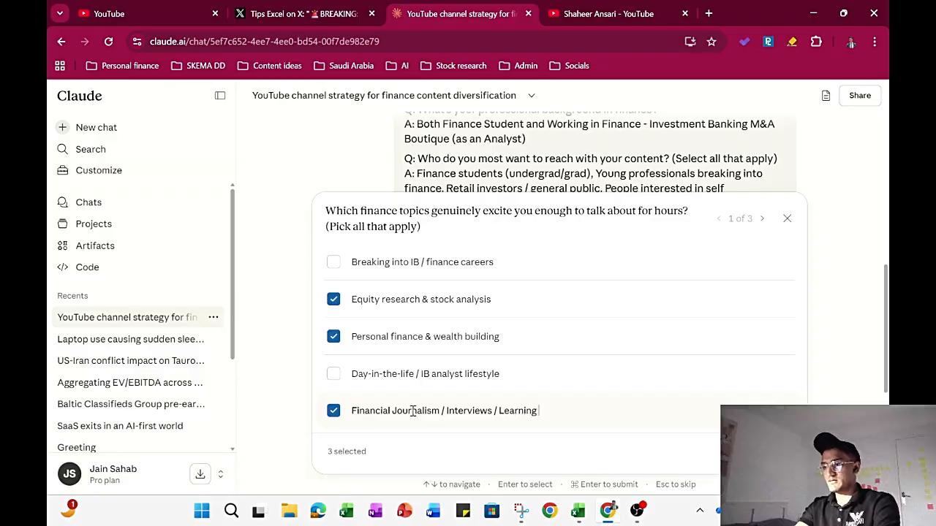
{"action": "key", "text": "BackSpace"}
{"action": "key", "text": "BackSpace"}
{"action": "key", "text": "BackSpace"}
{"action": "key", "text": "BackSpace"}
{"action": "key", "text": "BackSpace"}
{"action": "key", "text": "BackSpace"}
{"action": "key", "text": "BackSpace"}
{"action": "key", "text": "BackSpace"}
{"action": "key", "text": "BackSpace"}
{"action": "key", "text": "BackSpace"}
{"action": "key", "text": "BackSpace"}
{"action": "key", "text": "BackSpace"}
{"action": "key", "text": "BackSpace"}
{"action": "key", "text": "BackSpace"}
{"action": "key", "text": "BackSpace"}
{"action": "key", "text": "BackSpace"}
{"action": "key", "text": "BackSpace"}
{"action": "key", "text": "BackSpace"}
{"action": "key", "text": "BackSpace"}
{"action": "key", "text": "BackSpace"}
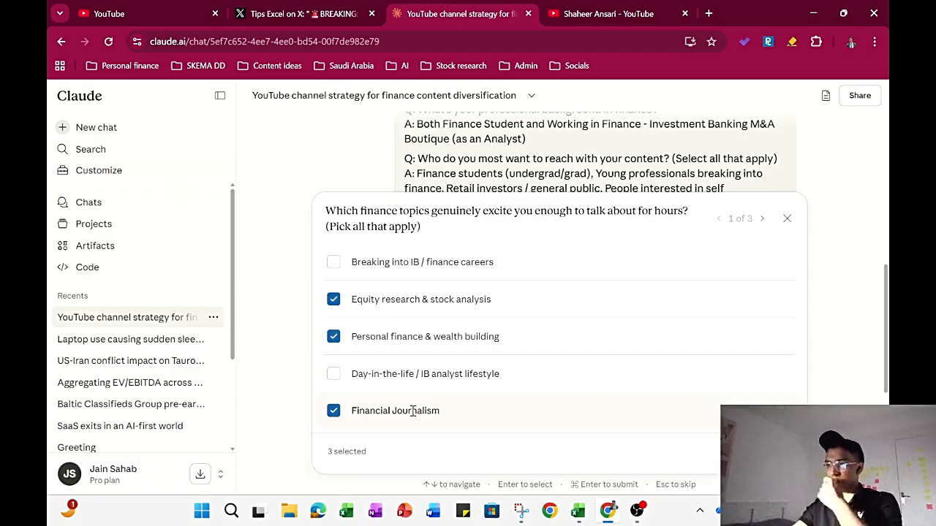
Step: Submit the topics, then answer 3–5 hours total for weekly availability and "Build a personal brand in finance" as the 12-month goal
{"action": "key", "text": "ctrl+Return"}
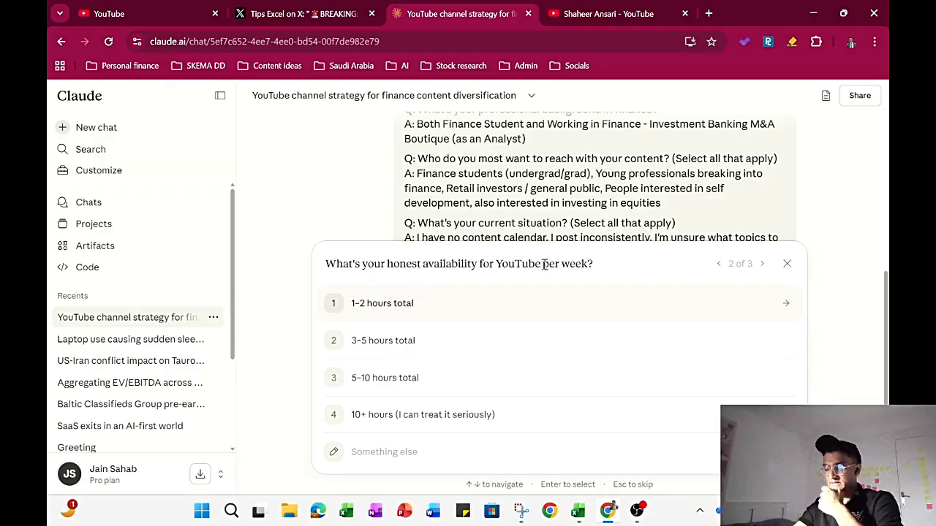
{"action": "left_click", "coordinate": [408, 345]}
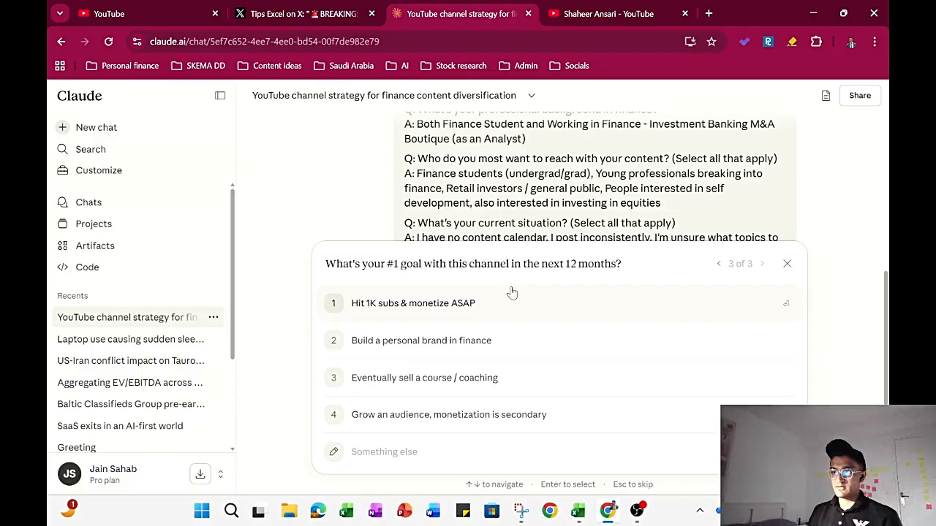
{"action": "left_click", "coordinate": [472, 341]}
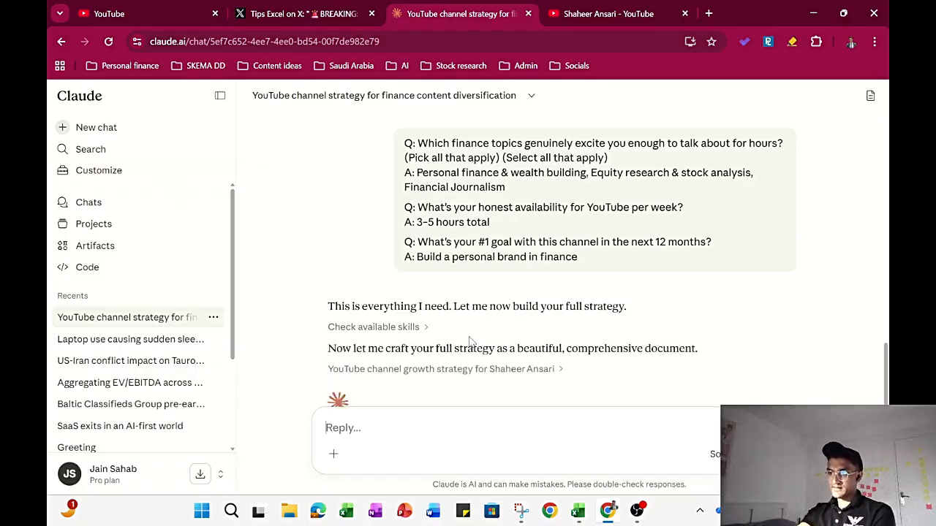
Step: Review the original prompt and submitted answers in the conversation, and expand the details of the strategy document being generated
{"action": "triple_click", "coordinate": [330, 253]}
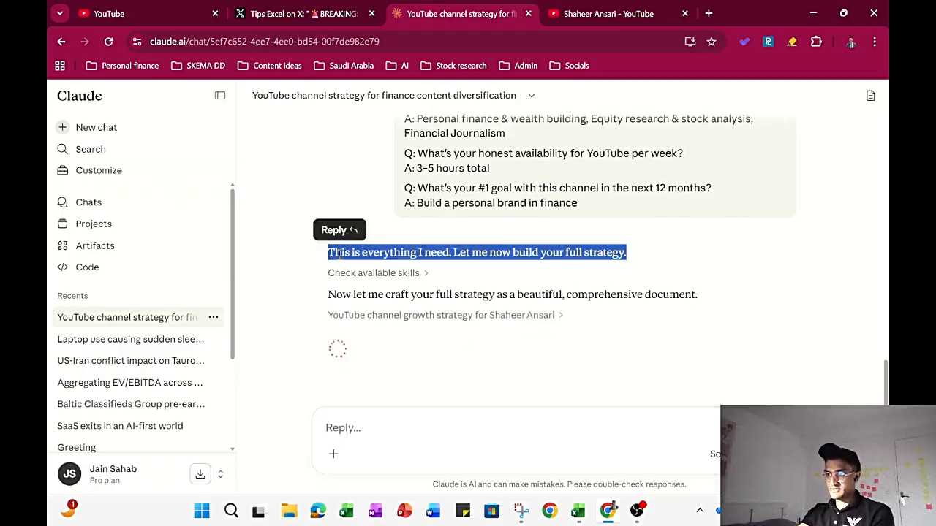
{"action": "left_click", "coordinate": [499, 288]}
{"action": "scroll", "coordinate": [499, 287], "scroll_direction": "up", "scroll_amount": 5}
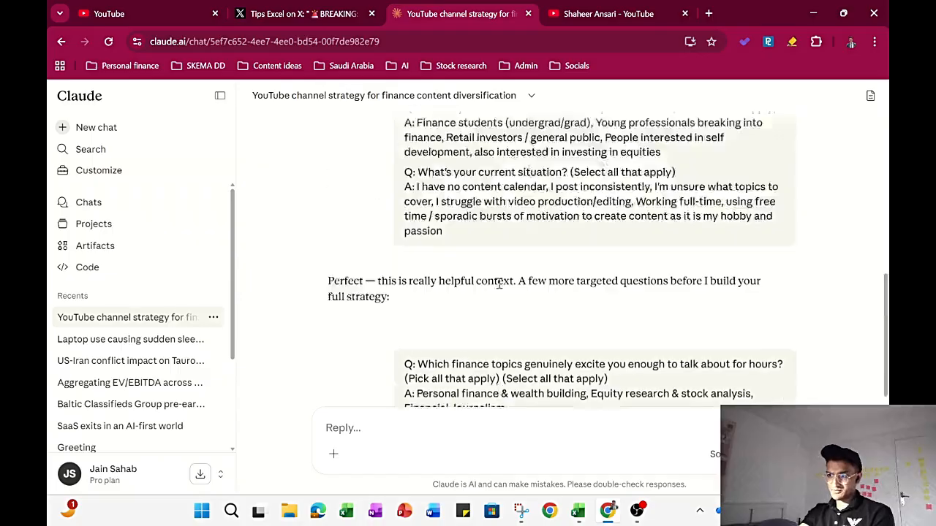
{"action": "scroll", "coordinate": [499, 284], "scroll_direction": "up", "scroll_amount": 5}
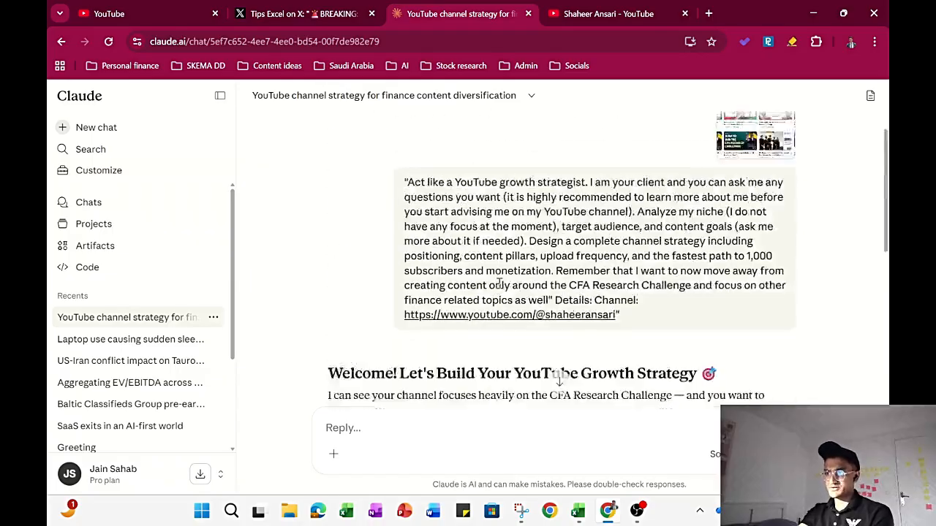
{"action": "scroll", "coordinate": [435, 251], "scroll_direction": "down", "scroll_amount": 10}
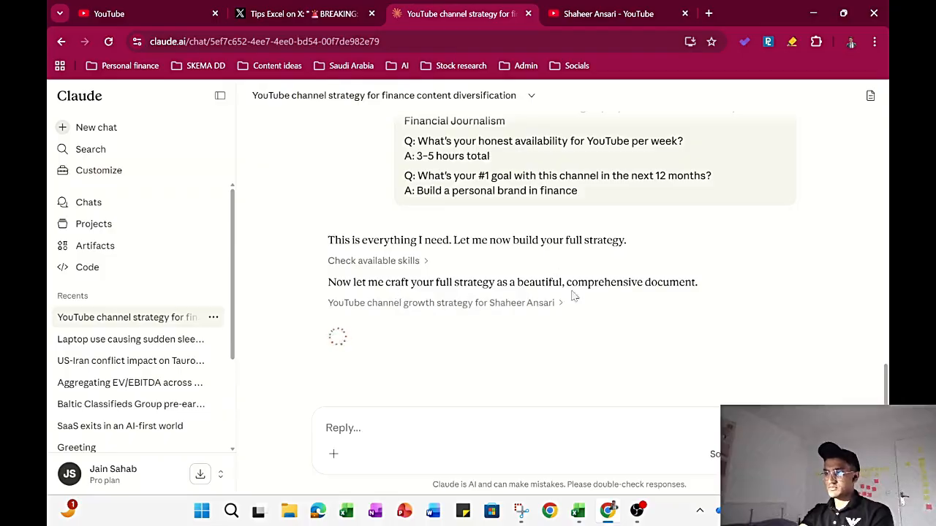
{"action": "left_click", "coordinate": [507, 305]}
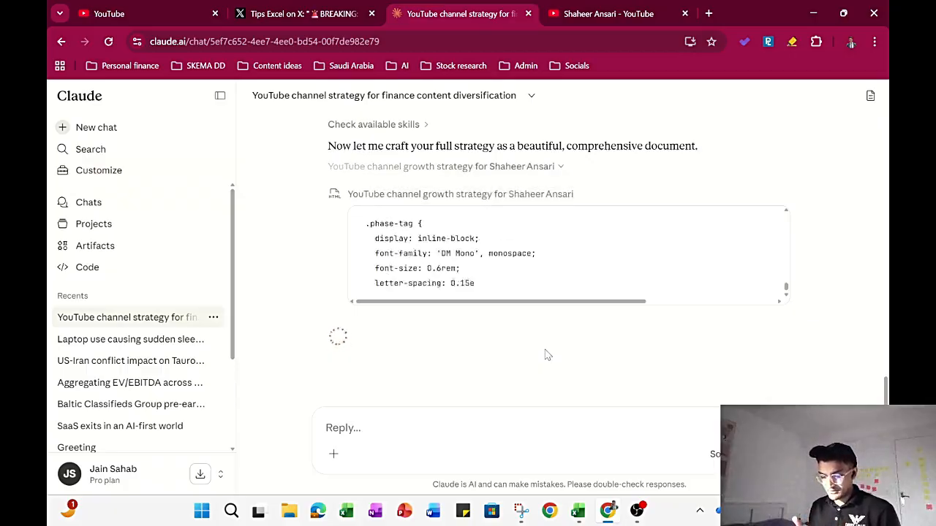
Step: Preview the generated YouTube strategy, download it as an HTML file, and open the downloaded file in the browser
{"action": "scroll", "coordinate": [389, 263], "scroll_direction": "down", "scroll_amount": 10}
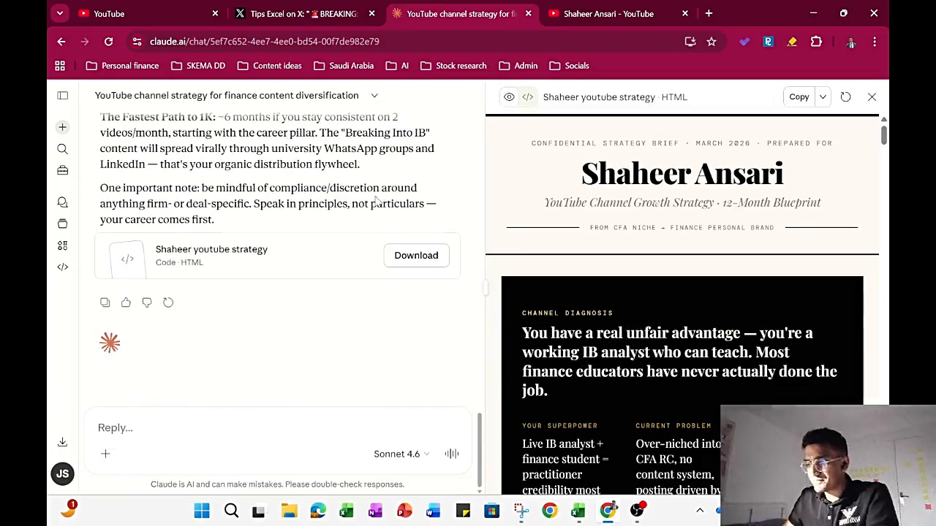
{"action": "scroll", "coordinate": [753, 234], "scroll_direction": "down", "scroll_amount": 15}
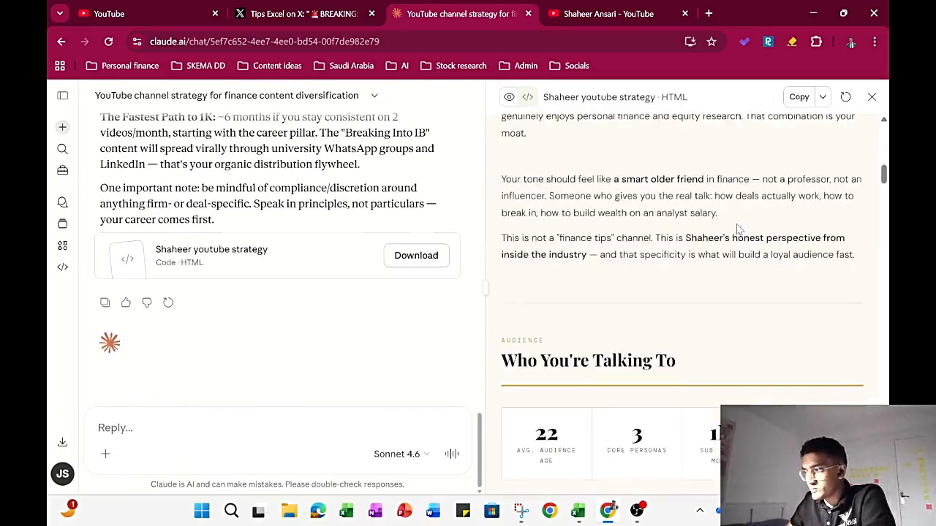
{"action": "left_click_drag", "start_coordinate": [883, 214], "coordinate": [867, 113]}
{"action": "left_click", "coordinate": [822, 96]}
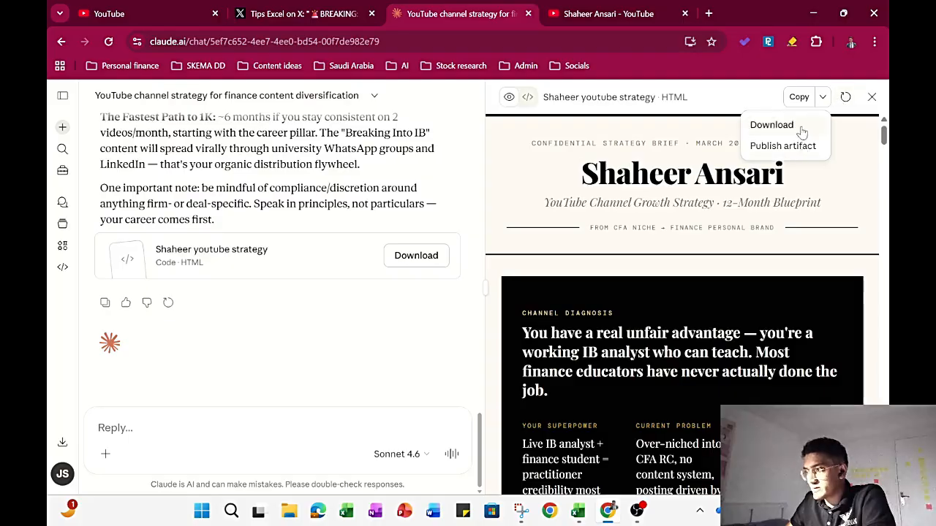
{"action": "left_click", "coordinate": [802, 128]}
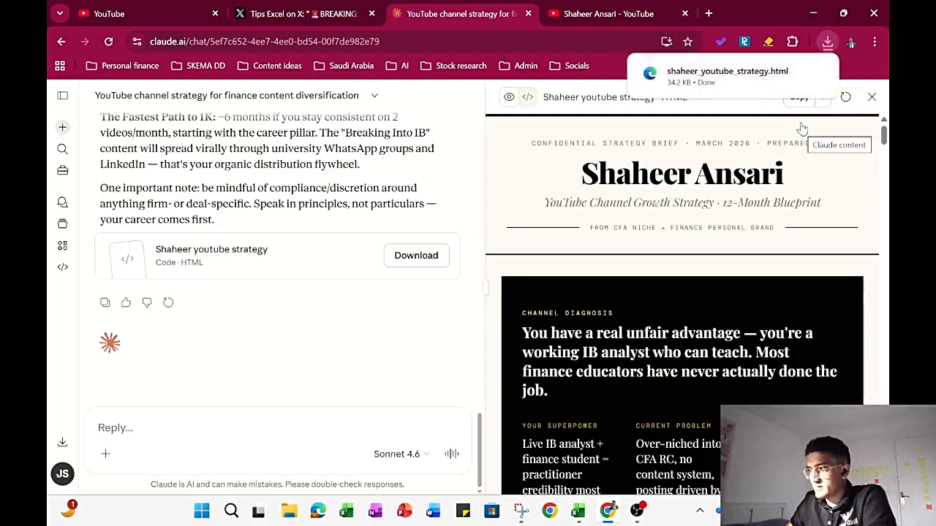
{"action": "left_click", "coordinate": [719, 79]}
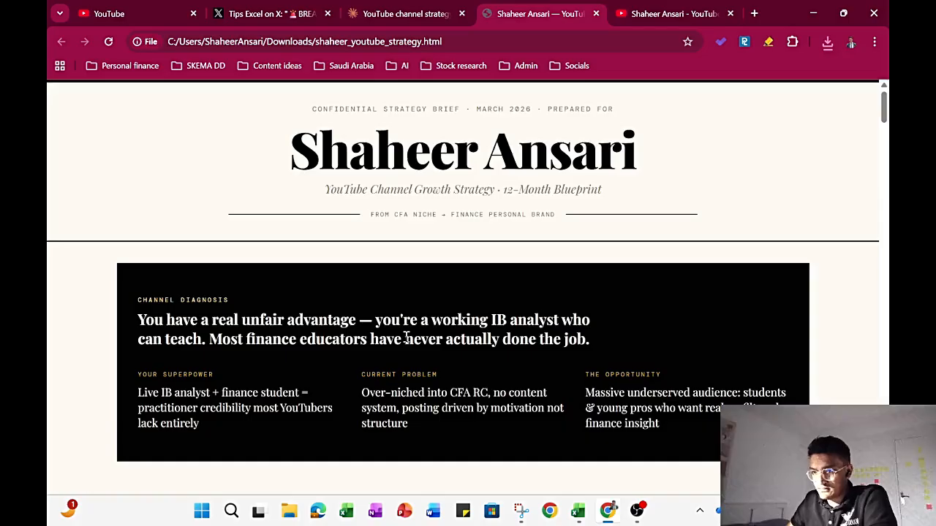
Step: Read the Channel Diagnosis section, covering the superpower, current problem and opportunity texts
{"action": "left_click_drag", "start_coordinate": [304, 324], "coordinate": [265, 304]}
{"action": "left_click", "coordinate": [266, 304]}
{"action": "scroll", "coordinate": [260, 282], "scroll_direction": "down", "scroll_amount": 3}
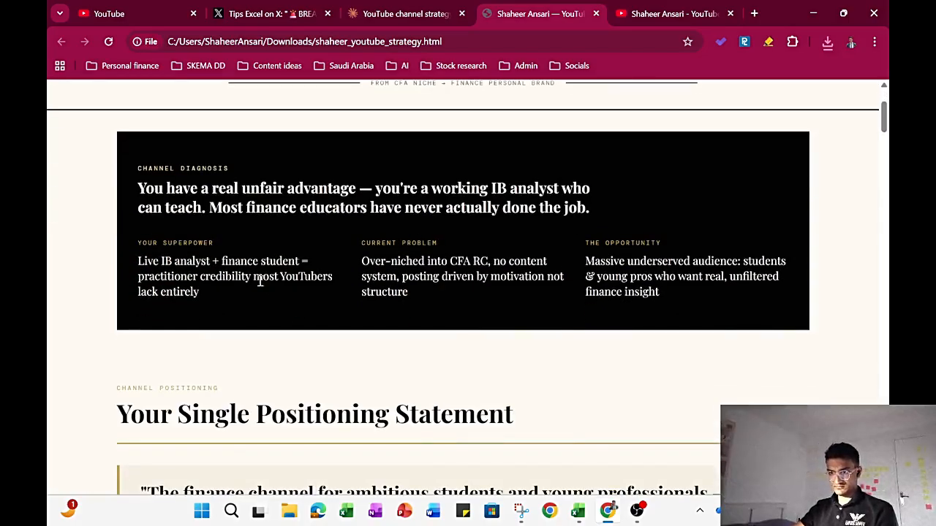
{"action": "left_click_drag", "start_coordinate": [140, 245], "coordinate": [341, 268]}
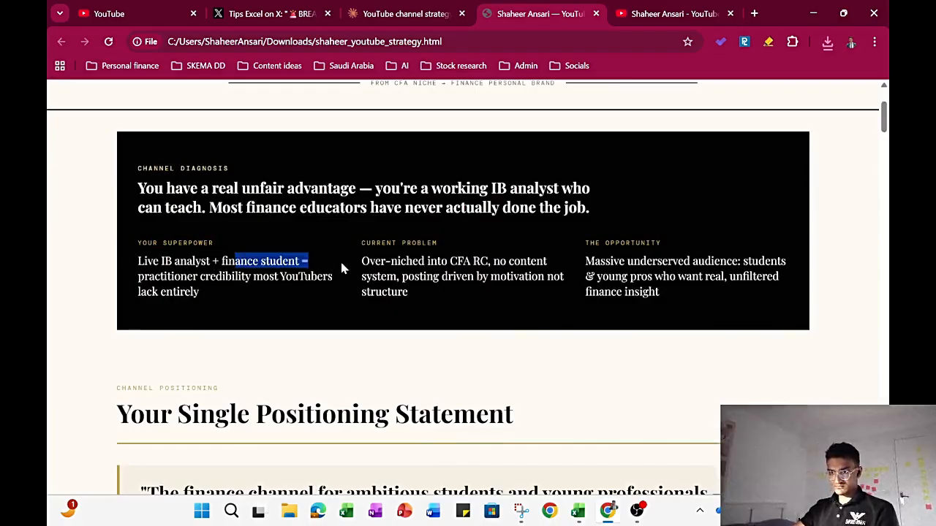
{"action": "left_click", "coordinate": [341, 267]}
{"action": "left_click_drag", "start_coordinate": [139, 277], "coordinate": [263, 293]}
{"action": "left_click", "coordinate": [265, 288]}
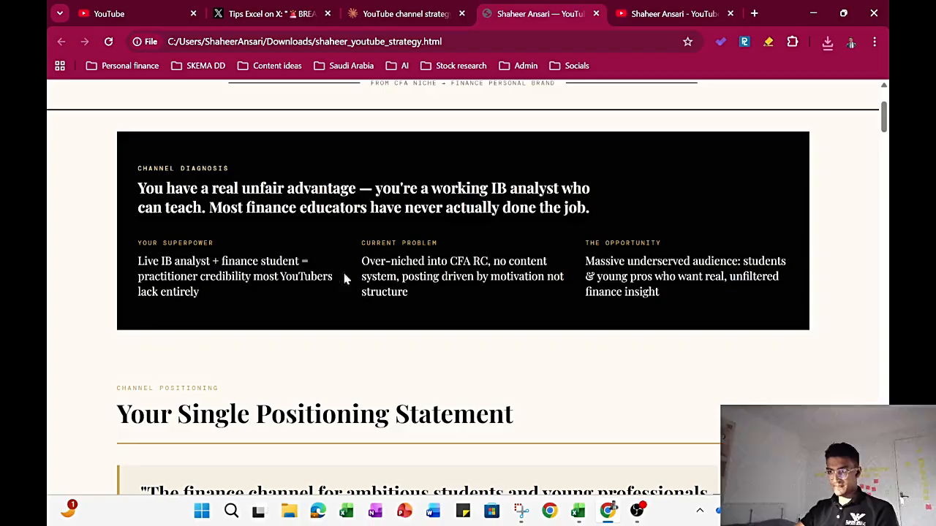
{"action": "left_click_drag", "start_coordinate": [365, 264], "coordinate": [432, 297]}
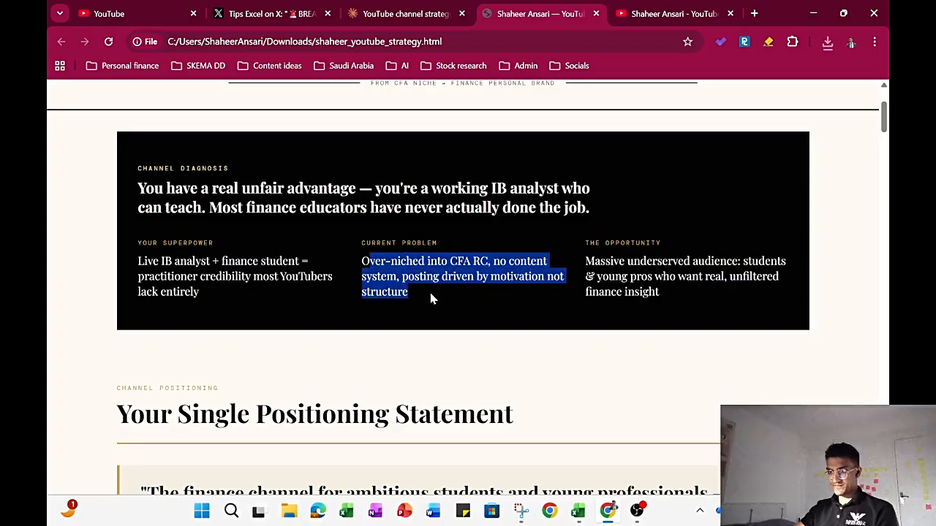
{"action": "left_click", "coordinate": [364, 243]}
{"action": "left_click_drag", "start_coordinate": [363, 243], "coordinate": [455, 255]}
{"action": "left_click", "coordinate": [456, 256]}
{"action": "mouse_move", "coordinate": [402, 278]}
{"action": "left_mouse_down"}
{"action": "mouse_move", "coordinate": [543, 277]}
{"action": "mouse_move", "coordinate": [406, 292]}
{"action": "left_mouse_up"}
{"action": "left_click", "coordinate": [418, 291]}
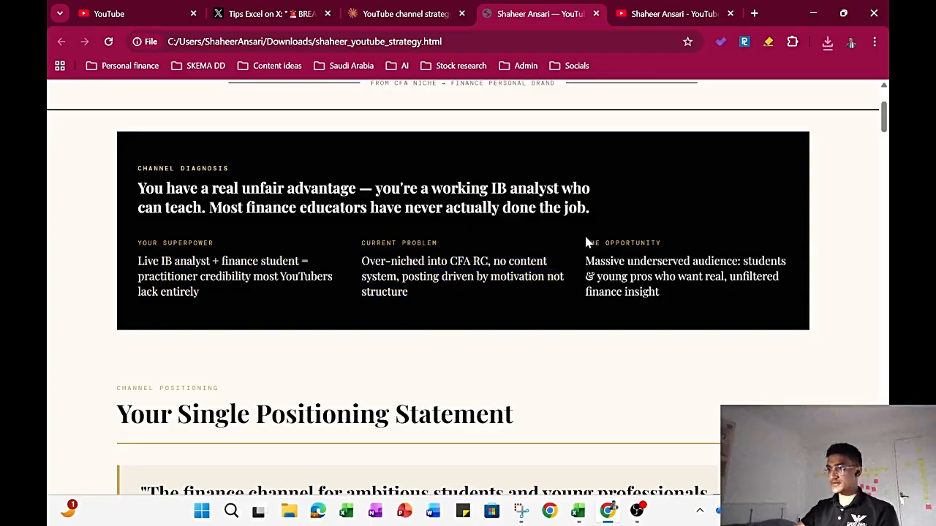
{"action": "left_click_drag", "start_coordinate": [585, 263], "coordinate": [713, 292]}
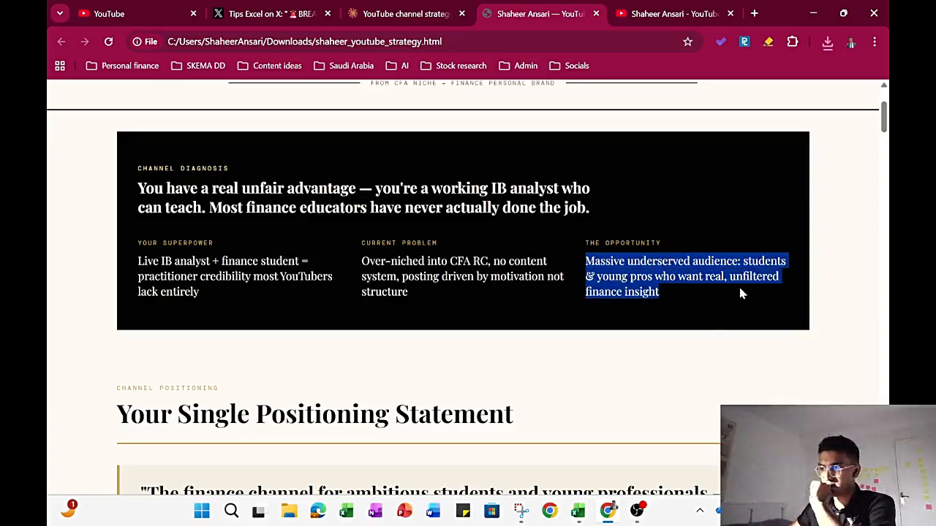
Step: Read the quoted channel identity under "Your Single Positioning Statement"
{"action": "scroll", "coordinate": [710, 267], "scroll_direction": "down", "scroll_amount": 1}
{"action": "scroll", "coordinate": [710, 266], "scroll_direction": "up", "scroll_amount": 1}
{"action": "scroll", "coordinate": [710, 266], "scroll_direction": "down", "scroll_amount": 4}
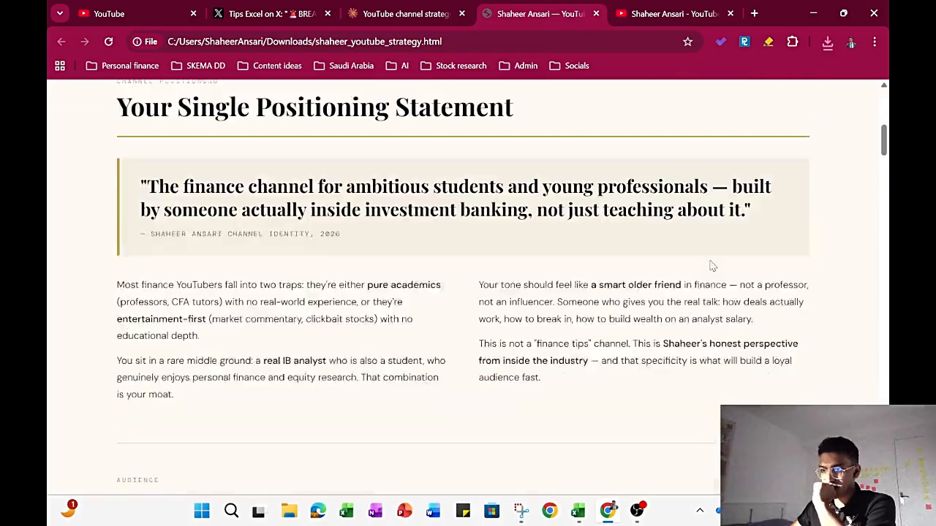
{"action": "scroll", "coordinate": [326, 151], "scroll_direction": "up", "scroll_amount": 1}
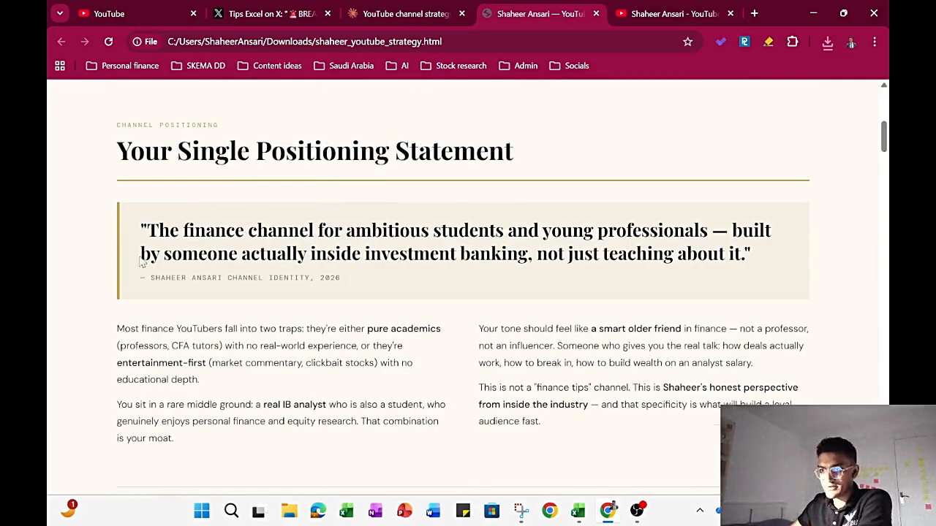
{"action": "left_click_drag", "start_coordinate": [142, 256], "coordinate": [758, 267]}
{"action": "left_click", "coordinate": [732, 260]}
{"action": "left_click", "coordinate": [138, 237]}
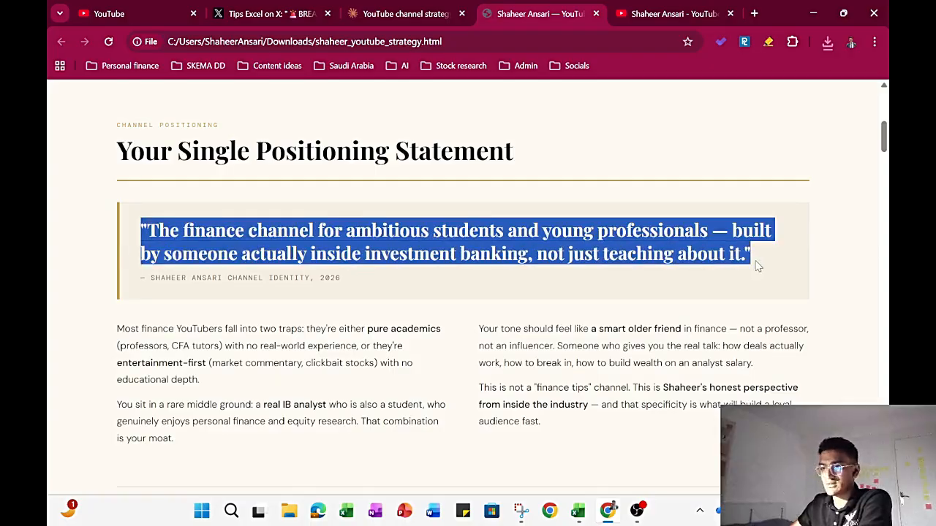
Step: Read the tone and honest-perspective guidance below the positioning statement, and continue to the "Who You're Talking To" audience section
{"action": "scroll", "coordinate": [323, 256], "scroll_direction": "down", "scroll_amount": 1}
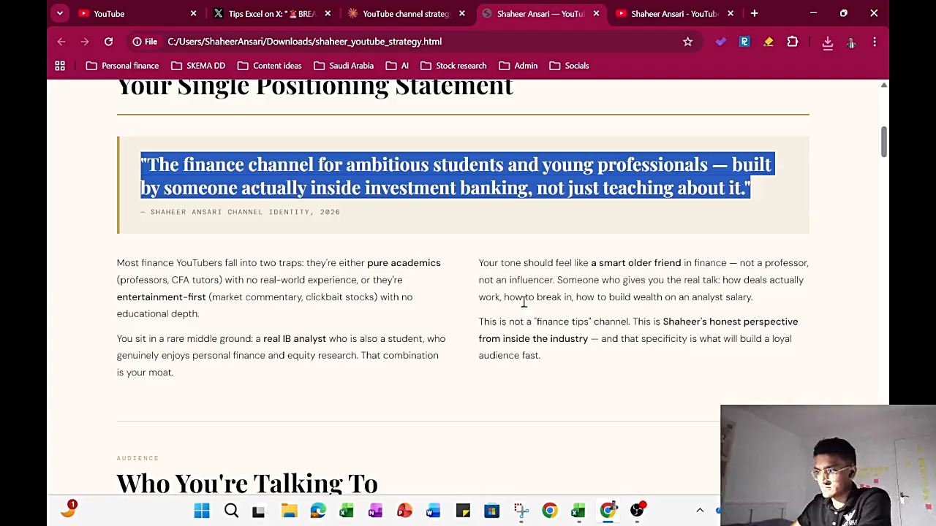
{"action": "left_click_drag", "start_coordinate": [478, 263], "coordinate": [762, 299]}
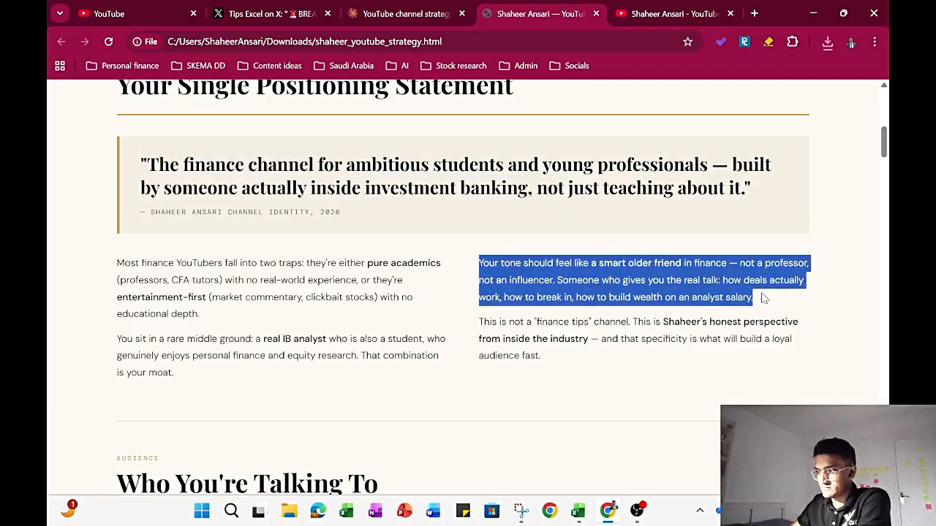
{"action": "left_click", "coordinate": [731, 299]}
{"action": "left_click_drag", "start_coordinate": [492, 323], "coordinate": [605, 368]}
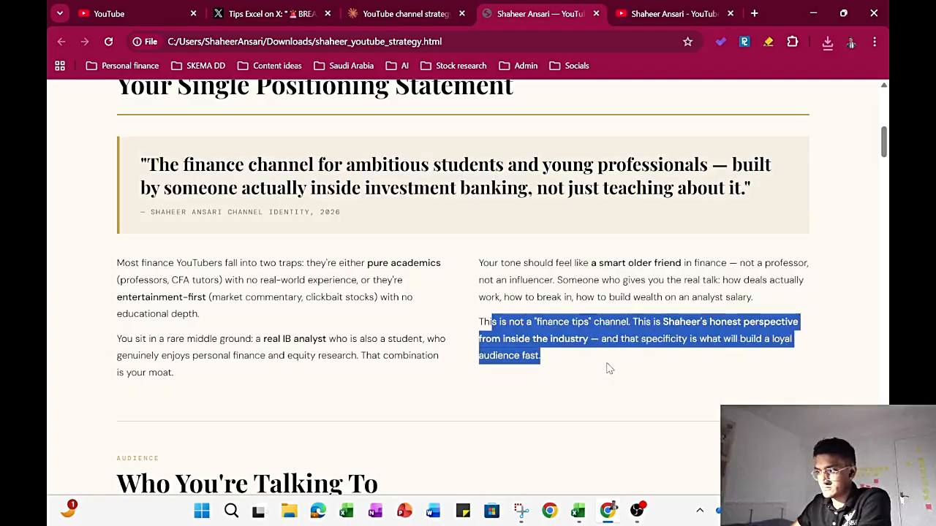
{"action": "left_click", "coordinate": [606, 369]}
{"action": "left_click_drag", "start_coordinate": [466, 326], "coordinate": [554, 343]}
{"action": "left_click", "coordinate": [554, 343]}
{"action": "scroll", "coordinate": [511, 267], "scroll_direction": "down", "scroll_amount": 4}
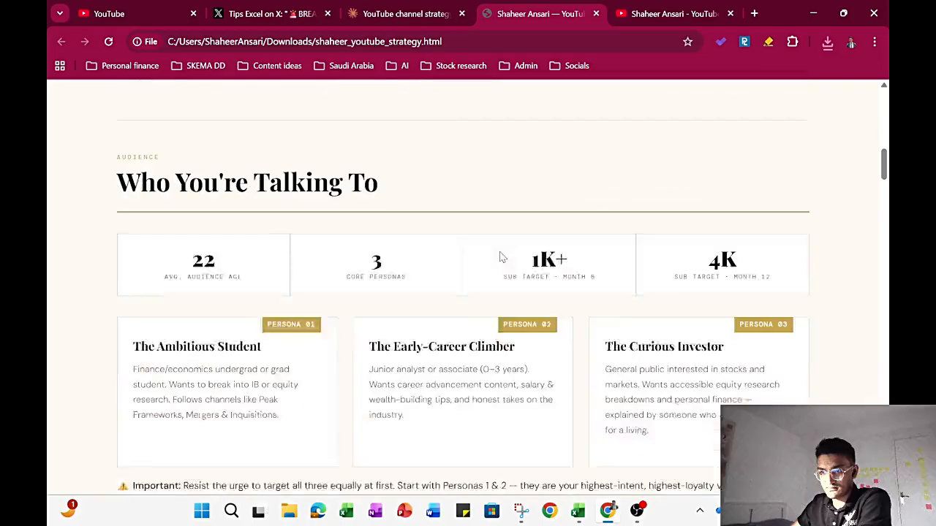
Step: Review the audience figures under "Who You're Talking To", covering average age, core personas and subscriber targets
{"action": "left_click_drag", "start_coordinate": [167, 250], "coordinate": [263, 262]}
{"action": "left_click", "coordinate": [263, 262]}
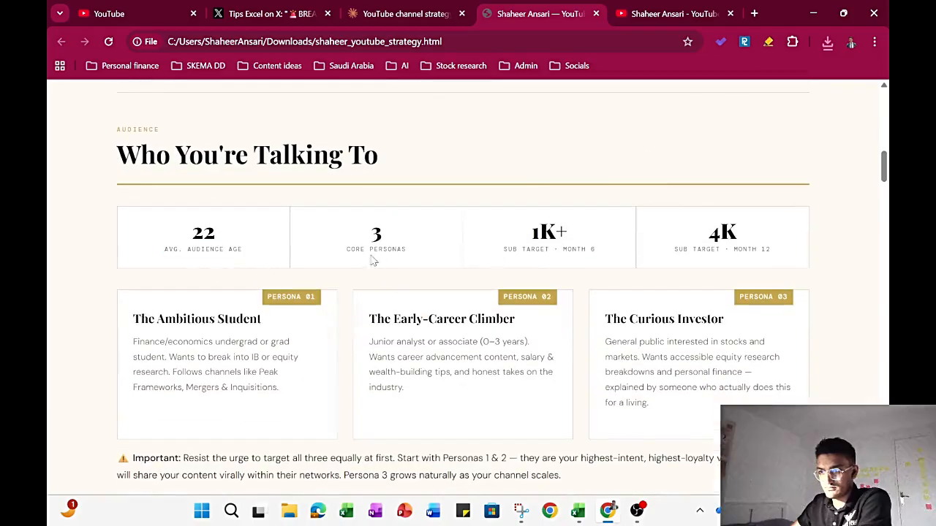
{"action": "left_click_drag", "start_coordinate": [373, 261], "coordinate": [443, 256]}
{"action": "left_click", "coordinate": [449, 260]}
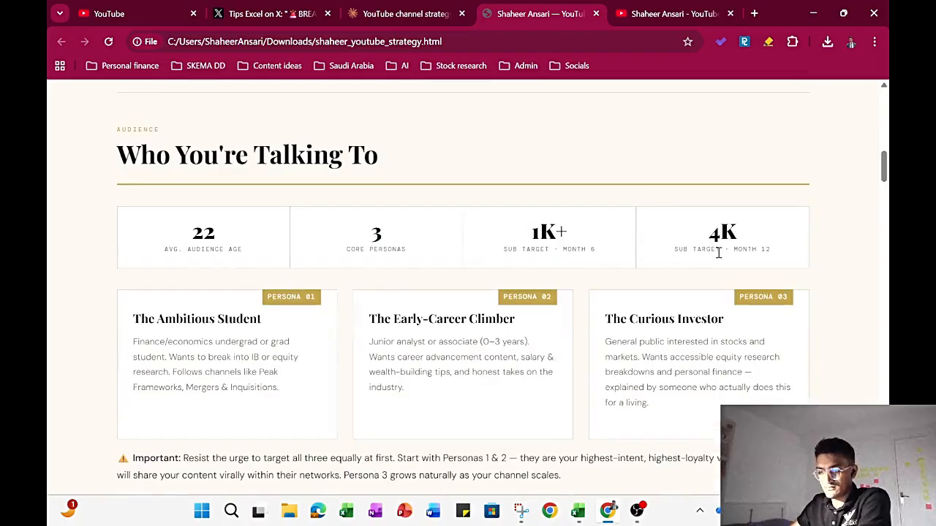
Step: Read the three persona cards: The Ambitious Student, The Early-Career Climber and The Curious Investor
{"action": "left_click_drag", "start_coordinate": [170, 343], "coordinate": [288, 398]}
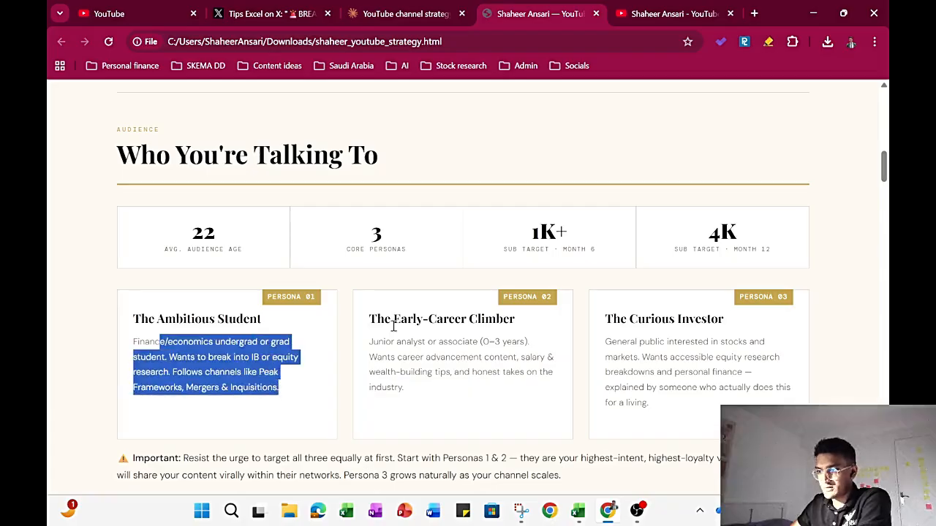
{"action": "left_click_drag", "start_coordinate": [368, 319], "coordinate": [485, 312]}
{"action": "left_click_drag", "start_coordinate": [606, 320], "coordinate": [723, 319]}
{"action": "left_click", "coordinate": [722, 319]}
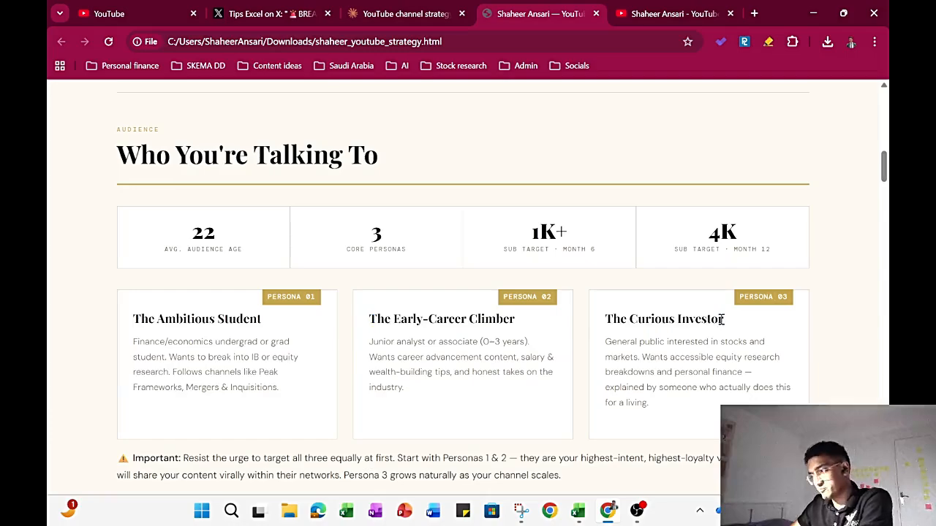
{"action": "left_click_drag", "start_coordinate": [591, 354], "coordinate": [708, 341]}
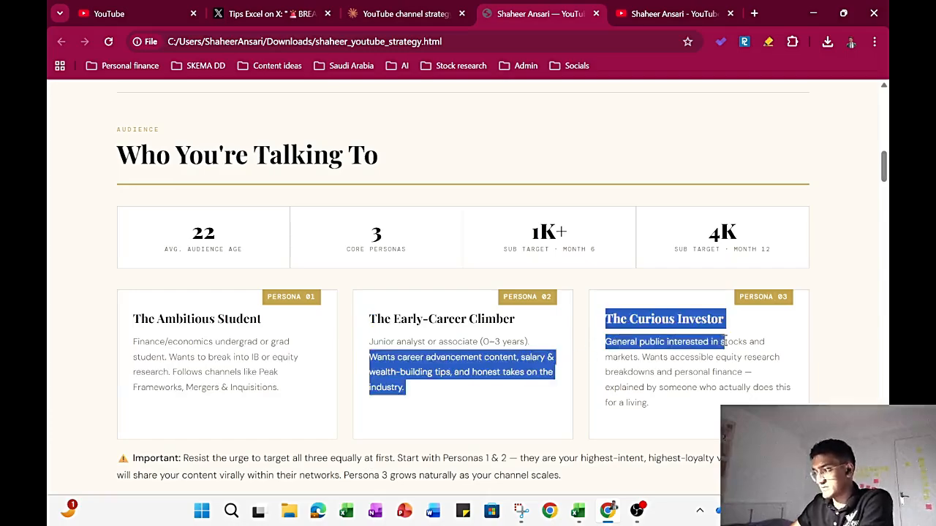
{"action": "left_click", "coordinate": [621, 341]}
{"action": "left_click_drag", "start_coordinate": [621, 340], "coordinate": [649, 403]}
{"action": "left_click", "coordinate": [627, 354]}
{"action": "left_click_drag", "start_coordinate": [606, 341], "coordinate": [700, 386]}
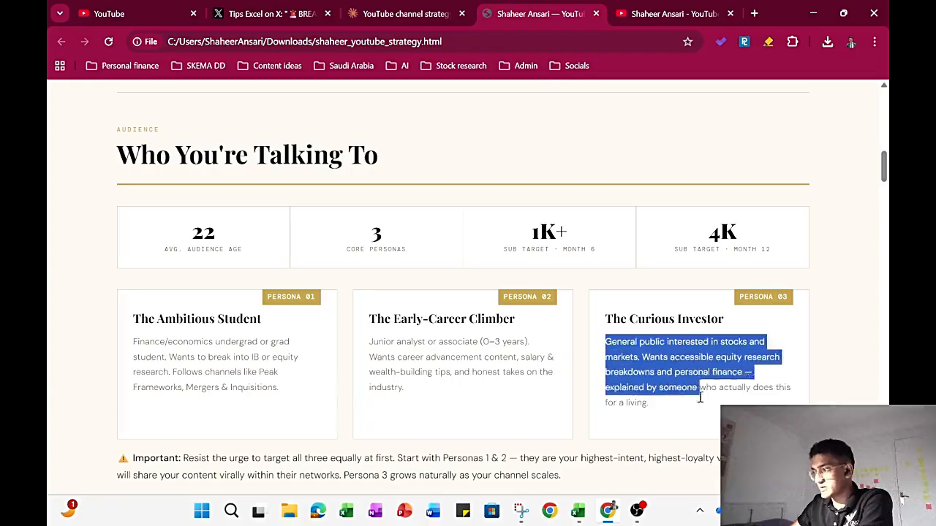
{"action": "left_click", "coordinate": [683, 388]}
Step: Read the note on which personas to prioritize, and look over the three cards under "Your 3 Content Pillars"
{"action": "scroll", "coordinate": [649, 353], "scroll_direction": "down", "scroll_amount": 3}
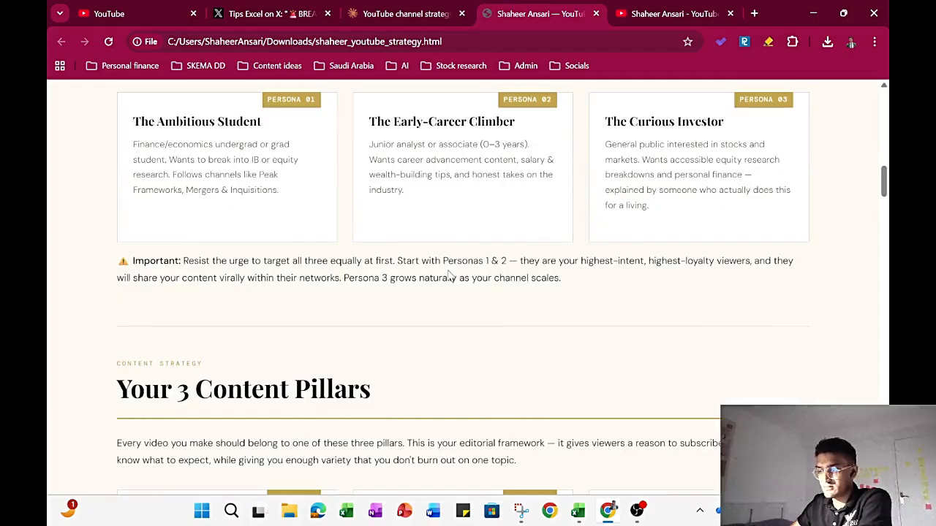
{"action": "scroll", "coordinate": [451, 275], "scroll_direction": "down", "scroll_amount": 5}
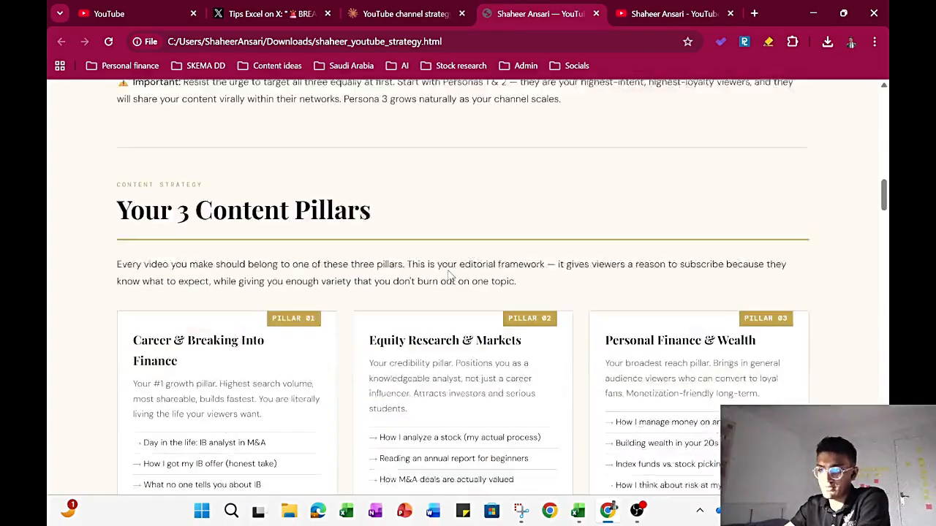
{"action": "scroll", "coordinate": [448, 270], "scroll_direction": "up", "scroll_amount": 2}
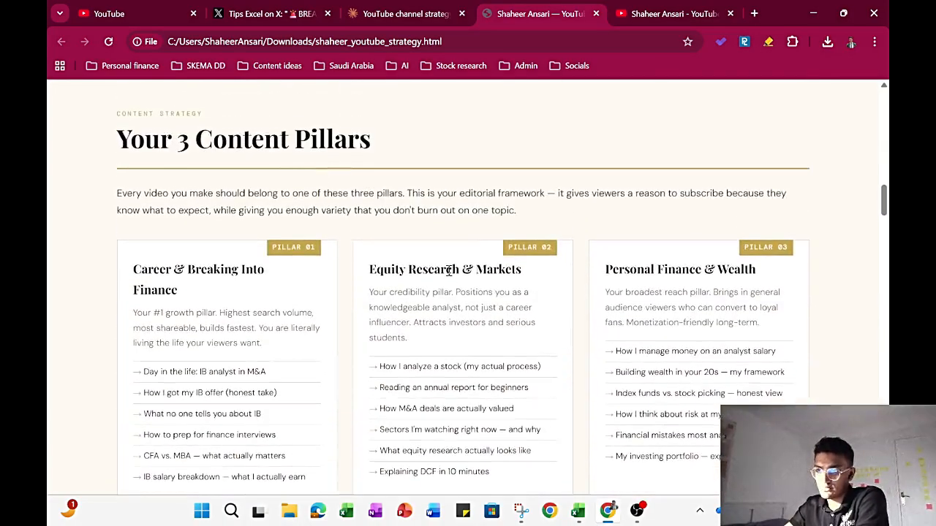
{"action": "scroll", "coordinate": [448, 271], "scroll_direction": "down", "scroll_amount": 3}
{"action": "scroll", "coordinate": [448, 271], "scroll_direction": "up", "scroll_amount": 2}
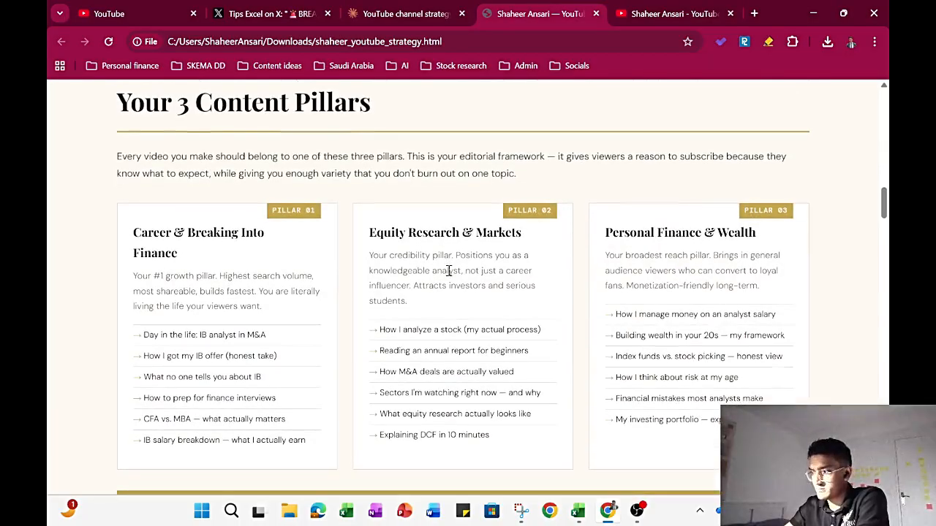
Step: Read the video ideas under the Personal Finance & Wealth pillar and the DCF idea under Equity Research & Markets
{"action": "triple_click", "coordinate": [682, 335]}
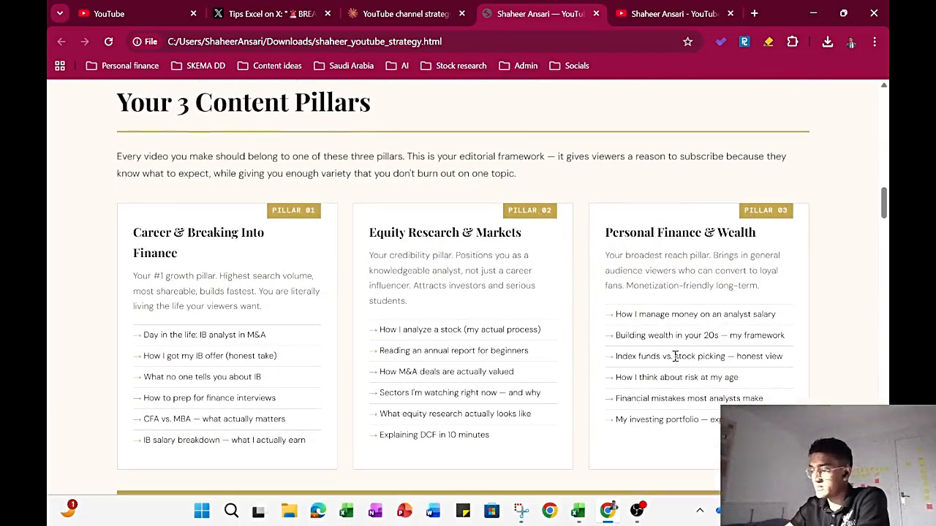
{"action": "triple_click", "coordinate": [676, 356]}
{"action": "left_click", "coordinate": [676, 356]}
{"action": "scroll", "coordinate": [675, 355], "scroll_direction": "down", "scroll_amount": 1}
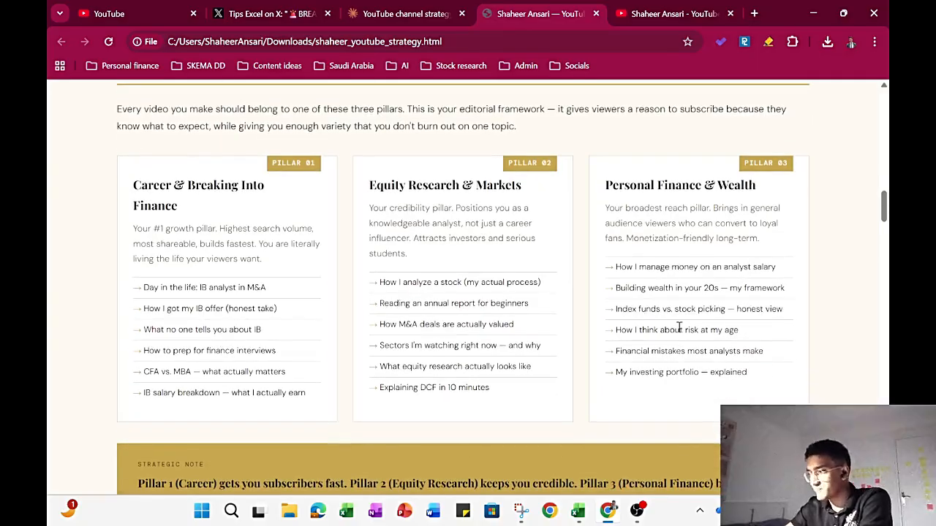
{"action": "triple_click", "coordinate": [679, 328]}
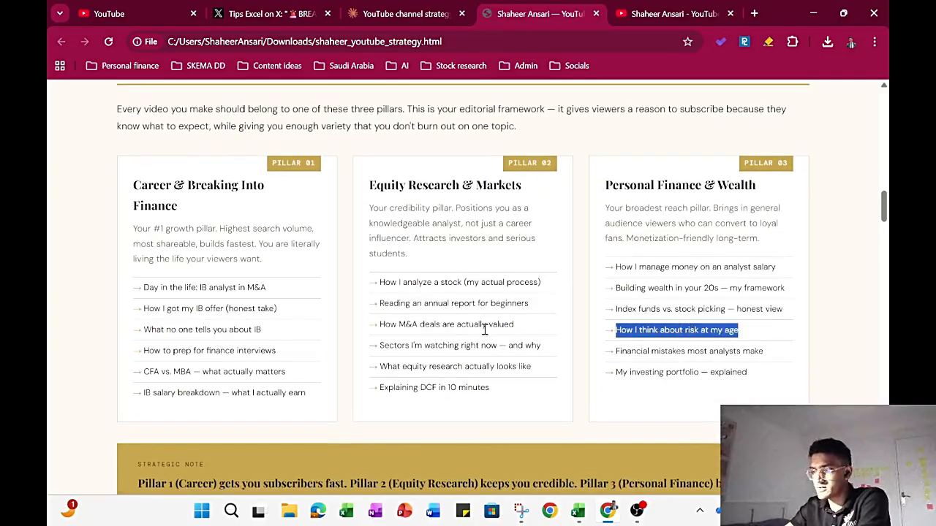
{"action": "triple_click", "coordinate": [654, 328]}
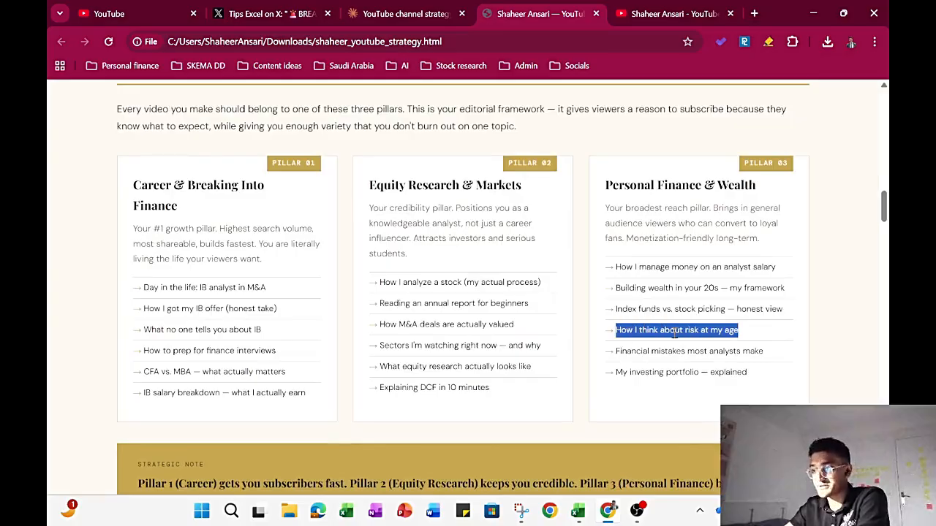
{"action": "triple_click", "coordinate": [679, 351]}
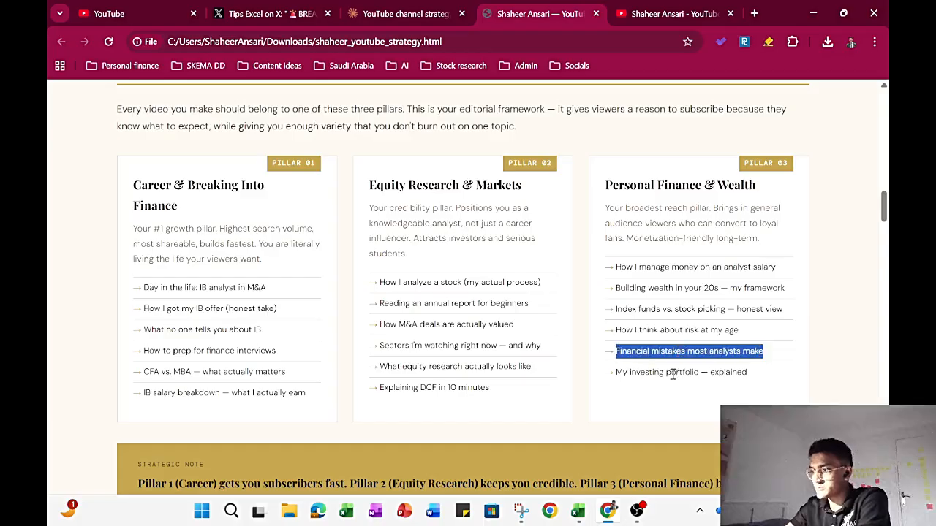
{"action": "triple_click", "coordinate": [672, 373]}
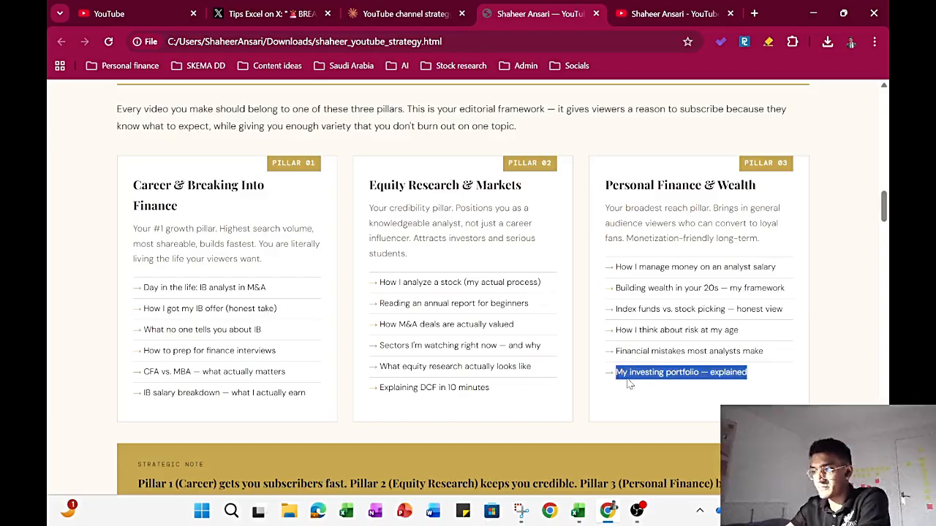
{"action": "triple_click", "coordinate": [420, 388]}
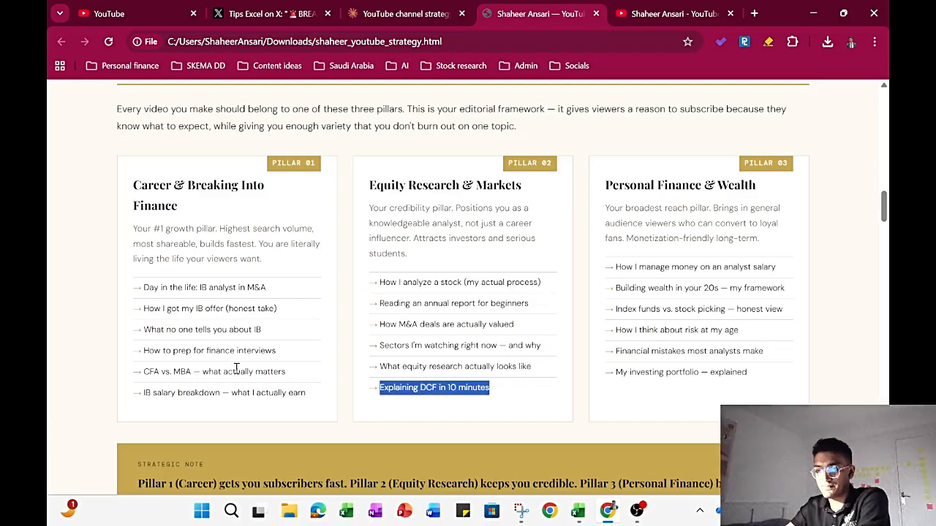
Step: Check the Strategic Note on the pillars and the introduction to the "Your First 12 Videos" content calendar
{"action": "scroll", "coordinate": [343, 304], "scroll_direction": "up", "scroll_amount": 3}
{"action": "scroll", "coordinate": [343, 306], "scroll_direction": "down", "scroll_amount": 8}
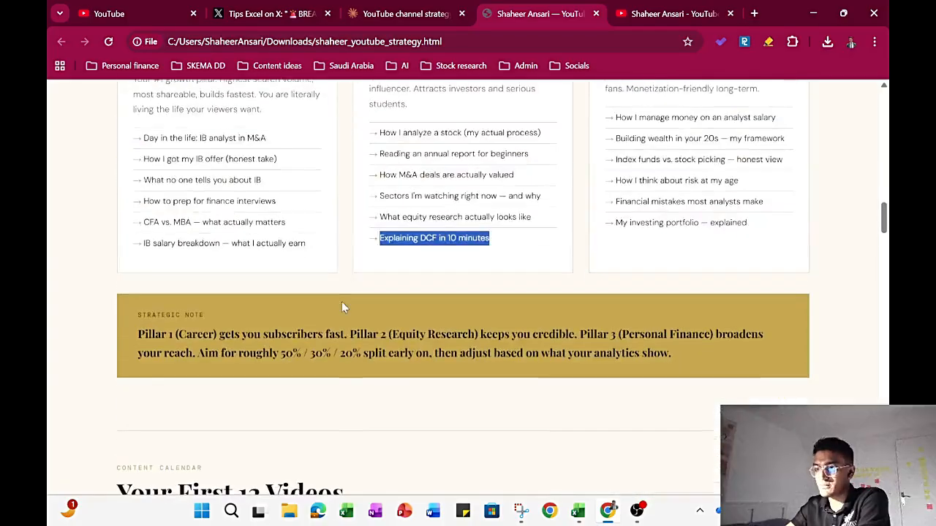
{"action": "scroll", "coordinate": [342, 305], "scroll_direction": "down", "scroll_amount": 3}
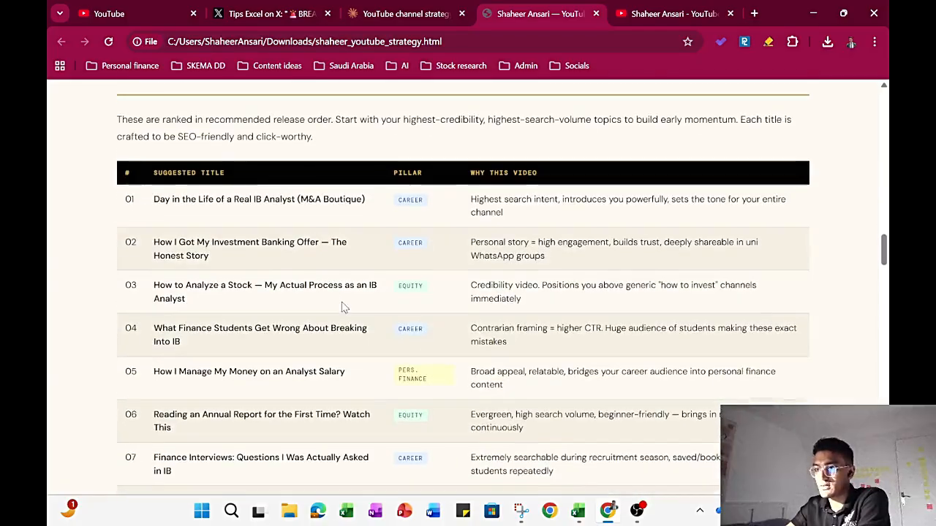
{"action": "scroll", "coordinate": [329, 138], "scroll_direction": "up", "scroll_amount": 2}
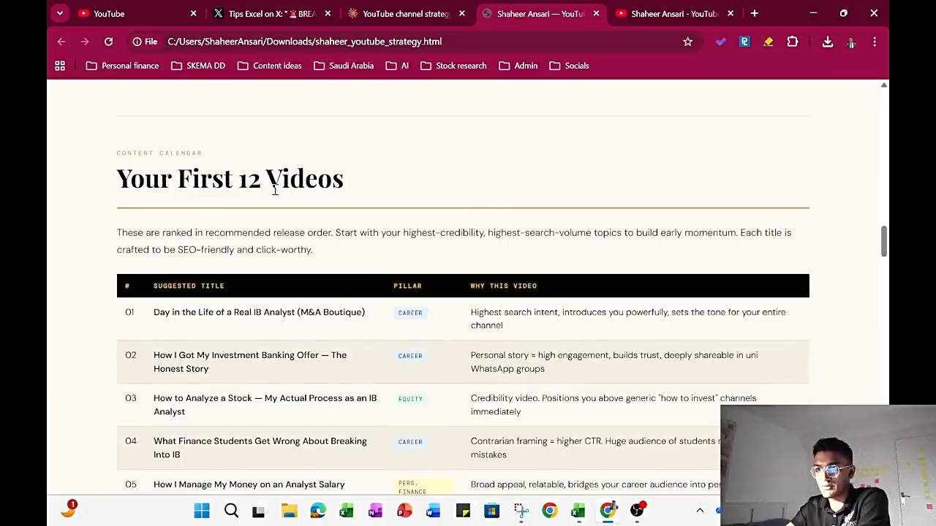
{"action": "triple_click", "coordinate": [143, 156]}
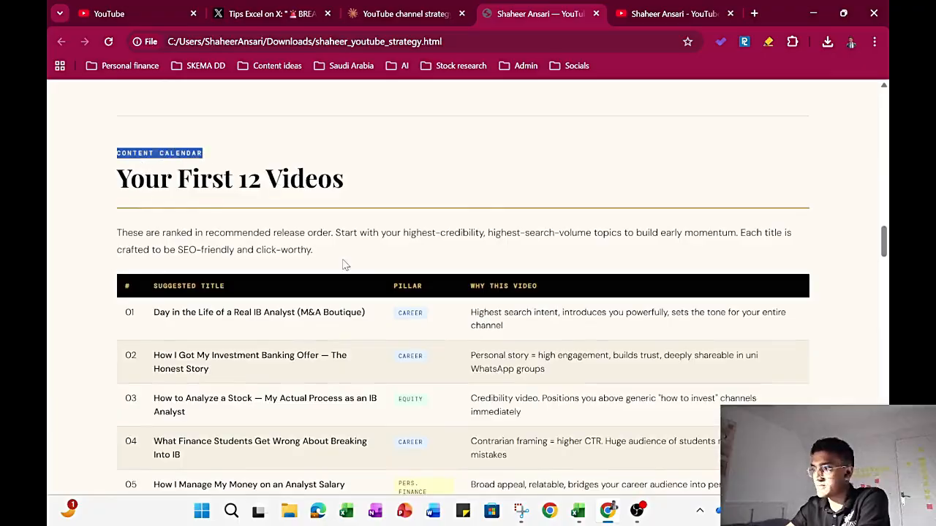
{"action": "scroll", "coordinate": [343, 261], "scroll_direction": "down", "scroll_amount": 2}
{"action": "scroll", "coordinate": [358, 233], "scroll_direction": "down", "scroll_amount": 2}
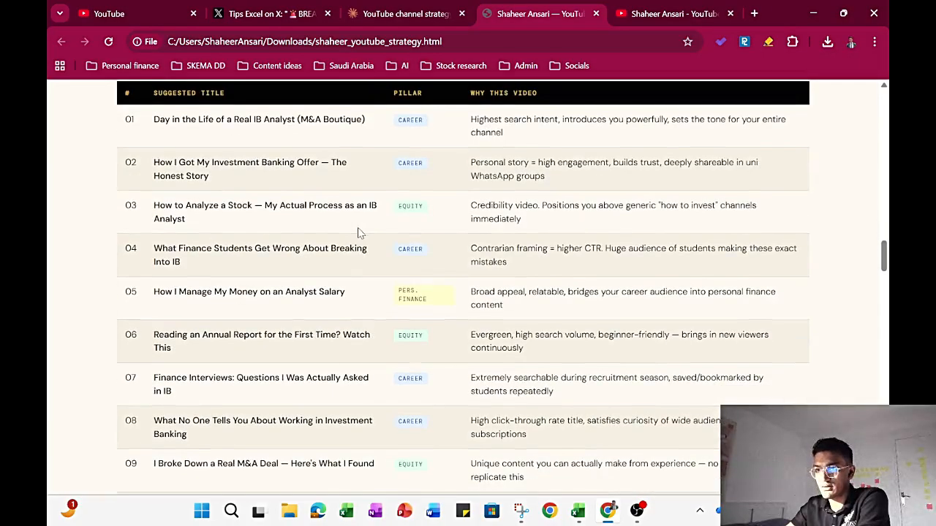
Step: Examine the suggested titles in the 12-video table, focusing on videos 01 to 03, 10 and 11
{"action": "triple_click", "coordinate": [283, 119]}
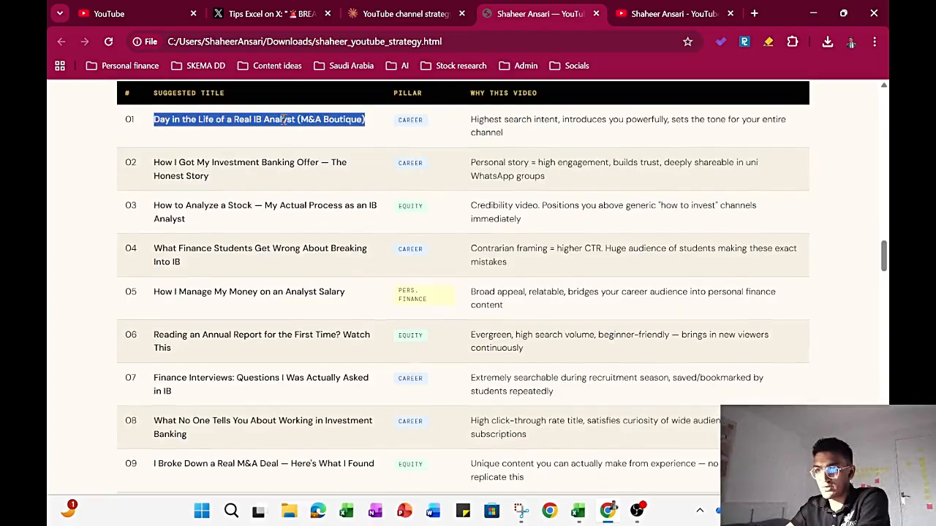
{"action": "triple_click", "coordinate": [267, 167]}
{"action": "triple_click", "coordinate": [261, 205]}
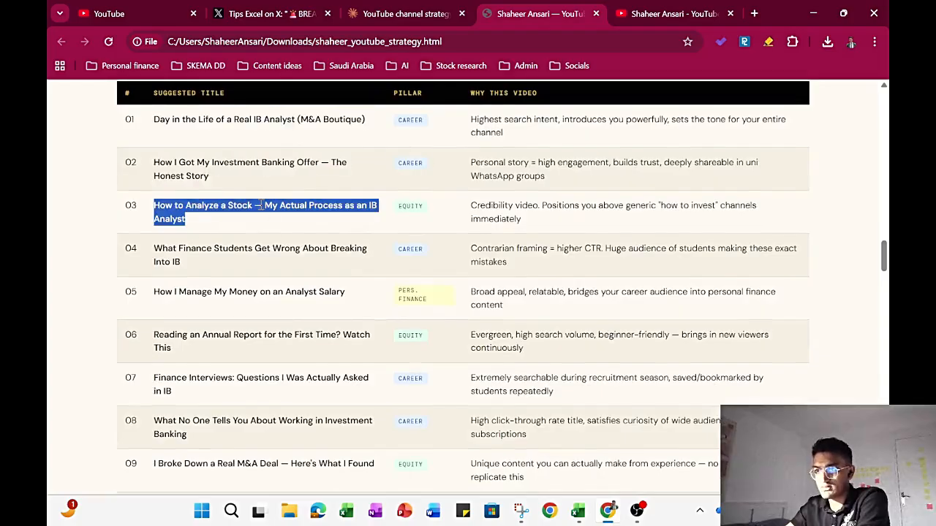
{"action": "scroll", "coordinate": [314, 270], "scroll_direction": "down", "scroll_amount": 3}
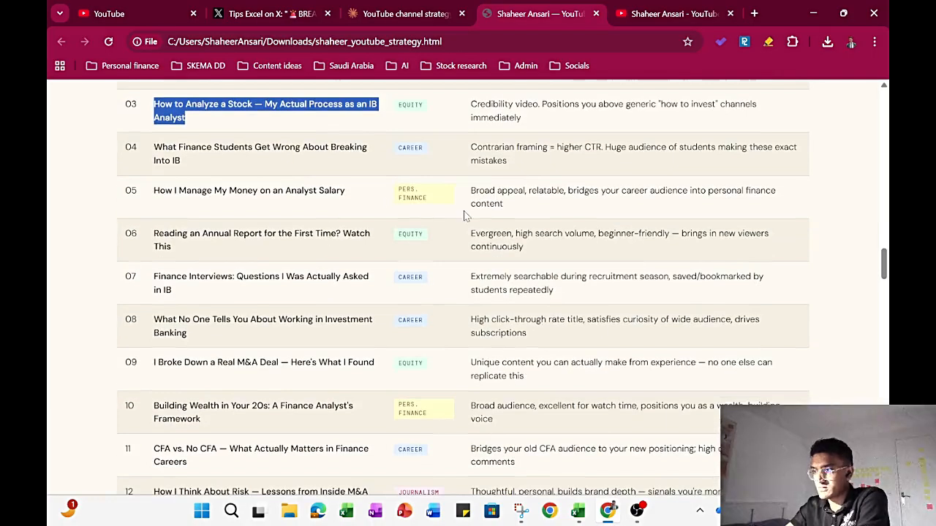
{"action": "scroll", "coordinate": [465, 217], "scroll_direction": "down", "scroll_amount": 3}
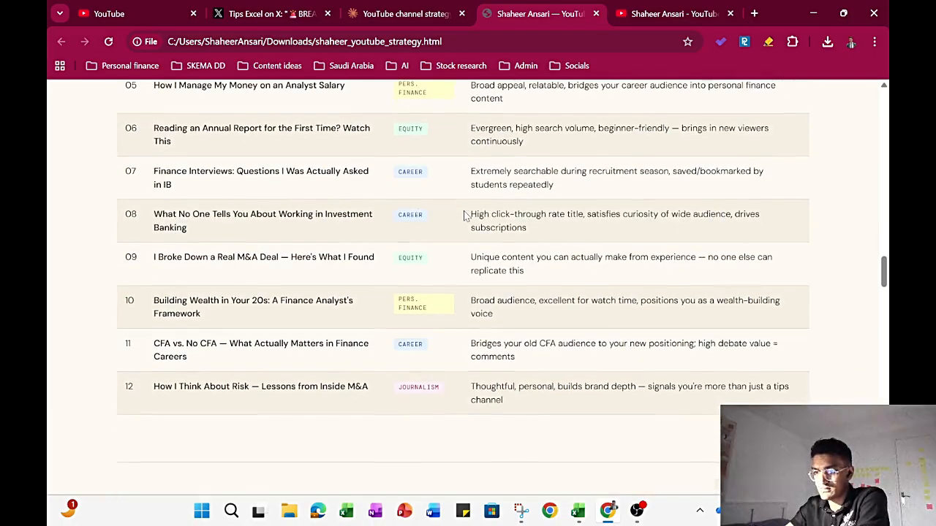
{"action": "triple_click", "coordinate": [226, 344]}
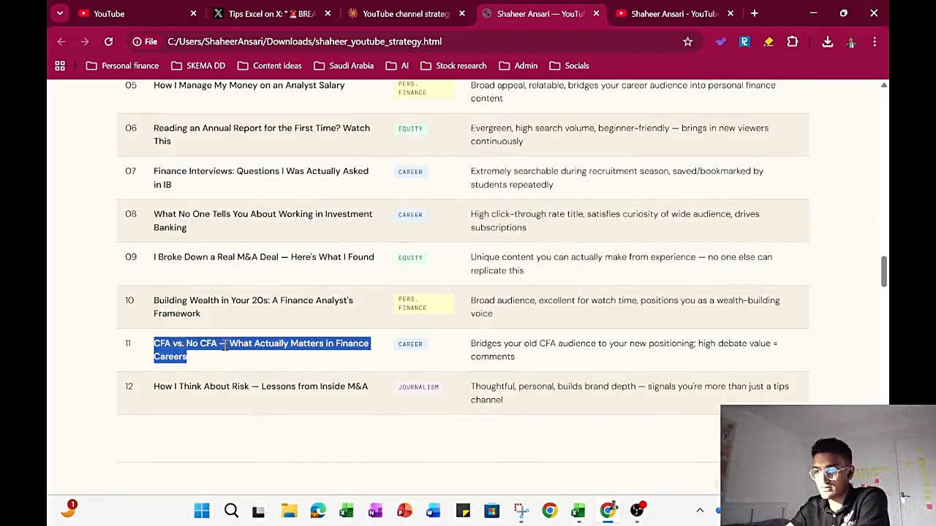
{"action": "triple_click", "coordinate": [247, 300]}
{"action": "left_click", "coordinate": [278, 313]}
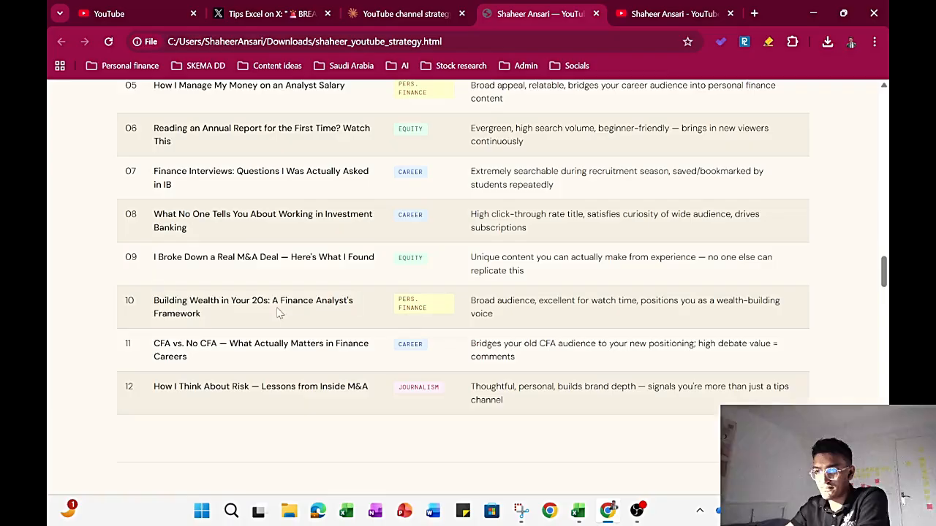
Step: Read the upload target and weekly time budget under "Upload Frequency & Weekly Workflow", and continue to the "Title & Thumbnail Formula" section
{"action": "scroll", "coordinate": [278, 313], "scroll_direction": "down", "scroll_amount": 4}
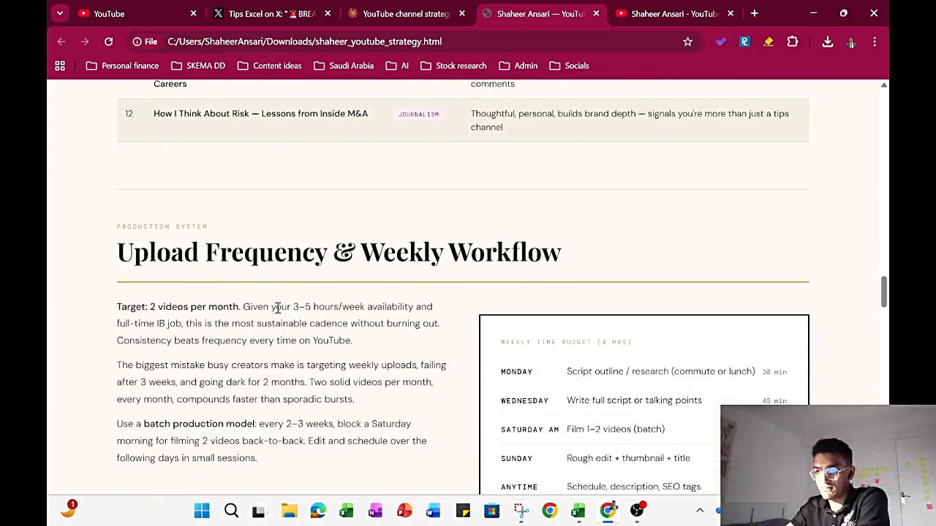
{"action": "scroll", "coordinate": [278, 308], "scroll_direction": "down", "scroll_amount": 2}
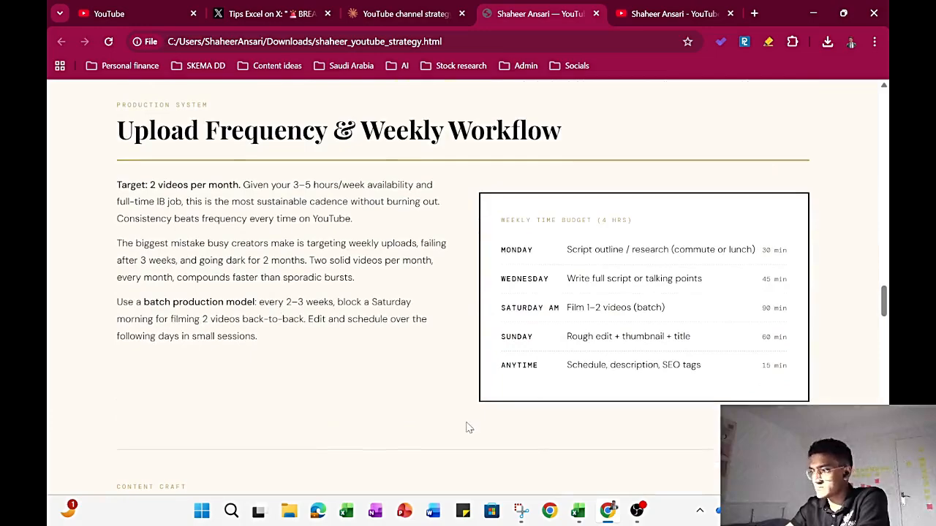
{"action": "scroll", "coordinate": [468, 427], "scroll_direction": "down", "scroll_amount": 1}
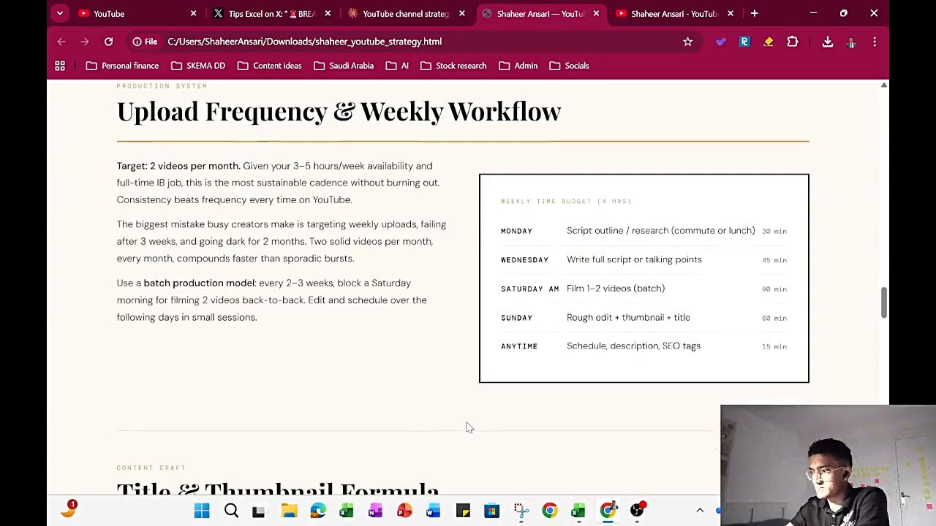
{"action": "triple_click", "coordinate": [610, 291]}
{"action": "left_click", "coordinate": [661, 280]}
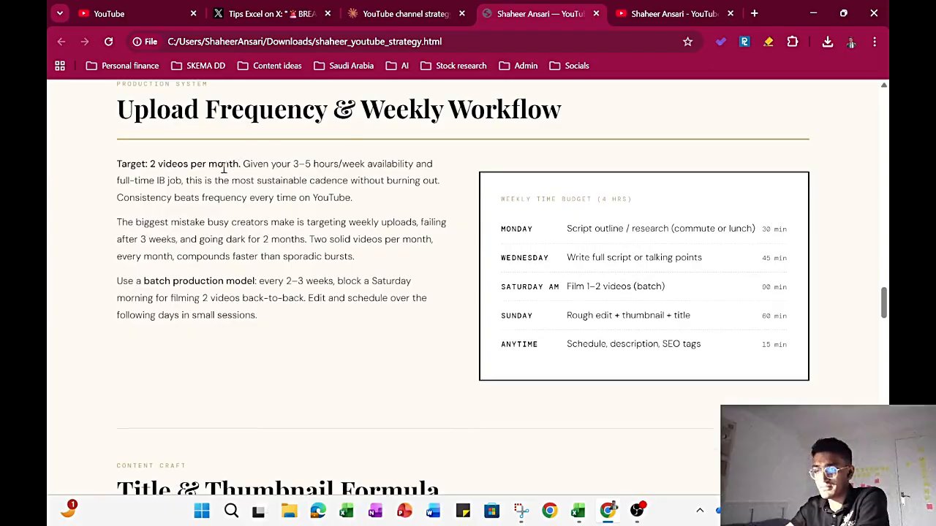
{"action": "left_click_drag", "start_coordinate": [246, 165], "coordinate": [368, 202]}
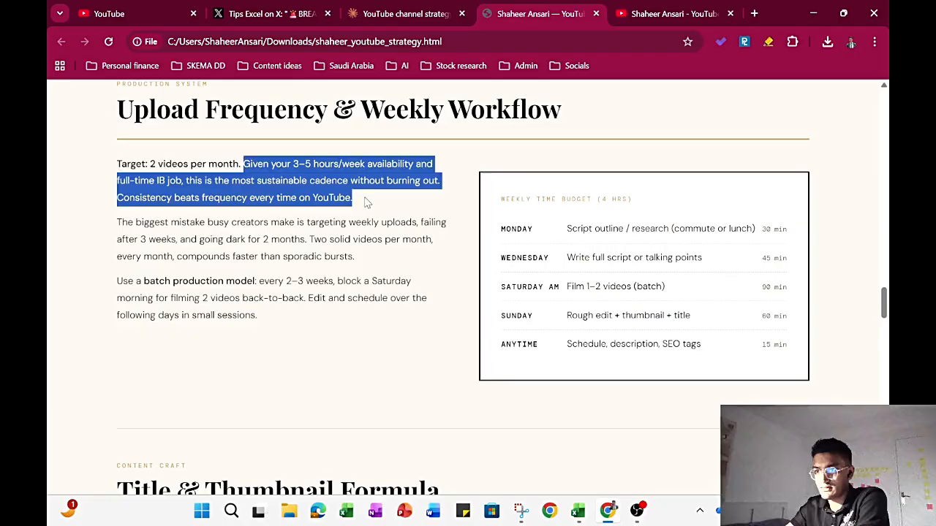
{"action": "left_click", "coordinate": [367, 201]}
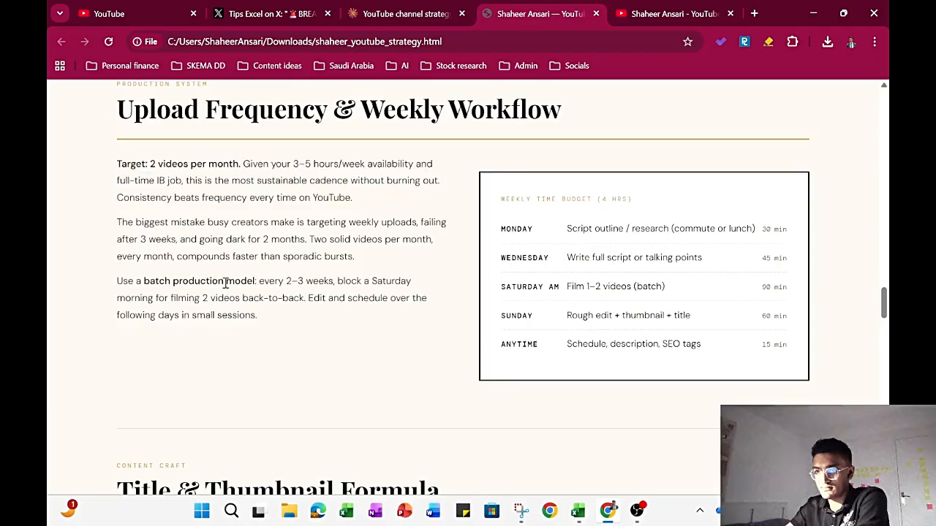
{"action": "scroll", "coordinate": [226, 282], "scroll_direction": "down", "scroll_amount": 4}
{"action": "scroll", "coordinate": [226, 286], "scroll_direction": "down", "scroll_amount": 1}
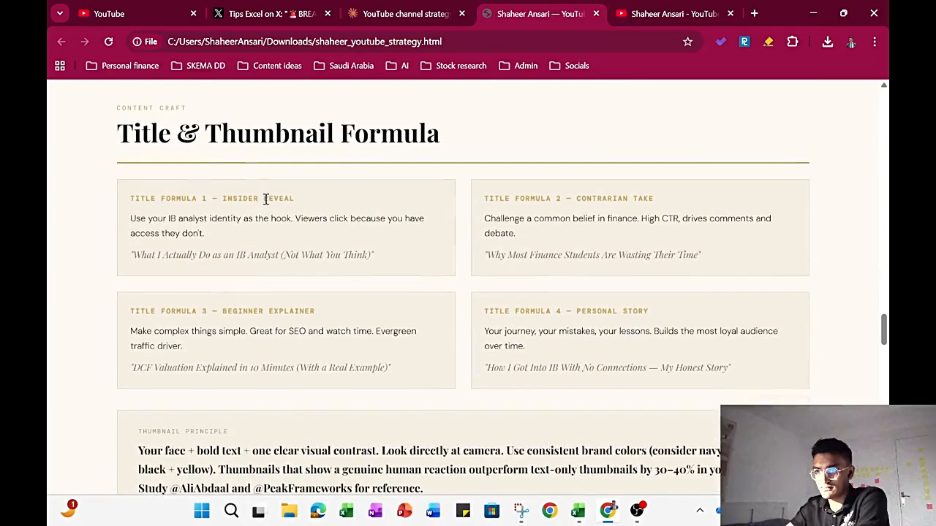
Step: Read the Insider Reveal and Contrarian Take title formulas with their example titles, and continue to the Thumbnail Principle
{"action": "left_click_drag", "start_coordinate": [132, 230], "coordinate": [242, 237]}
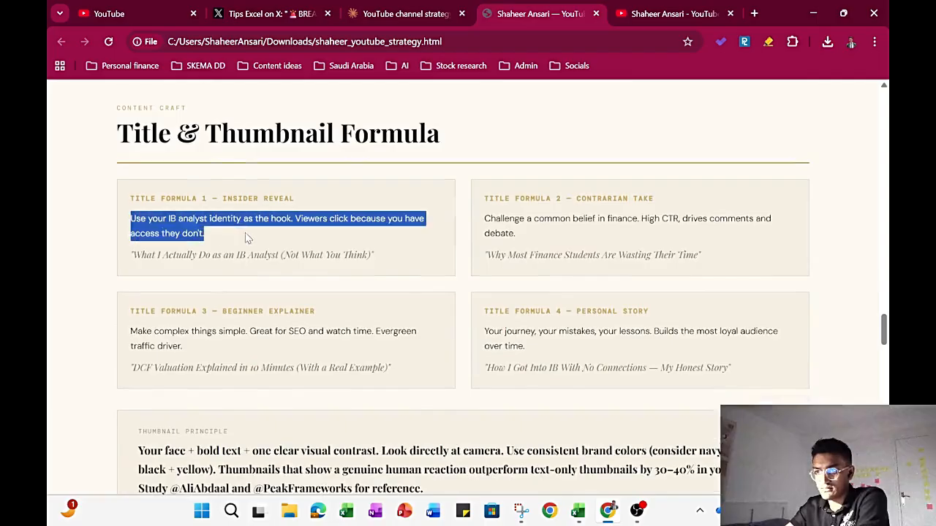
{"action": "left_click", "coordinate": [245, 237]}
{"action": "triple_click", "coordinate": [246, 254]}
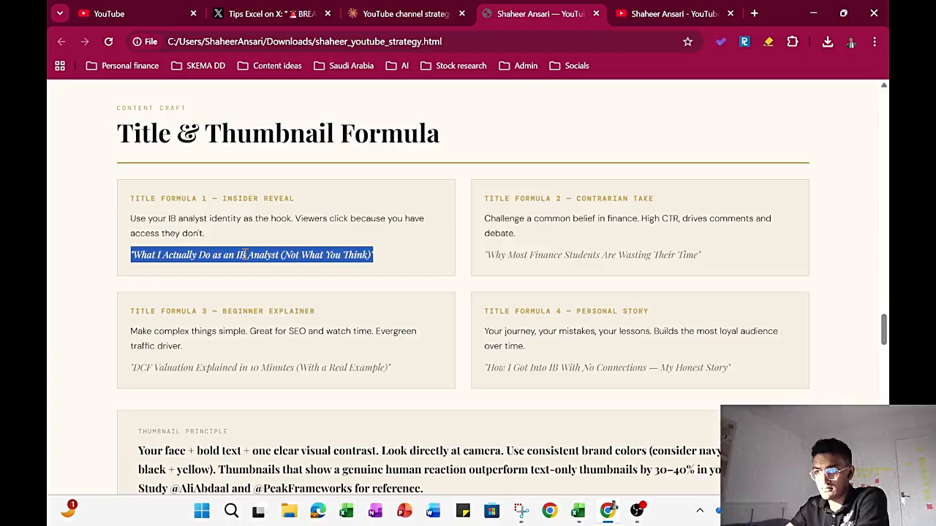
{"action": "left_click", "coordinate": [570, 261]}
{"action": "triple_click", "coordinate": [570, 260]}
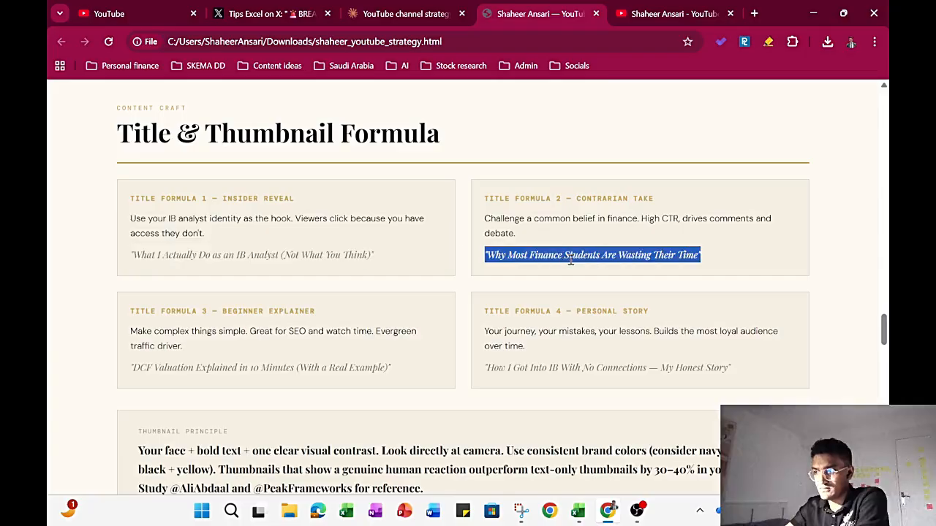
{"action": "triple_click", "coordinate": [563, 254]}
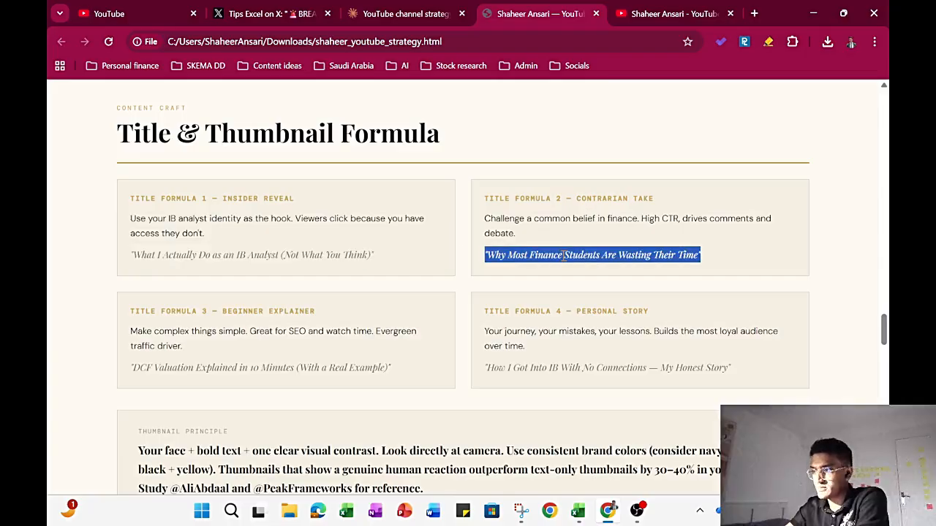
{"action": "scroll", "coordinate": [563, 255], "scroll_direction": "down", "scroll_amount": 2}
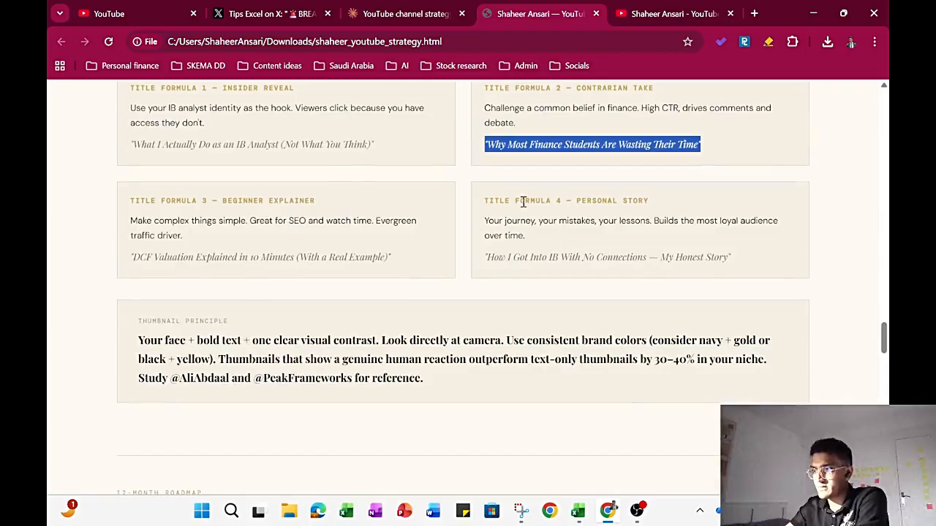
{"action": "scroll", "coordinate": [478, 227], "scroll_direction": "up", "scroll_amount": 2}
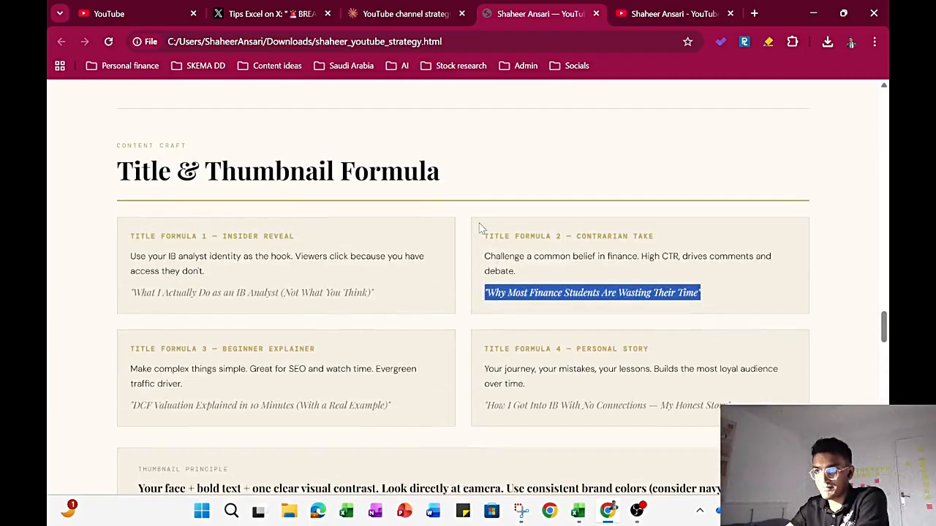
{"action": "scroll", "coordinate": [345, 208], "scroll_direction": "down", "scroll_amount": 3}
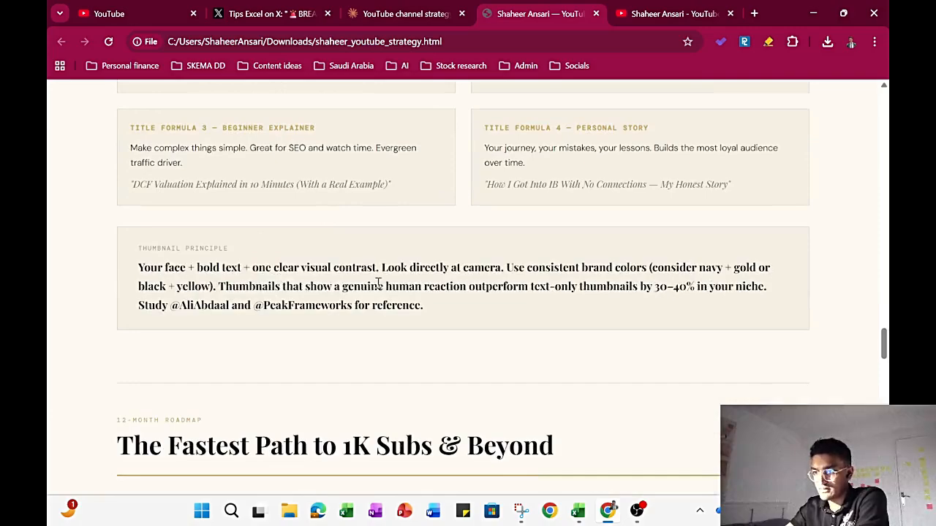
Step: Read the Phase 1 "Build the Base" actions in the 12-month roadmap "The Fastest Path to 1K Subs & Beyond"
{"action": "scroll", "coordinate": [479, 316], "scroll_direction": "down", "scroll_amount": 4}
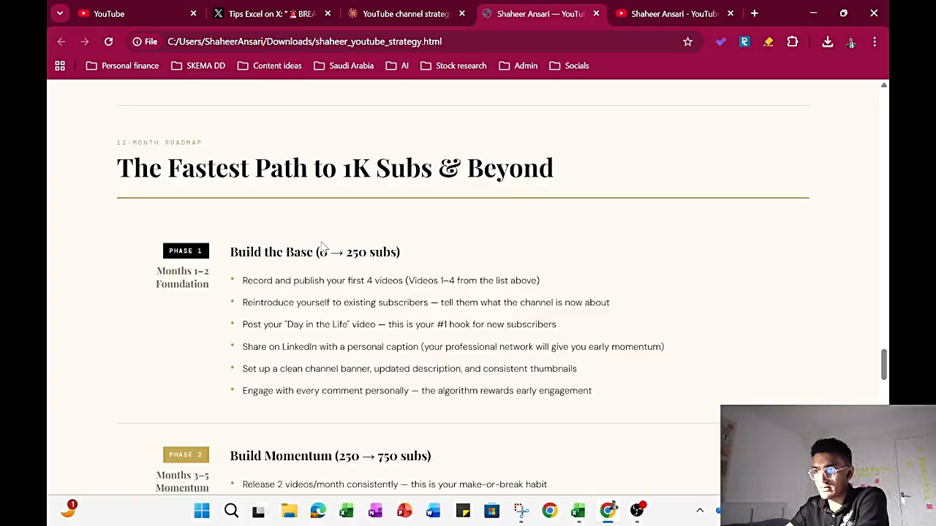
{"action": "scroll", "coordinate": [323, 247], "scroll_direction": "down", "scroll_amount": 1}
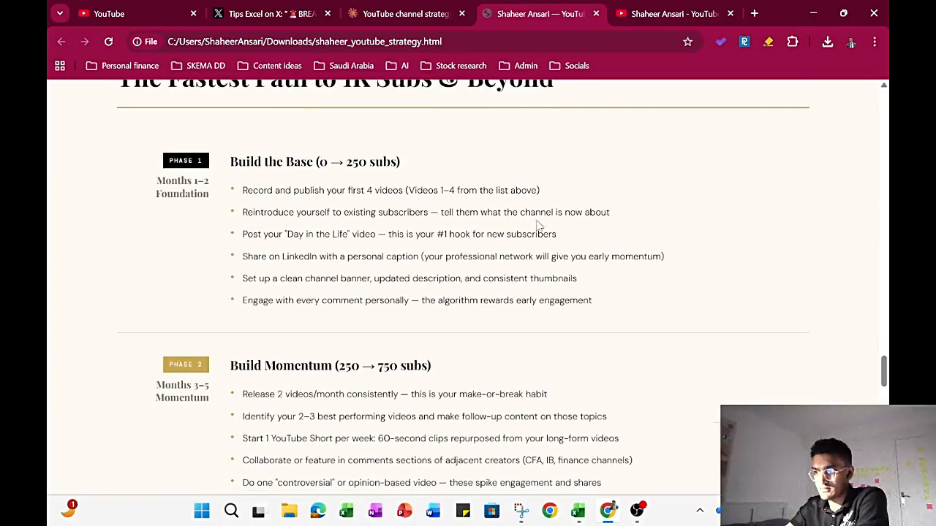
{"action": "scroll", "coordinate": [461, 298], "scroll_direction": "down", "scroll_amount": 1}
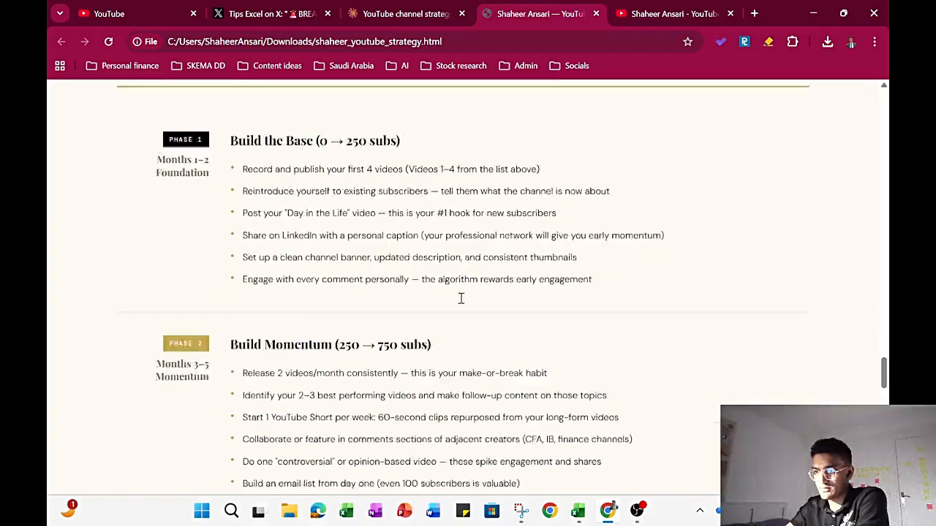
{"action": "scroll", "coordinate": [460, 299], "scroll_direction": "down", "scroll_amount": 4}
{"action": "scroll", "coordinate": [461, 298], "scroll_direction": "up", "scroll_amount": 4}
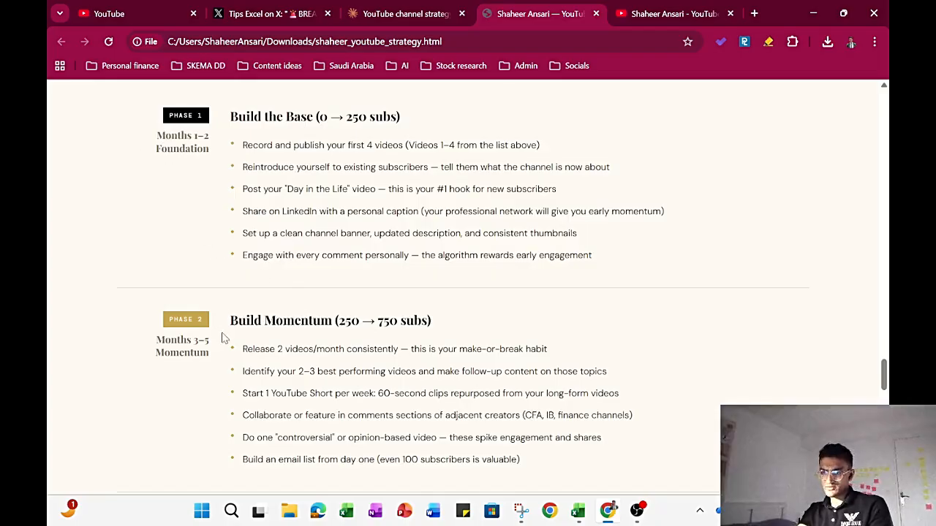
Step: Examine roadmap Phases 2 to 4, focusing on the Phase 3 monetization actions and the paid product idea in Phase 4
{"action": "scroll", "coordinate": [432, 400], "scroll_direction": "down", "scroll_amount": 2}
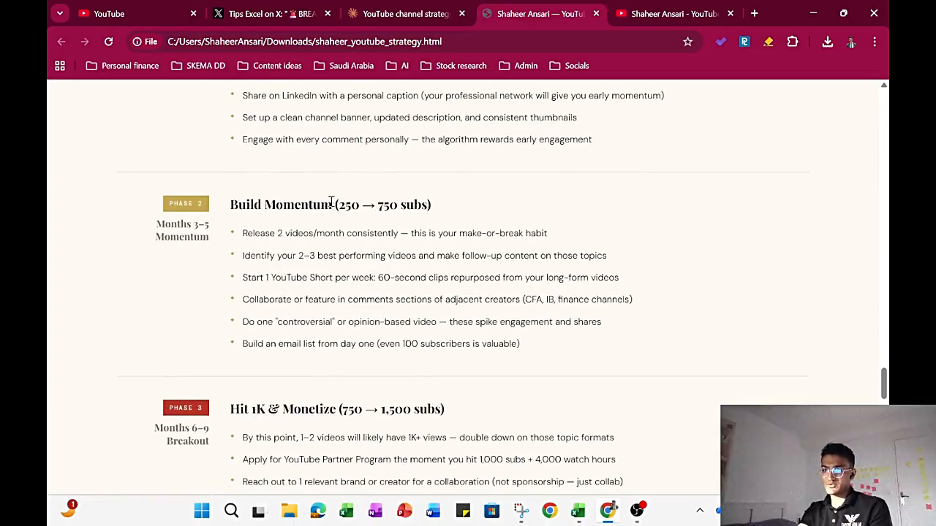
{"action": "scroll", "coordinate": [378, 319], "scroll_direction": "down", "scroll_amount": 2}
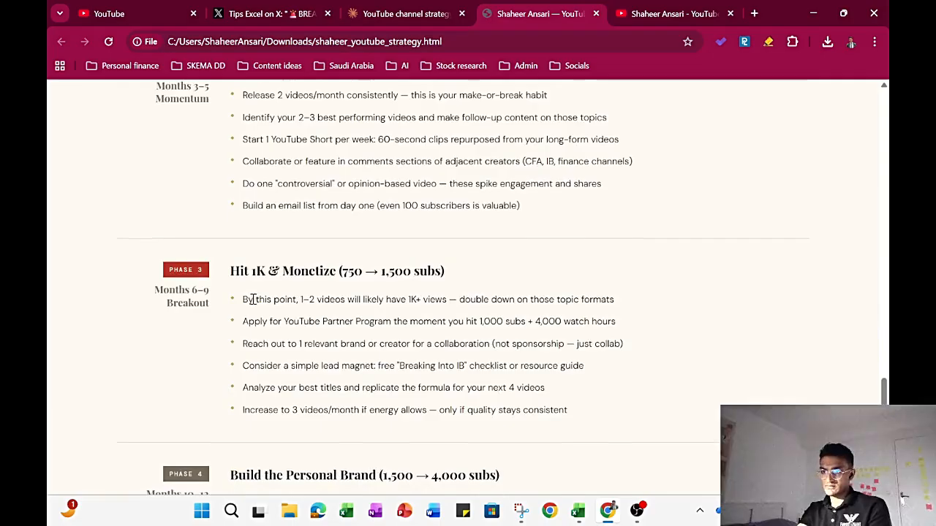
{"action": "left_click_drag", "start_coordinate": [251, 300], "coordinate": [570, 343]}
{"action": "left_click", "coordinate": [567, 341]}
{"action": "scroll", "coordinate": [561, 339], "scroll_direction": "down", "scroll_amount": 3}
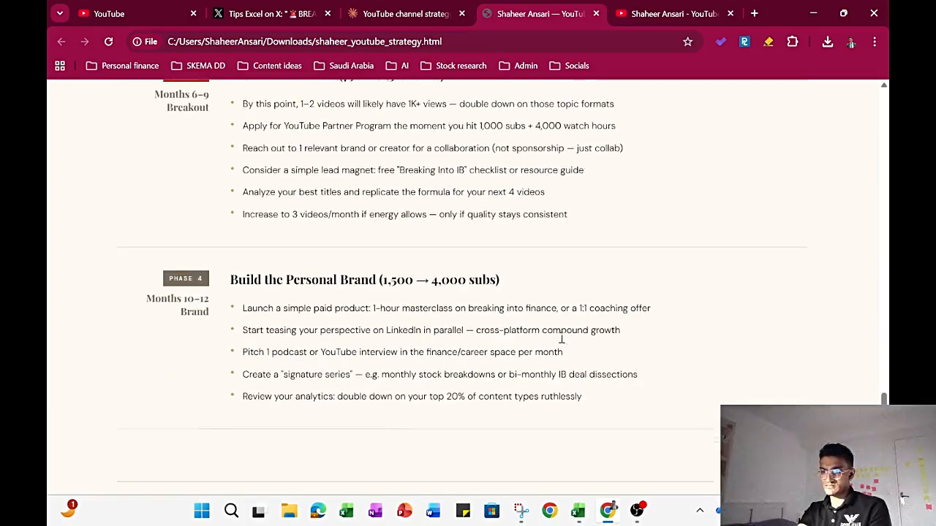
{"action": "triple_click", "coordinate": [385, 271]}
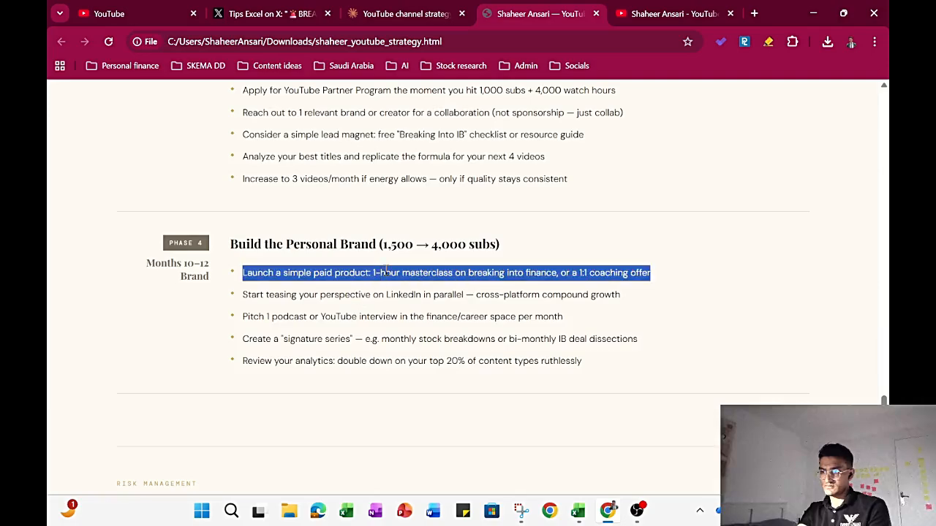
Step: Read "The 5 Traps to Avoid", focusing on Perfectionism Over Publishing and Going Too Broad Too Soon
{"action": "scroll", "coordinate": [419, 281], "scroll_direction": "down", "scroll_amount": 5}
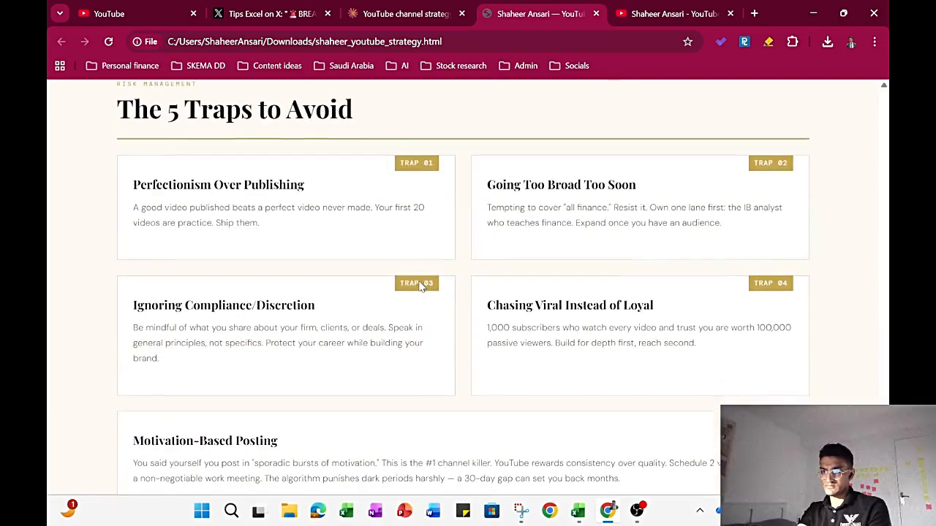
{"action": "triple_click", "coordinate": [196, 190]}
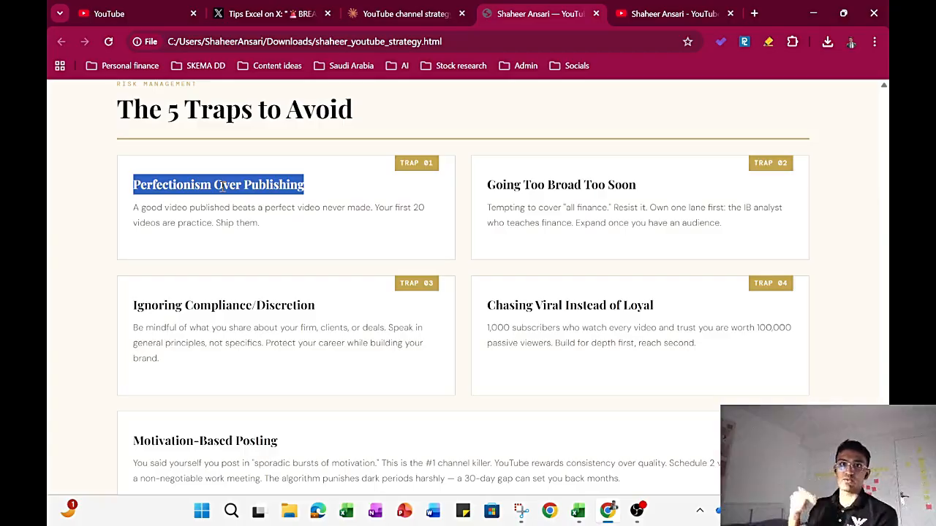
{"action": "left_click", "coordinate": [549, 210]}
{"action": "triple_click", "coordinate": [549, 210]}
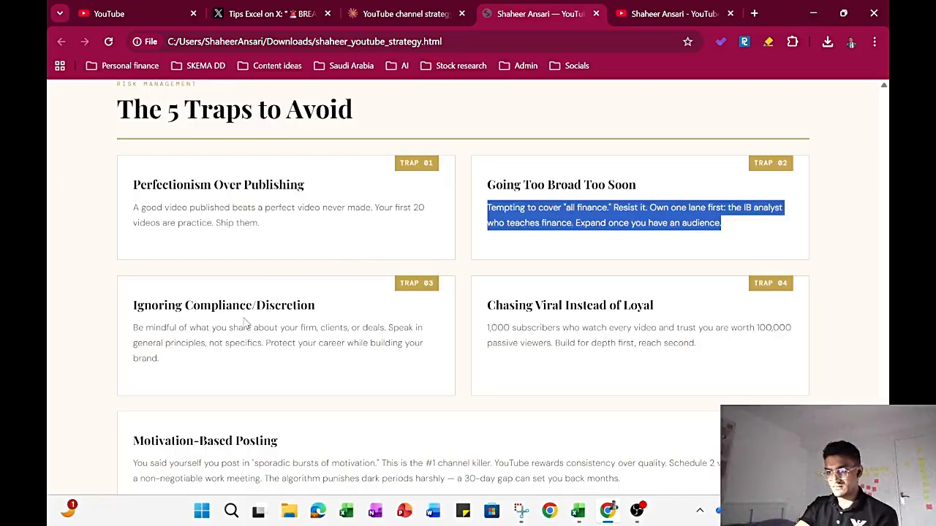
{"action": "scroll", "coordinate": [246, 324], "scroll_direction": "down", "scroll_amount": 1}
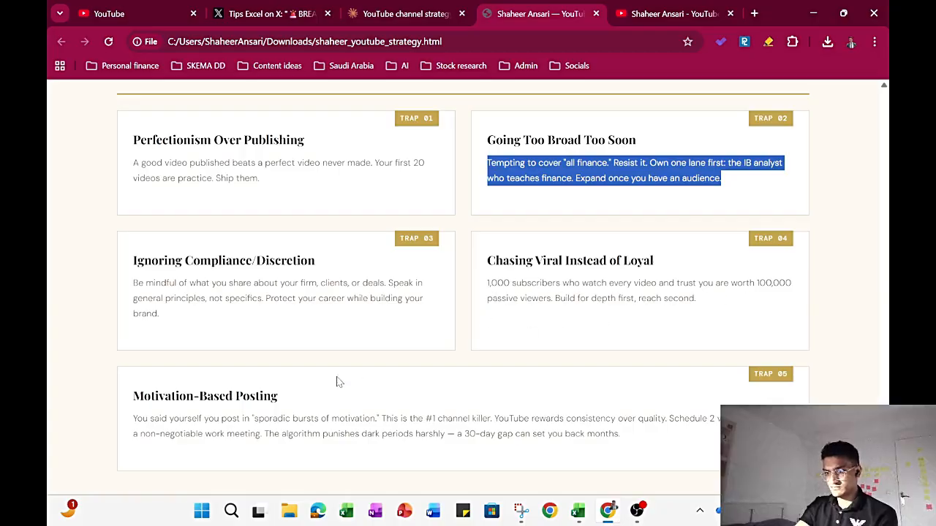
Step: Read the Motivation-Based Posting trap, including its advice on consistency and posting gaps, and the closing strategy summary
{"action": "scroll", "coordinate": [337, 379], "scroll_direction": "down", "scroll_amount": 2}
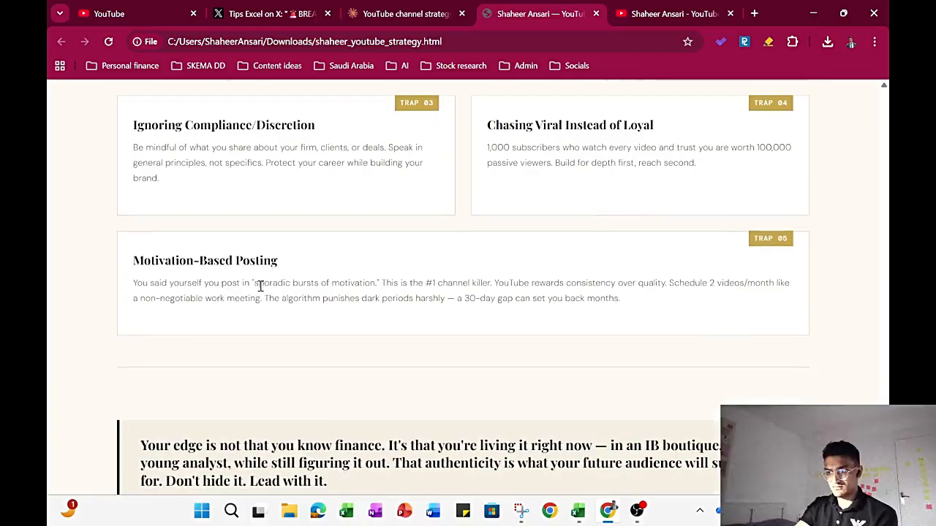
{"action": "left_click_drag", "start_coordinate": [258, 283], "coordinate": [599, 322]}
{"action": "left_click", "coordinate": [599, 322]}
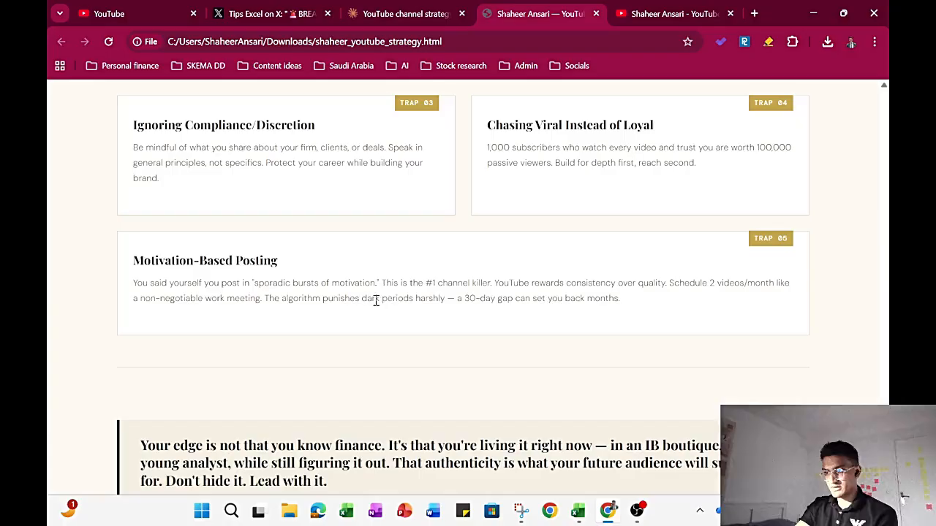
{"action": "left_click_drag", "start_coordinate": [435, 283], "coordinate": [646, 297]}
{"action": "left_click", "coordinate": [645, 297]}
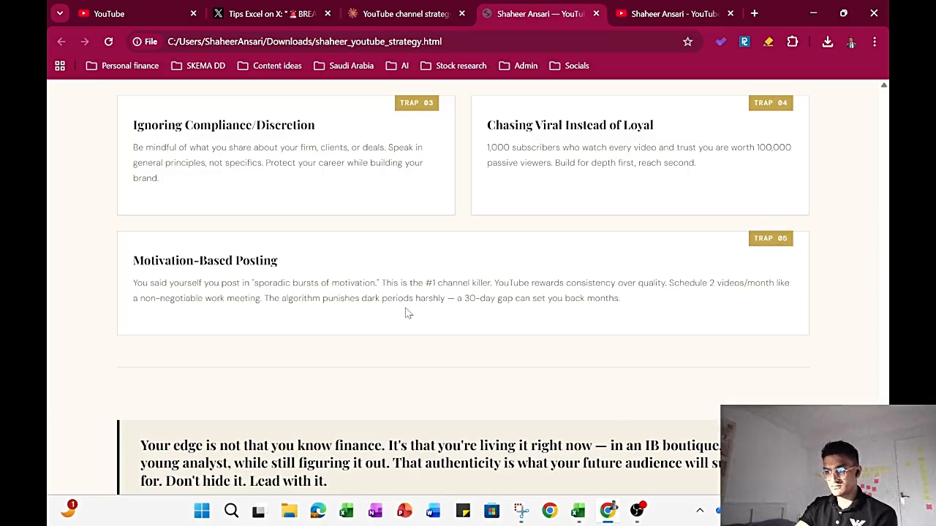
{"action": "left_click_drag", "start_coordinate": [451, 298], "coordinate": [620, 296]}
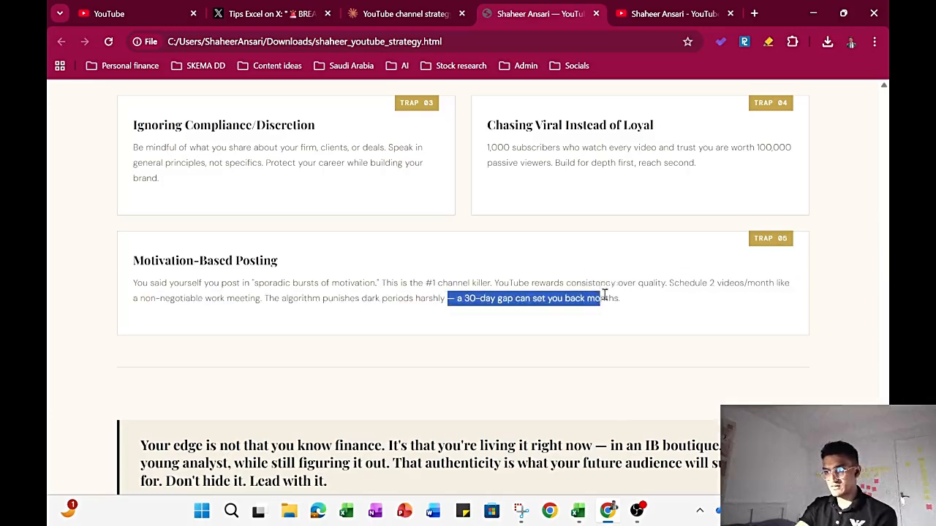
{"action": "left_click", "coordinate": [627, 307]}
{"action": "scroll", "coordinate": [627, 307], "scroll_direction": "down", "scroll_amount": 2}
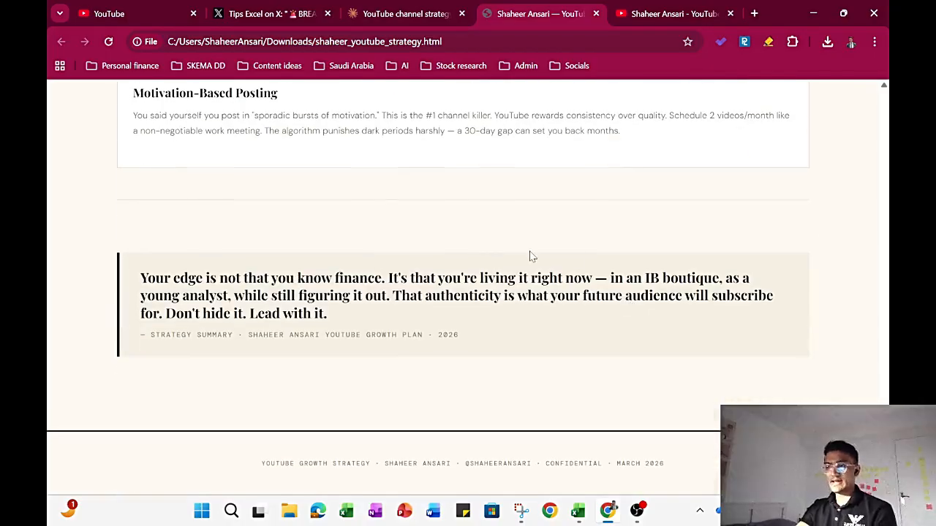
Step: Go back through the strategy document to the "Your First 12 Videos" content calendar
{"action": "scroll", "coordinate": [529, 256], "scroll_direction": "up", "scroll_amount": 15}
{"action": "scroll", "coordinate": [530, 256], "scroll_direction": "up", "scroll_amount": 15}
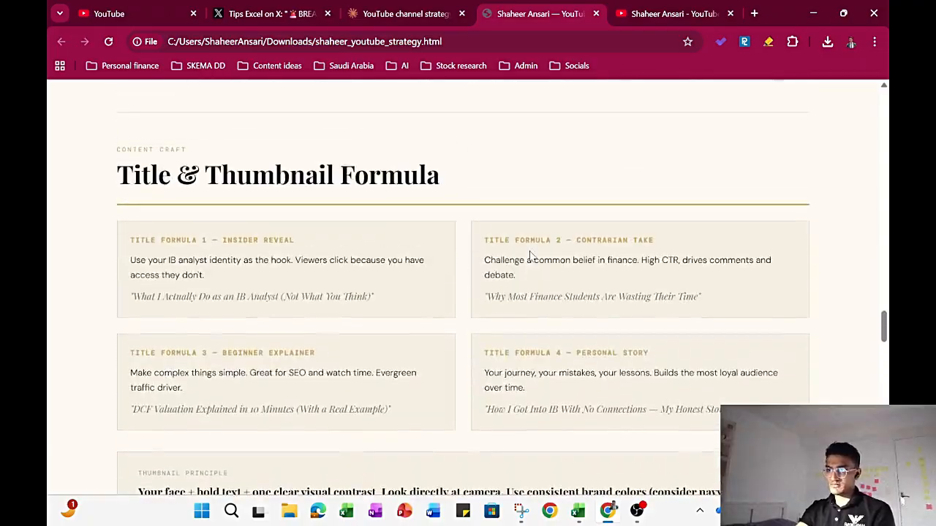
{"action": "scroll", "coordinate": [530, 256], "scroll_direction": "up", "scroll_amount": 3}
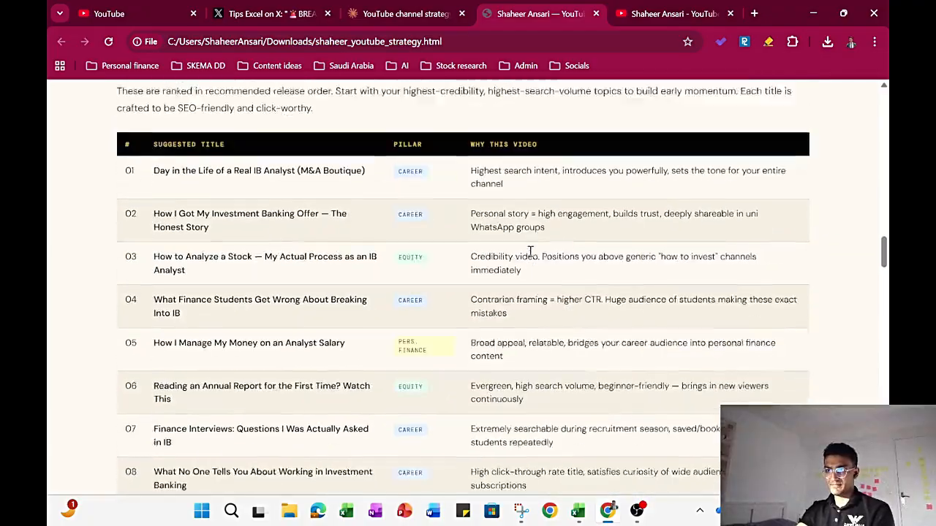
{"action": "scroll", "coordinate": [531, 256], "scroll_direction": "down", "scroll_amount": 3}
{"action": "scroll", "coordinate": [531, 252], "scroll_direction": "up", "scroll_amount": 4}
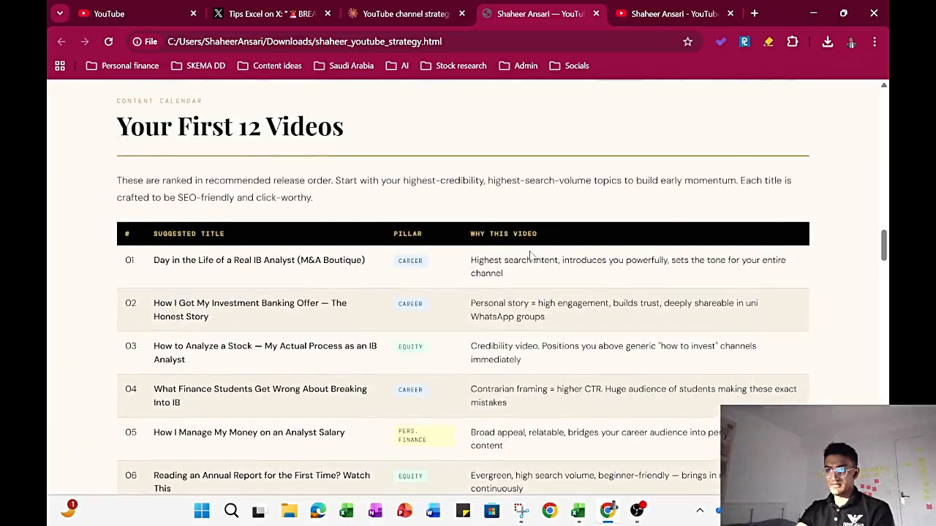
{"action": "scroll", "coordinate": [531, 255], "scroll_direction": "up", "scroll_amount": 2}
Step: Return to the Claude strategy chat and begin a reply with "This is good but I don't think I want to be"
{"action": "left_click", "coordinate": [406, 13]}
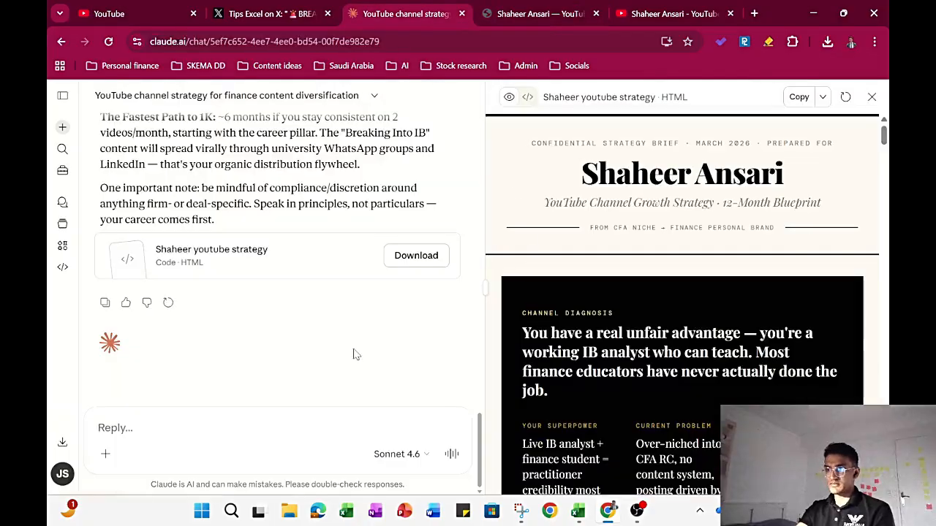
{"action": "left_click", "coordinate": [295, 414]}
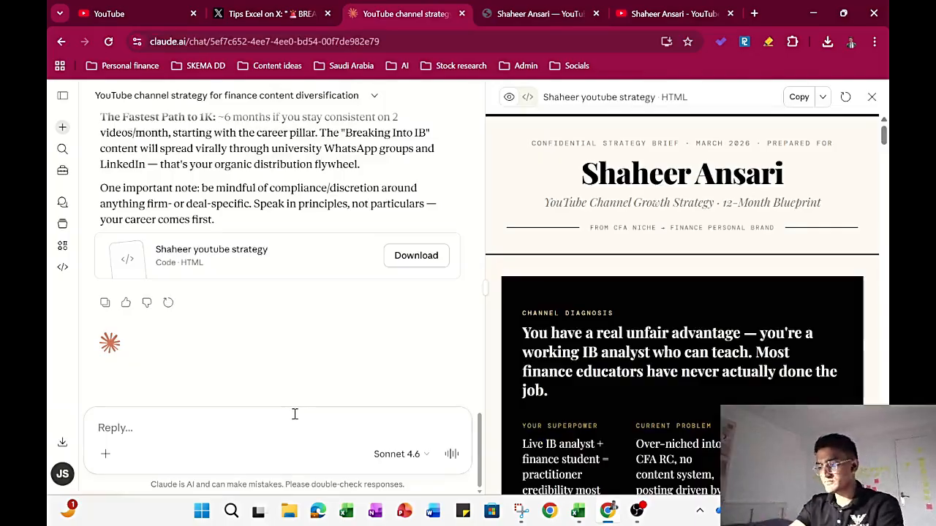
{"action": "type", "text": "This is good but"}
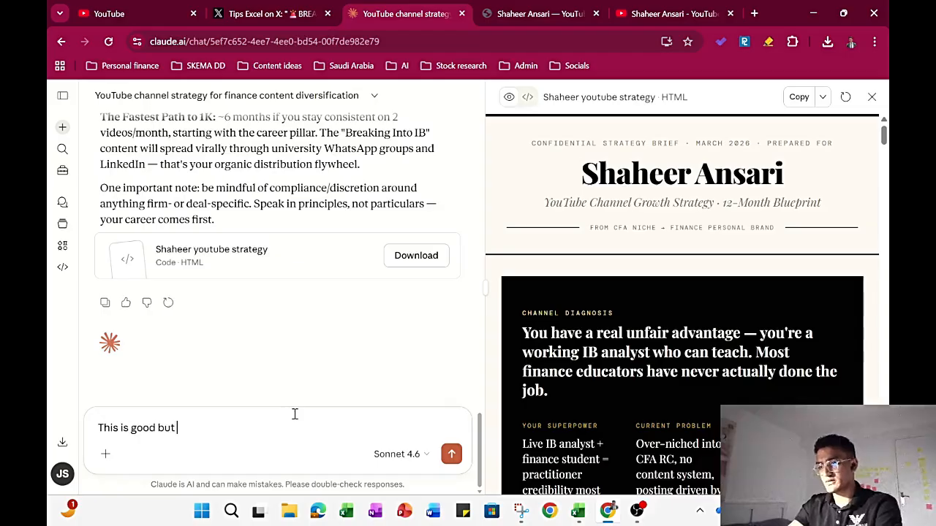
{"action": "type", "text": " I don't"}
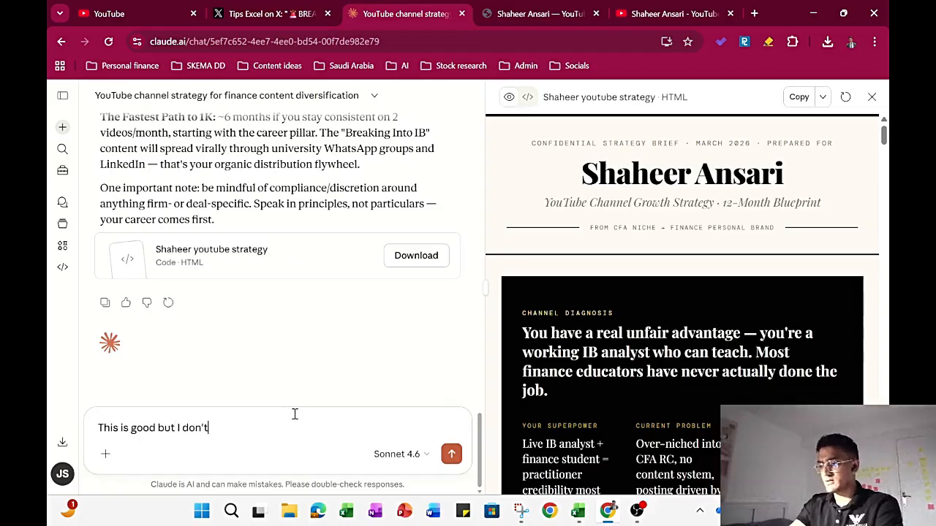
{"action": "type", "text": "think I"}
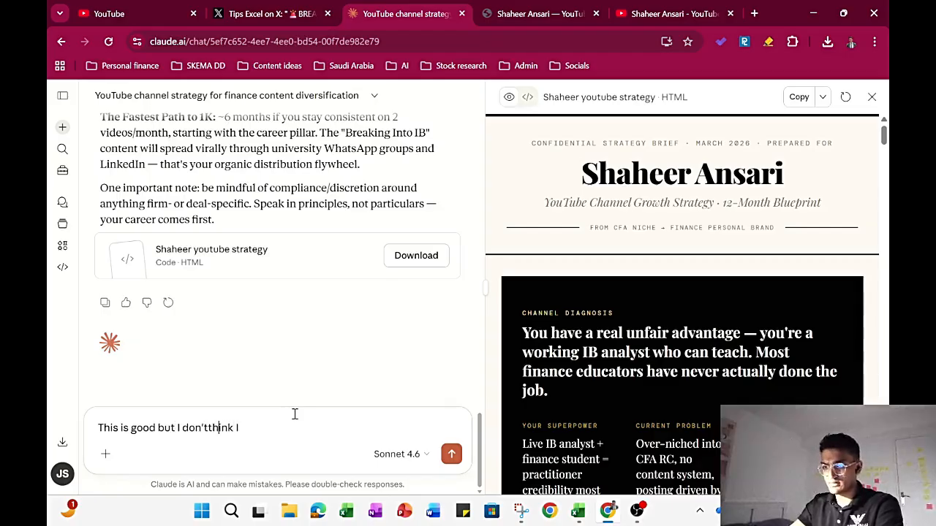
{"action": "key", "text": "Left"}
{"action": "key", "text": "Left"}
{"action": "key", "text": "End"}
{"action": "type", "text": "ju"}
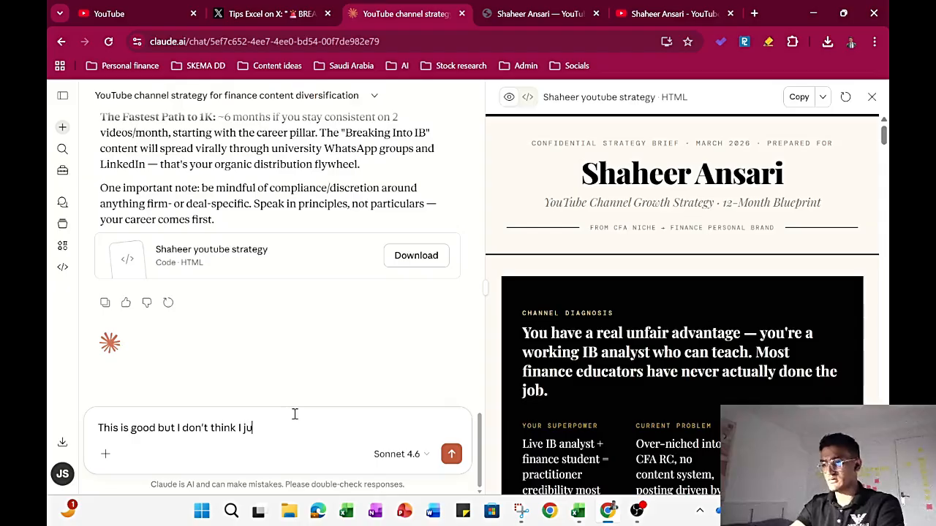
{"action": "key", "text": "BackSpace"}
{"action": "key", "text": "BackSpace"}
{"action": "type", "text": "want to be "}
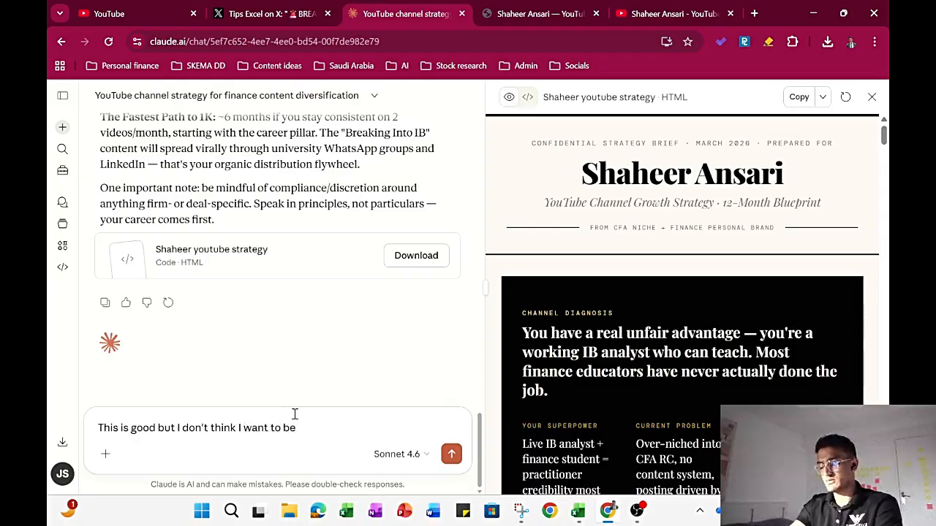
Step: Continue the reply with "one of the channels that are focusing on IB-related content. I like the idea about"
{"action": "type", "text": "one of the c"}
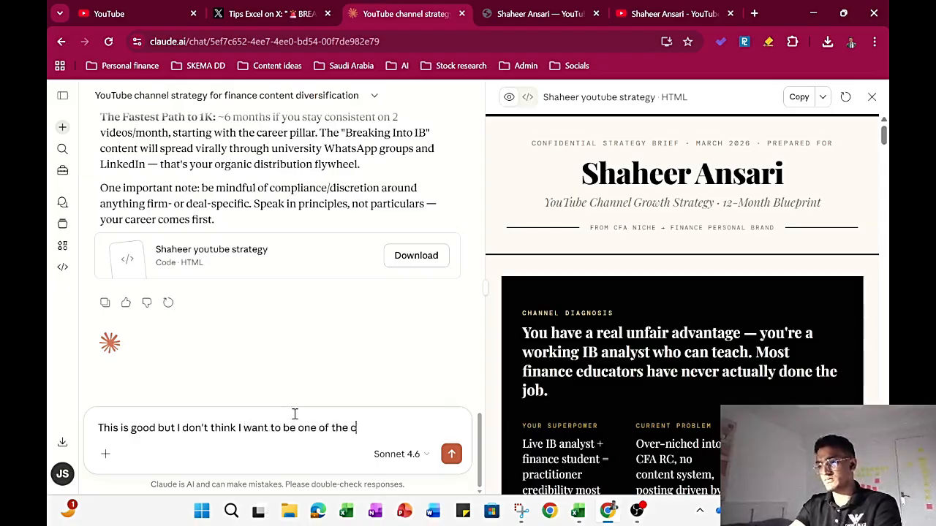
{"action": "type", "text": "hannels that"}
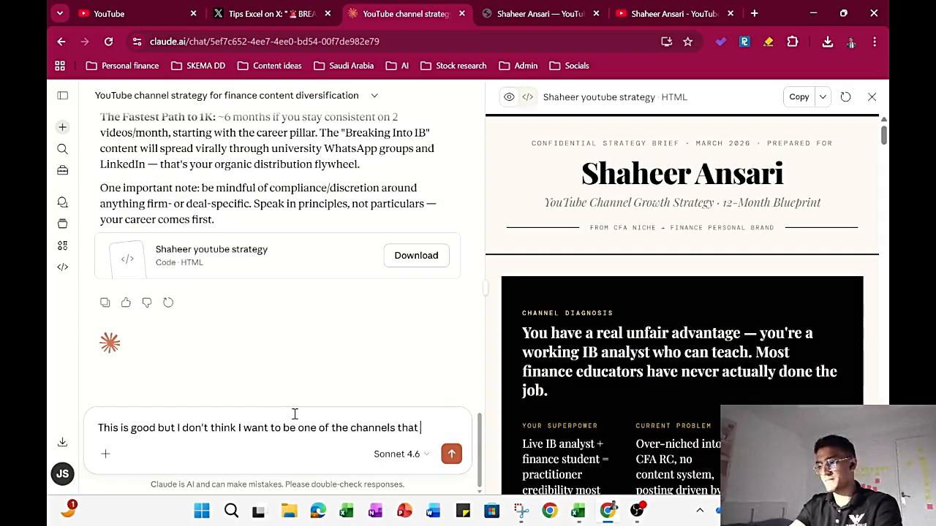
{"action": "type", "text": " are "}
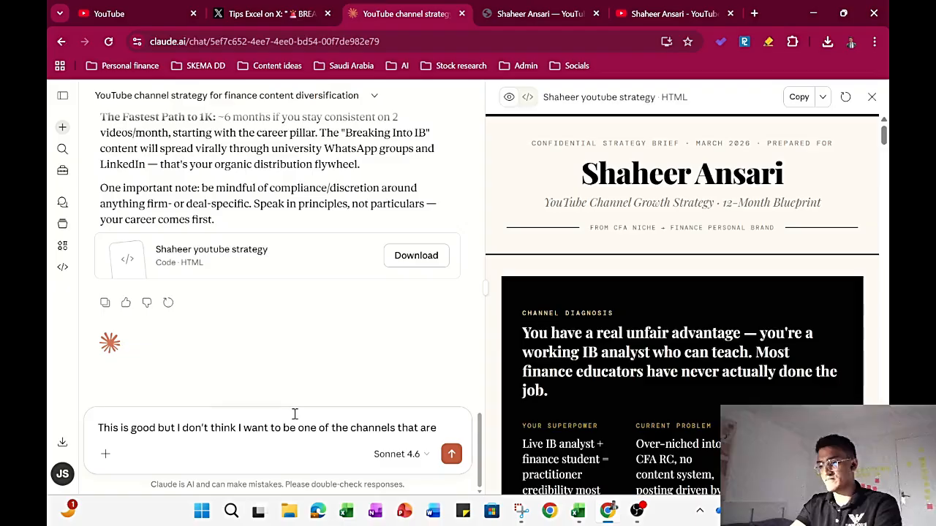
{"action": "type", "text": "focusing on I"}
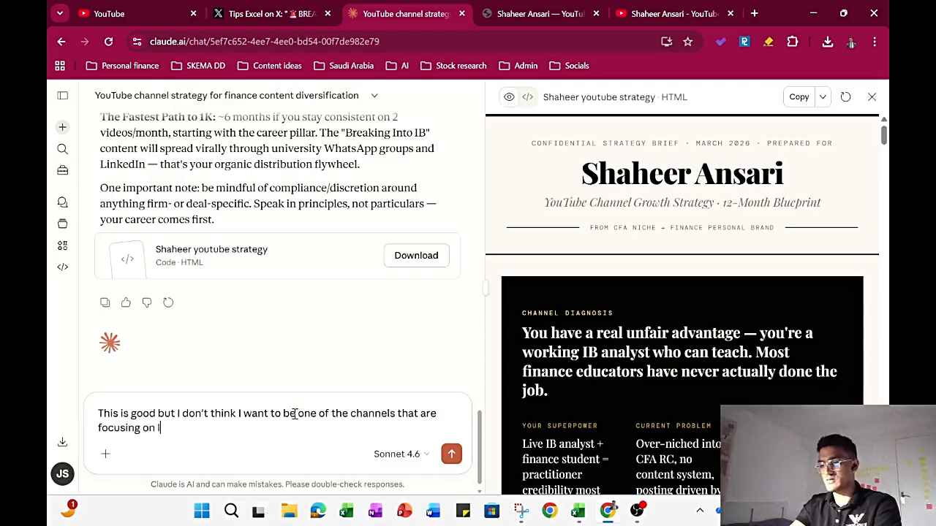
{"action": "type", "text": "B-related conten"}
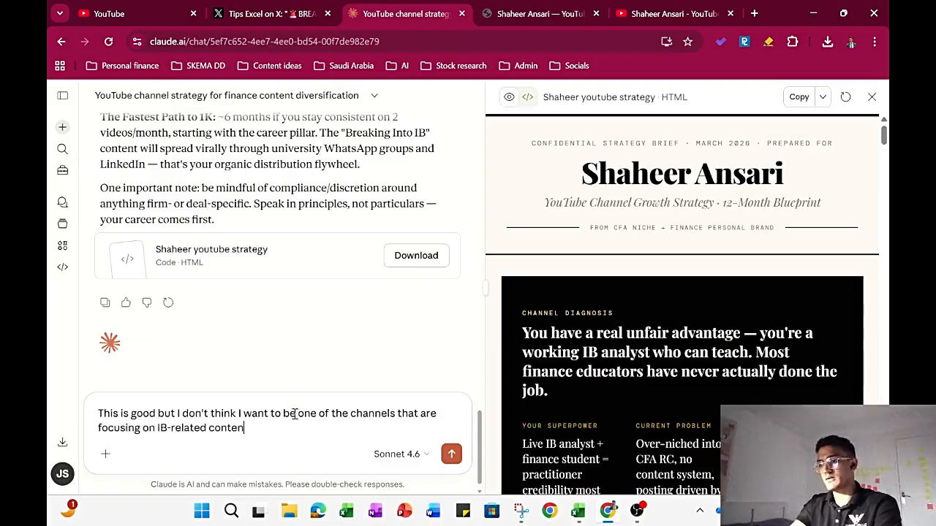
{"action": "type", "text": "t. I l"}
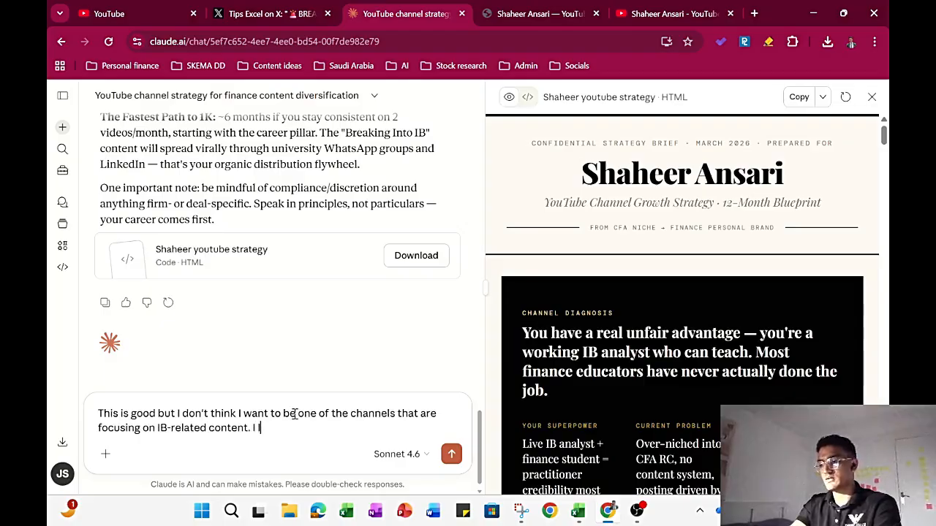
{"action": "type", "text": "ike the idea about"}
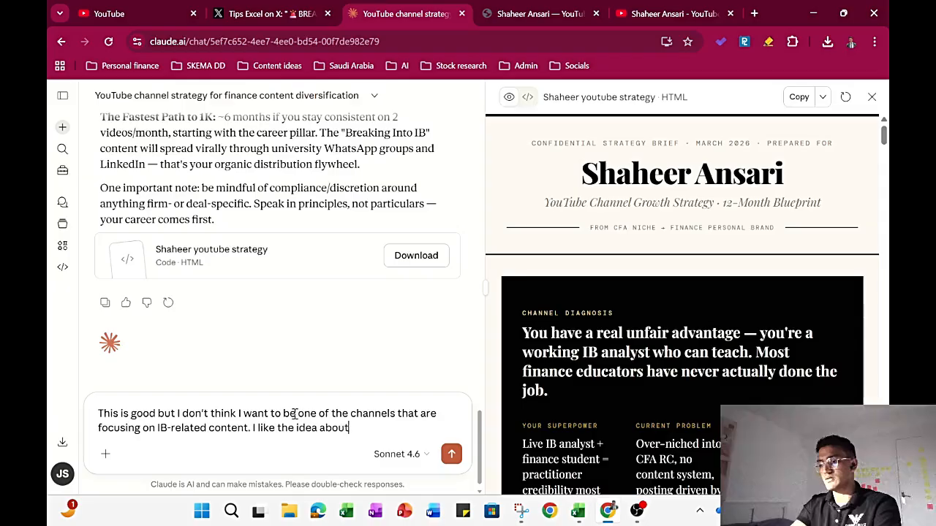
Step: Continue the draft reply after "I like the idea about" with "sharing more on personal finance, investing, equity research"
{"action": "type", "text": " sharing more "}
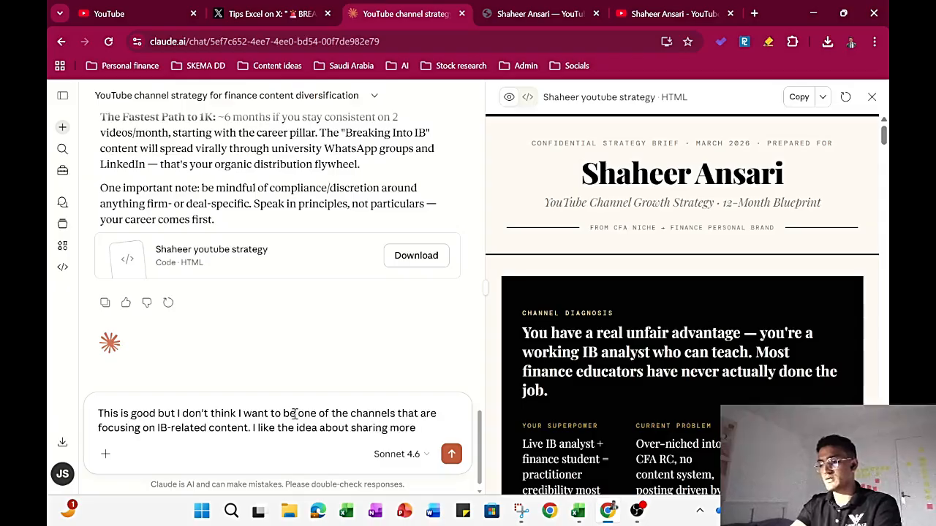
{"action": "type", "text": "on"}
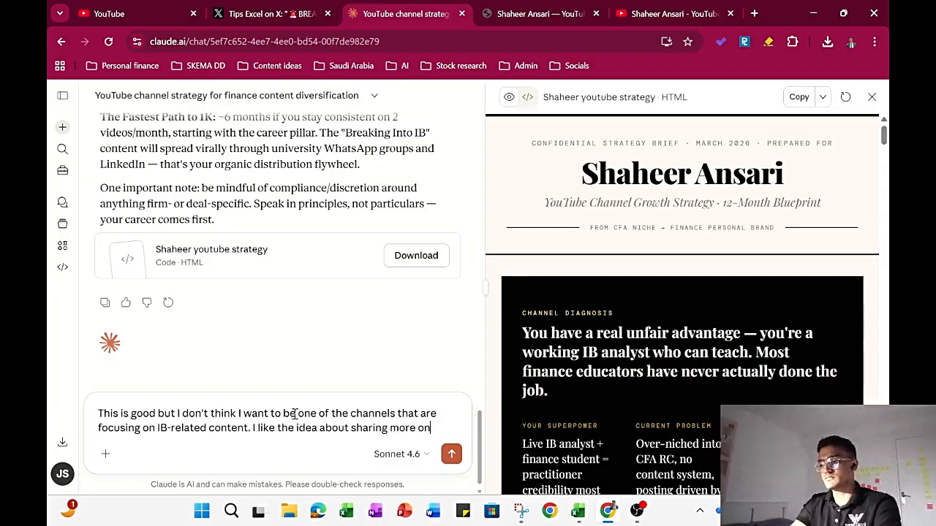
{"action": "type", "text": "personal"}
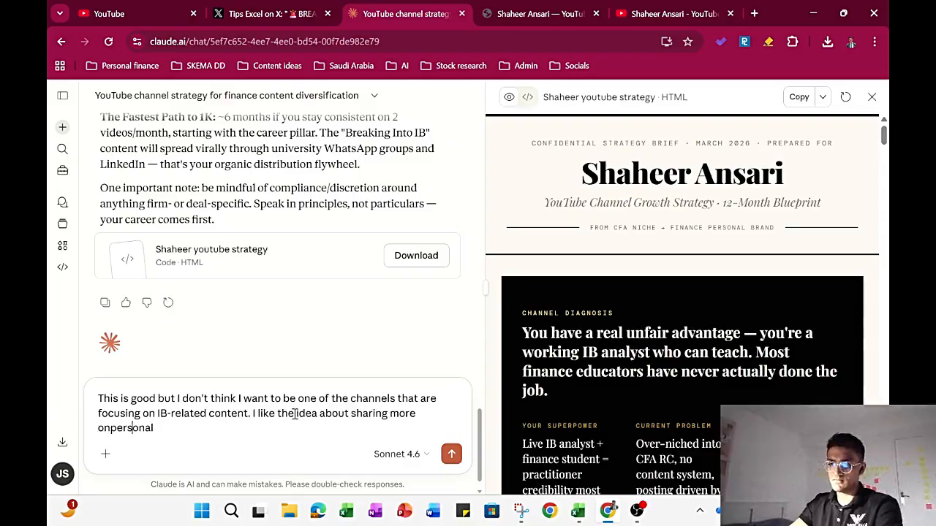
{"action": "type", "text": " finan"}
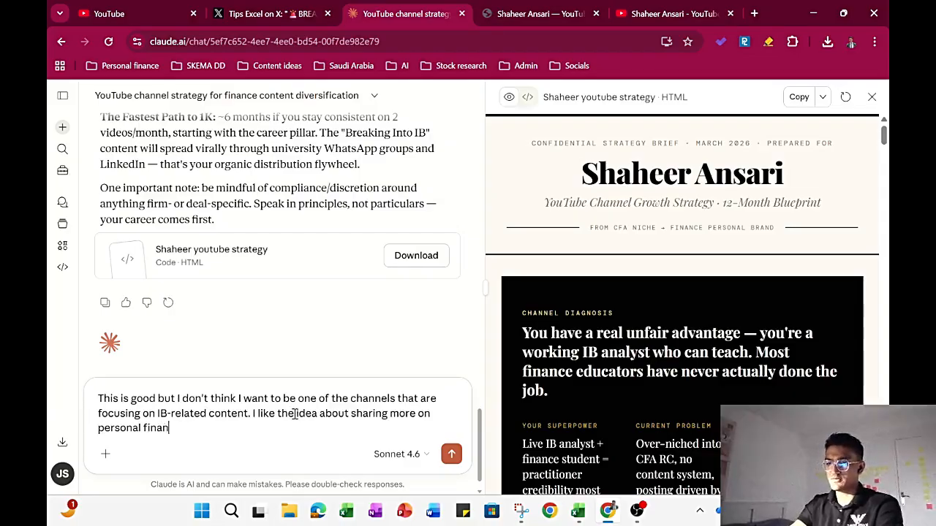
{"action": "type", "text": "ce, investing,"}
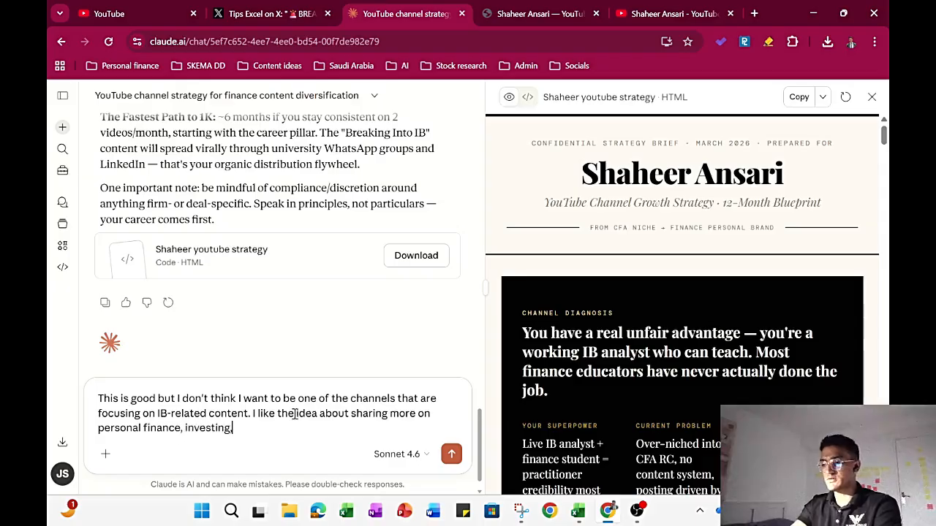
{"action": "type", "text": " equity research "}
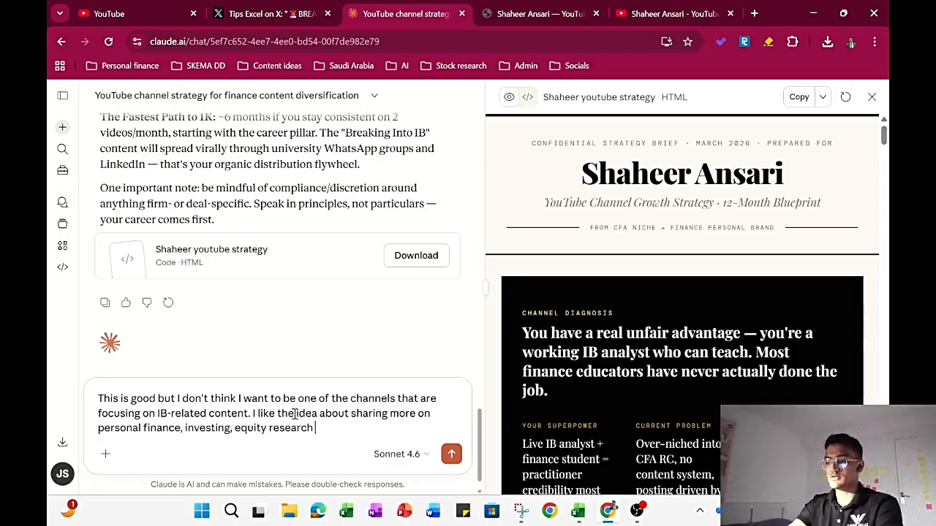
Step: Continue the sentence with "but not the part where I am sharing about working as an IB Analyst or sharing what I do at work etc."
{"action": "type", "text": "but not the "}
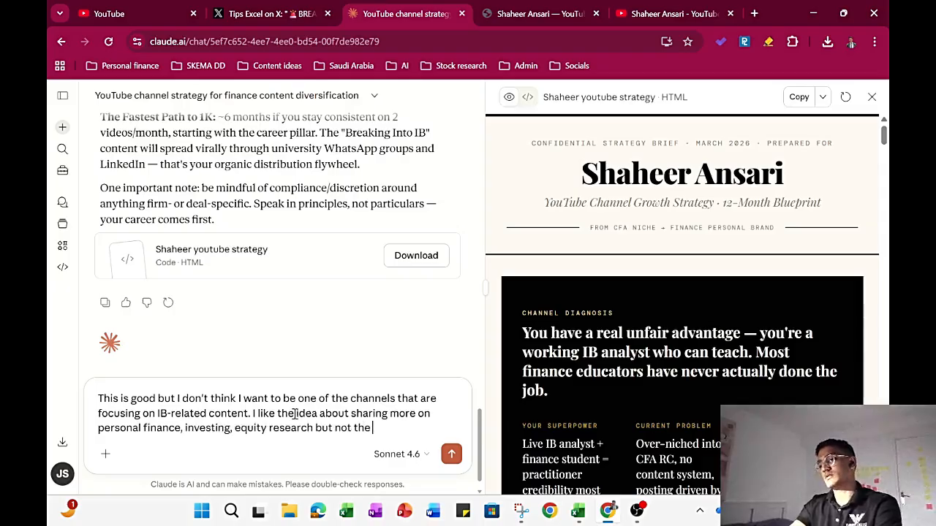
{"action": "type", "text": "part where"}
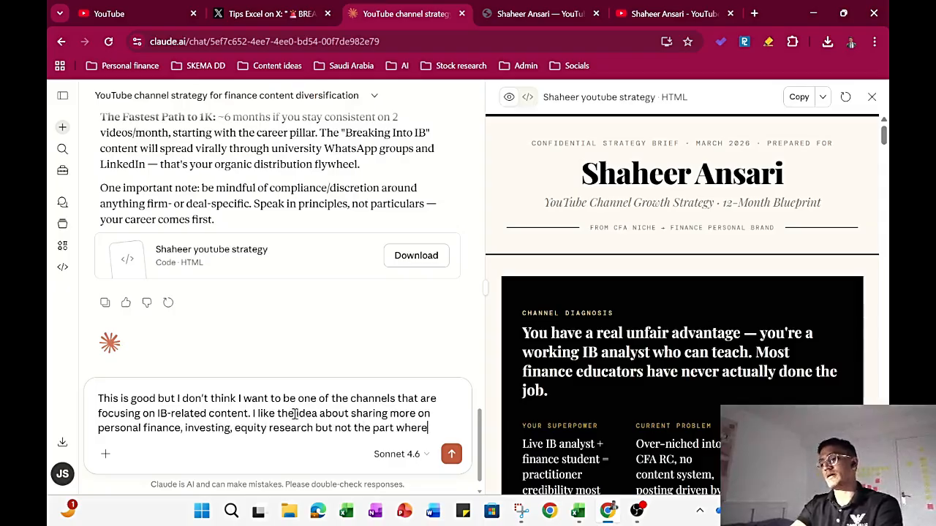
{"action": "type", "text": " I am sharing about"}
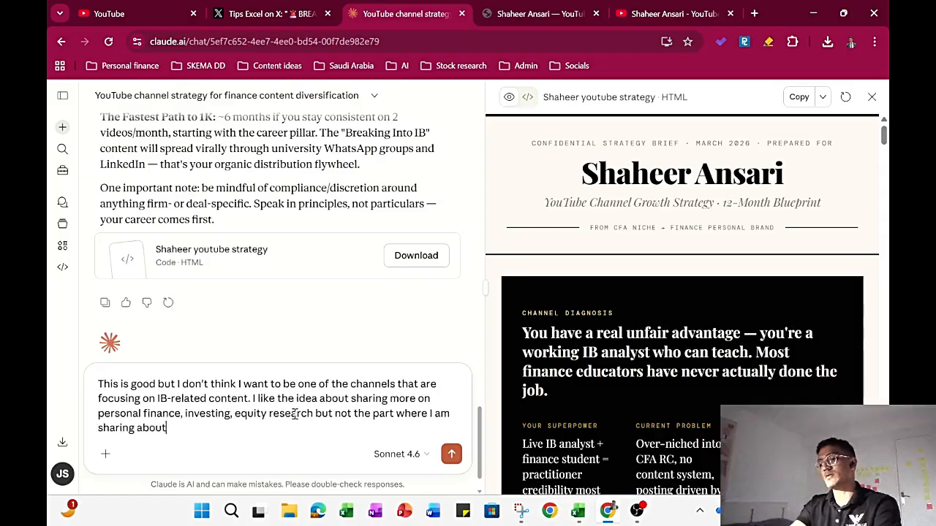
{"action": "type", "text": " working as an IB"}
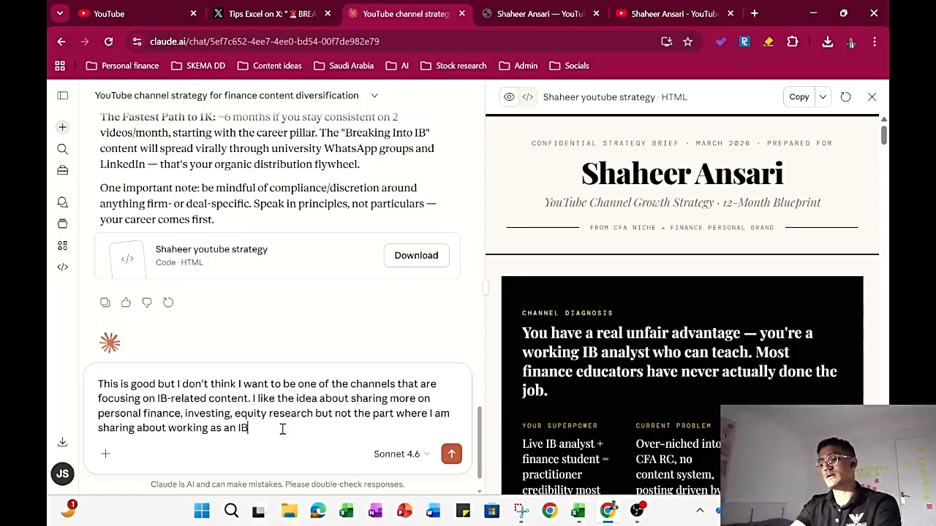
{"action": "type", "text": " Analy"}
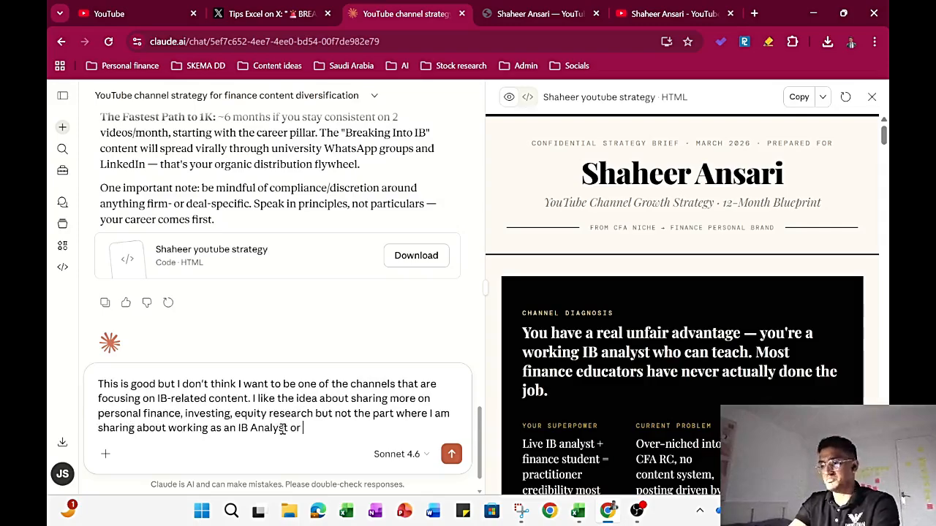
{"action": "type", "text": "st or"}
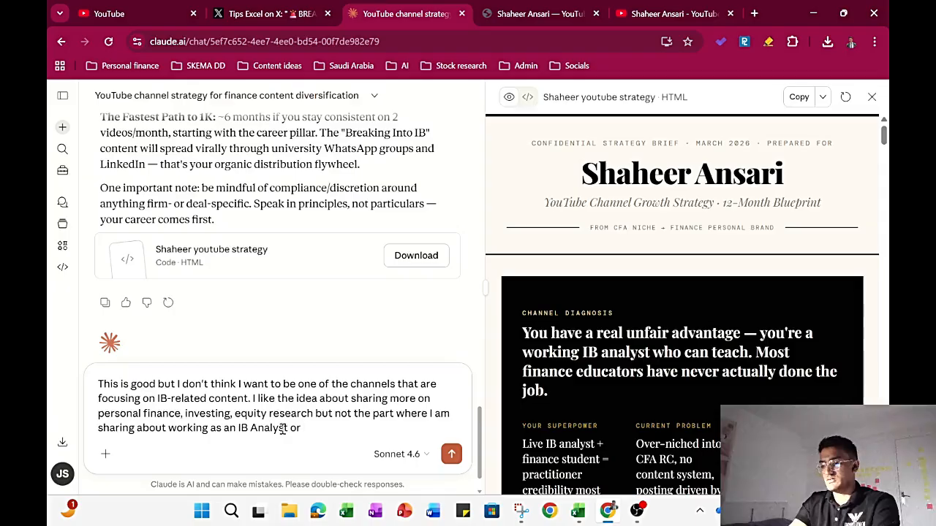
{"action": "type", "text": " sharing "}
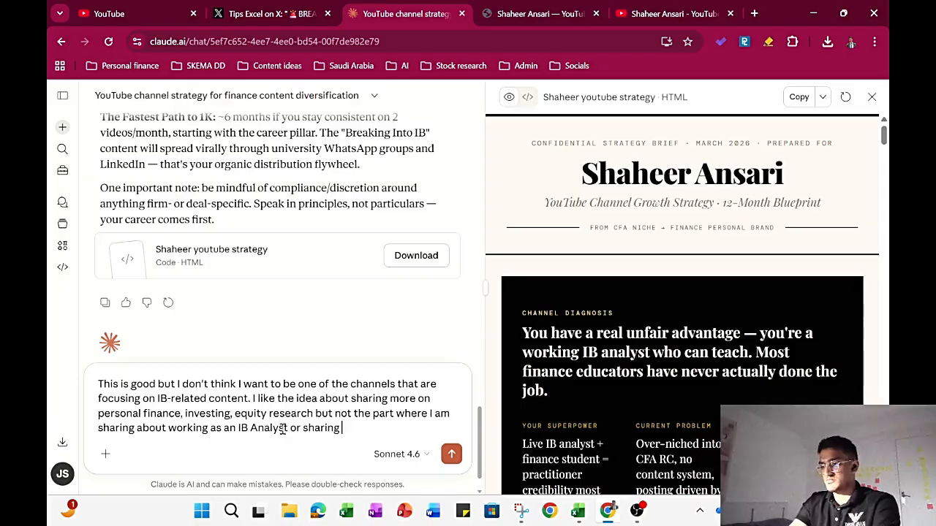
{"action": "type", "text": "what I do at wokr"}
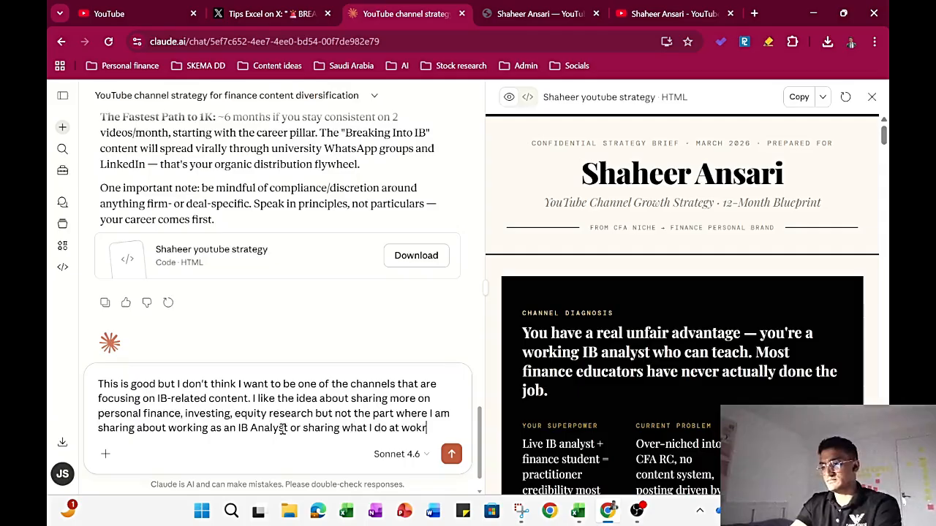
{"action": "type", "text": " et"}
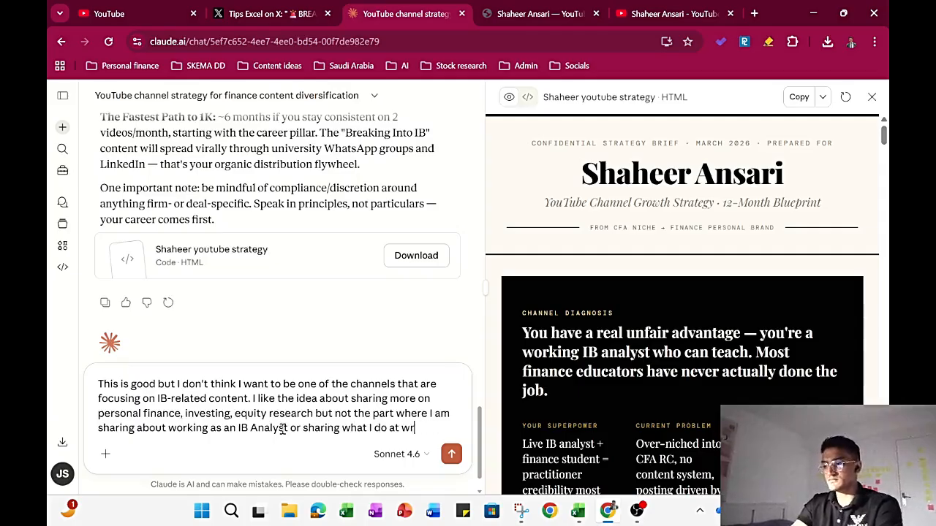
{"action": "type", "text": "rk etc. I wan"}
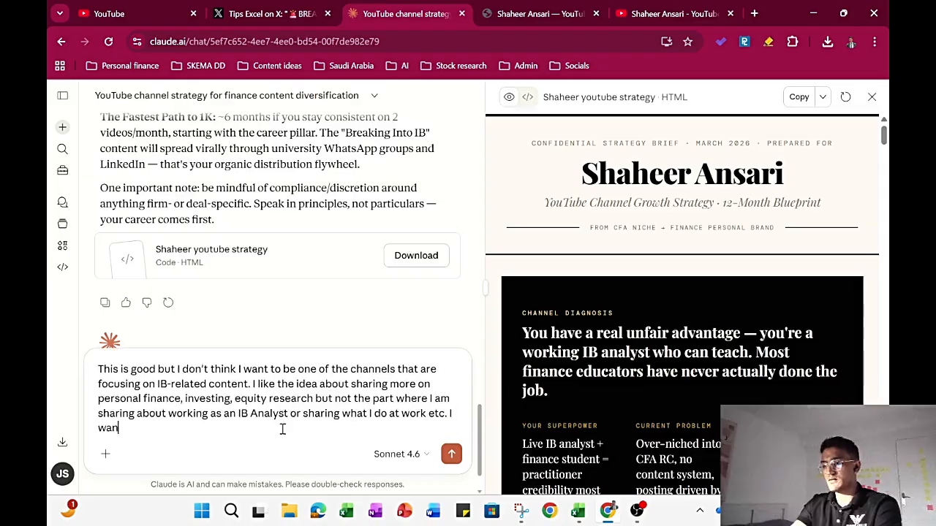
{"action": "type", "text": "ant to give prac"}
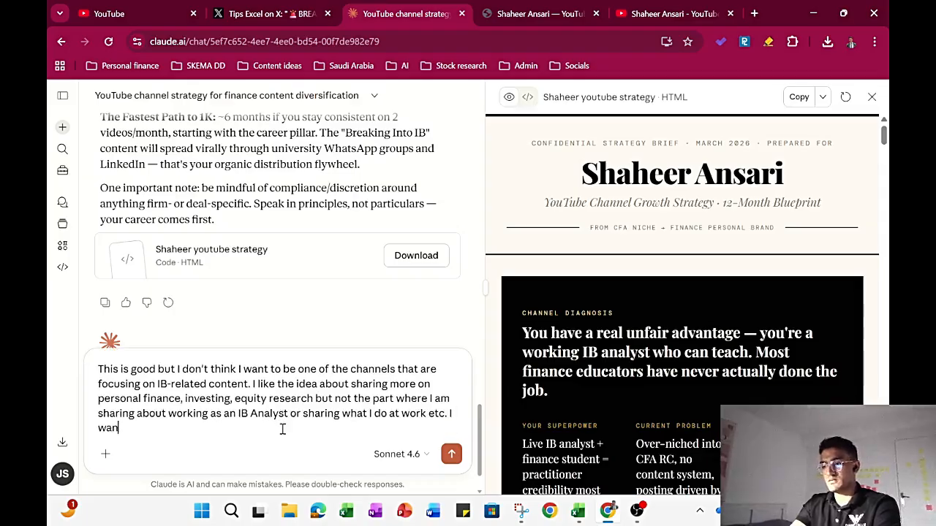
{"action": "type", "text": "tical fiance"}
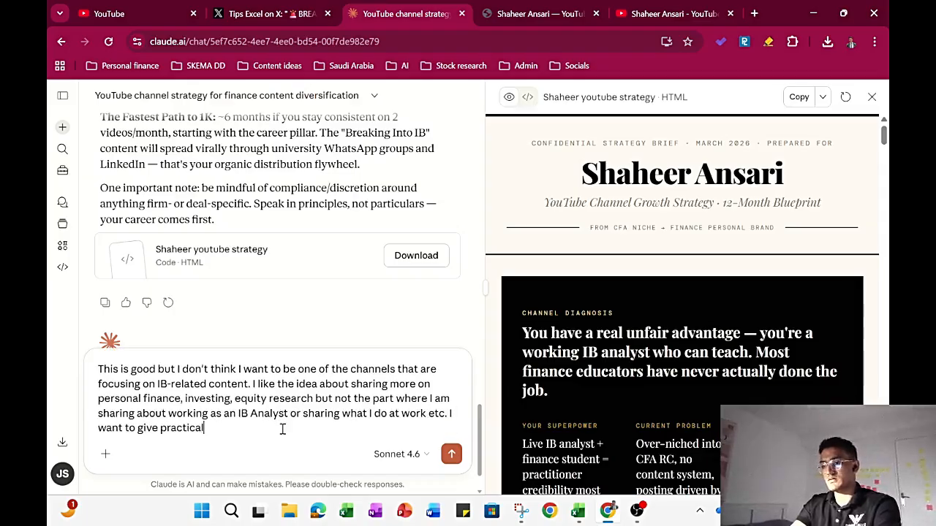
{"action": "key", "text": "BackSpace"}
{"action": "key", "text": "BackSpace"}
{"action": "key", "text": "BackSpace"}
{"action": "key", "text": "BackSpace"}
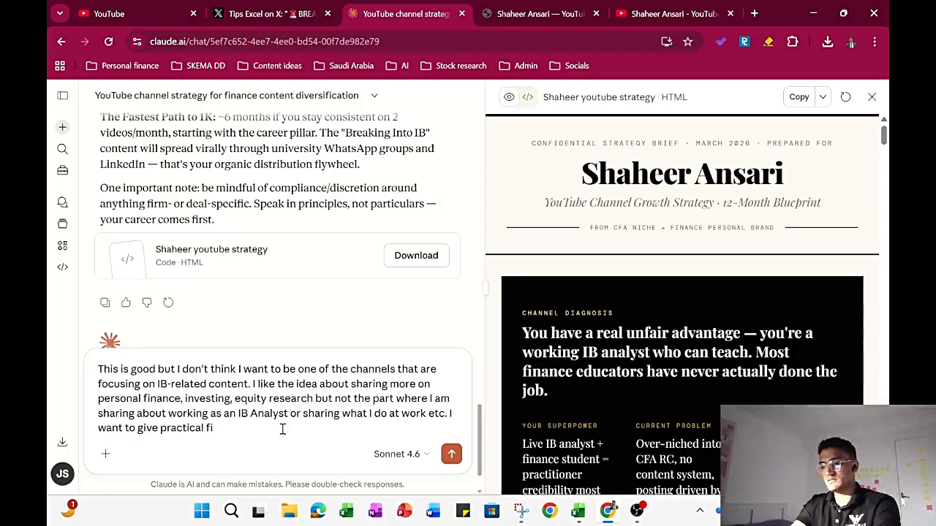
{"action": "key", "text": "BackSpace"}
{"action": "key", "text": "BackSpace"}
{"action": "key", "text": "BackSpace"}
{"action": "key", "text": "BackSpace"}
{"action": "key", "text": "BackSpace"}
{"action": "key", "text": "BackSpace"}
{"action": "key", "text": "BackSpace"}
{"action": "key", "text": "BackSpace"}
{"action": "key", "text": "BackSpace"}
{"action": "key", "text": "BackSpace"}
{"action": "key", "text": "BackSpace"}
{"action": "key", "text": "BackSpace"}
{"action": "key", "text": "BackSpace"}
{"action": "key", "text": "BackSpace"}
{"action": "key", "text": "BackSpace"}
{"action": "key", "text": "BackSpace"}
{"action": "key", "text": "BackSpace"}
{"action": "key", "text": "BackSpace"}
{"action": "key", "text": "BackSpace"}
{"action": "key", "text": "BackSpace"}
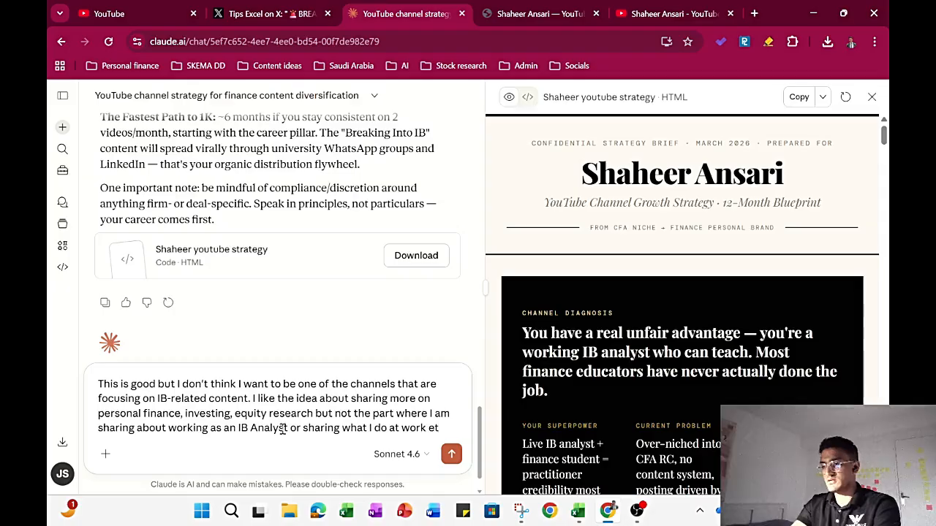
Step: Add the request "Ask more questions if needed to learn more about me and my goals with the channel." to the reply
{"action": "type", "text": ". Ask "}
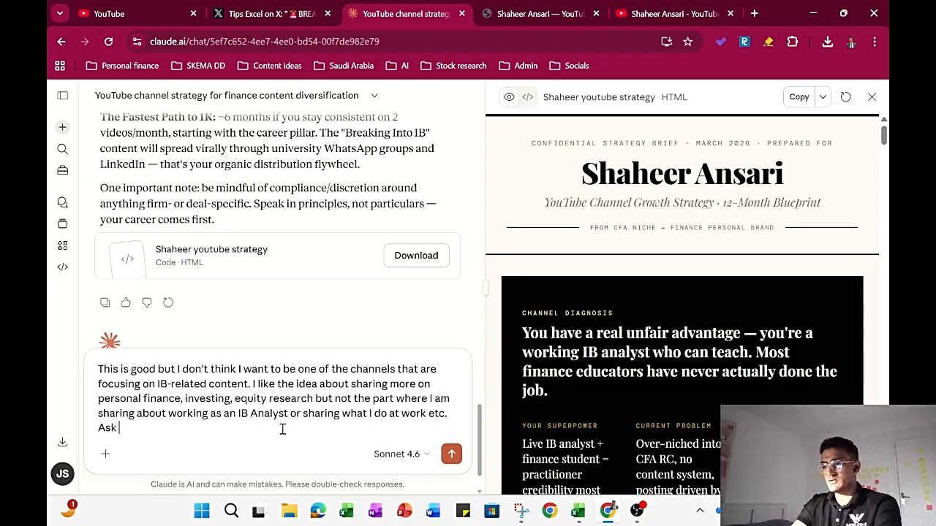
{"action": "type", "text": "more questions if"}
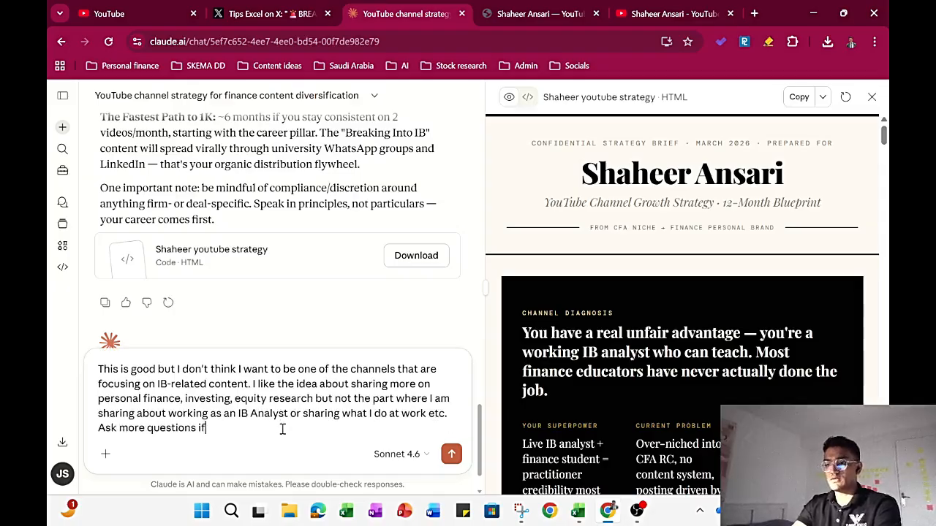
{"action": "type", "text": " needed to learn"}
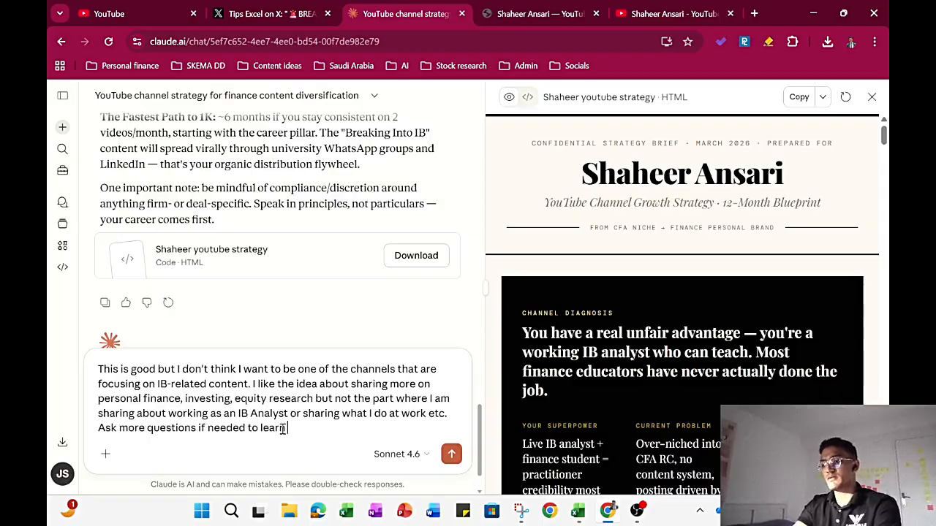
{"action": "type", "text": " more about me and "}
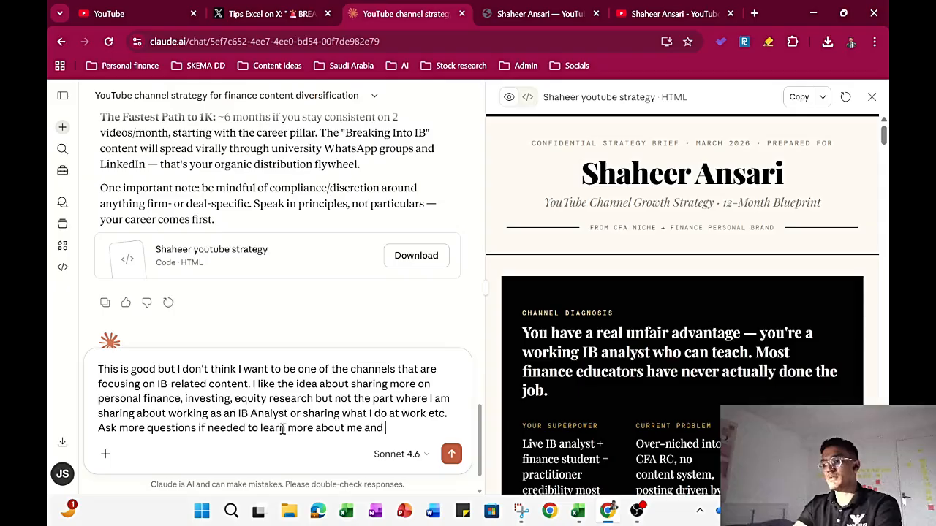
{"action": "type", "text": "my goals with the"}
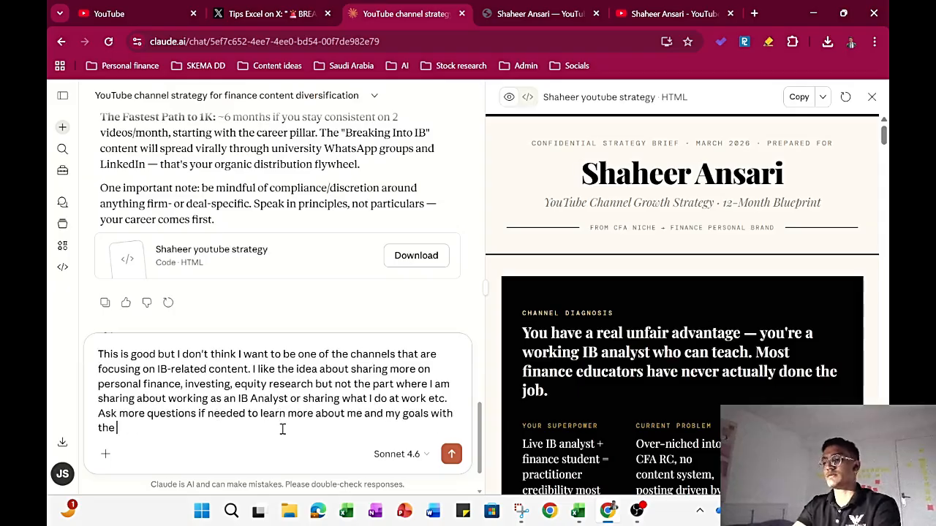
{"action": "type", "text": " channel. Some"}
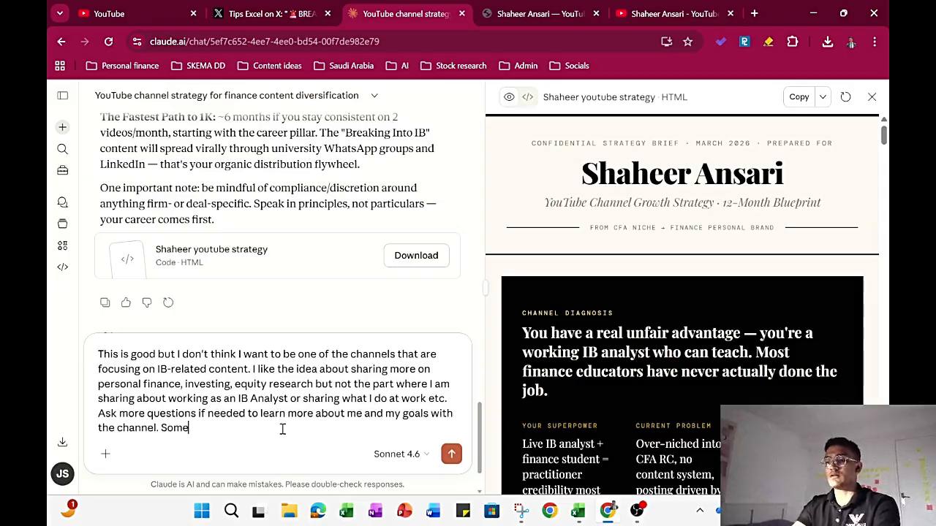
Step: Finish the reply with "Sometimes, I might not be sure as well what I need from this channel." and send it
{"action": "type", "text": "times, I might not be sure"}
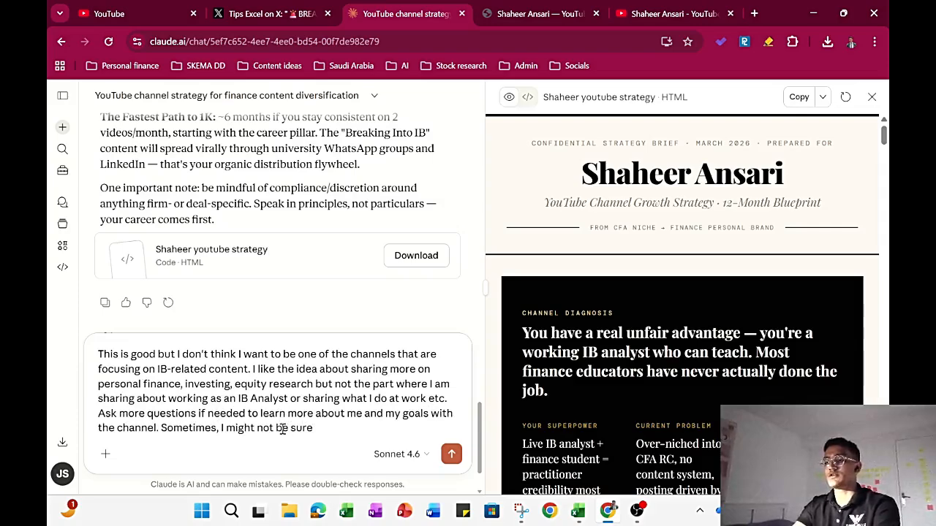
{"action": "type", "text": " as well wha"}
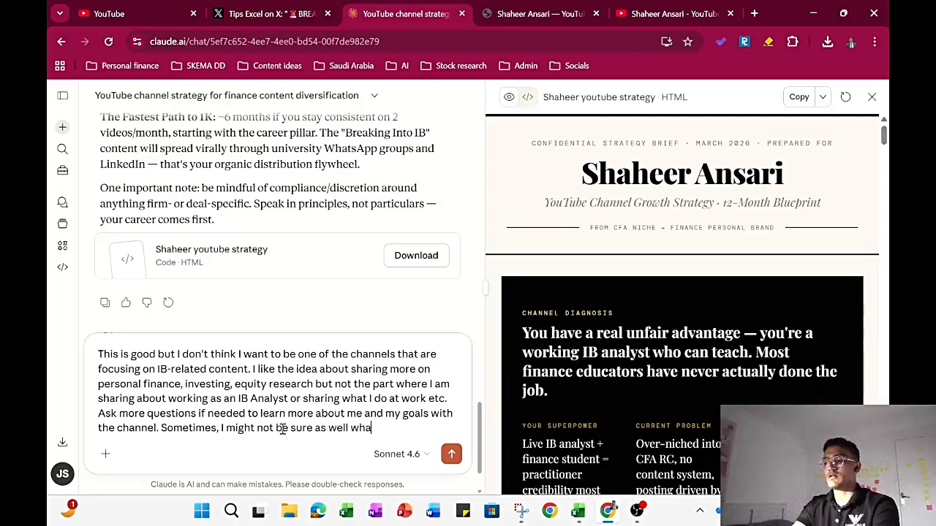
{"action": "type", "text": "t I need from this"}
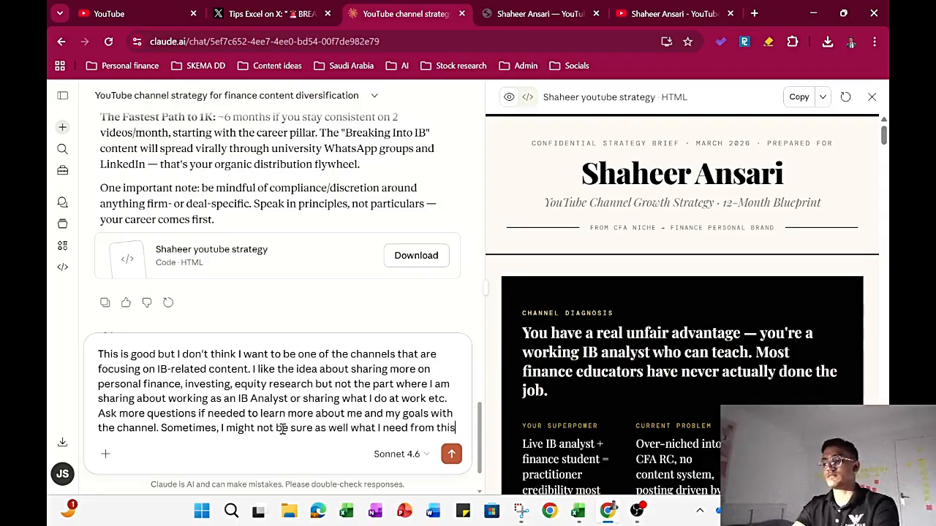
{"action": "type", "text": " channel be"}
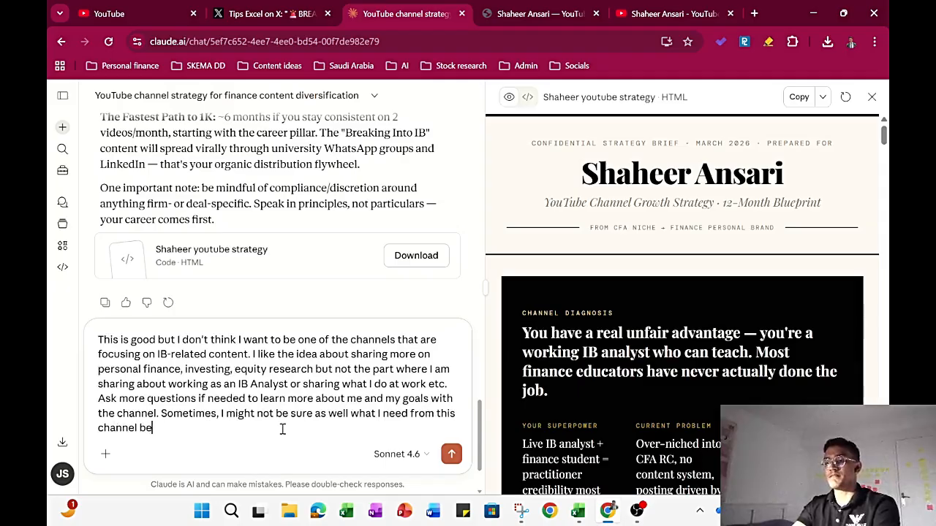
{"action": "key", "text": "Return"}
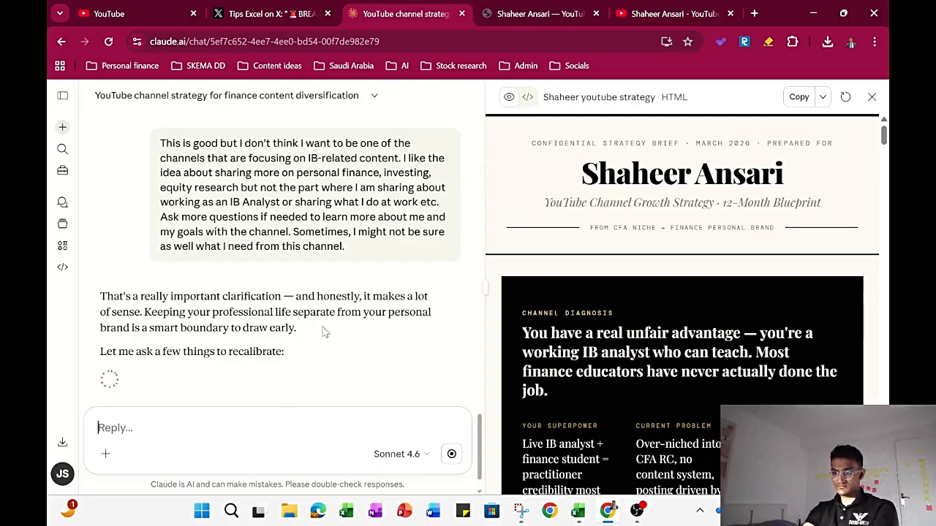
Step: Answer the first follow-up question about what viewers should gain with "They learned something practical about money/investing"
{"action": "scroll", "coordinate": [348, 317], "scroll_direction": "down", "scroll_amount": 1}
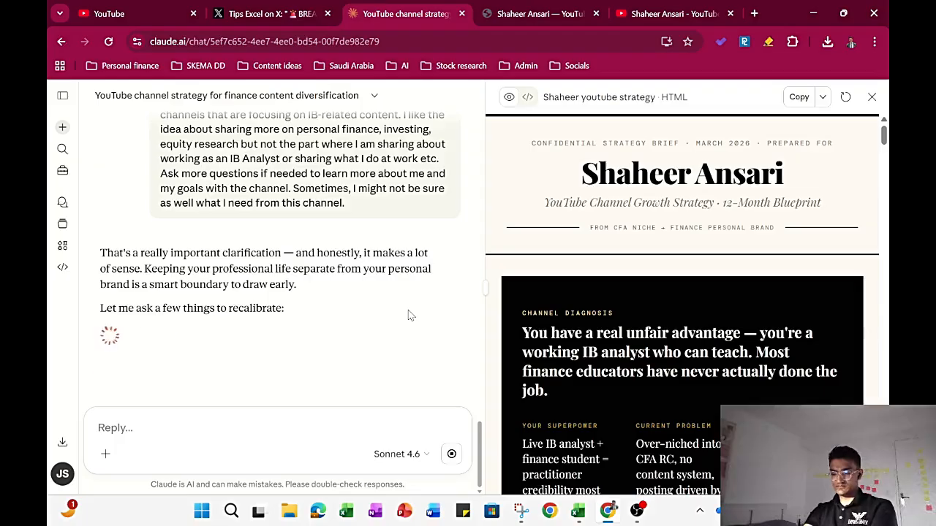
{"action": "scroll", "coordinate": [408, 316], "scroll_direction": "down", "scroll_amount": 1}
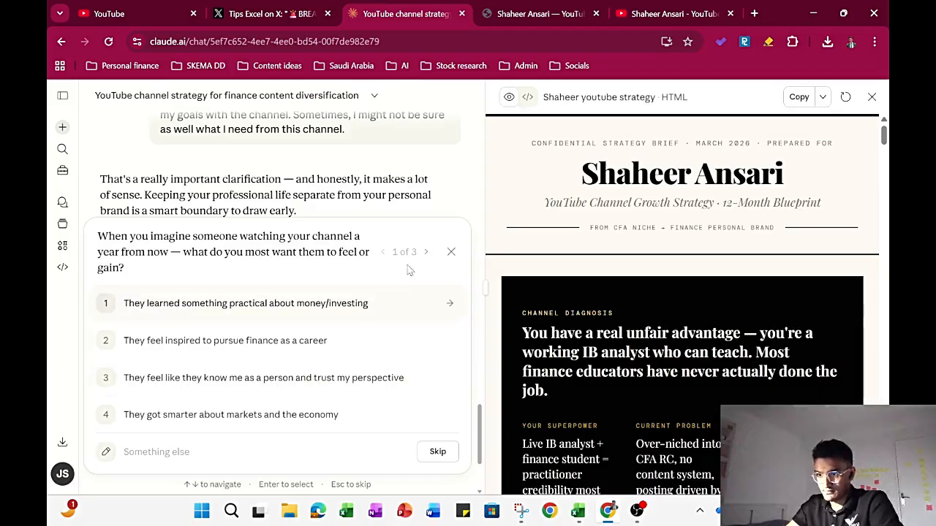
{"action": "scroll", "coordinate": [363, 273], "scroll_direction": "down", "scroll_amount": 2}
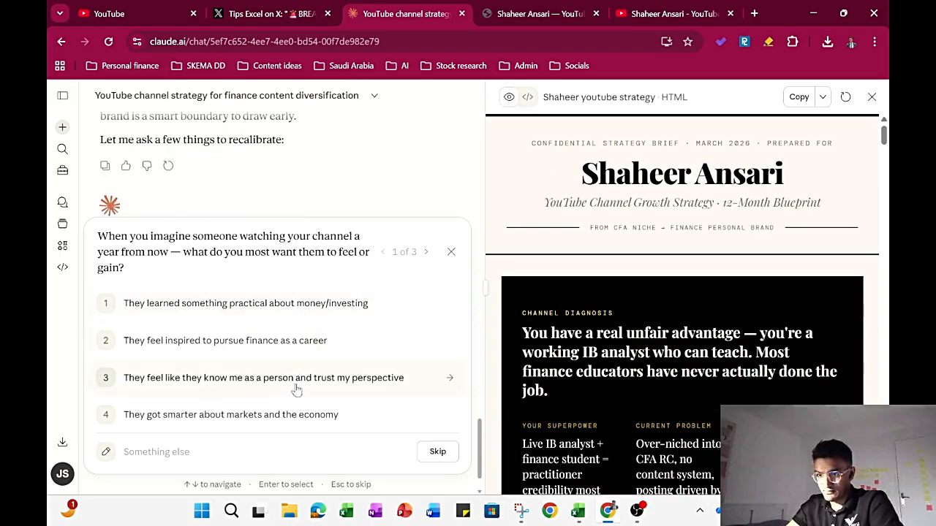
{"action": "scroll", "coordinate": [316, 401], "scroll_direction": "down", "scroll_amount": 1}
{"action": "scroll", "coordinate": [317, 401], "scroll_direction": "up", "scroll_amount": 1}
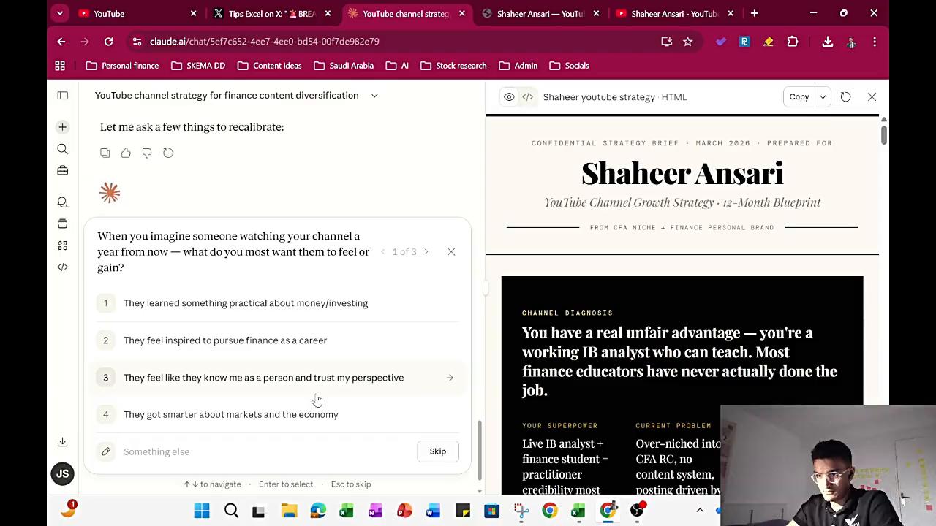
{"action": "left_click", "coordinate": [341, 303]}
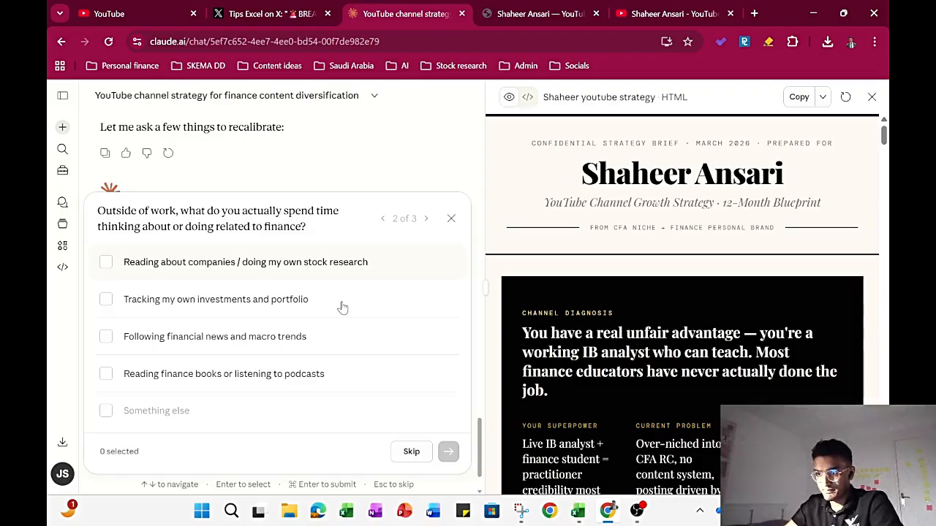
Step: Select stock research, tracking own investments, following financial news and macro trends, and finance books or podcasts as answers to the second question
{"action": "left_click", "coordinate": [106, 264]}
{"action": "left_click", "coordinate": [106, 302]}
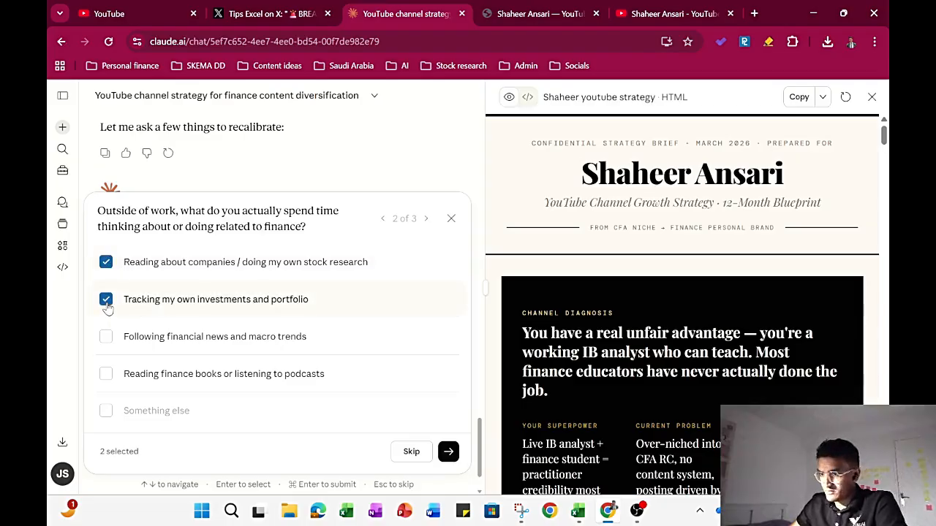
{"action": "left_click", "coordinate": [108, 343]}
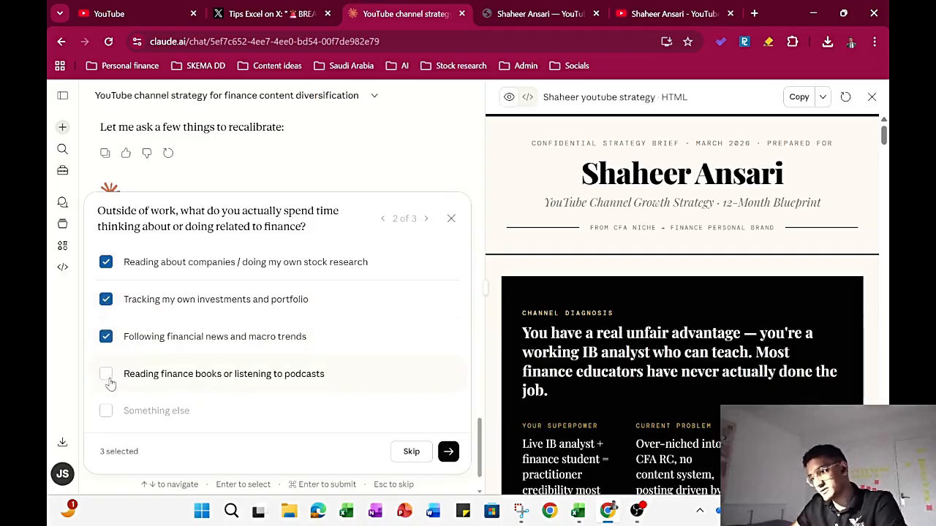
{"action": "left_click", "coordinate": [106, 377]}
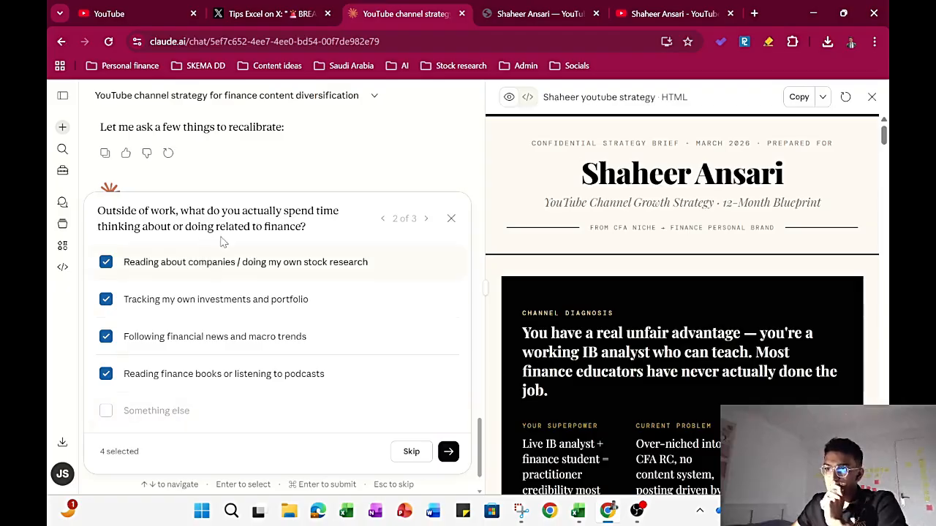
{"action": "type", "text": "Disucssi"}
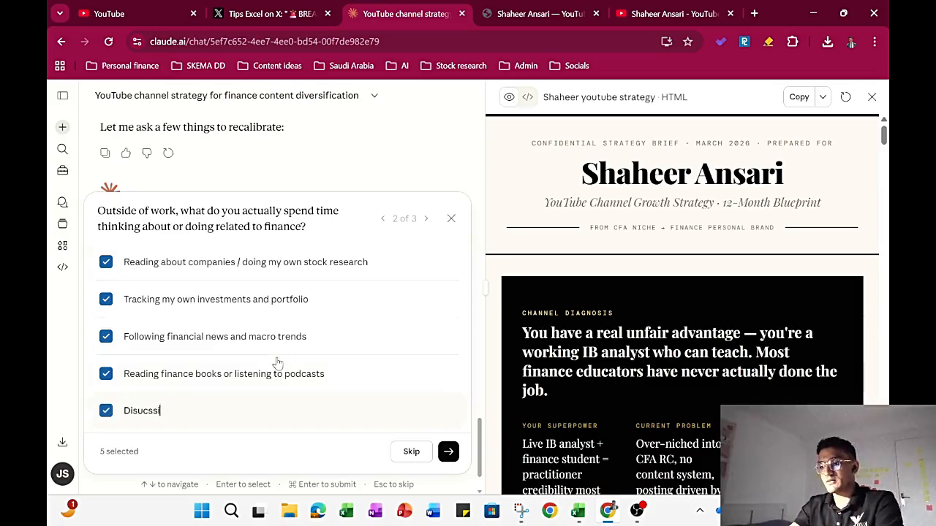
{"action": "type", "text": "n"}
{"action": "key", "text": "ctrl+a"}
{"action": "type", "text": "Dis"}
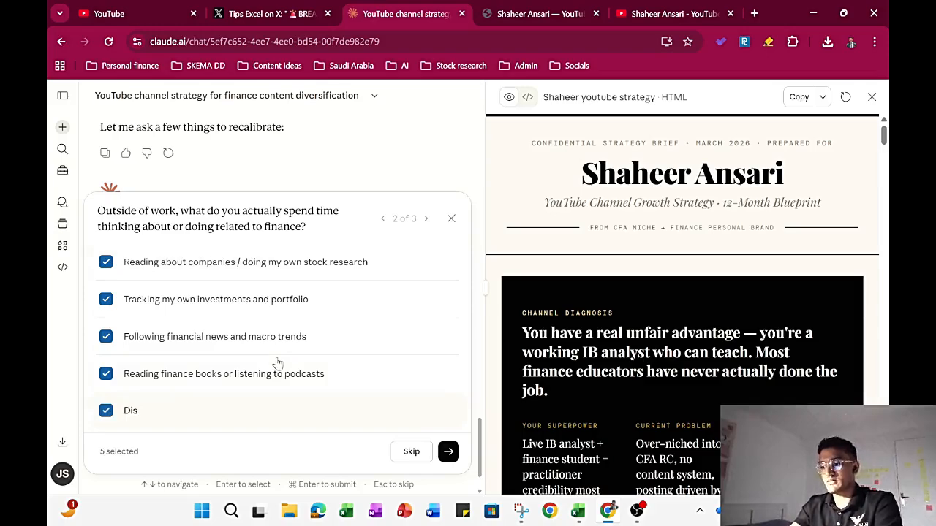
{"action": "type", "text": "cussing "}
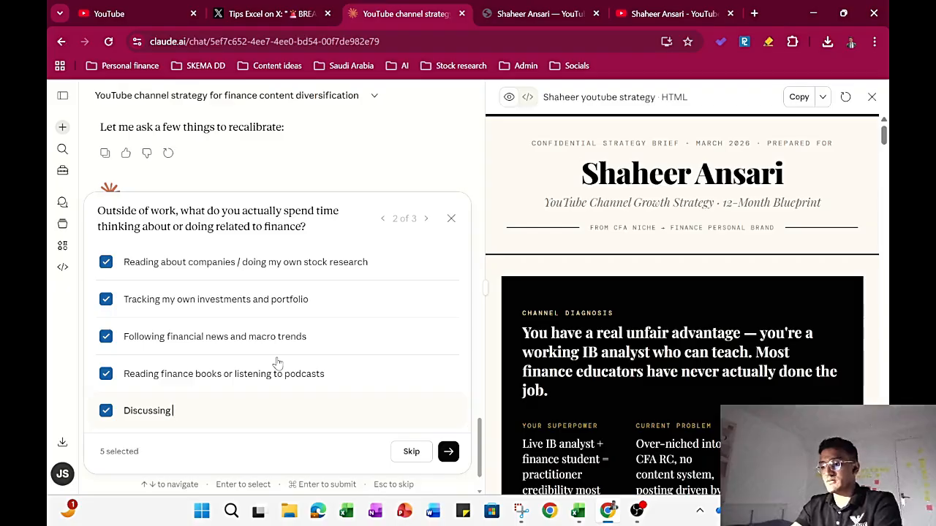
{"action": "type", "text": "asset classes "}
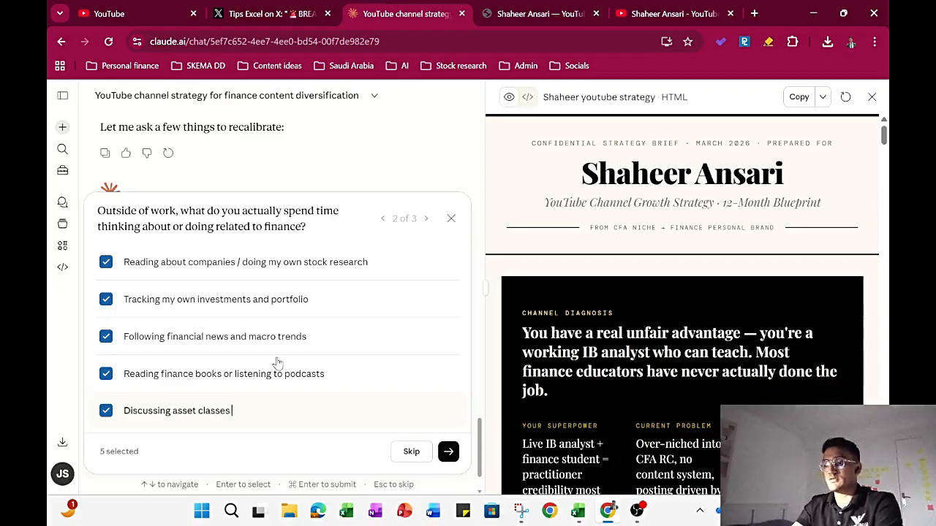
{"action": "type", "text": "with my"}
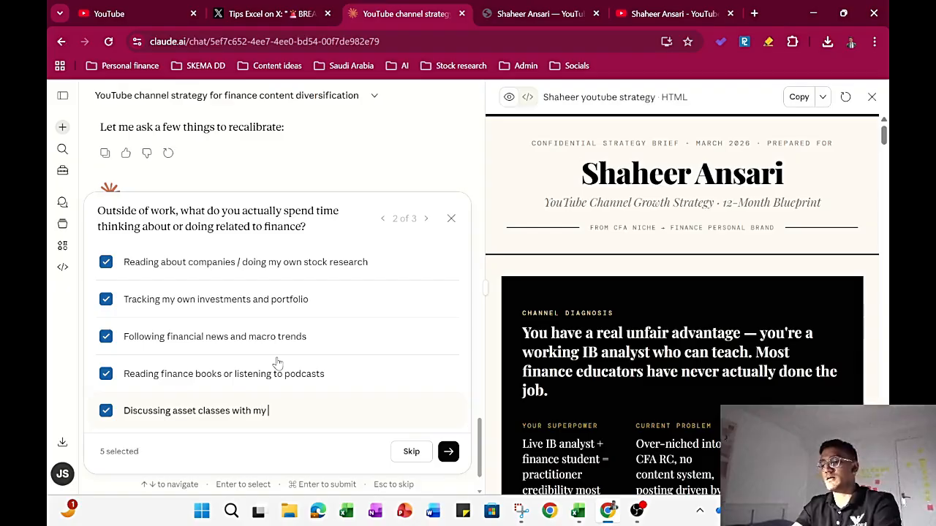
{"action": "type", "text": " friend"}
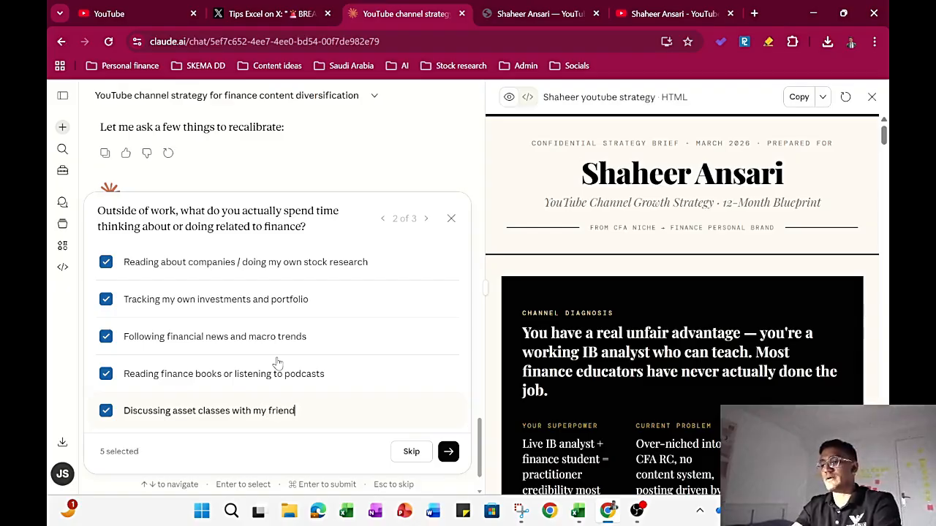
{"action": "type", "text": "s circle inter"}
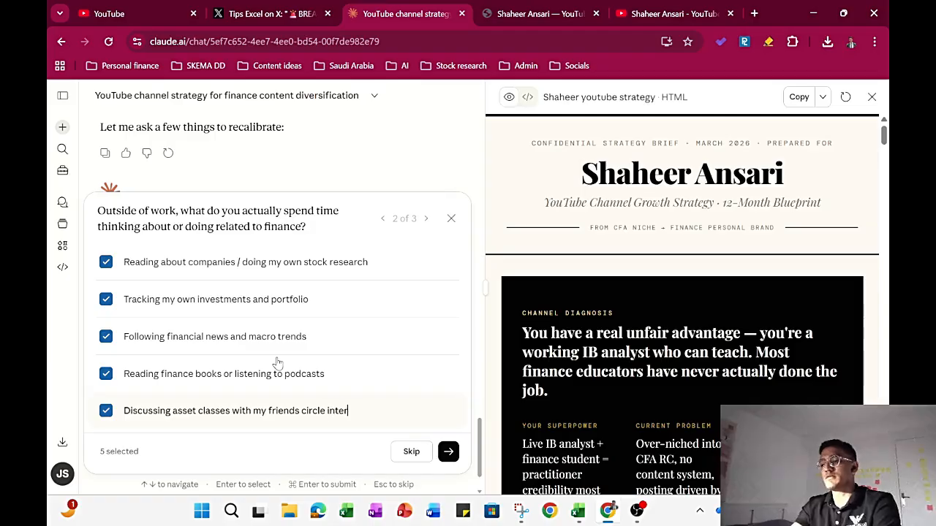
{"action": "type", "text": "ested in finance /"}
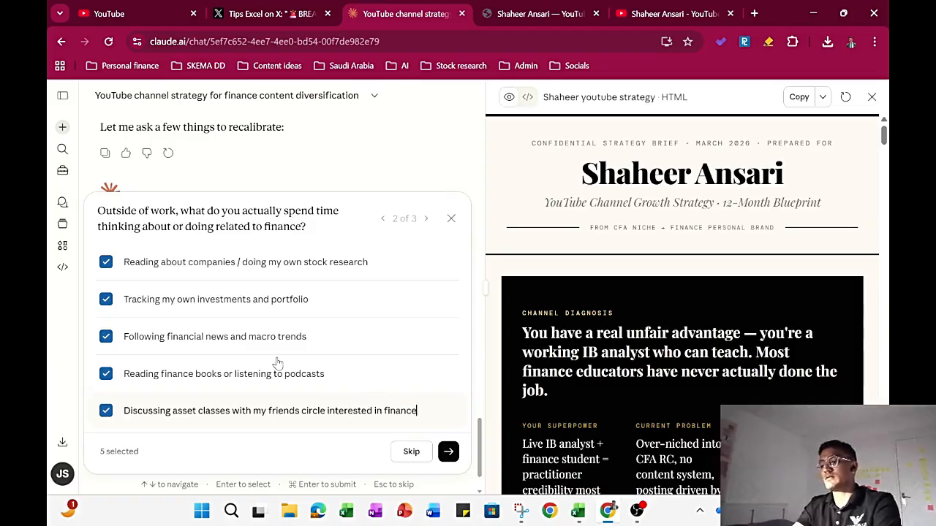
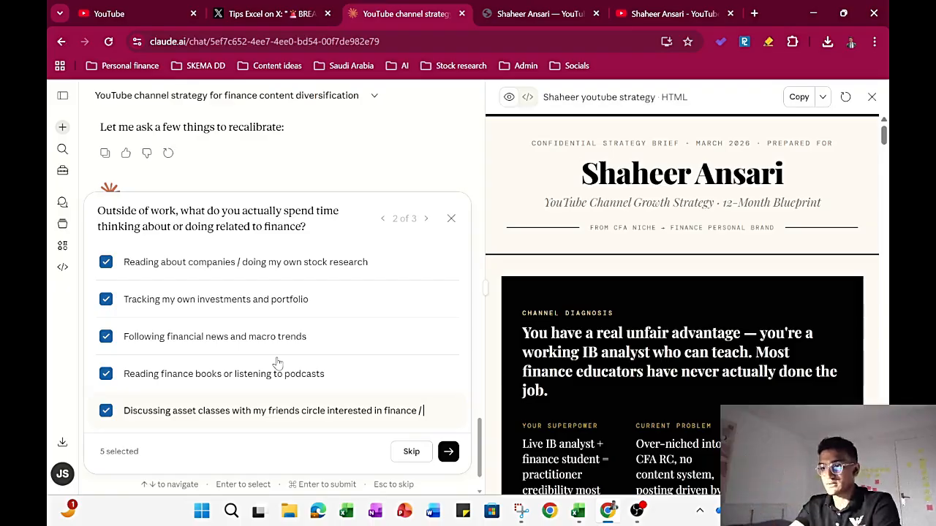
{"action": "key", "text": "ctrl+a"}
{"action": "key", "text": "BackSpace"}
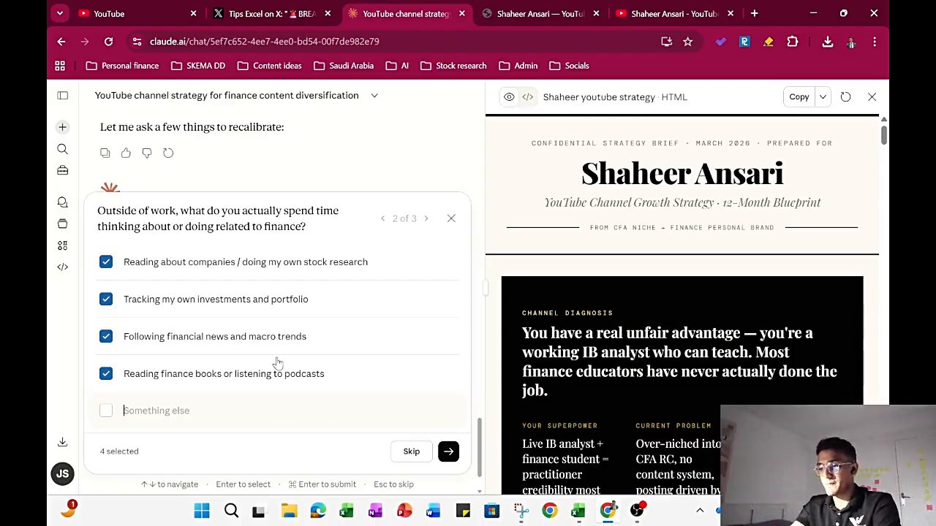
Step: Add the custom answer "Experimenting with AI and how it can help in different ways" to the second question
{"action": "type", "text": "Experimen"}
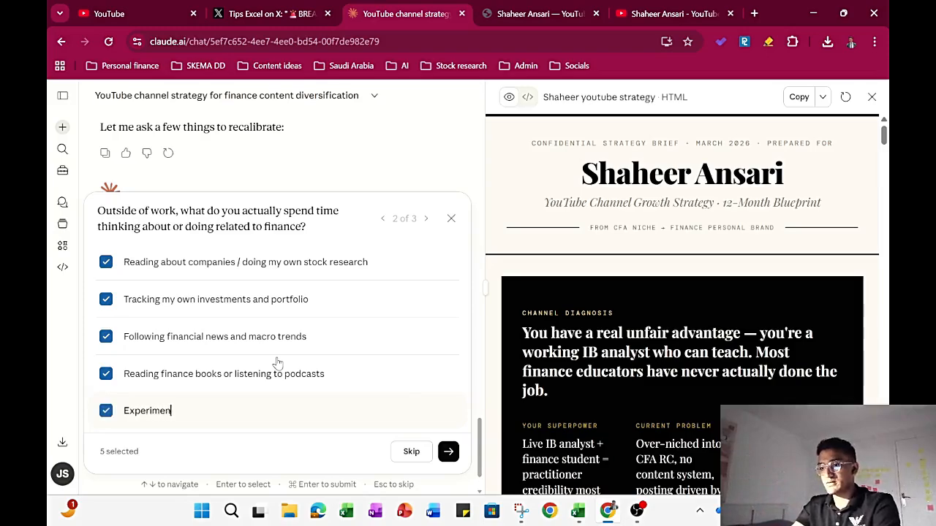
{"action": "type", "text": "ting wiht"}
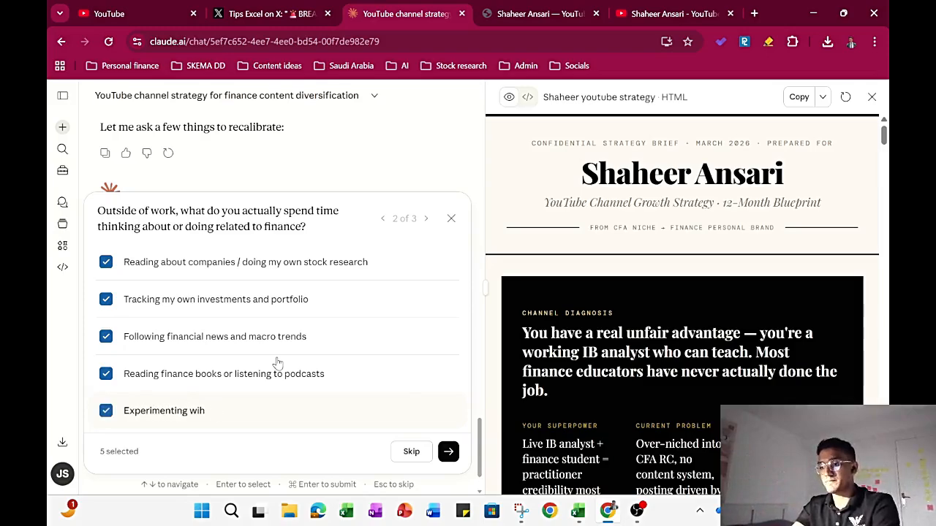
{"action": "key", "text": "BackSpace"}
{"action": "type", "text": "th AI and how it"}
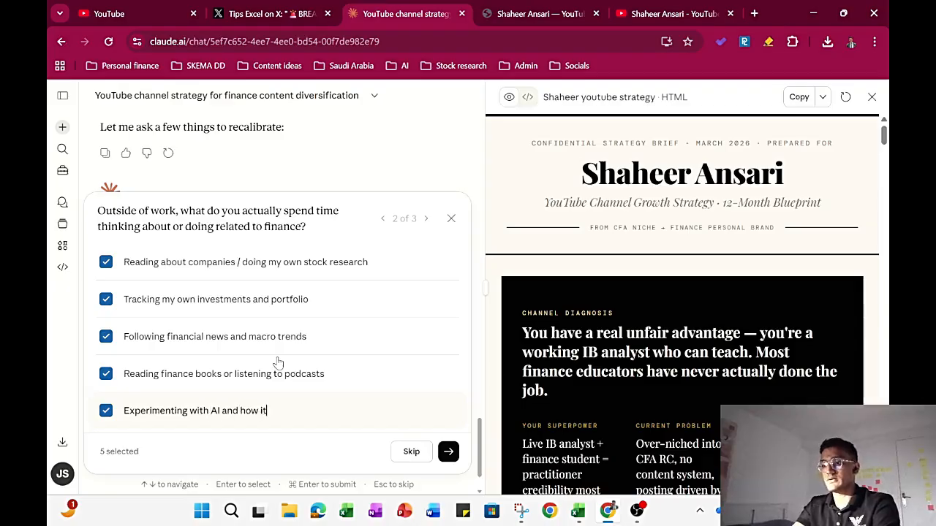
{"action": "type", "text": " can help in"}
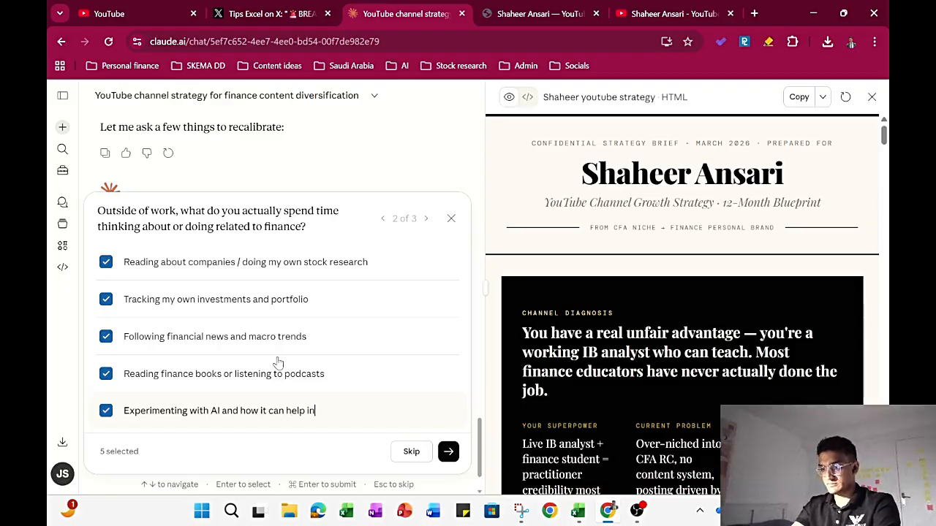
{"action": "type", "text": " differ"}
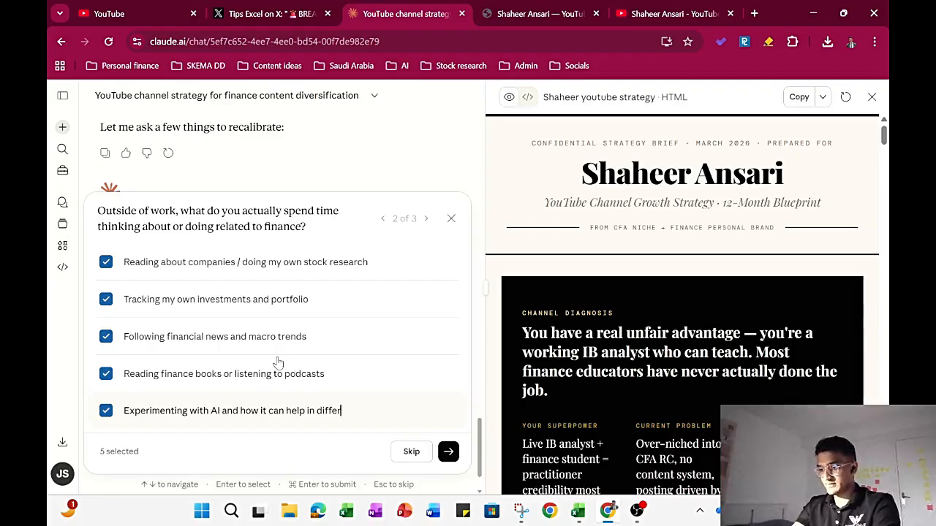
{"action": "type", "text": "ent ways"}
{"action": "key", "text": "BackSpace"}
{"action": "key", "text": "BackSpace"}
{"action": "key", "text": "BackSpace"}
{"action": "key", "text": "BackSpace"}
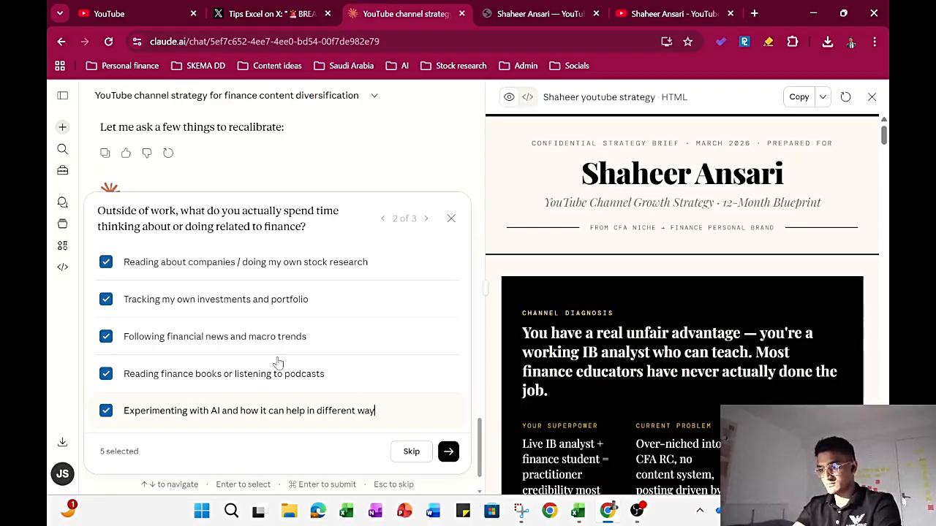
{"action": "type", "text": "fi"}
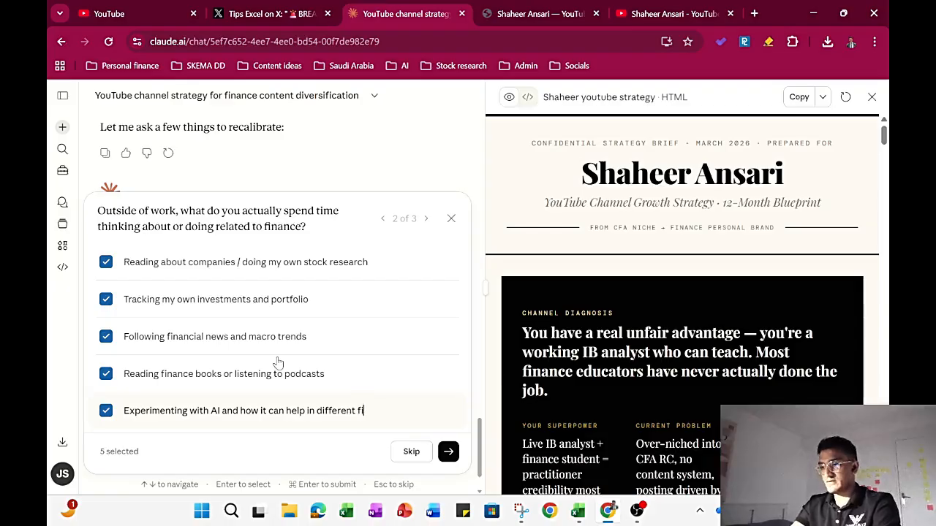
{"action": "type", "text": "nancial"}
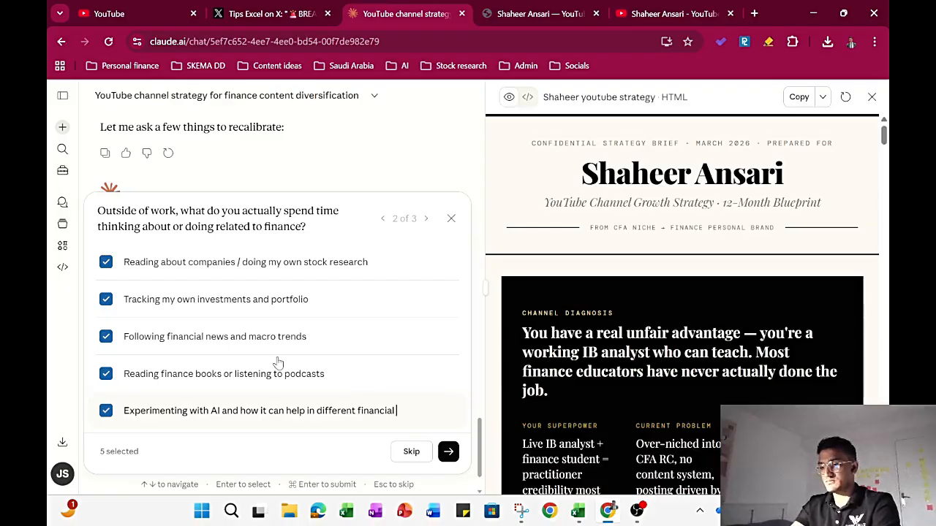
{"action": "key", "text": "ctrl+shift+Left"}
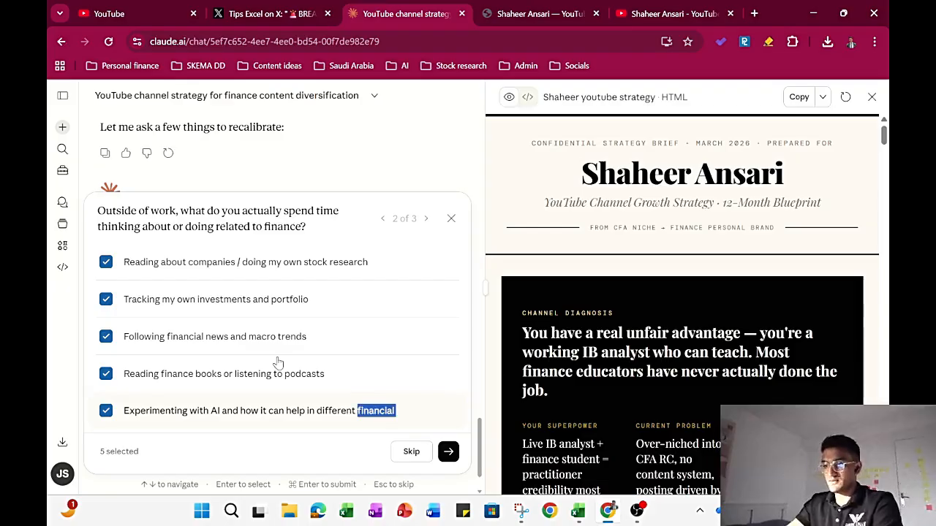
{"action": "key", "text": "BackSpace"}
{"action": "type", "text": "ways"}
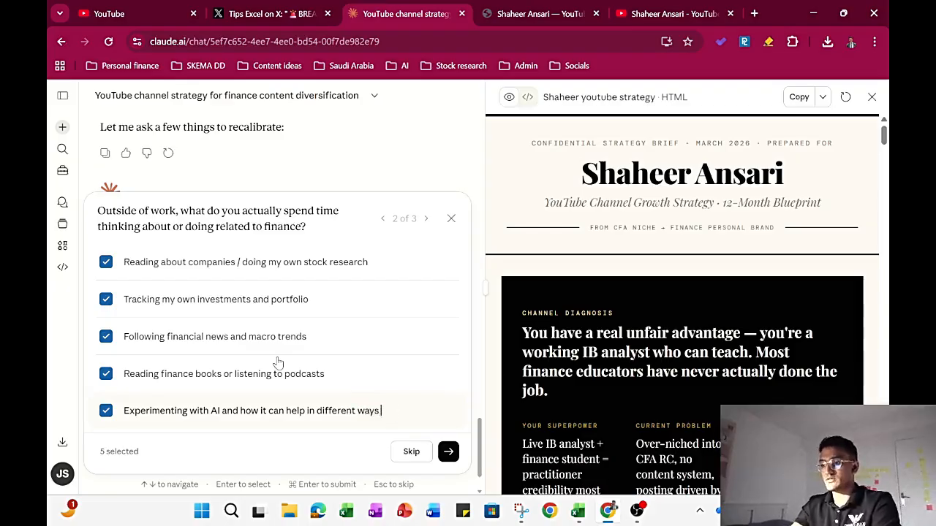
Step: Reword the custom answer to "Experimenting with AI in Finance (investing, personal finance, education)" and submit the second question's answers
{"action": "key", "text": "BackSpace"}
{"action": "key", "text": "BackSpace"}
{"action": "key", "text": "BackSpace"}
{"action": "key", "text": "BackSpace"}
{"action": "key", "text": "BackSpace"}
{"action": "key", "text": "BackSpace"}
{"action": "key", "text": "BackSpace"}
{"action": "key", "text": "BackSpace"}
{"action": "key", "text": "BackSpace"}
{"action": "key", "text": "BackSpace"}
{"action": "key", "text": "BackSpace"}
{"action": "key", "text": "BackSpace"}
{"action": "key", "text": "BackSpace"}
{"action": "key", "text": "BackSpace"}
{"action": "key", "text": "BackSpace"}
{"action": "key", "text": "BackSpace"}
{"action": "key", "text": "BackSpace"}
{"action": "key", "text": "BackSpace"}
{"action": "key", "text": "BackSpace"}
{"action": "key", "text": "BackSpace"}
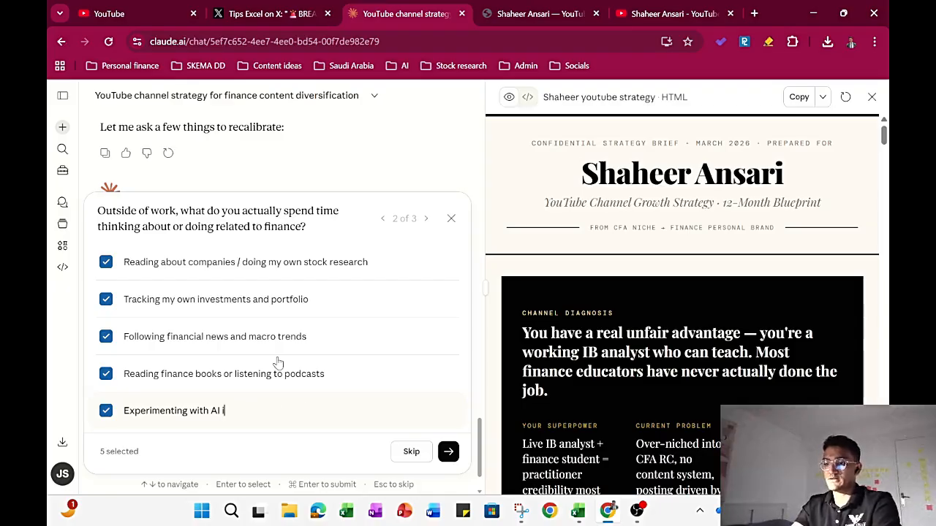
{"action": "type", "text": "in Finance "}
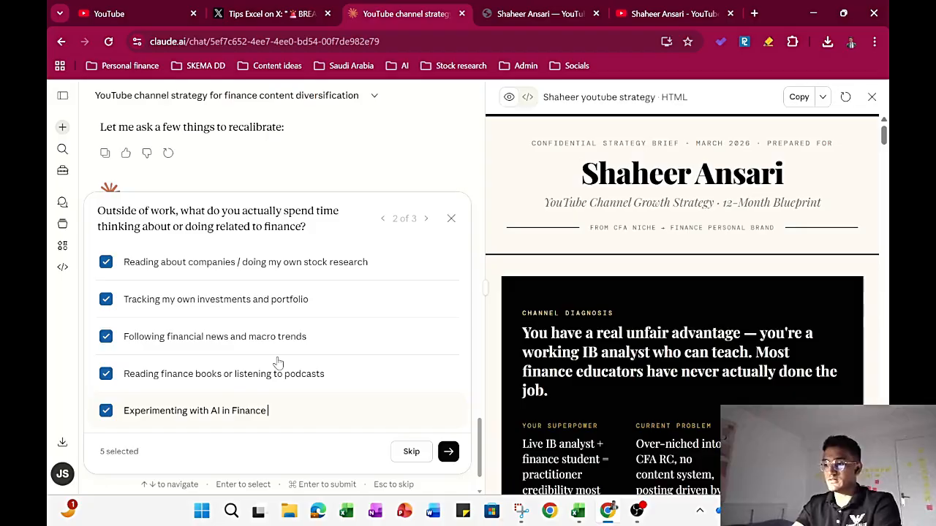
{"action": "type", "text": "(investing, "}
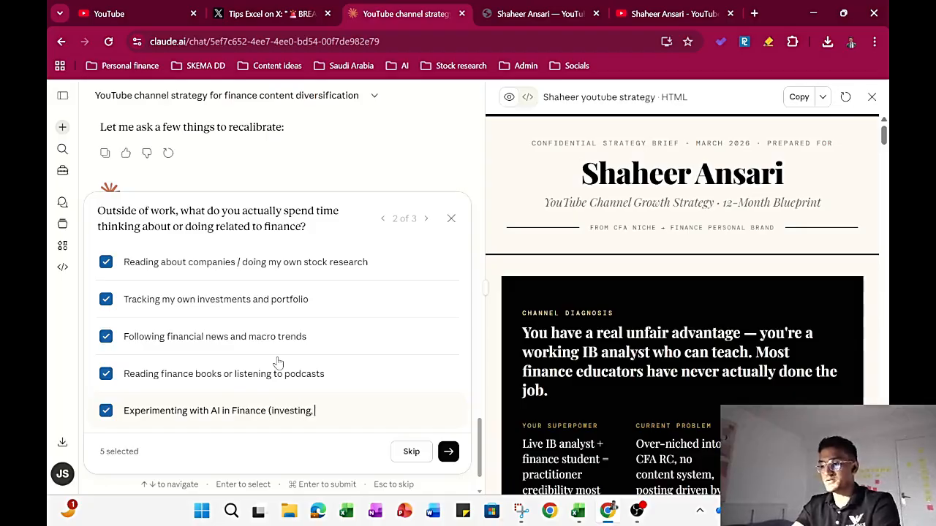
{"action": "type", "text": "personal finance"}
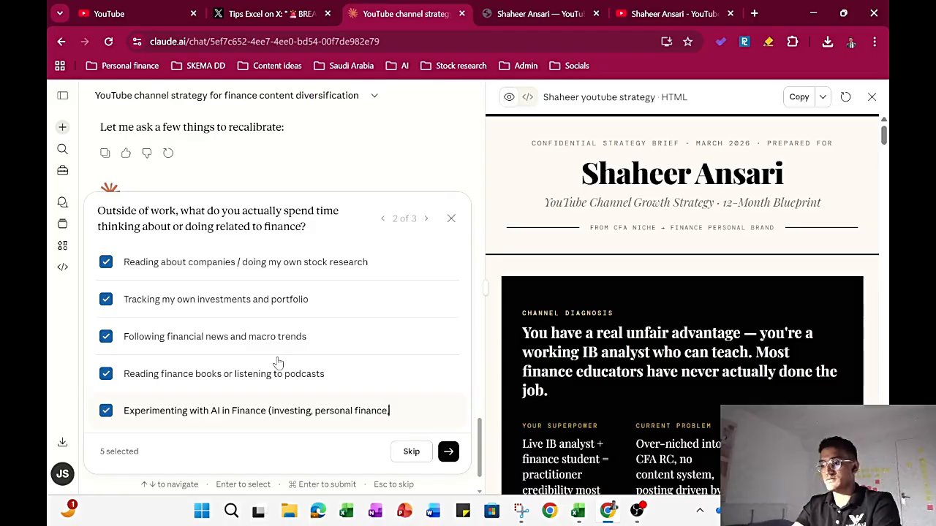
{"action": "type", "text": ", education)"}
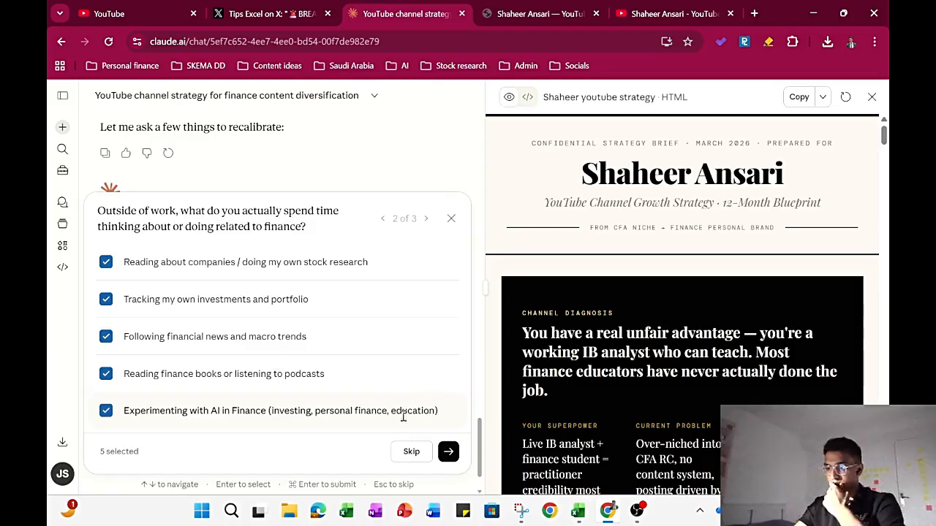
{"action": "left_click", "coordinate": [448, 451]}
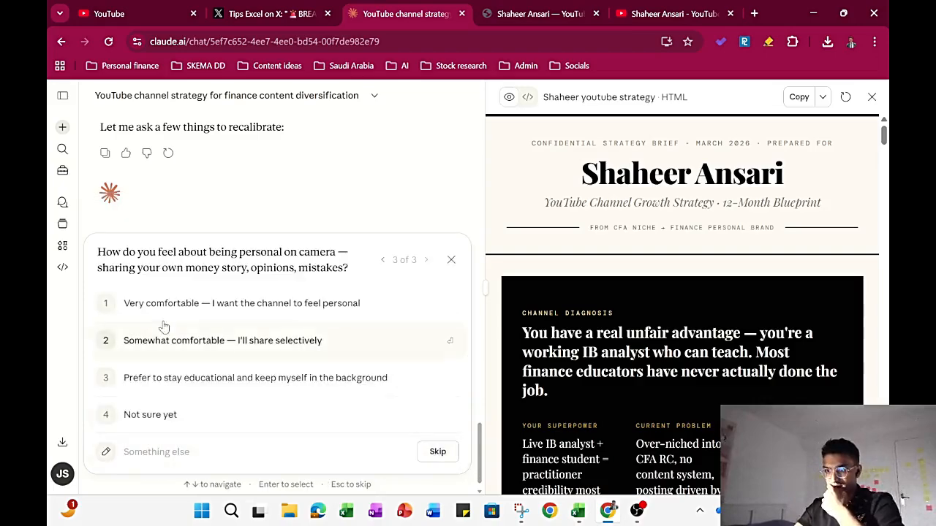
{"action": "left_click_drag", "start_coordinate": [152, 295], "coordinate": [229, 268]}
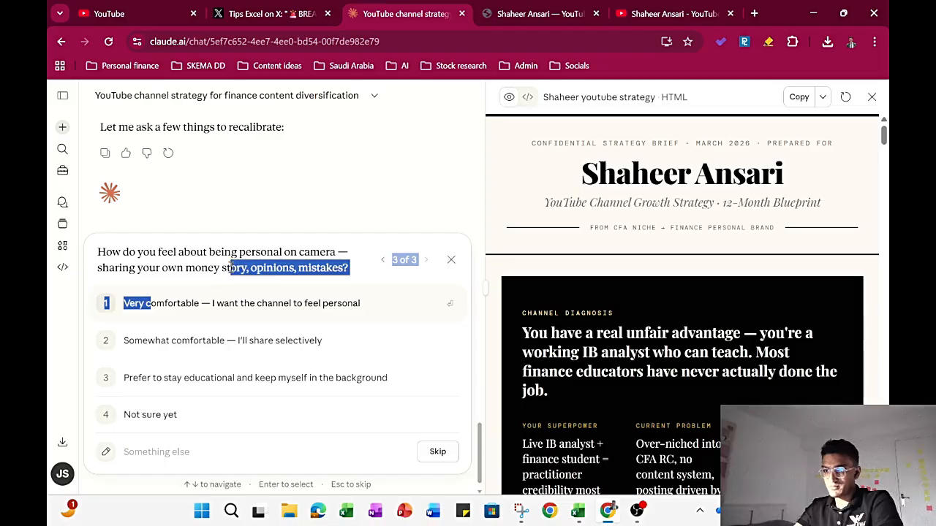
Step: Answer the question about being personal on camera with "Somewhat comfortable — I'll share selectively"
{"action": "left_click", "coordinate": [230, 268]}
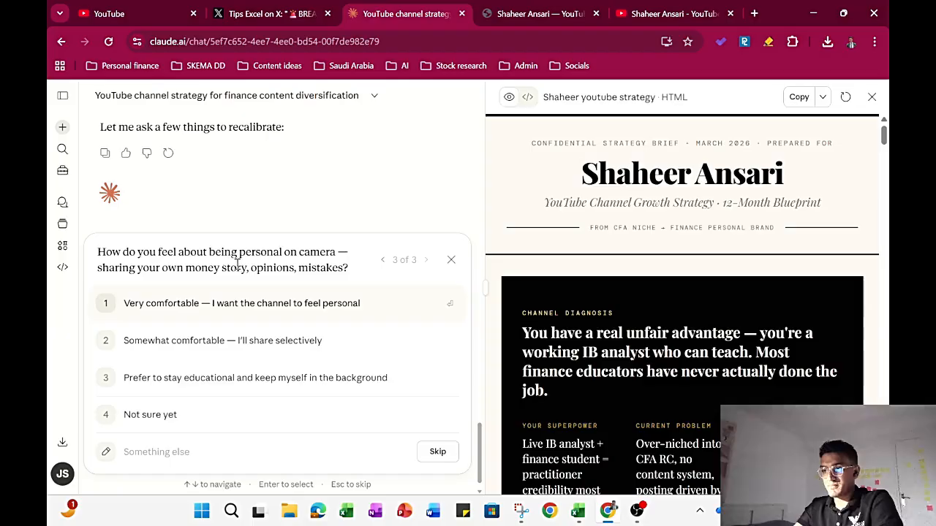
{"action": "double_click", "coordinate": [264, 268]}
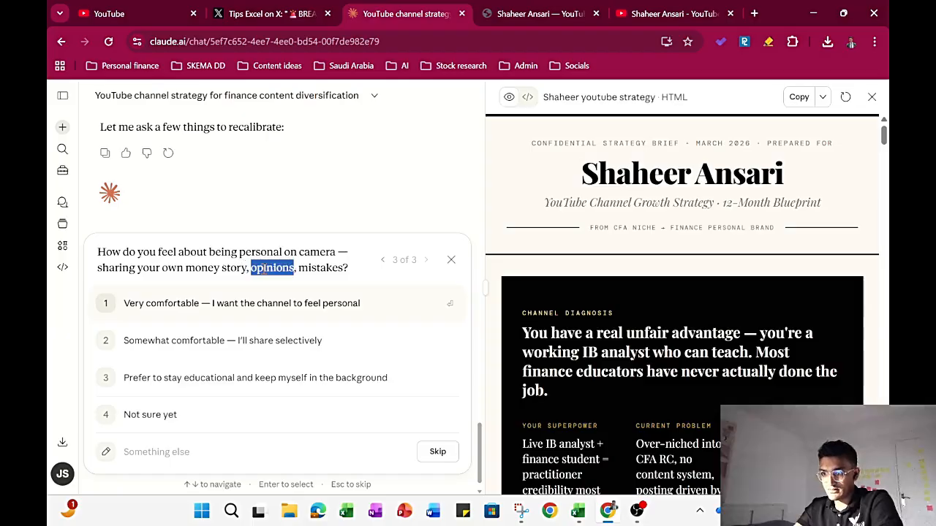
{"action": "left_click", "coordinate": [323, 278]}
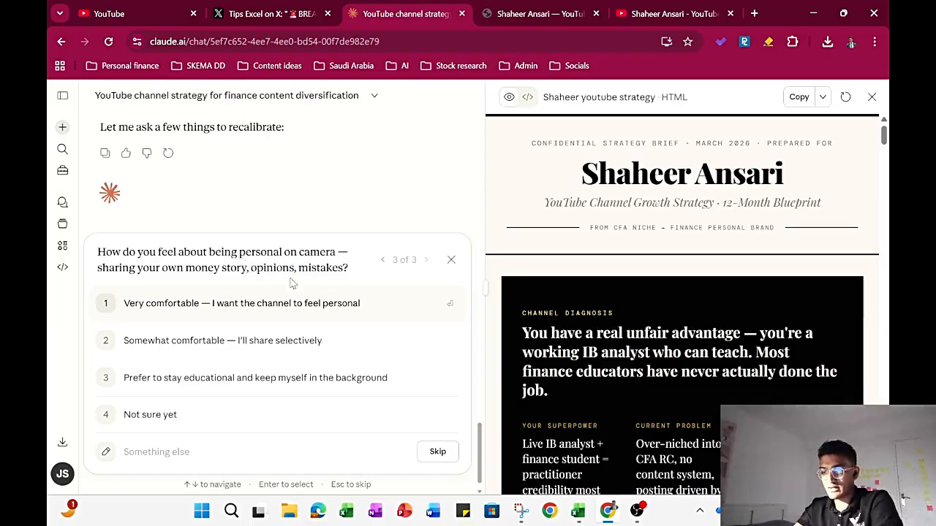
{"action": "double_click", "coordinate": [210, 269]}
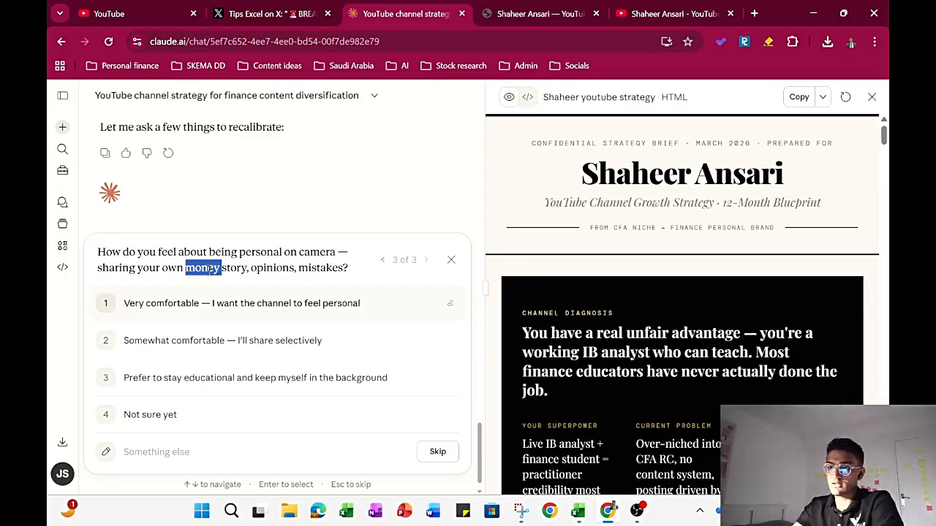
{"action": "left_click", "coordinate": [234, 342]}
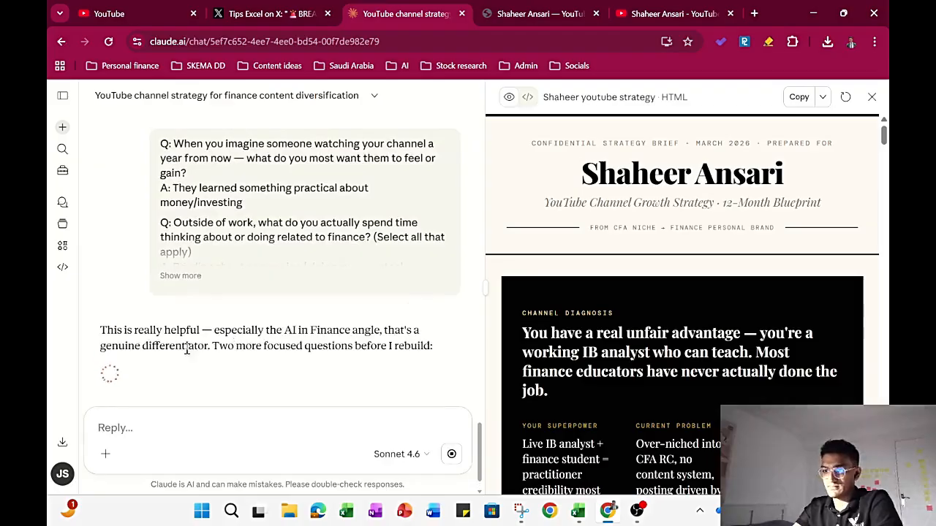
Step: Answer the ideal-viewer question with "I genuinely don't know yet" and clear the Patrick Boyle choice in the channel-vibe question
{"action": "left_click_drag", "start_coordinate": [236, 345], "coordinate": [388, 345]}
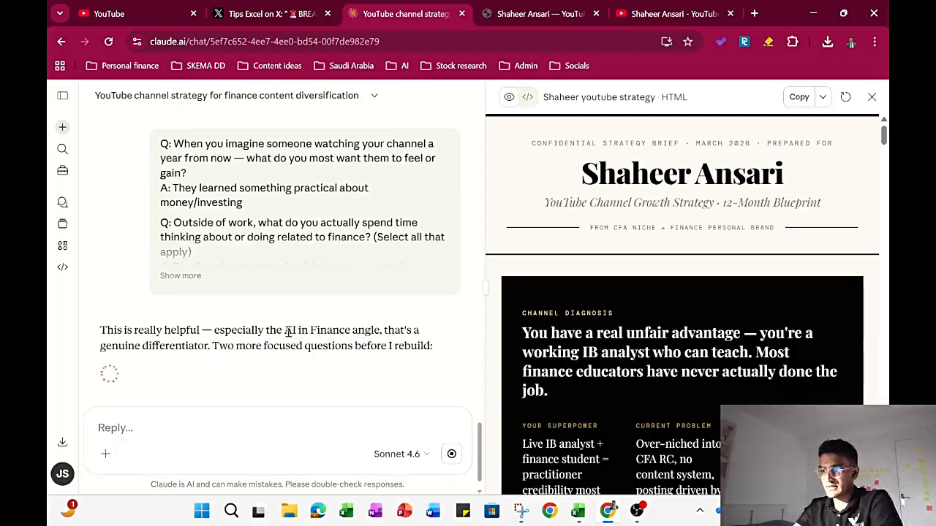
{"action": "left_click_drag", "start_coordinate": [285, 330], "coordinate": [204, 348]}
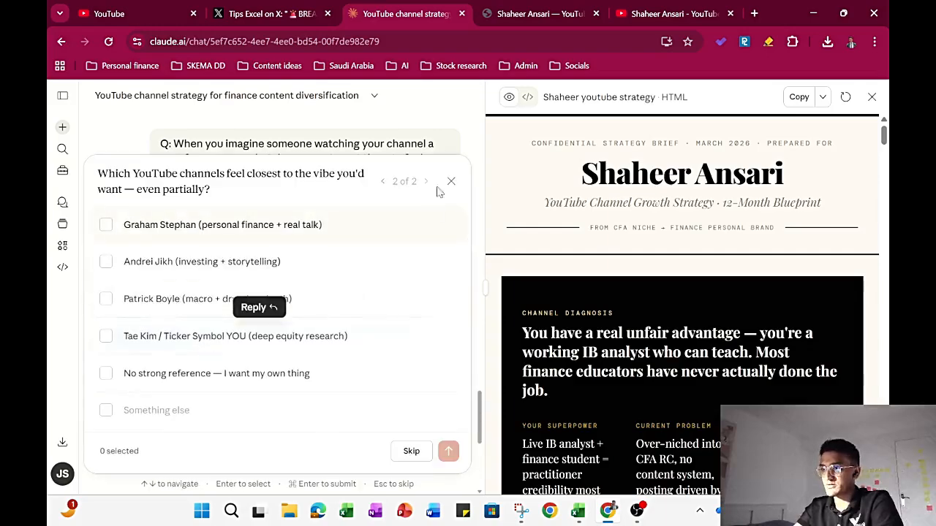
{"action": "left_click", "coordinate": [382, 182]}
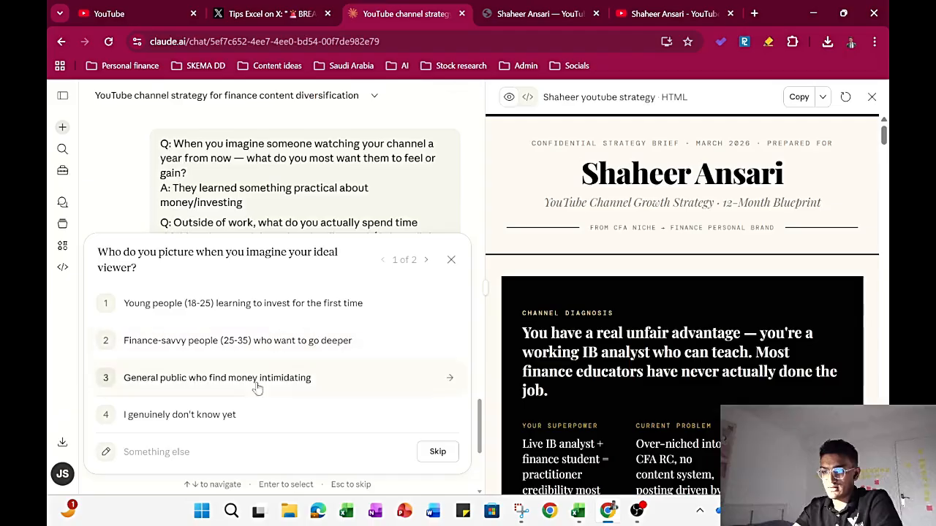
{"action": "left_click", "coordinate": [245, 313]}
{"action": "left_click", "coordinate": [236, 294]}
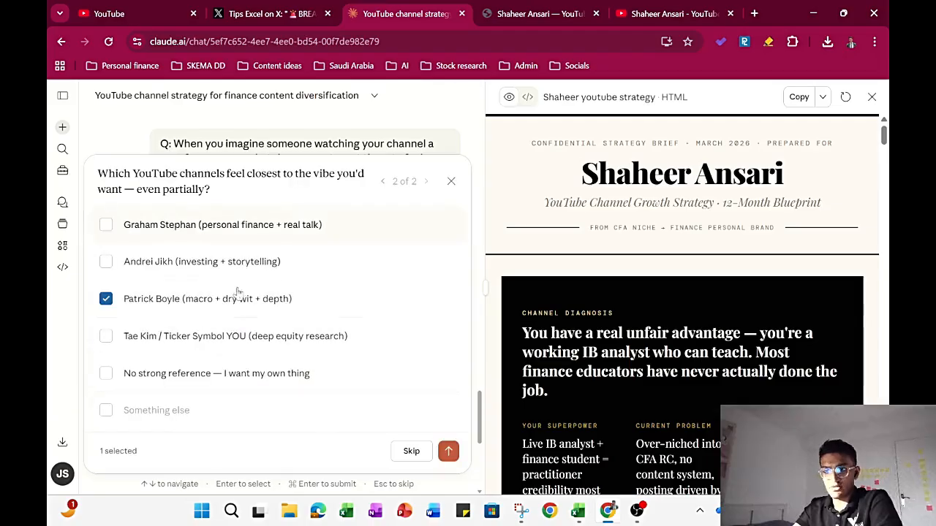
{"action": "left_click", "coordinate": [383, 184]}
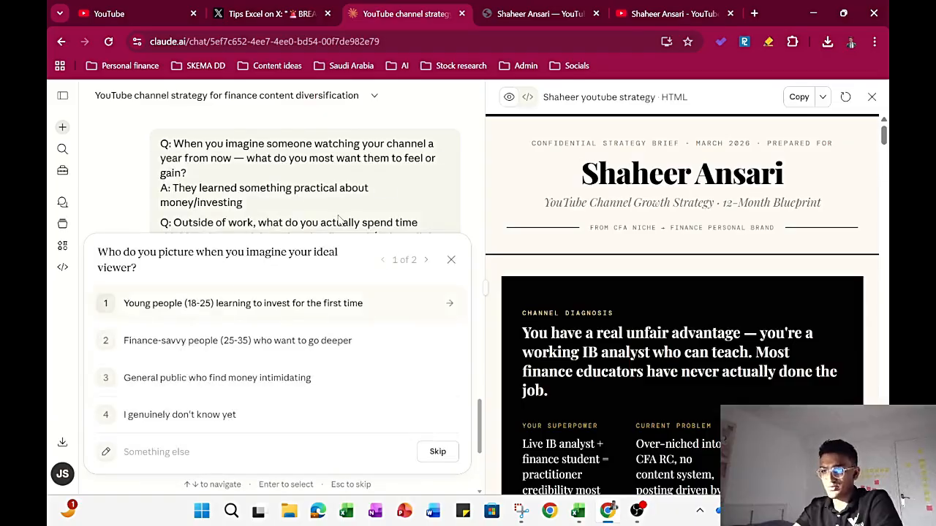
{"action": "left_click", "coordinate": [207, 415]}
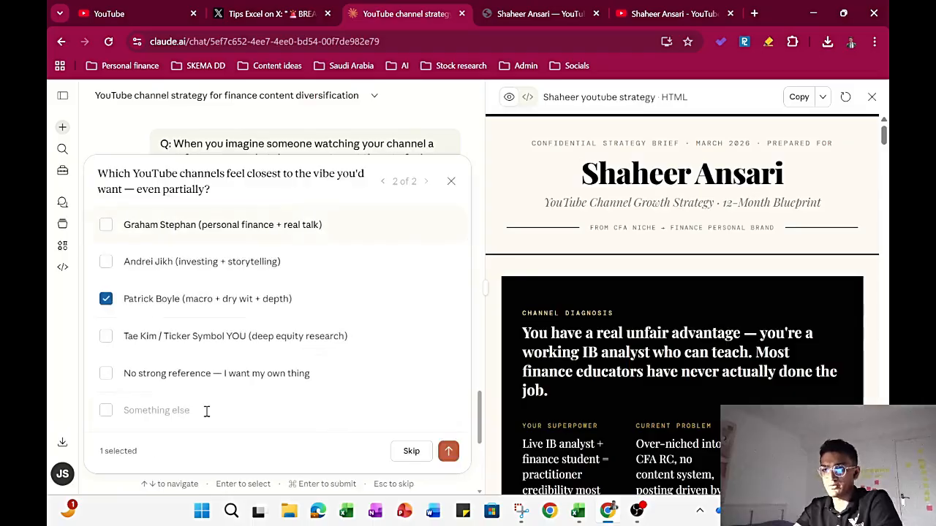
{"action": "left_click", "coordinate": [108, 303]}
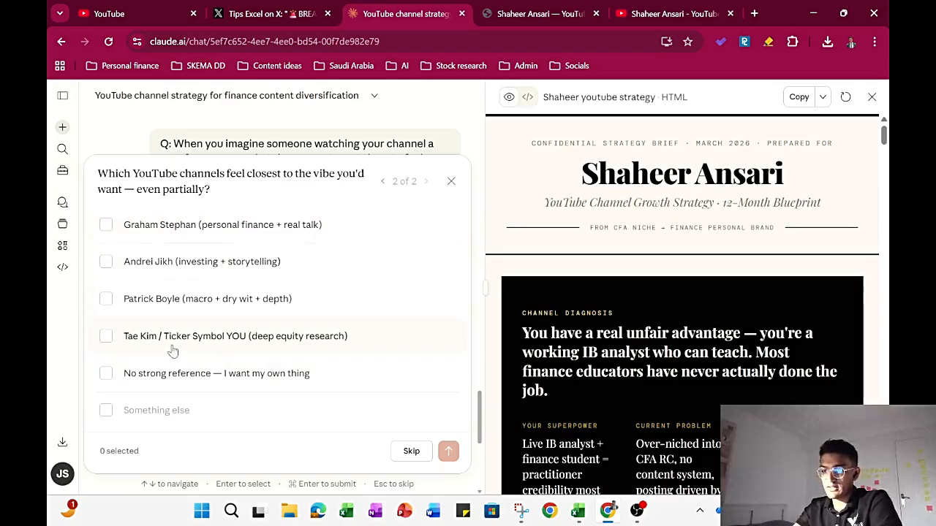
Step: Search the web in a new tab for "tae kim ticker symbol you"
{"action": "key", "text": "ctrl+t"}
{"action": "type", "text": "tae ticker ti"}
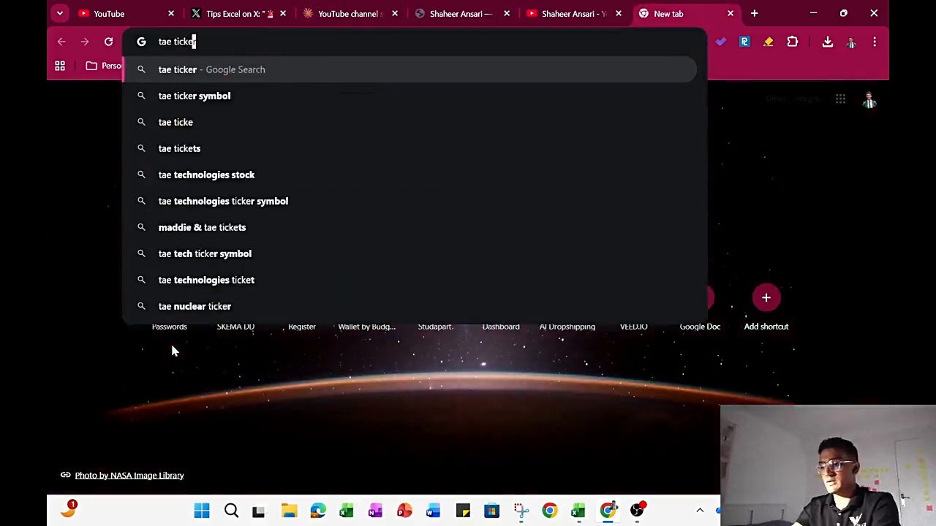
{"action": "type", "text": "cker symbolyou"}
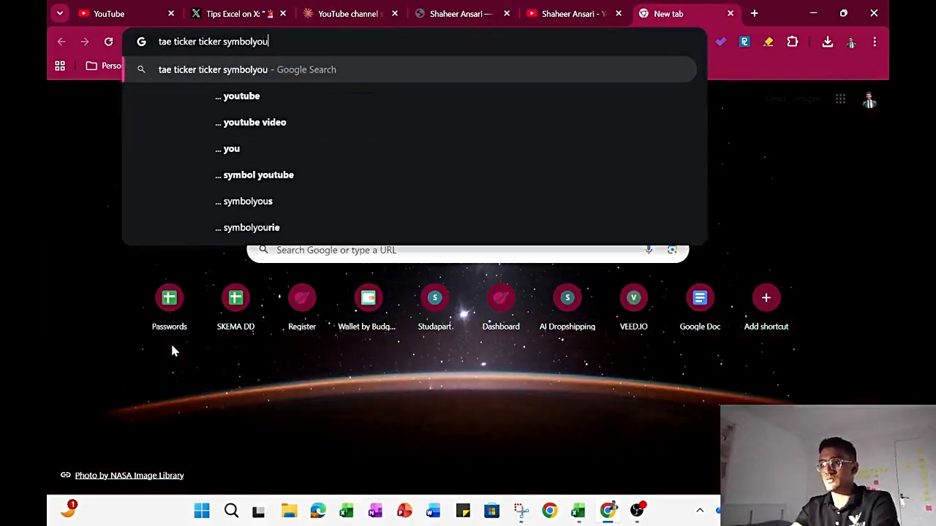
{"action": "key", "text": "Return"}
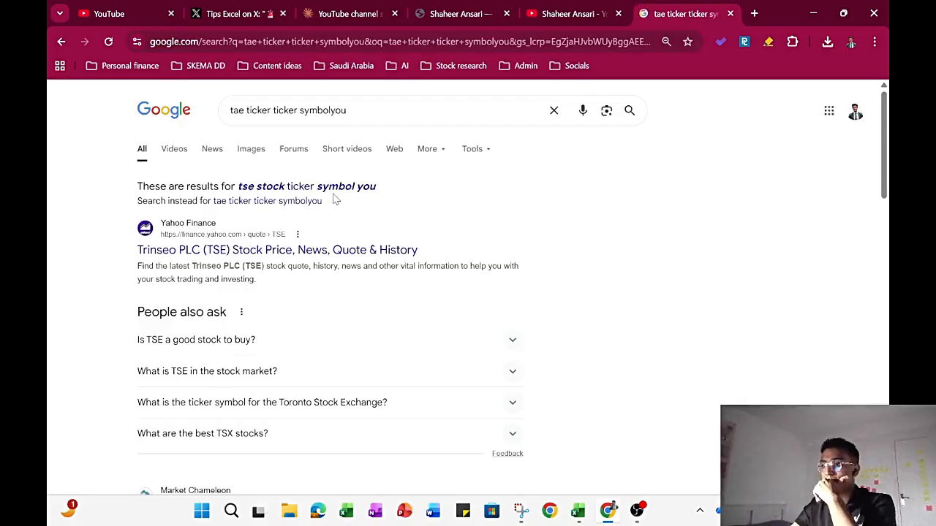
{"action": "double_click", "coordinate": [257, 114]}
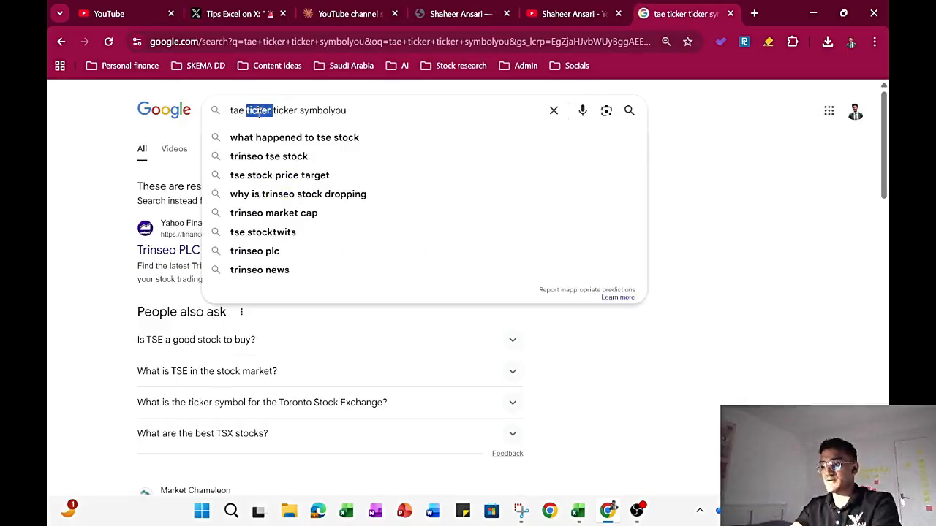
{"action": "type", "text": "kim"}
{"action": "key", "text": "Return"}
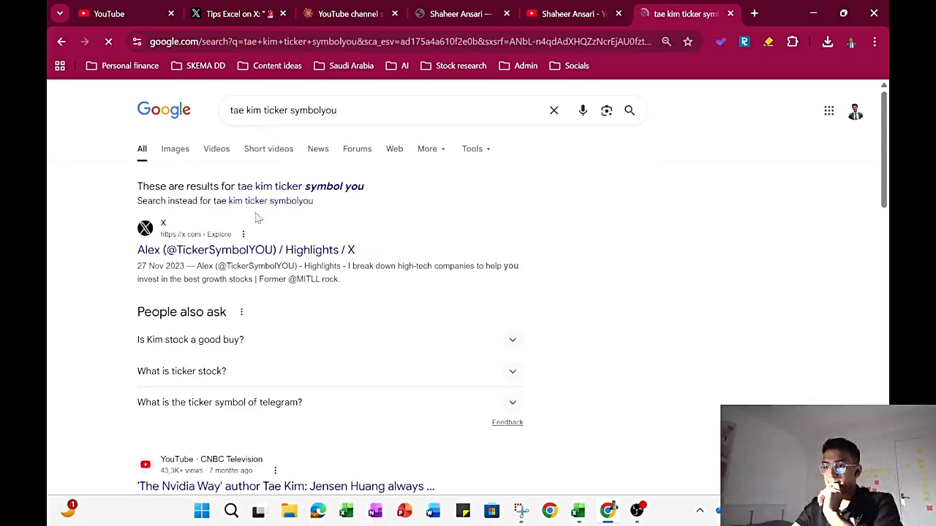
{"action": "left_click", "coordinate": [291, 192]}
Step: View the TickerSymbolYOU profile on X from the search results and open its YouTube channel link in a new tab
{"action": "scroll", "coordinate": [308, 332], "scroll_direction": "down", "scroll_amount": 2}
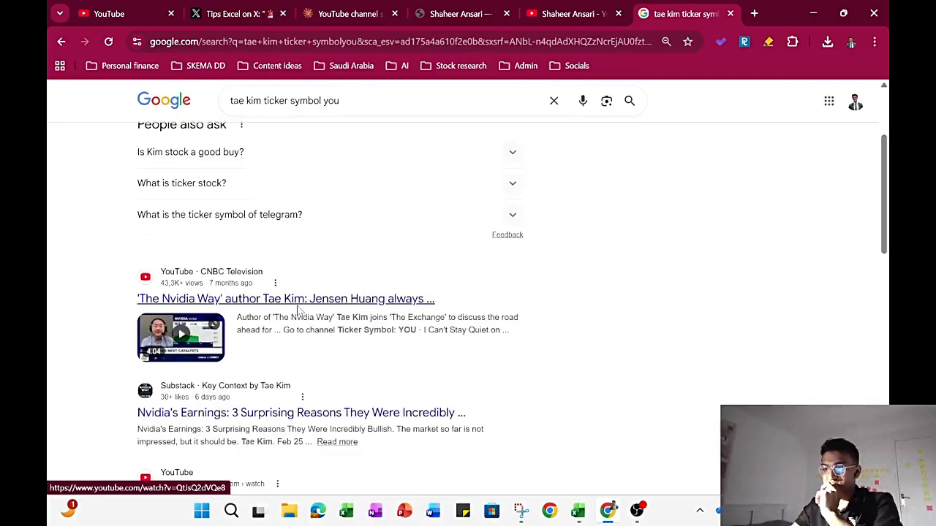
{"action": "scroll", "coordinate": [299, 311], "scroll_direction": "up", "scroll_amount": 2}
{"action": "left_click", "coordinate": [309, 211]}
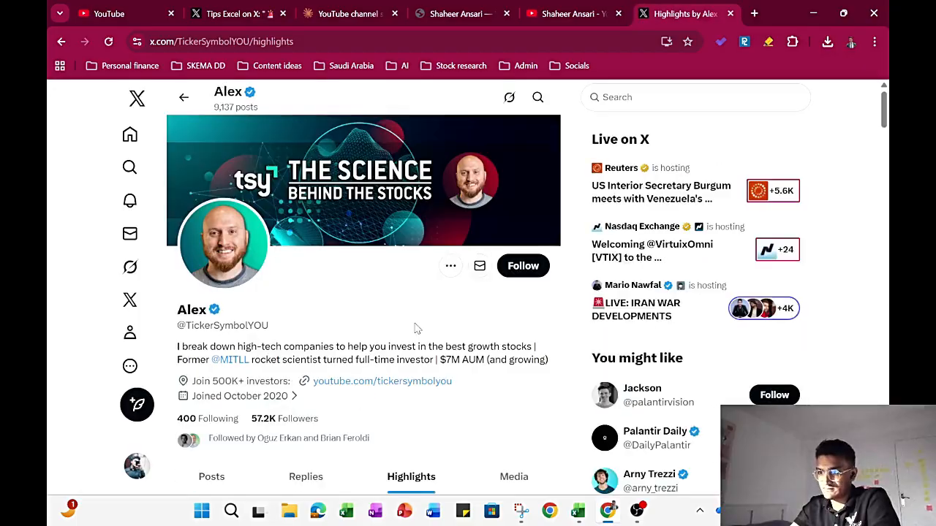
{"action": "scroll", "coordinate": [415, 328], "scroll_direction": "down", "scroll_amount": 1}
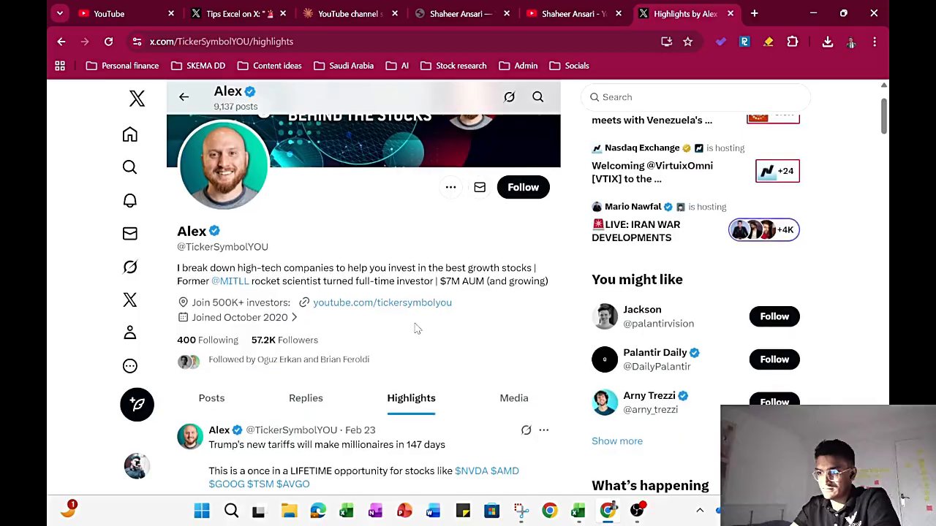
{"action": "scroll", "coordinate": [415, 328], "scroll_direction": "down", "scroll_amount": 1}
{"action": "scroll", "coordinate": [414, 328], "scroll_direction": "down", "scroll_amount": 1}
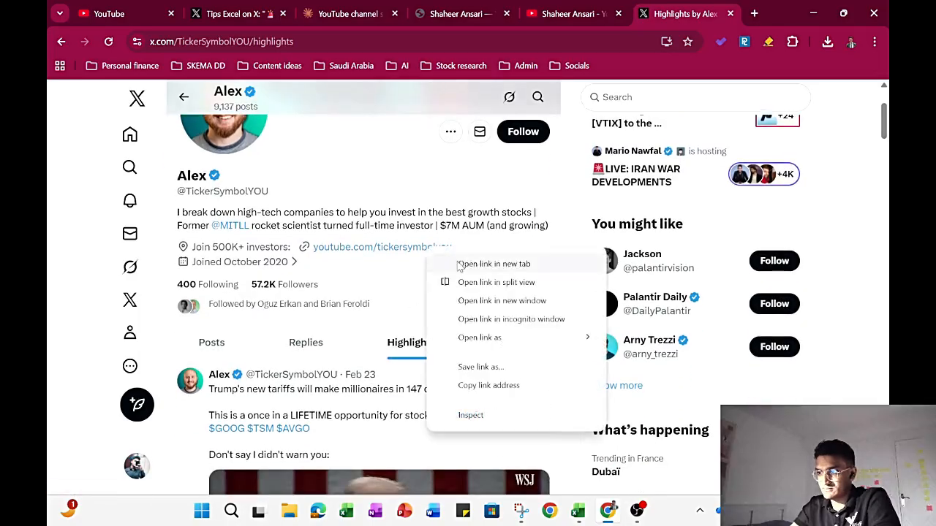
{"action": "left_click", "coordinate": [461, 264]}
{"action": "scroll", "coordinate": [358, 305], "scroll_direction": "down", "scroll_amount": 5}
{"action": "scroll", "coordinate": [358, 305], "scroll_direction": "up", "scroll_amount": 5}
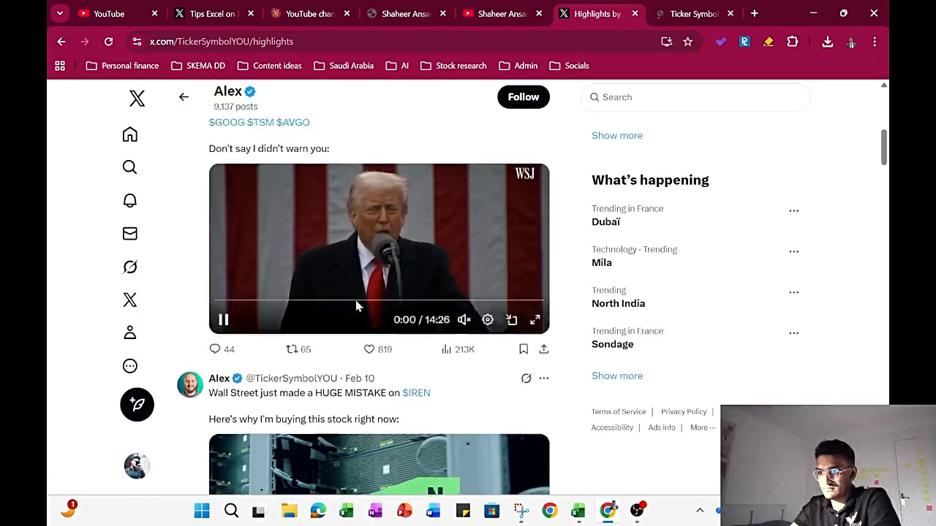
Step: Switch to the Ticker Symbol: YOU channel on YouTube and look through its list of videos
{"action": "left_click", "coordinate": [680, 8]}
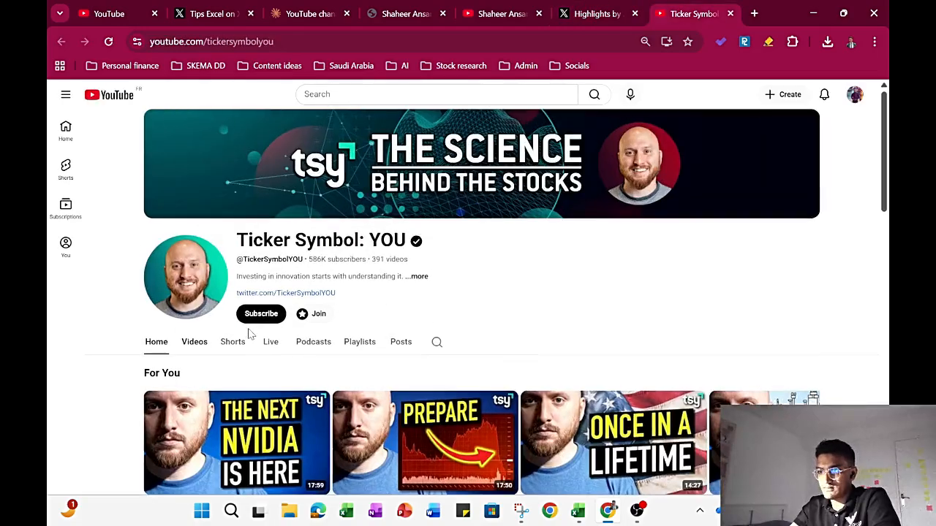
{"action": "left_click", "coordinate": [194, 350]}
{"action": "scroll", "coordinate": [511, 258], "scroll_direction": "down", "scroll_amount": 3}
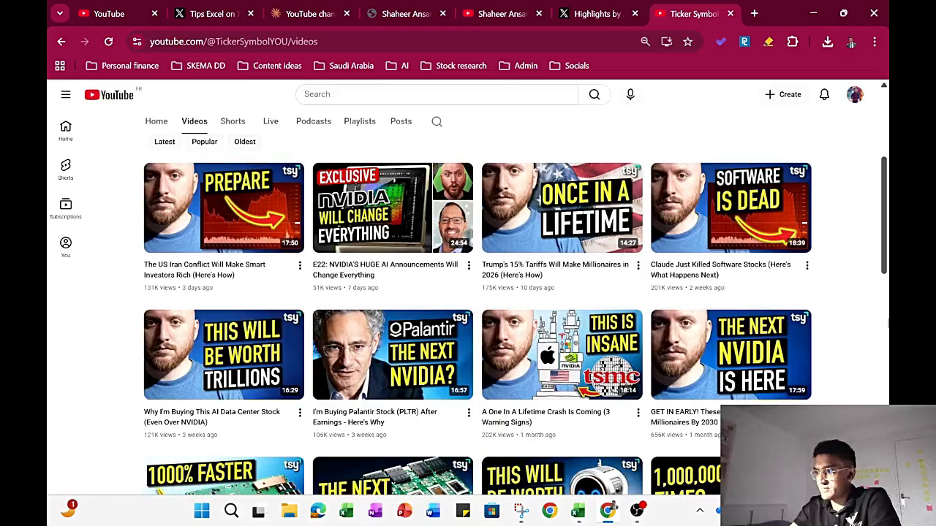
Step: Play the video "Claude Just Killed Software Stocks", decline the Premium renewal offer, and skip ahead to sample its style
{"action": "left_click", "coordinate": [728, 221]}
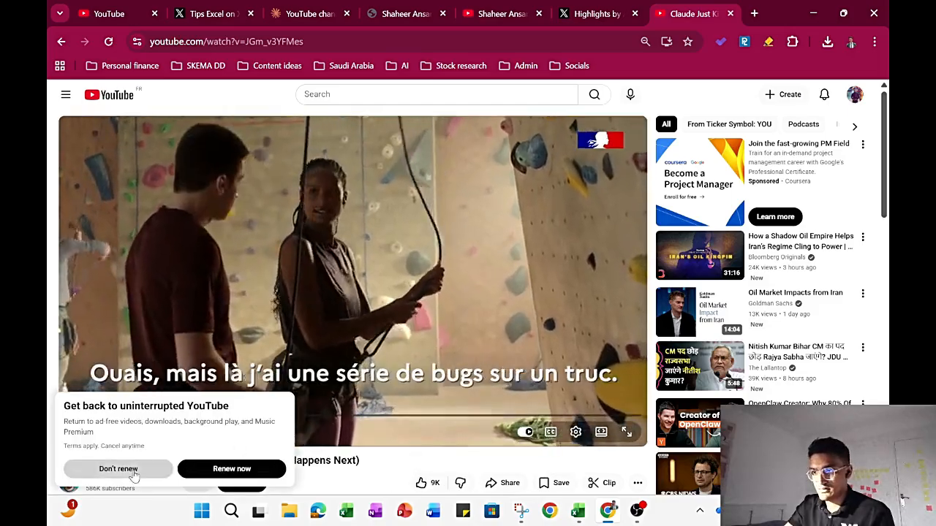
{"action": "left_click", "coordinate": [139, 470]}
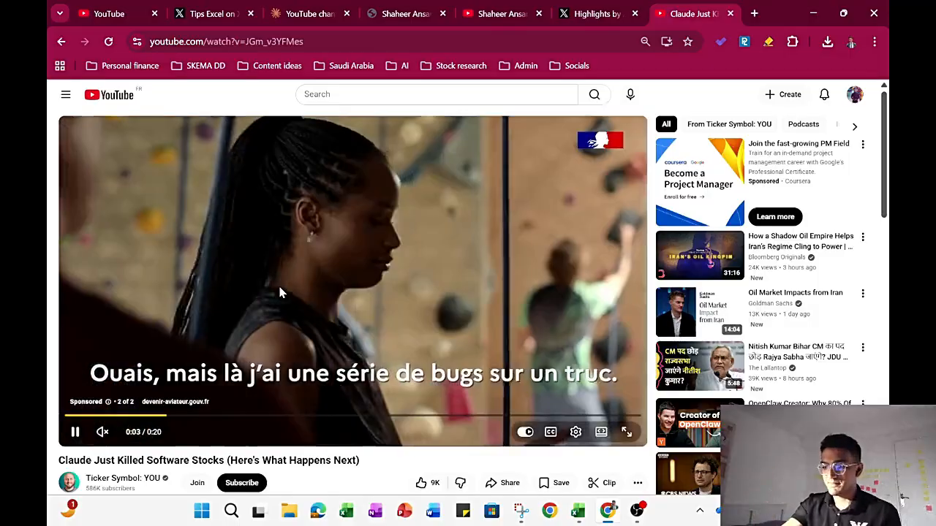
{"action": "key", "text": "F5"}
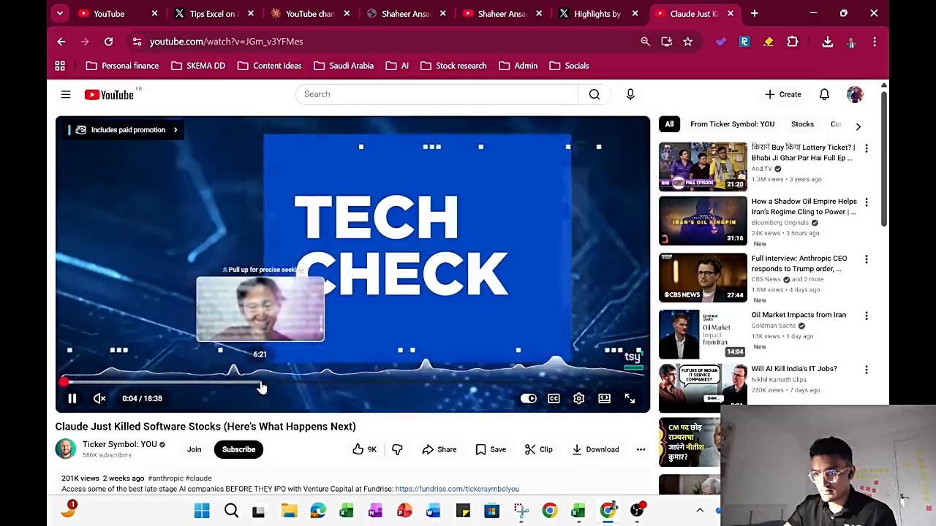
{"action": "left_click", "coordinate": [261, 382]}
{"action": "left_click", "coordinate": [373, 382]}
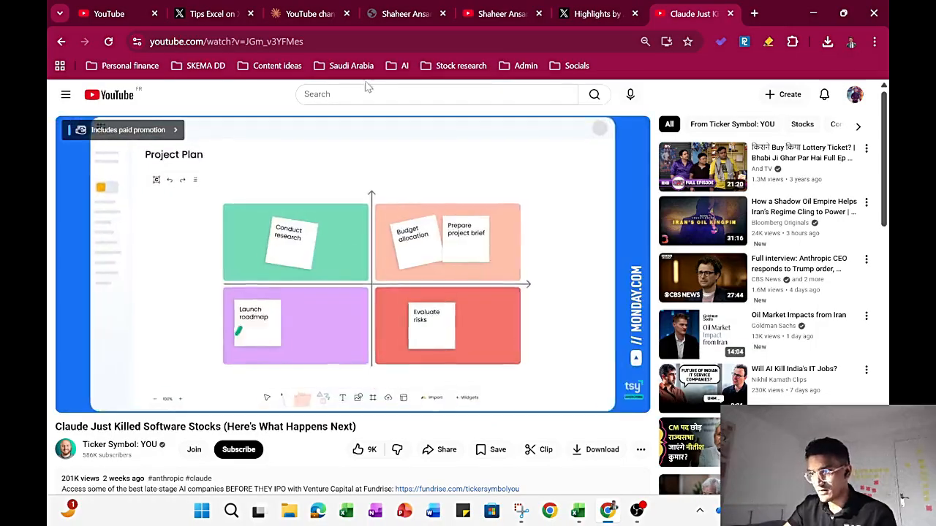
Step: Search YouTube for "andrei jikh" and open the Andrei Jikh channel
{"action": "left_click", "coordinate": [368, 92]}
{"action": "type", "text": "andrei jikh"}
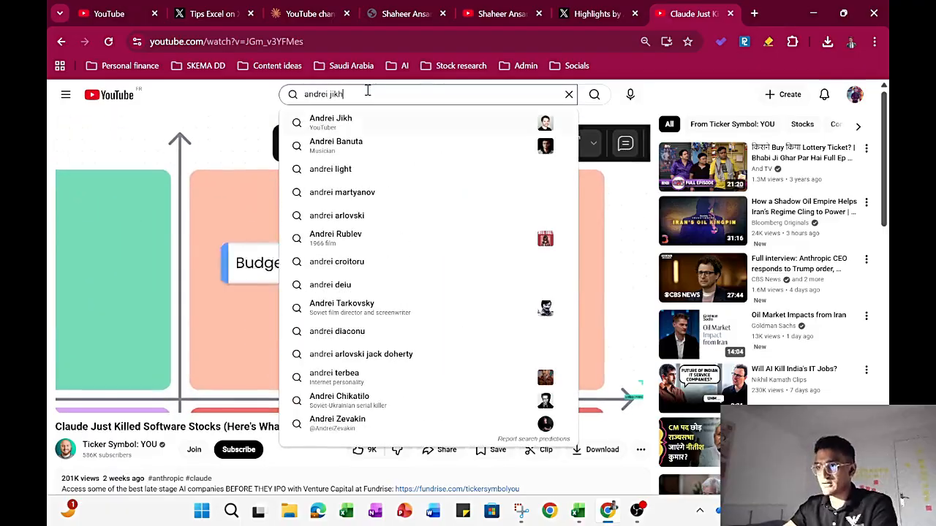
{"action": "key", "text": "Return"}
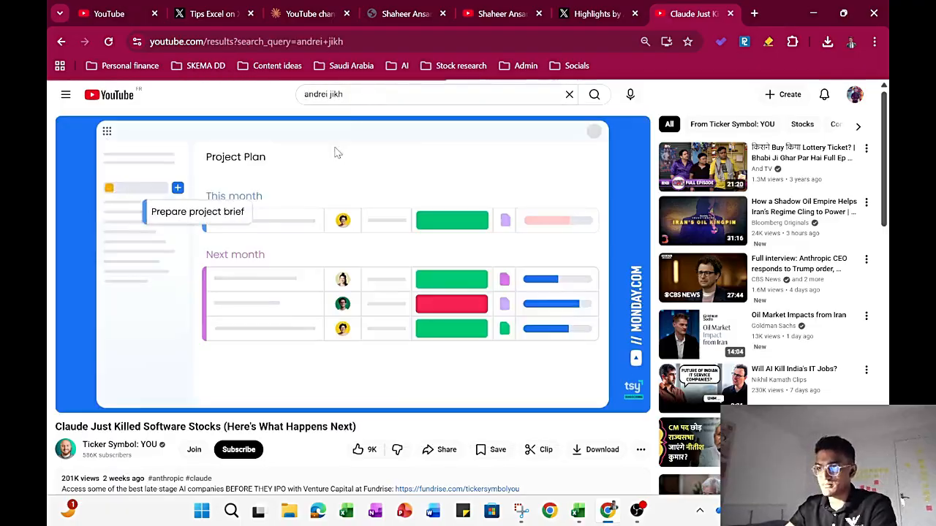
{"action": "left_click", "coordinate": [307, 188]}
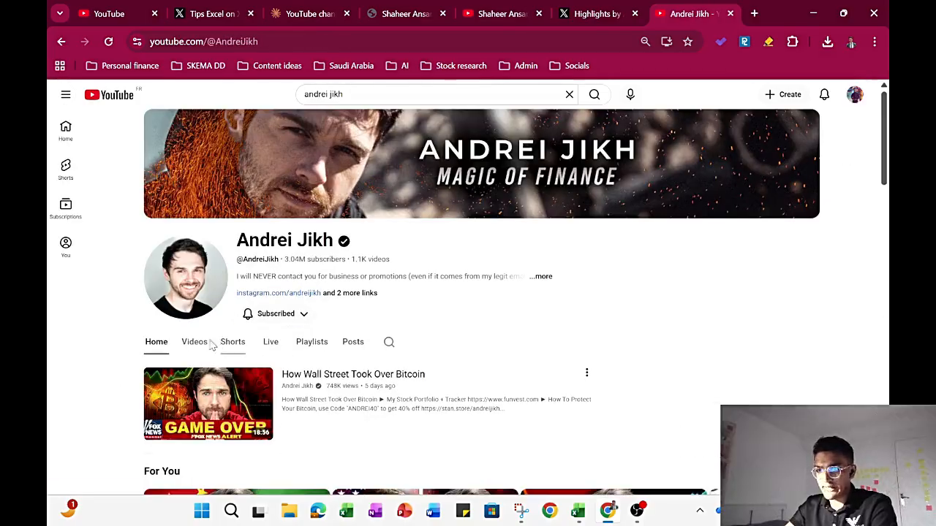
Step: Play "How Wall Street Took Over Bitcoin" from the channel's videos and skip to about the middle
{"action": "scroll", "coordinate": [372, 329], "scroll_direction": "down", "scroll_amount": 2}
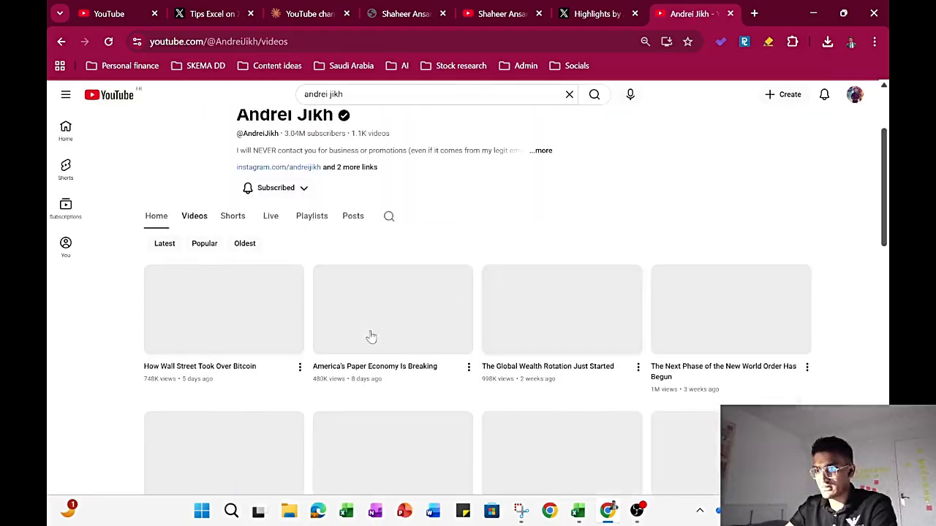
{"action": "left_click", "coordinate": [239, 324]}
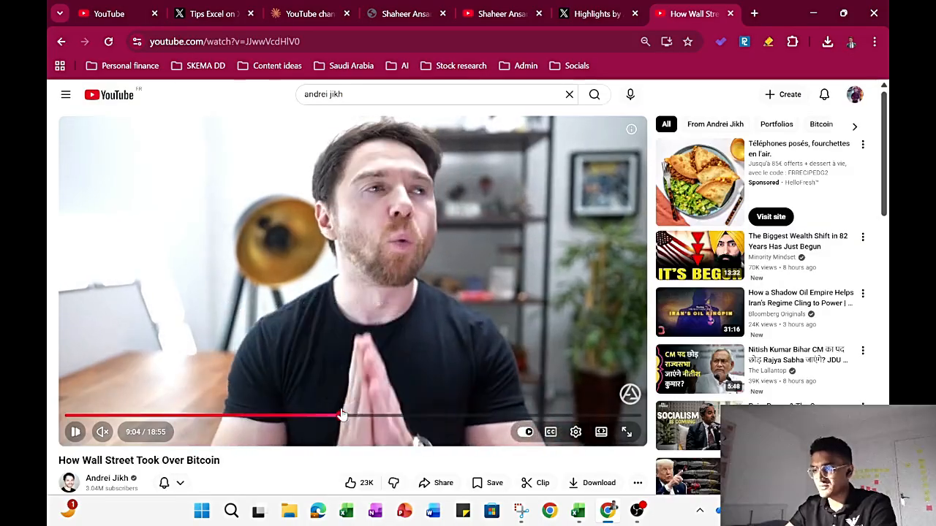
{"action": "left_click", "coordinate": [330, 415]}
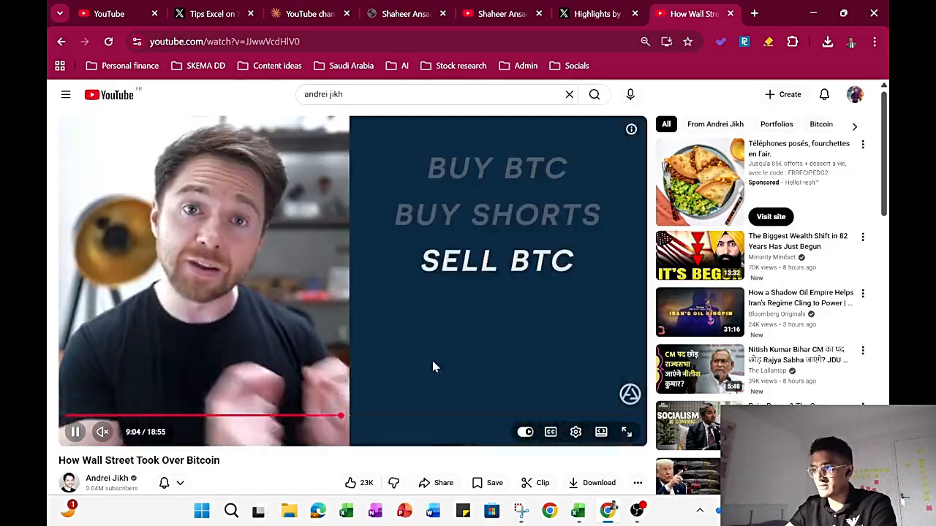
Step: Close the YouTube video's tab and return to the Claude chat with the channel-vibe question
{"action": "left_click", "coordinate": [730, 13]}
{"action": "left_click", "coordinate": [415, 6]}
{"action": "left_click", "coordinate": [365, 8]}
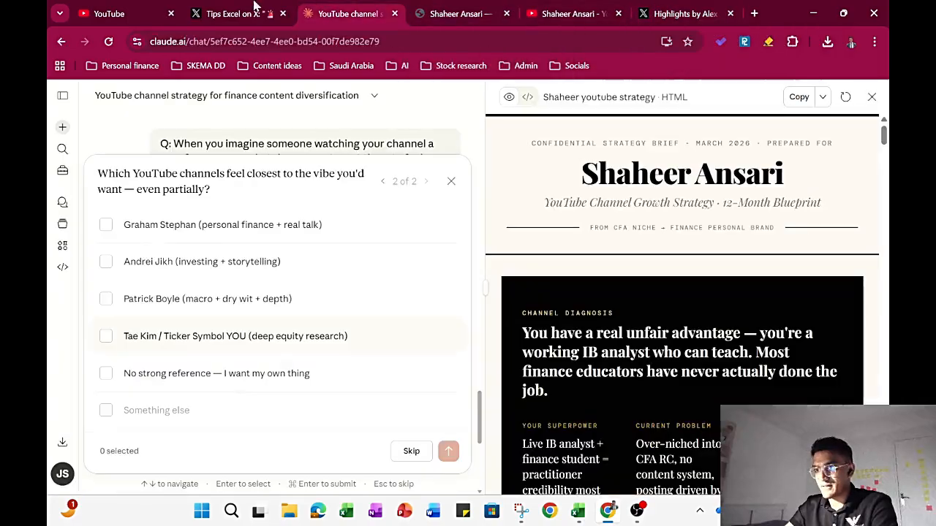
Step: Answer the channel-vibe question with Graham Stephan, Andrei Jikh, Patrick Boyle and the custom entry "MeetKevin", and submit it
{"action": "left_click", "coordinate": [106, 225]}
{"action": "left_click", "coordinate": [107, 264]}
{"action": "left_click", "coordinate": [106, 299]}
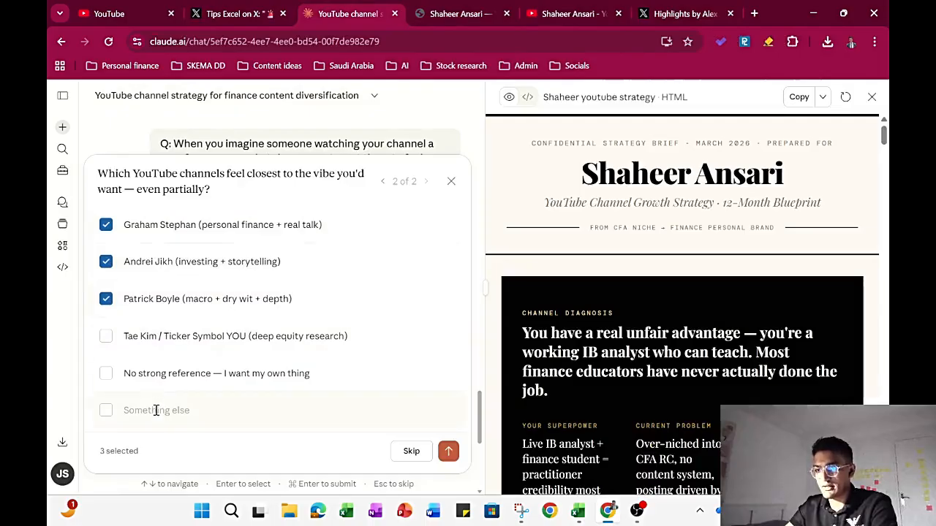
{"action": "left_click", "coordinate": [156, 410]}
{"action": "type", "text": "MeetKevin"}
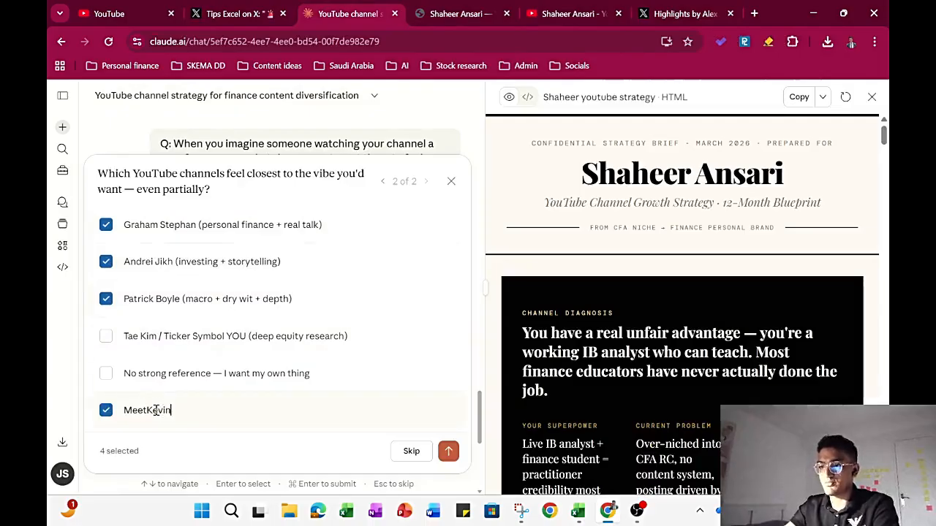
{"action": "left_click", "coordinate": [449, 452]}
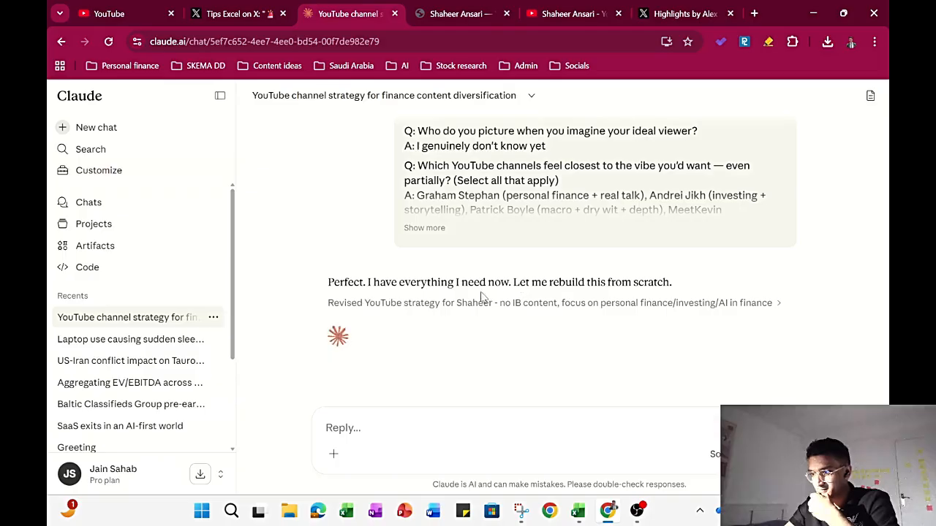
Step: Read Claude's reply and the generated strategy code's positioning note and descriptions of how each reference channel feels
{"action": "triple_click", "coordinate": [483, 283]}
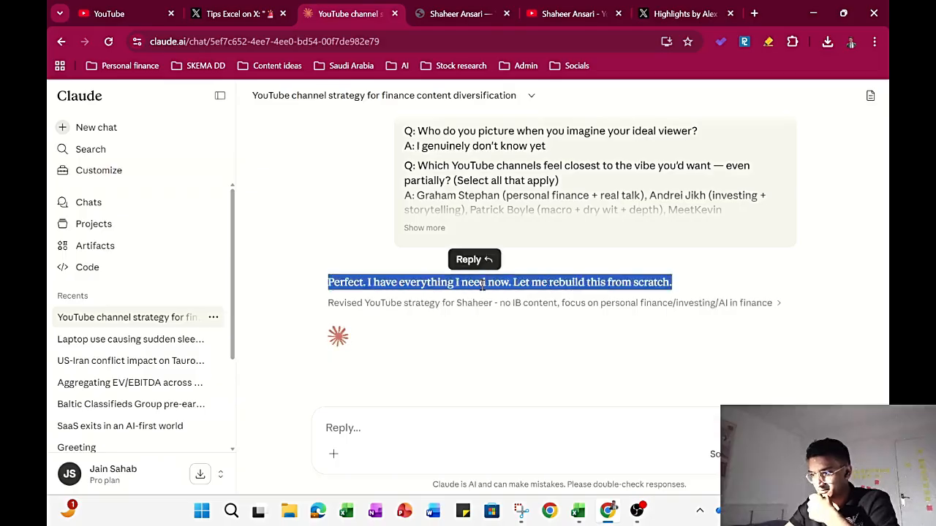
{"action": "left_click", "coordinate": [587, 271]}
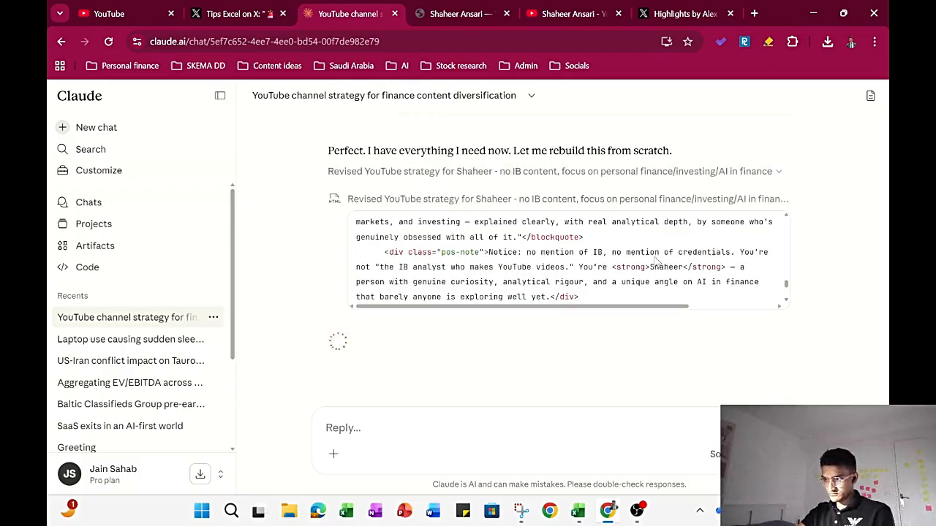
{"action": "left_click_drag", "start_coordinate": [627, 252], "coordinate": [757, 252]}
{"action": "left_click", "coordinate": [753, 252]}
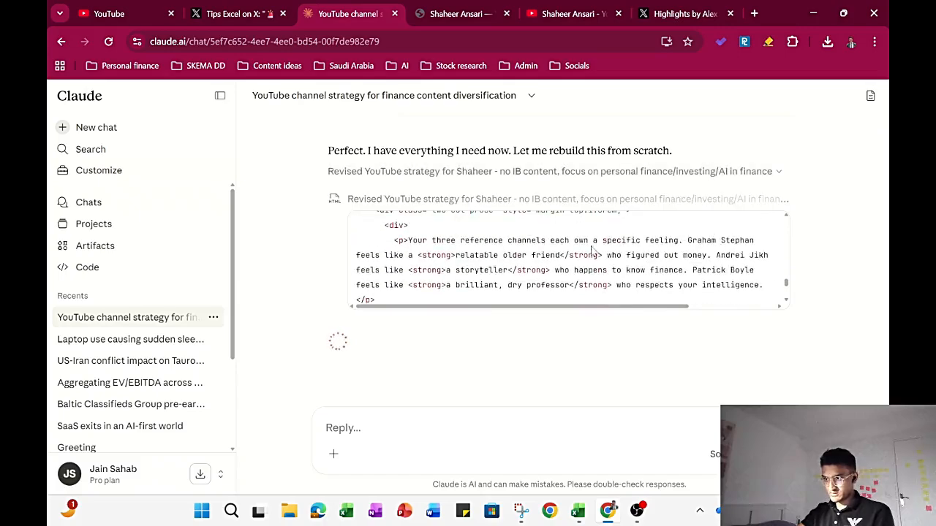
{"action": "left_click_drag", "start_coordinate": [375, 255], "coordinate": [716, 270]}
{"action": "left_click", "coordinate": [716, 271]}
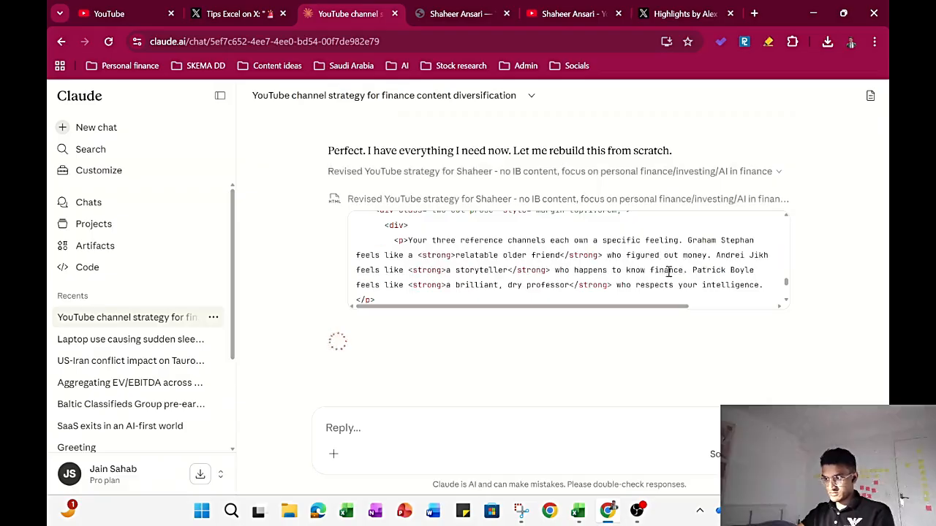
{"action": "left_click_drag", "start_coordinate": [380, 285], "coordinate": [707, 277]}
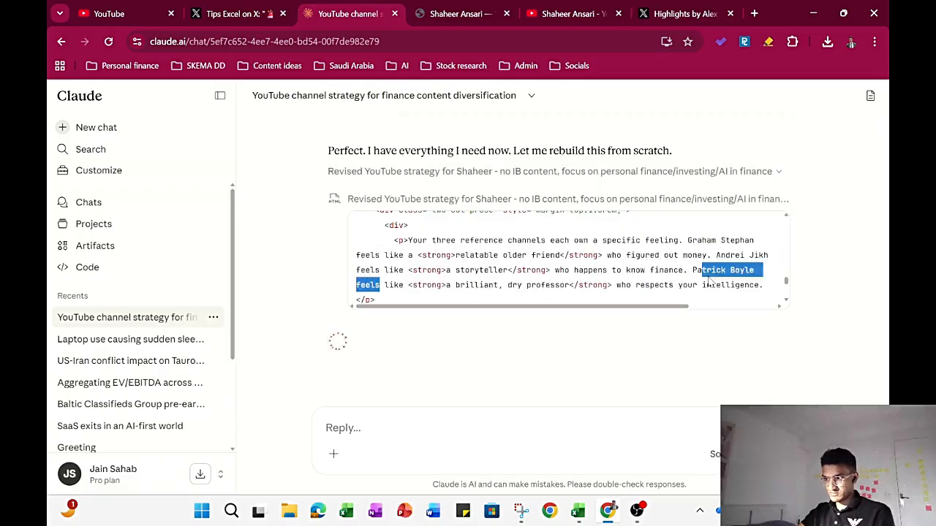
{"action": "left_click", "coordinate": [707, 277]}
{"action": "left_click_drag", "start_coordinate": [502, 285], "coordinate": [726, 286]}
{"action": "left_click", "coordinate": [726, 286]}
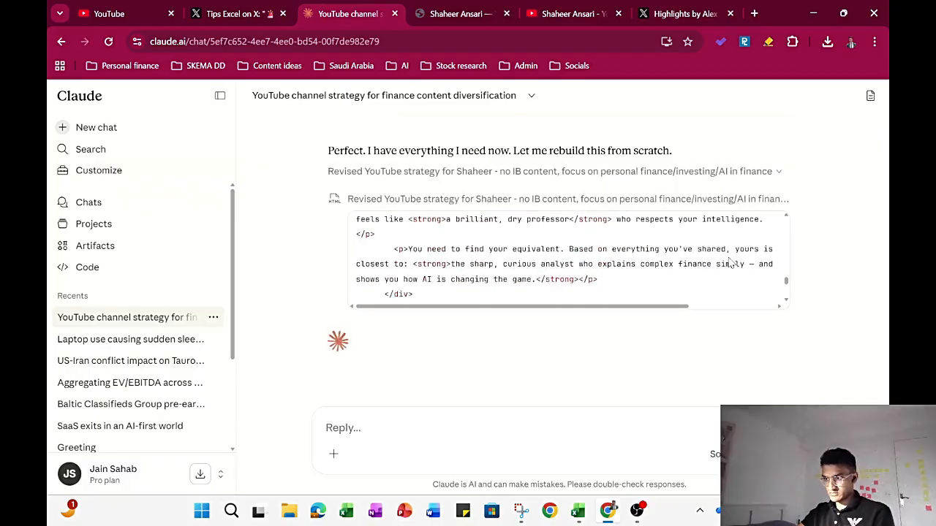
Step: Read the generated paragraph on finding an equivalent channel identity to the reference creators
{"action": "left_click_drag", "start_coordinate": [430, 249], "coordinate": [618, 270]}
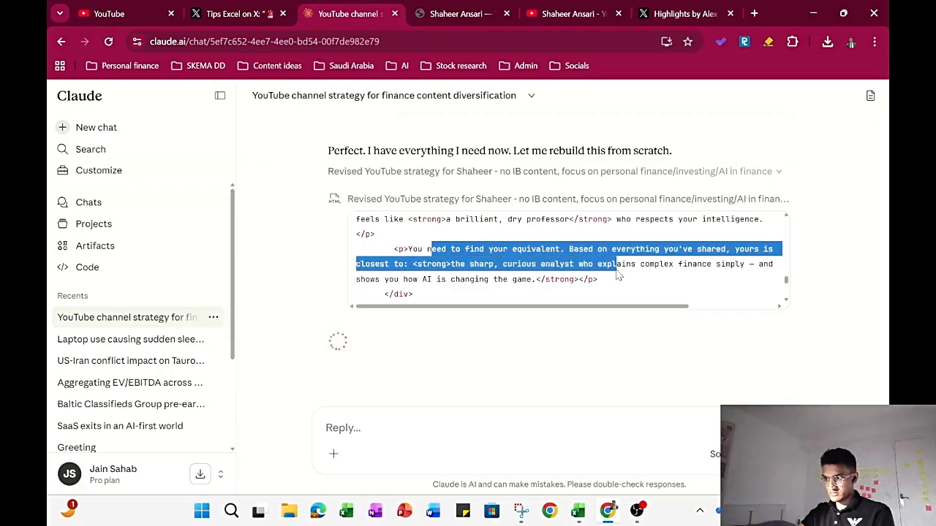
{"action": "left_click", "coordinate": [616, 271]}
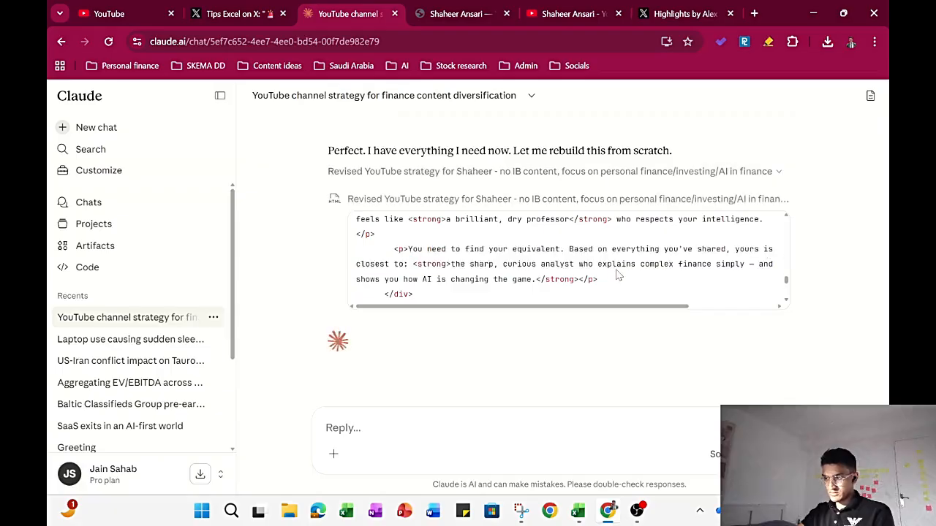
{"action": "left_click_drag", "start_coordinate": [412, 249], "coordinate": [520, 279]}
{"action": "left_click", "coordinate": [524, 259]}
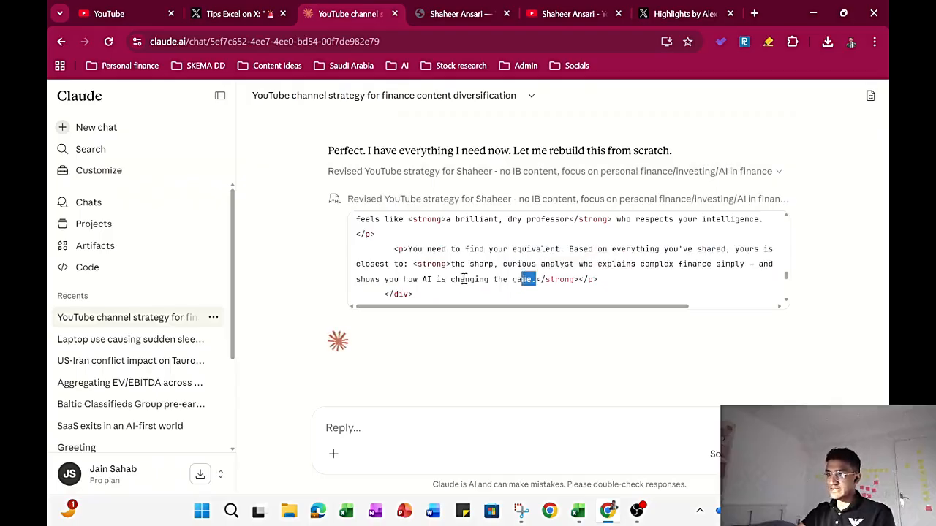
{"action": "left_click_drag", "start_coordinate": [463, 279], "coordinate": [403, 279]}
Step: Read the generated paragraphs on balancing practical with substantive content and on being personal on camera
{"action": "scroll", "coordinate": [653, 258], "scroll_direction": "down", "scroll_amount": 1}
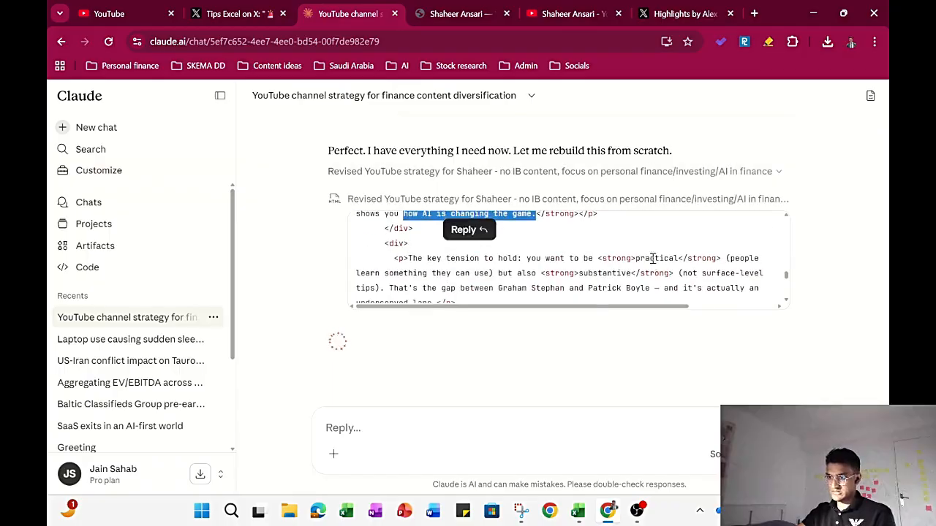
{"action": "left_click", "coordinate": [541, 265]}
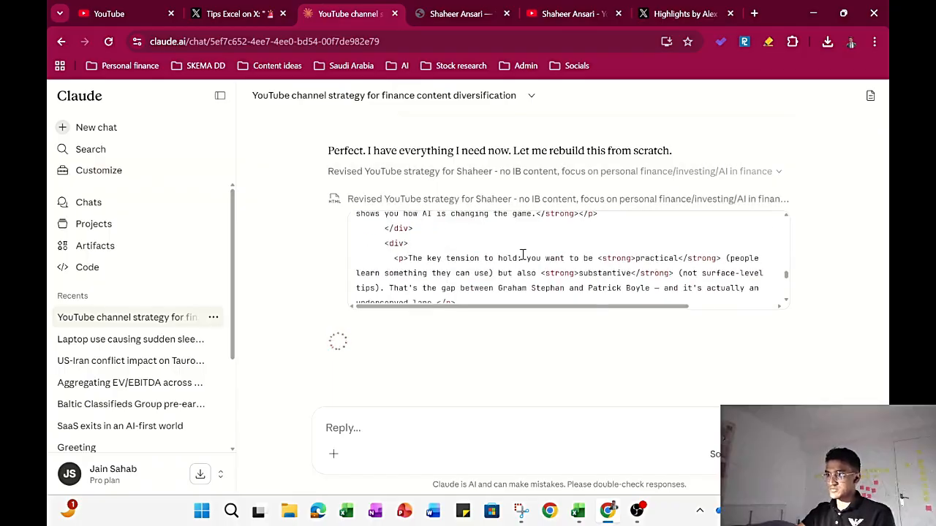
{"action": "left_click_drag", "start_coordinate": [522, 257], "coordinate": [728, 259]}
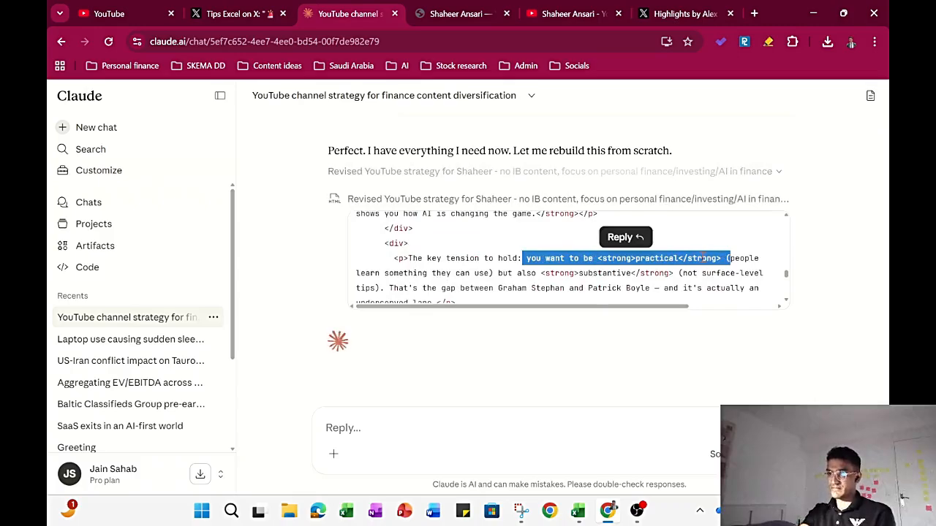
{"action": "left_click", "coordinate": [538, 269]}
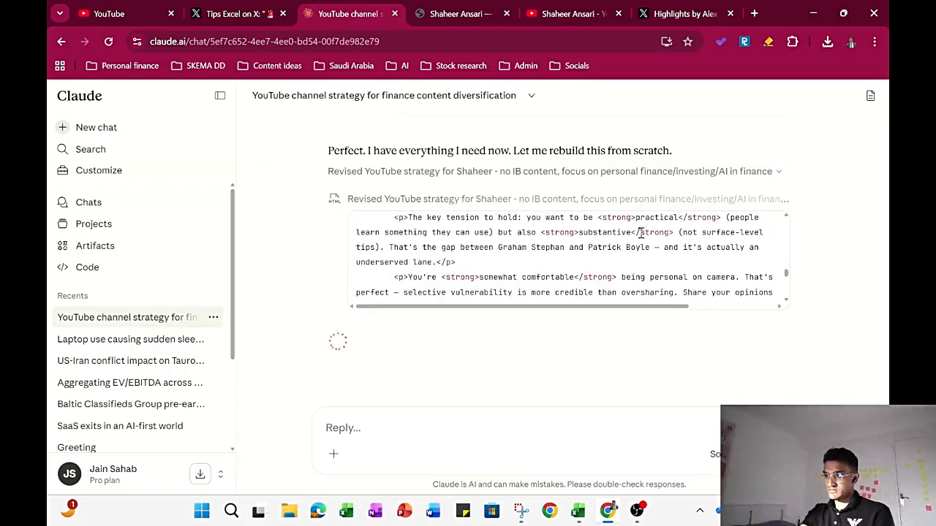
{"action": "left_click_drag", "start_coordinate": [383, 264], "coordinate": [451, 263]}
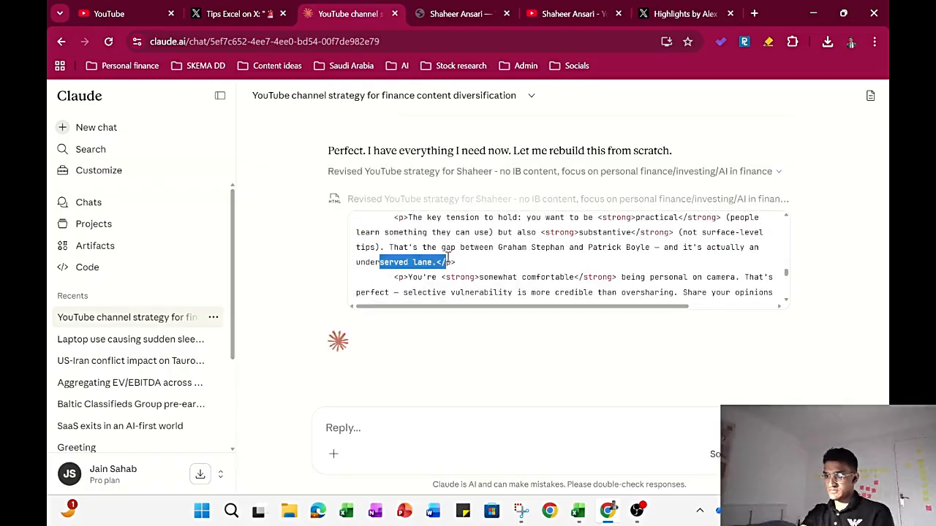
{"action": "left_click_drag", "start_coordinate": [722, 259], "coordinate": [738, 278]}
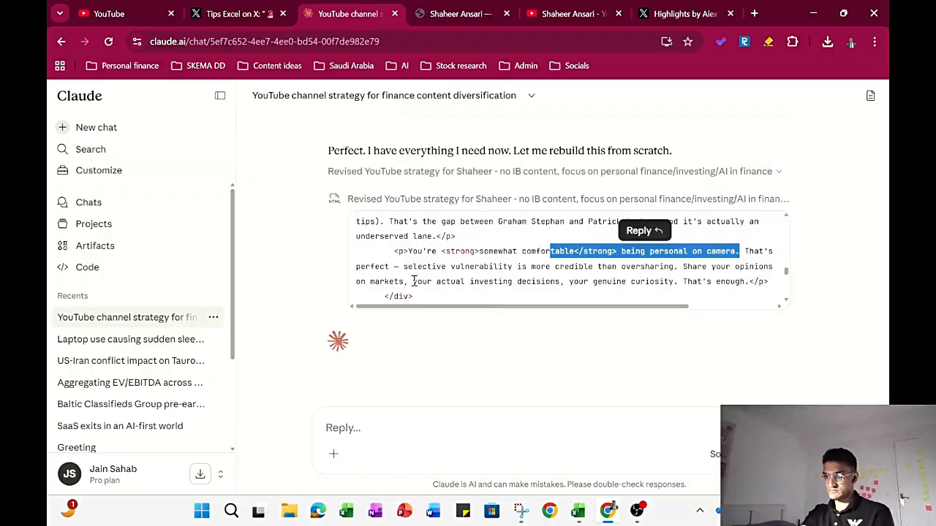
{"action": "left_click_drag", "start_coordinate": [413, 281], "coordinate": [762, 283]}
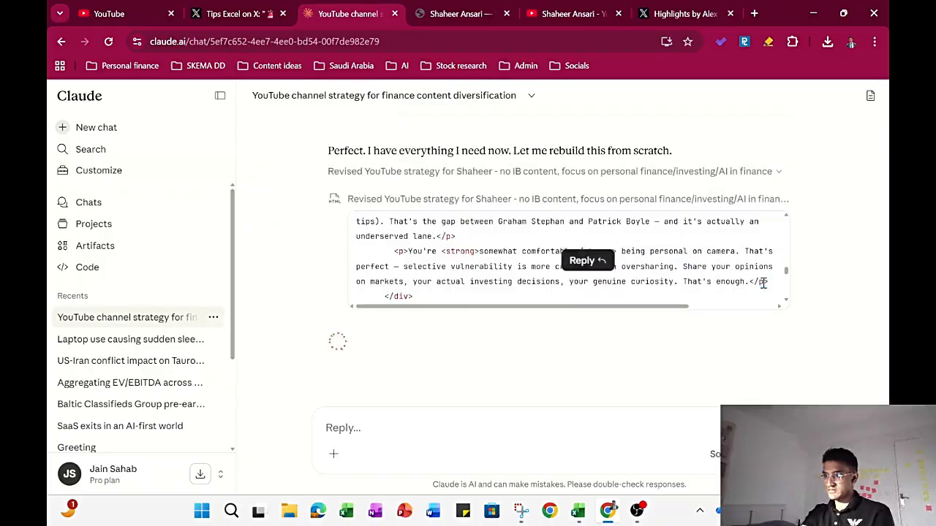
{"action": "left_click_drag", "start_coordinate": [414, 281], "coordinate": [680, 267]}
{"action": "left_click", "coordinate": [687, 277]}
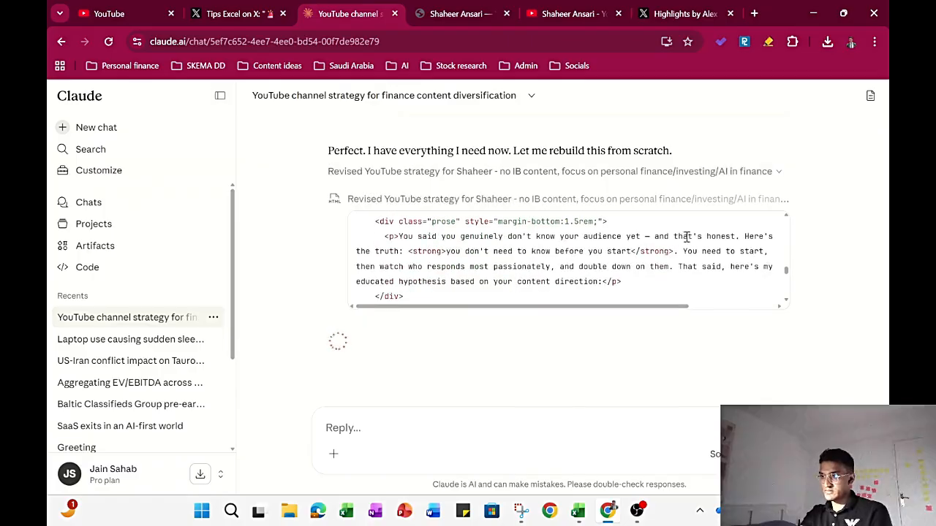
Step: Read the target audience hypothesis and the "Most Likely Primary Audience" persona in the strategy code
{"action": "left_click_drag", "start_coordinate": [389, 251], "coordinate": [718, 249]}
{"action": "left_click", "coordinate": [718, 249]}
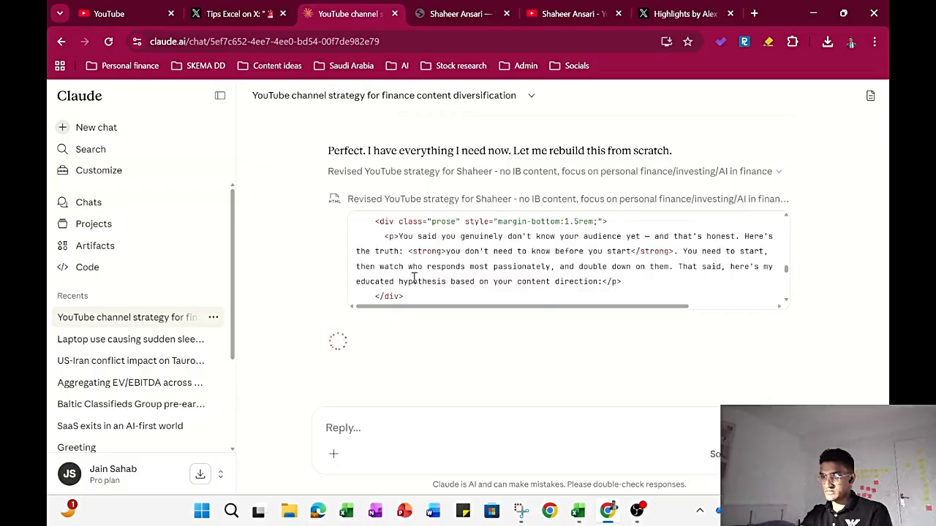
{"action": "left_click_drag", "start_coordinate": [414, 277], "coordinate": [633, 281]}
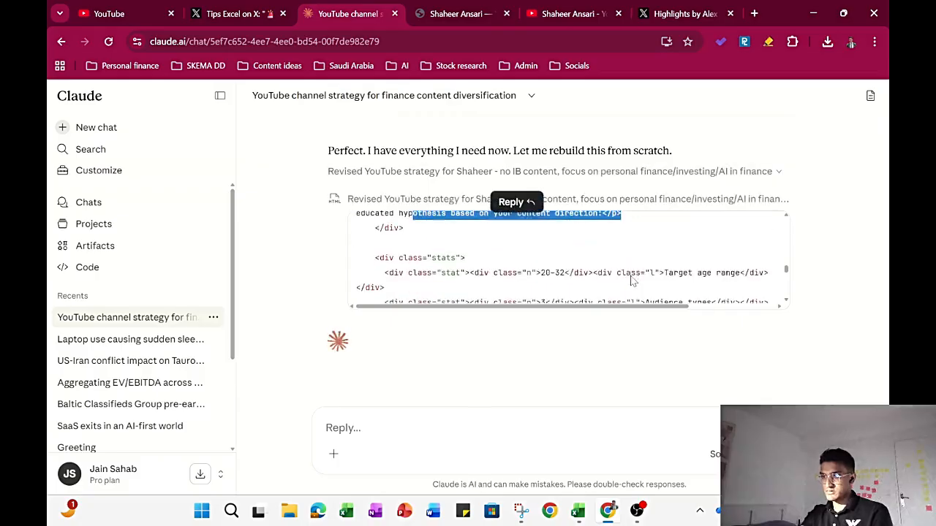
{"action": "scroll", "coordinate": [633, 281], "scroll_direction": "up", "scroll_amount": 2}
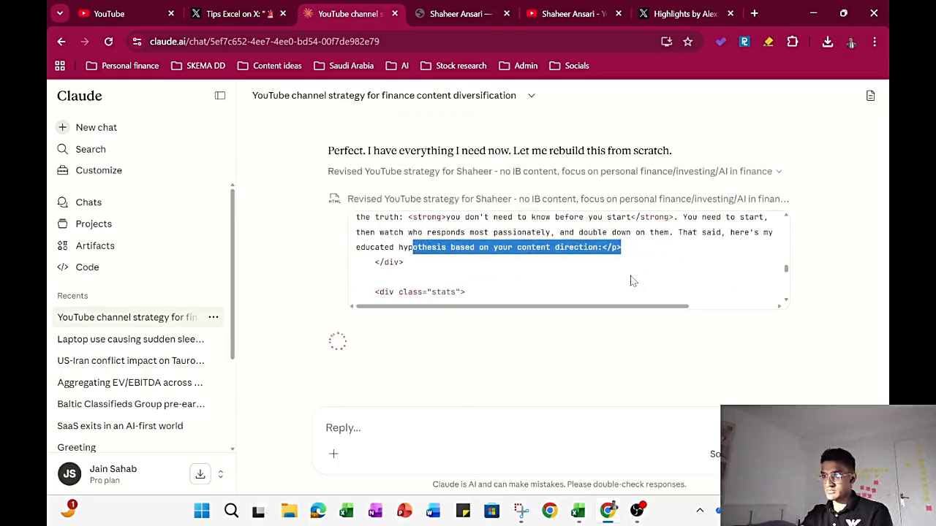
{"action": "scroll", "coordinate": [524, 263], "scroll_direction": "up", "scroll_amount": 2}
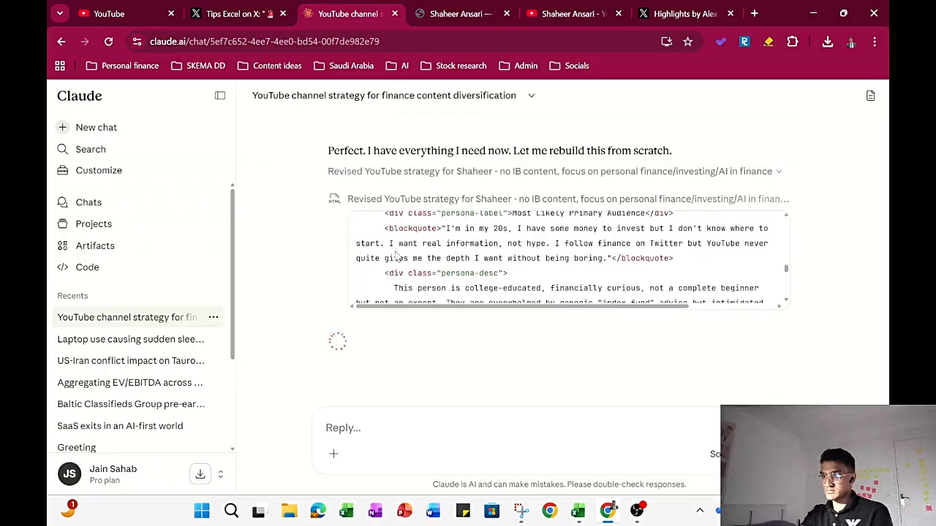
{"action": "left_click_drag", "start_coordinate": [389, 248], "coordinate": [694, 258]}
{"action": "left_click", "coordinate": [696, 257]}
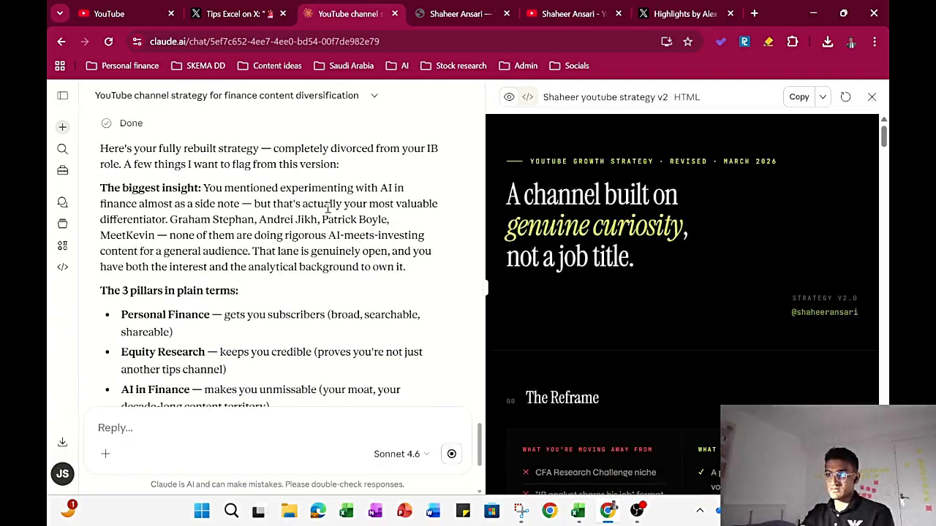
Step: Review Claude's summary of the rebuilt strategy, covering the biggest insight, the three content pillars and the "One honest thing" note
{"action": "left_click_drag", "start_coordinate": [106, 220], "coordinate": [139, 266]}
{"action": "left_click", "coordinate": [167, 265]}
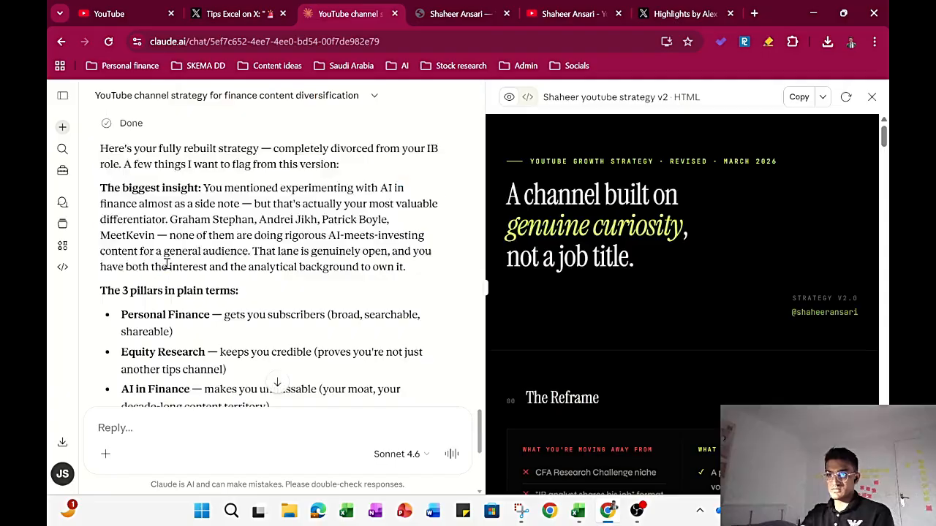
{"action": "scroll", "coordinate": [166, 264], "scroll_direction": "down", "scroll_amount": 1}
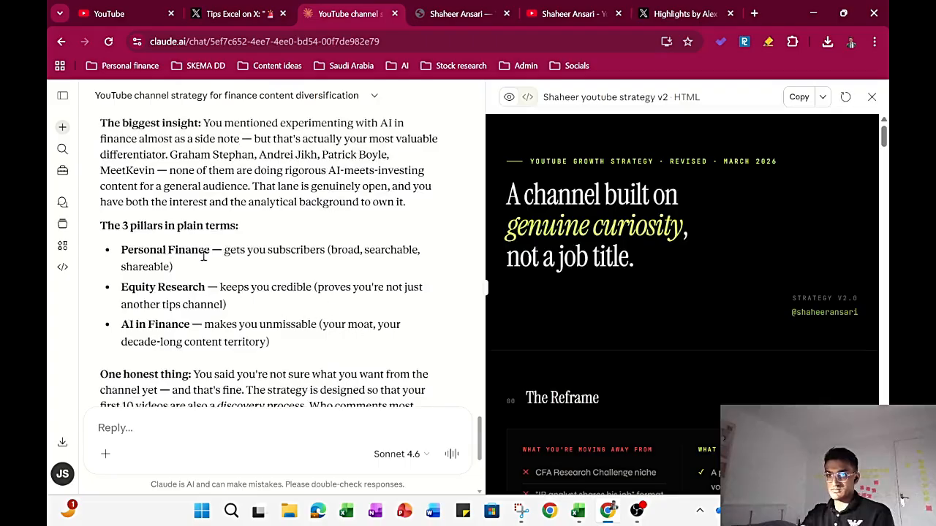
{"action": "left_click_drag", "start_coordinate": [236, 254], "coordinate": [384, 260]}
{"action": "left_click", "coordinate": [384, 259]}
{"action": "scroll", "coordinate": [383, 259], "scroll_direction": "down", "scroll_amount": 3}
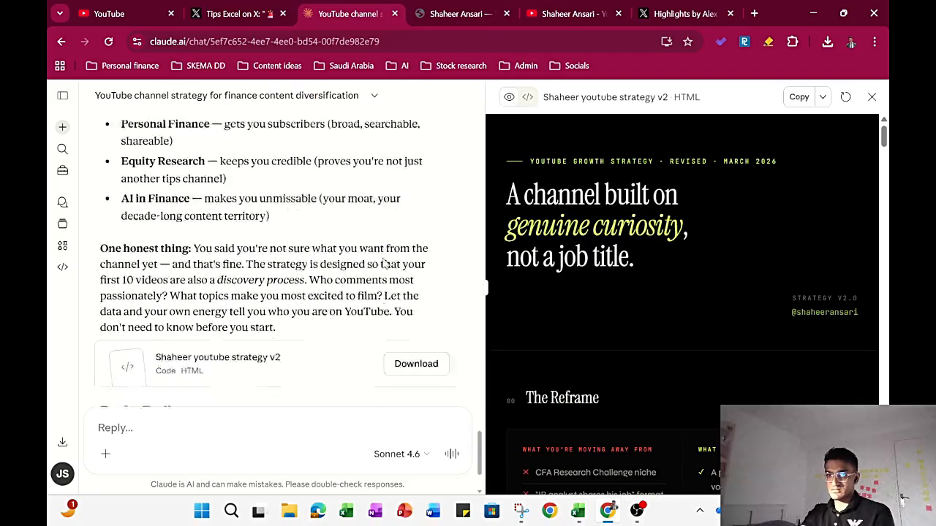
{"action": "scroll", "coordinate": [298, 174], "scroll_direction": "up", "scroll_amount": 1}
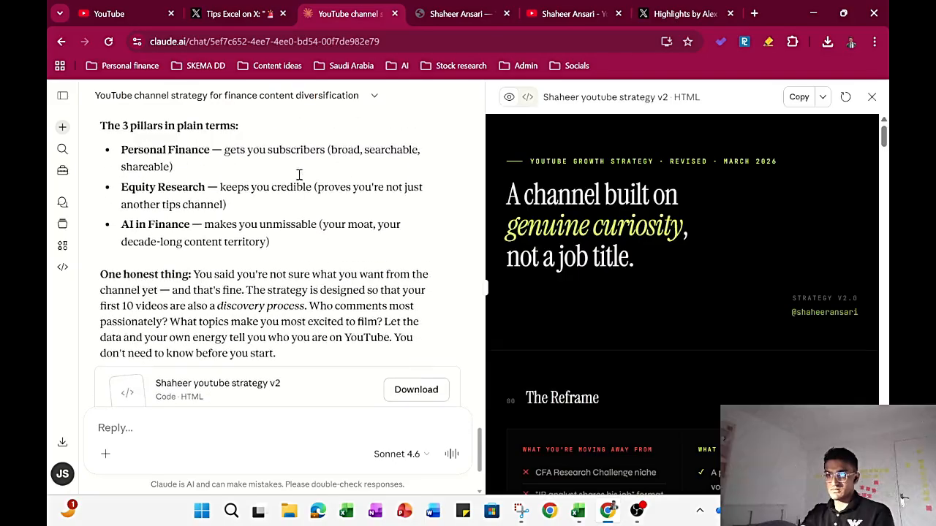
{"action": "triple_click", "coordinate": [249, 219]}
{"action": "left_click", "coordinate": [300, 223]}
Step: Download the version 2 YouTube strategy artifact as an HTML file and open it in the browser
{"action": "left_click", "coordinate": [818, 100]}
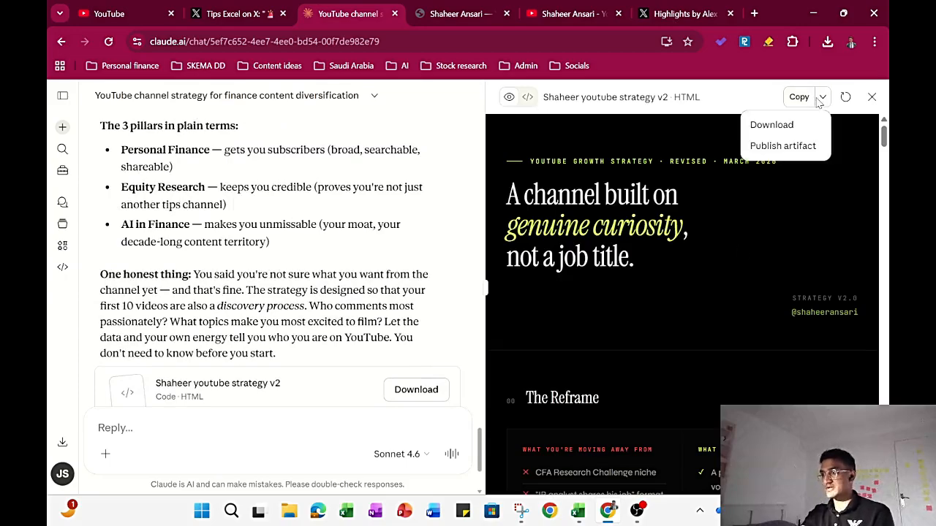
{"action": "left_click", "coordinate": [791, 133]}
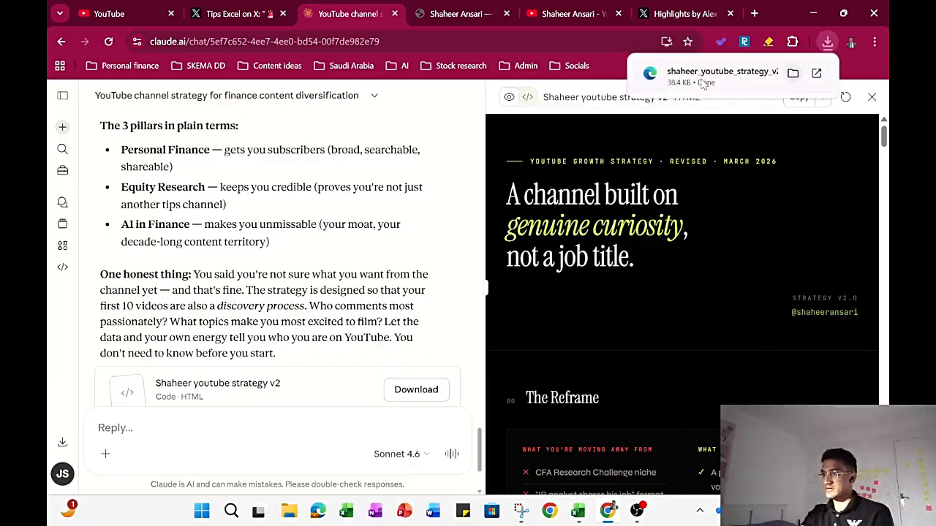
{"action": "left_click", "coordinate": [722, 76]}
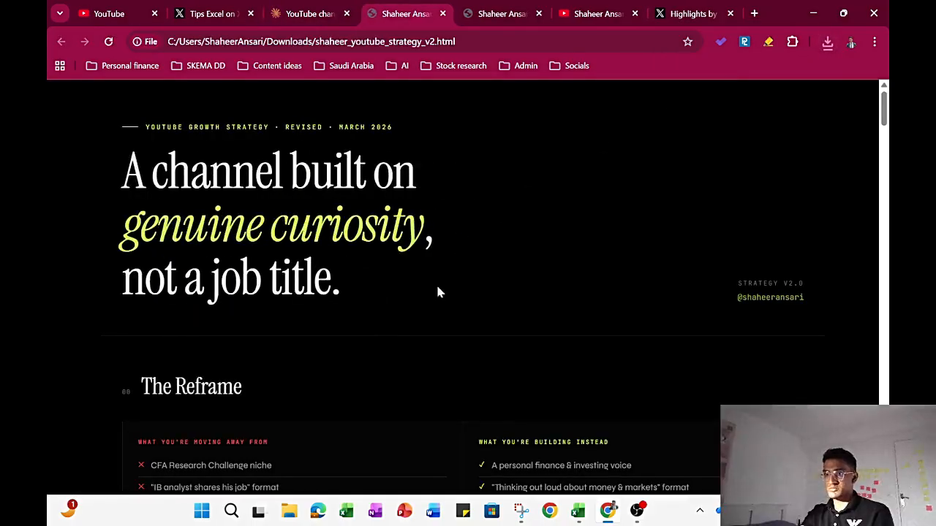
Step: Review the strategy's Reframe section, comparing the "What you're moving away from" list with "What you're building instead"
{"action": "scroll", "coordinate": [446, 303], "scroll_direction": "down", "scroll_amount": 4}
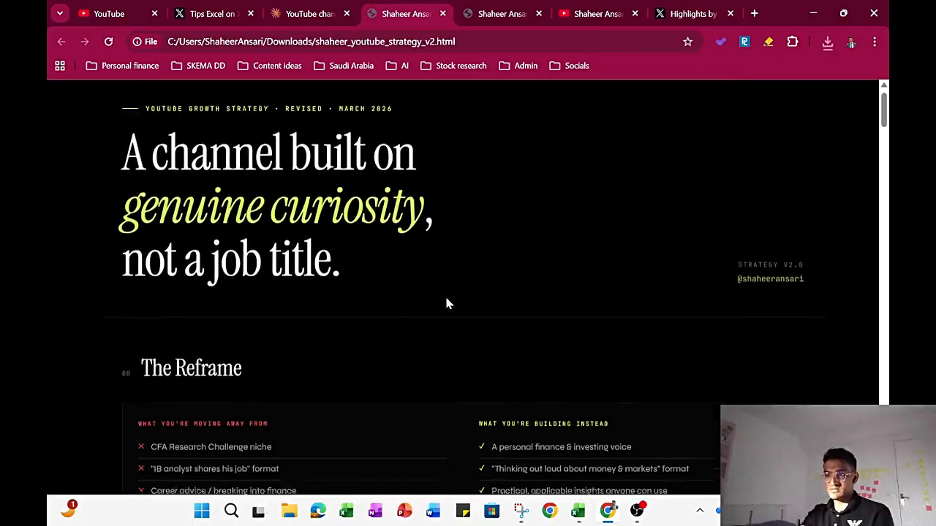
{"action": "scroll", "coordinate": [225, 199], "scroll_direction": "up", "scroll_amount": 3}
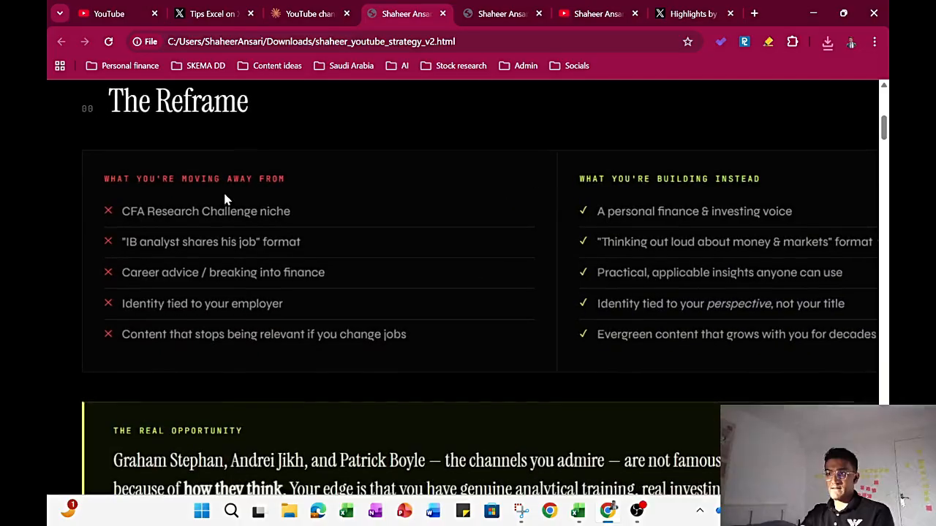
{"action": "left_click_drag", "start_coordinate": [123, 249], "coordinate": [296, 242]}
{"action": "left_click", "coordinate": [329, 240]}
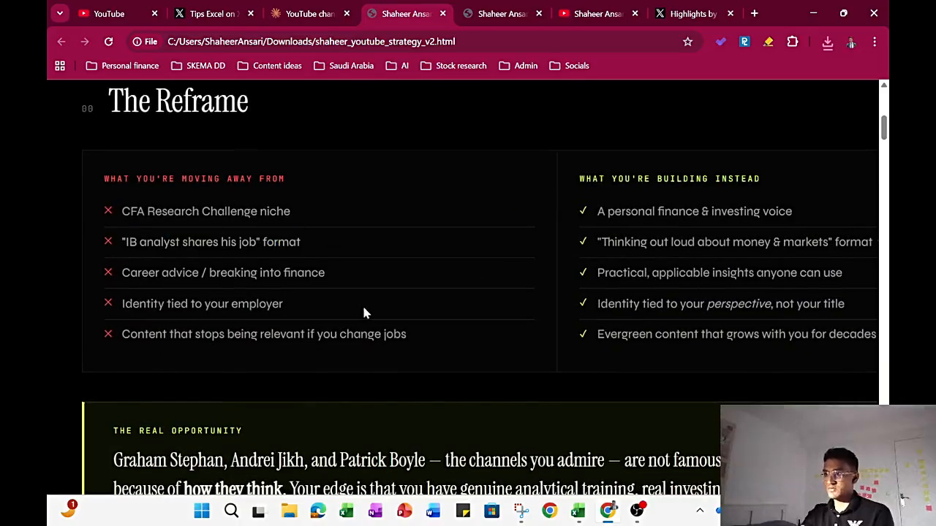
{"action": "scroll", "coordinate": [363, 312], "scroll_direction": "right", "scroll_amount": 1}
{"action": "scroll", "coordinate": [363, 313], "scroll_direction": "left", "scroll_amount": 2}
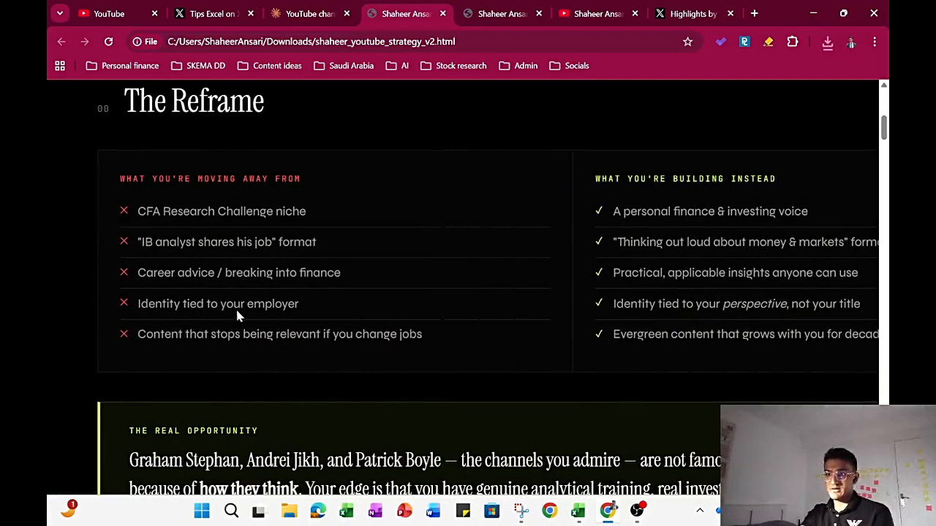
{"action": "triple_click", "coordinate": [366, 331]}
{"action": "left_click", "coordinate": [432, 337]}
{"action": "scroll", "coordinate": [432, 337], "scroll_direction": "right", "scroll_amount": 3}
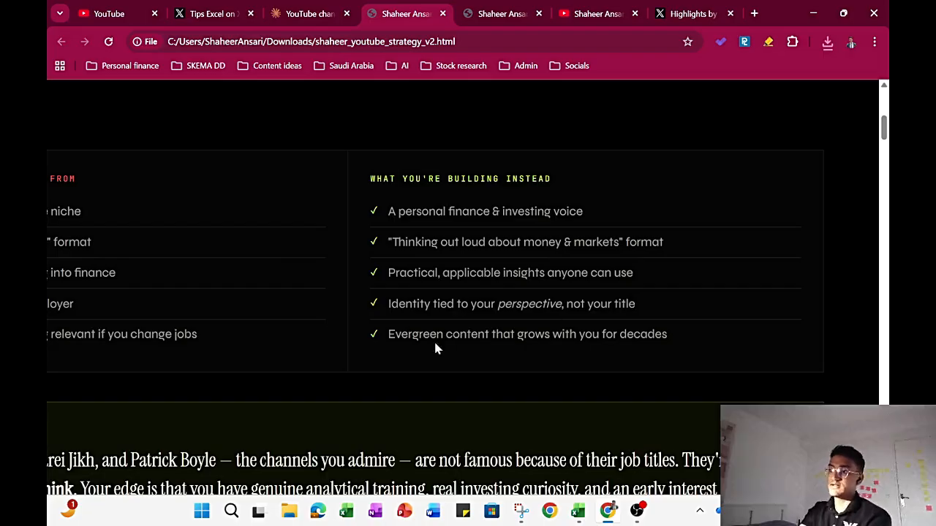
{"action": "triple_click", "coordinate": [497, 337]}
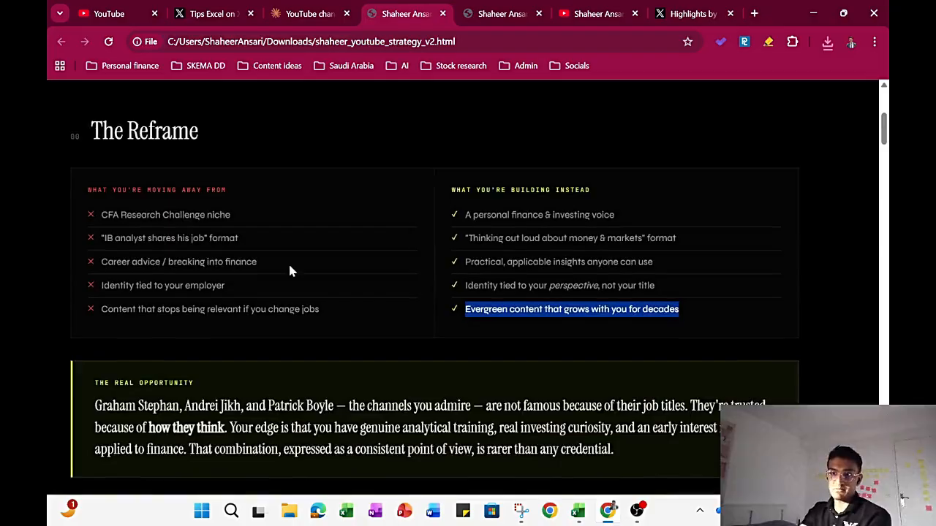
Step: Read "The Real Opportunity" callout below the Reframe comparison and revisit the strategy's headline
{"action": "scroll", "coordinate": [290, 270], "scroll_direction": "down", "scroll_amount": 3}
{"action": "scroll", "coordinate": [290, 271], "scroll_direction": "up", "scroll_amount": 1}
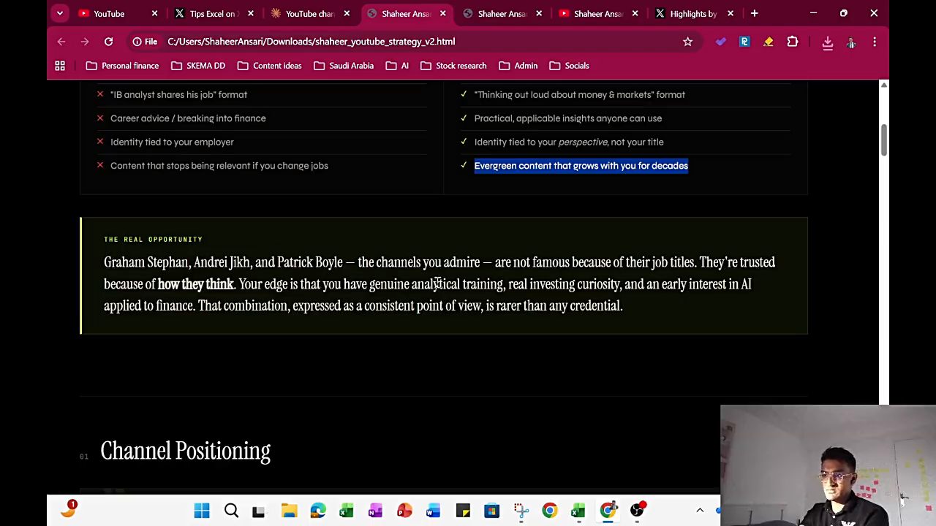
{"action": "scroll", "coordinate": [584, 305], "scroll_direction": "down", "scroll_amount": 4}
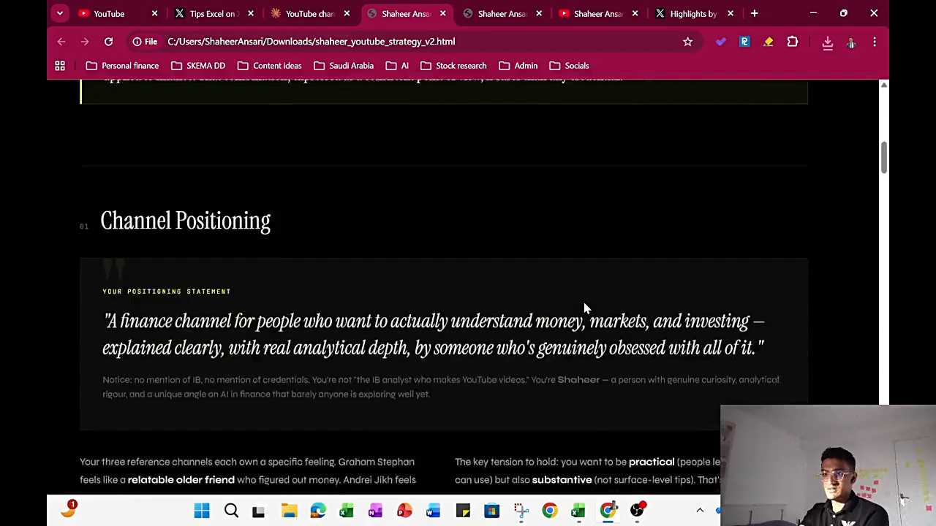
{"action": "scroll", "coordinate": [585, 307], "scroll_direction": "up", "scroll_amount": 4}
{"action": "scroll", "coordinate": [464, 318], "scroll_direction": "up", "scroll_amount": 6}
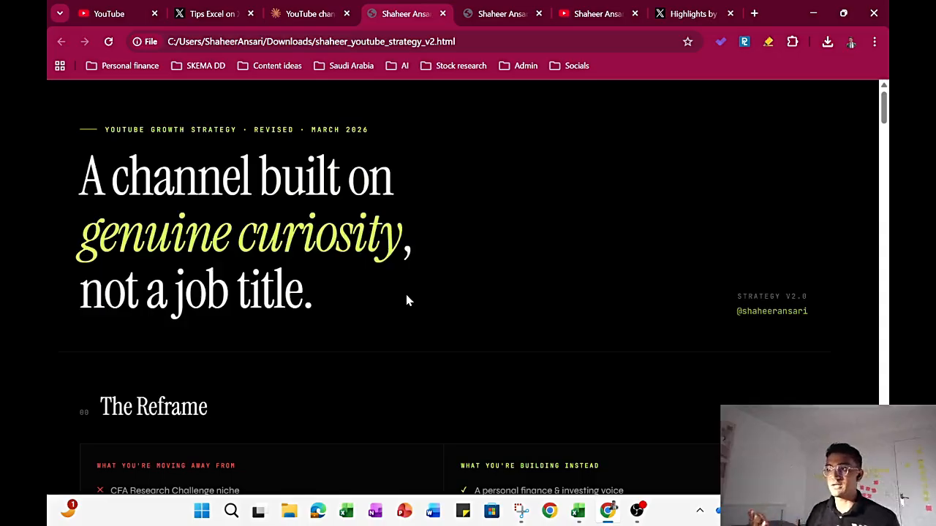
{"action": "scroll", "coordinate": [407, 300], "scroll_direction": "down", "scroll_amount": 10}
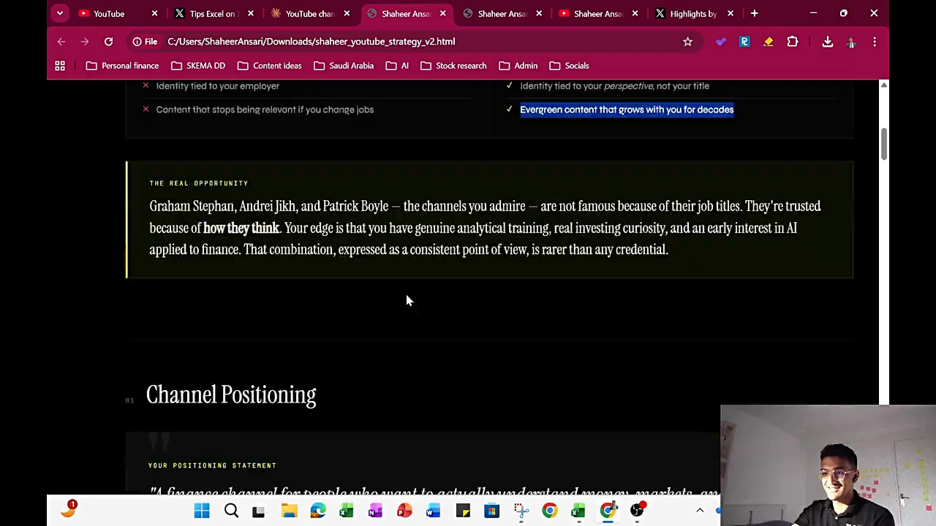
Step: Read the positioning statement under Channel Positioning and skim the paragraphs on the reference channels below it
{"action": "scroll", "coordinate": [379, 312], "scroll_direction": "down", "scroll_amount": 1}
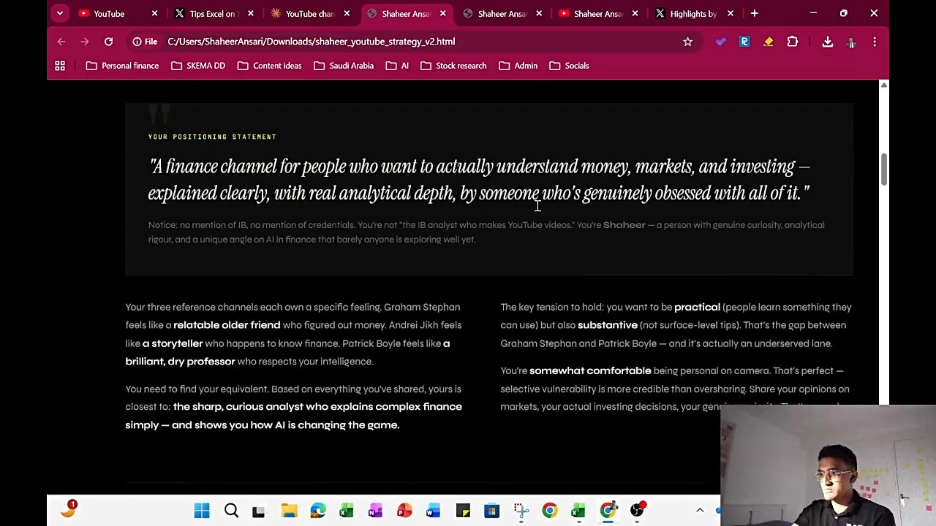
{"action": "scroll", "coordinate": [537, 207], "scroll_direction": "right", "scroll_amount": 2}
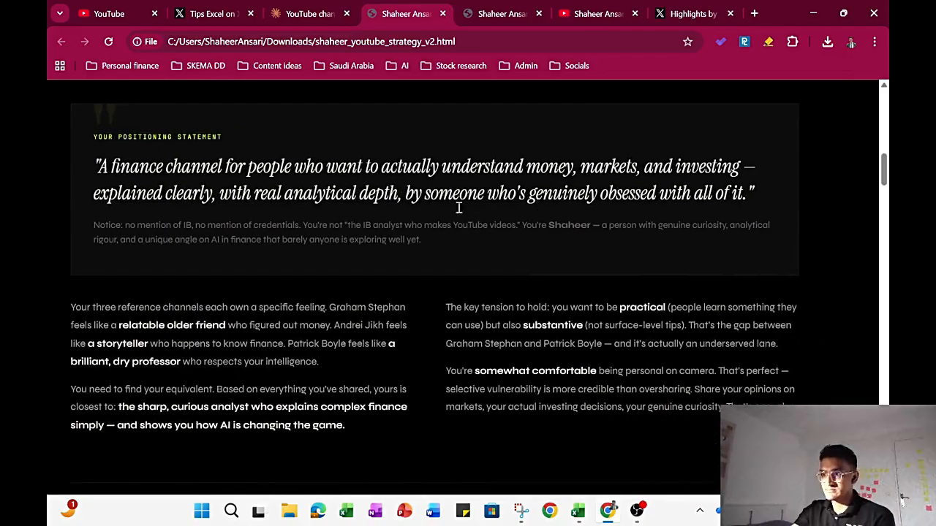
{"action": "left_click_drag", "start_coordinate": [509, 196], "coordinate": [758, 188]}
{"action": "left_click", "coordinate": [753, 193]}
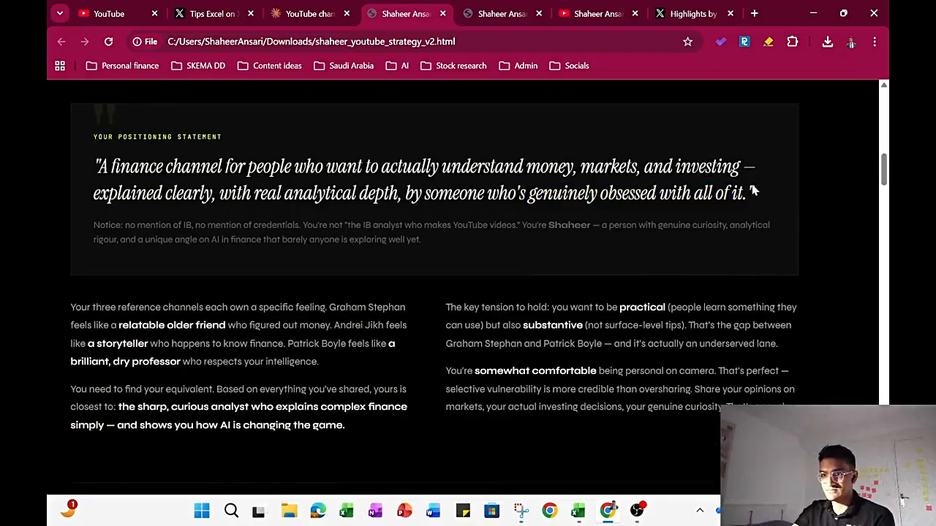
{"action": "scroll", "coordinate": [388, 261], "scroll_direction": "down", "scroll_amount": 1}
{"action": "scroll", "coordinate": [388, 261], "scroll_direction": "up", "scroll_amount": 1}
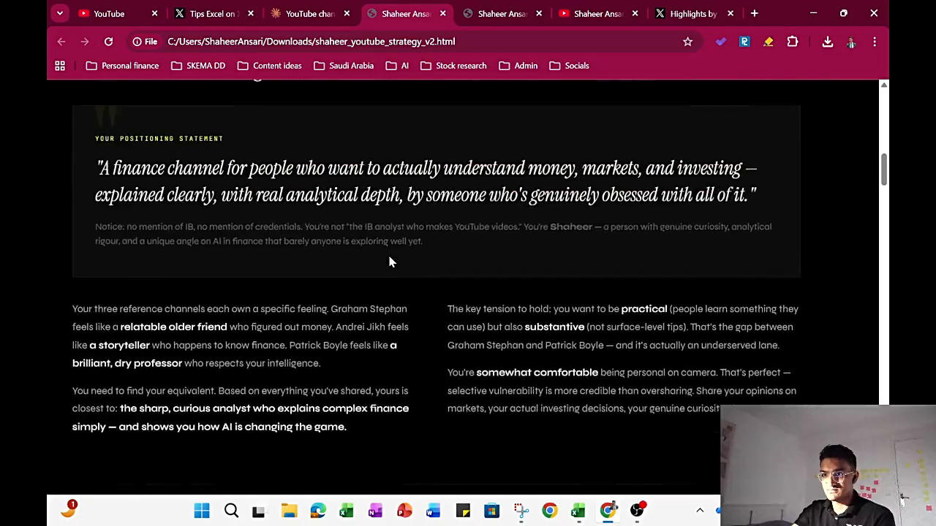
{"action": "scroll", "coordinate": [389, 262], "scroll_direction": "left", "scroll_amount": 2}
{"action": "scroll", "coordinate": [389, 261], "scroll_direction": "down", "scroll_amount": 3}
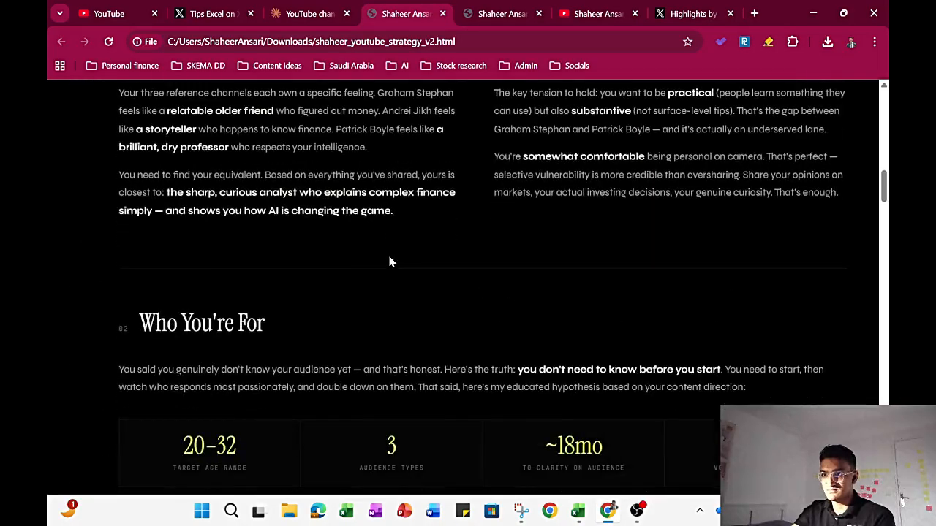
{"action": "scroll", "coordinate": [389, 262], "scroll_direction": "up", "scroll_amount": 3}
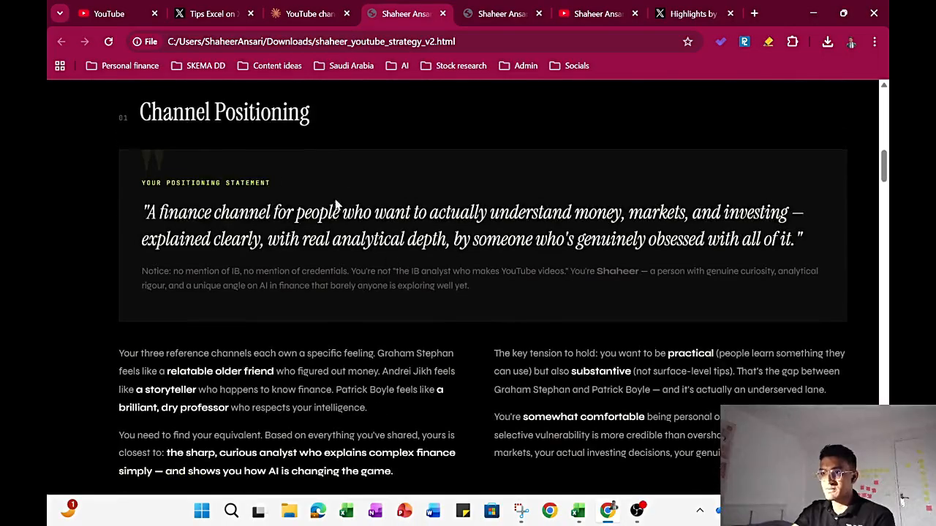
Step: Highlight and reread the second line of the positioning statement, about analytical depth and genuine obsession
{"action": "left_click_drag", "start_coordinate": [359, 233], "coordinate": [782, 232]}
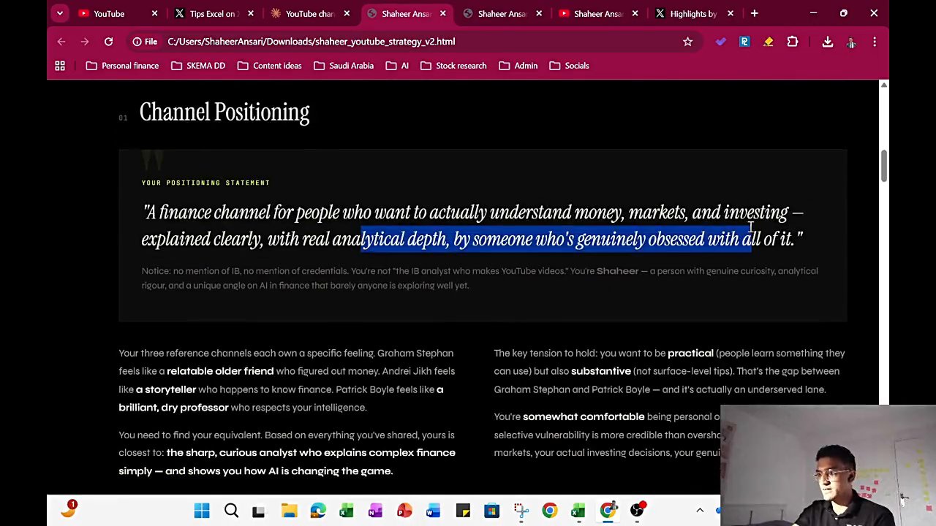
{"action": "left_click", "coordinate": [781, 233]}
{"action": "scroll", "coordinate": [494, 241], "scroll_direction": "right", "scroll_amount": 1}
{"action": "scroll", "coordinate": [494, 241], "scroll_direction": "right", "scroll_amount": 1}
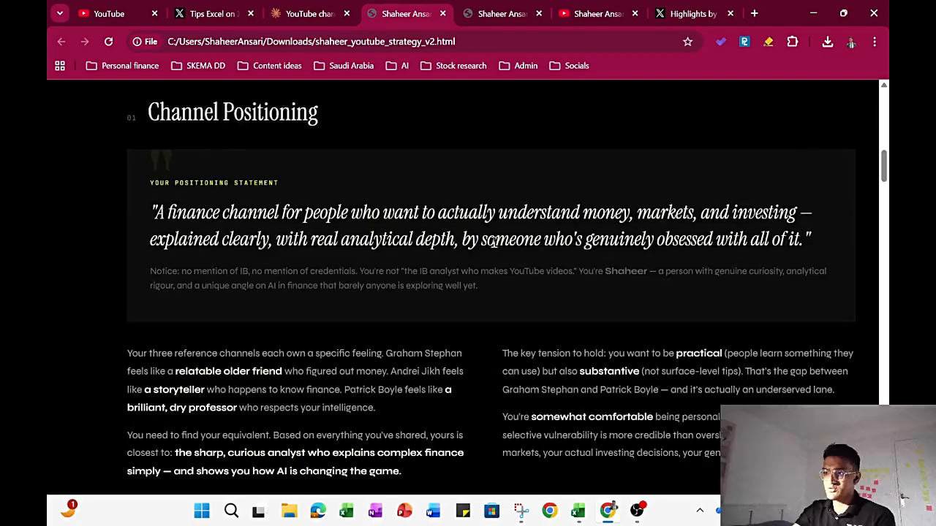
{"action": "left_click_drag", "start_coordinate": [524, 248], "coordinate": [754, 247]}
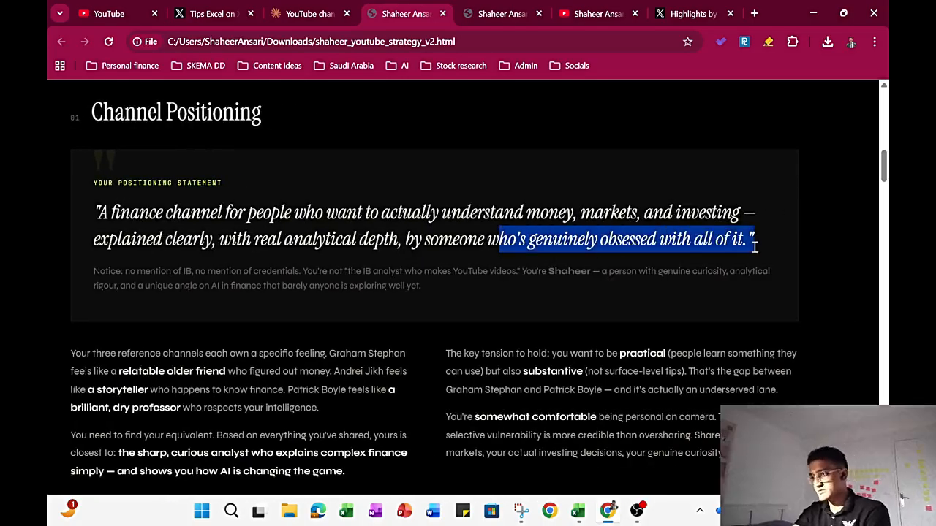
{"action": "left_click", "coordinate": [754, 247]}
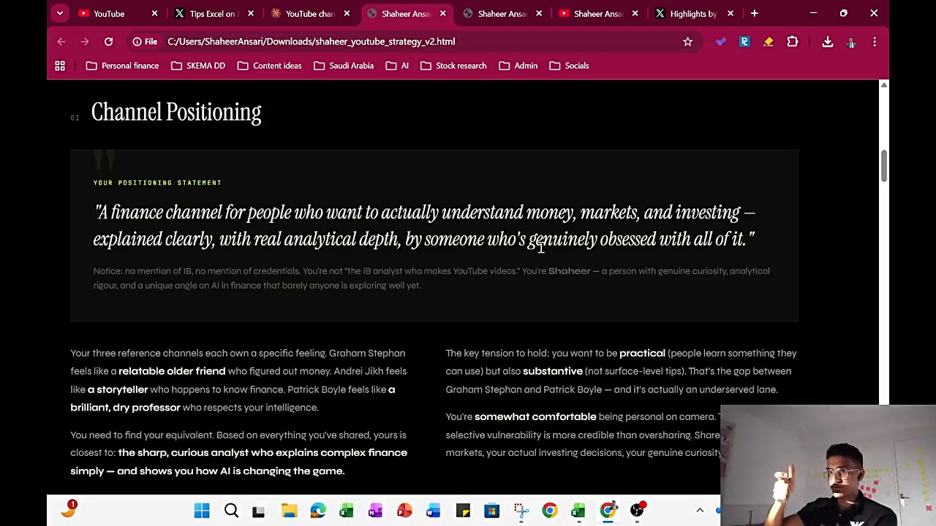
Step: Examine the "Who You're For" audience figures, highlighting the target age range and the time to clarity on audience
{"action": "scroll", "coordinate": [541, 247], "scroll_direction": "down", "scroll_amount": 5}
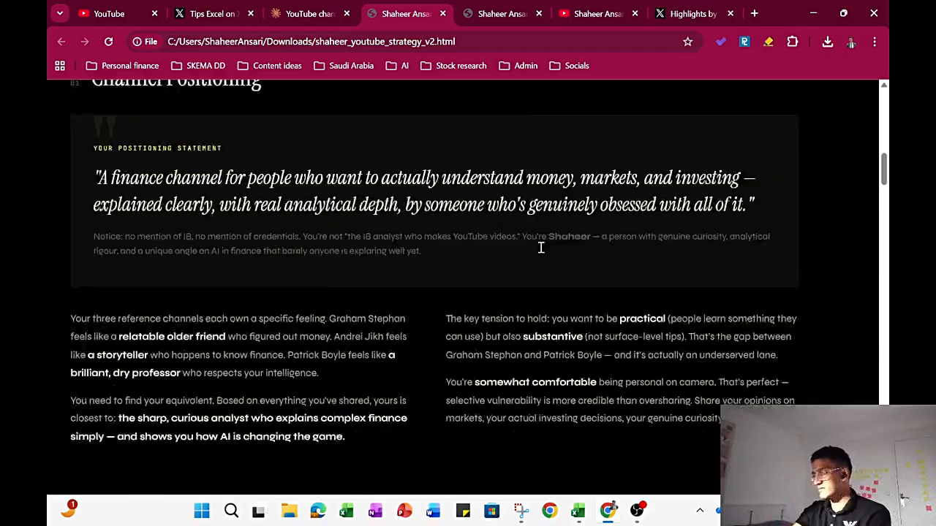
{"action": "scroll", "coordinate": [307, 270], "scroll_direction": "down", "scroll_amount": 3}
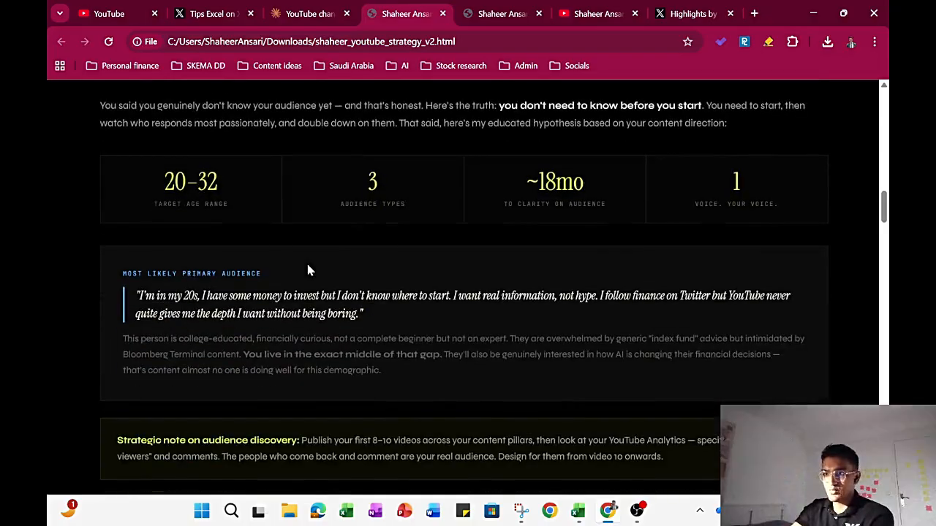
{"action": "scroll", "coordinate": [274, 325], "scroll_direction": "up", "scroll_amount": 1}
{"action": "left_click_drag", "start_coordinate": [159, 231], "coordinate": [238, 245]}
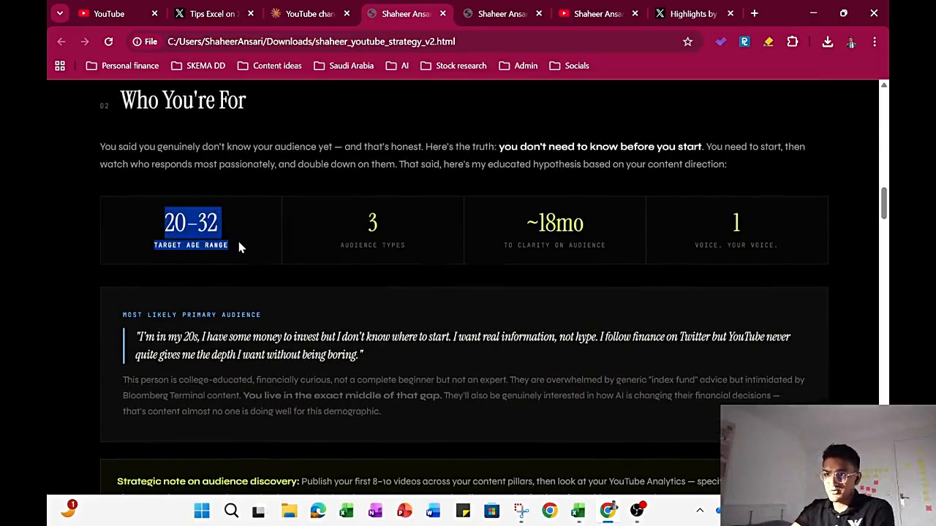
{"action": "left_click", "coordinate": [238, 247]}
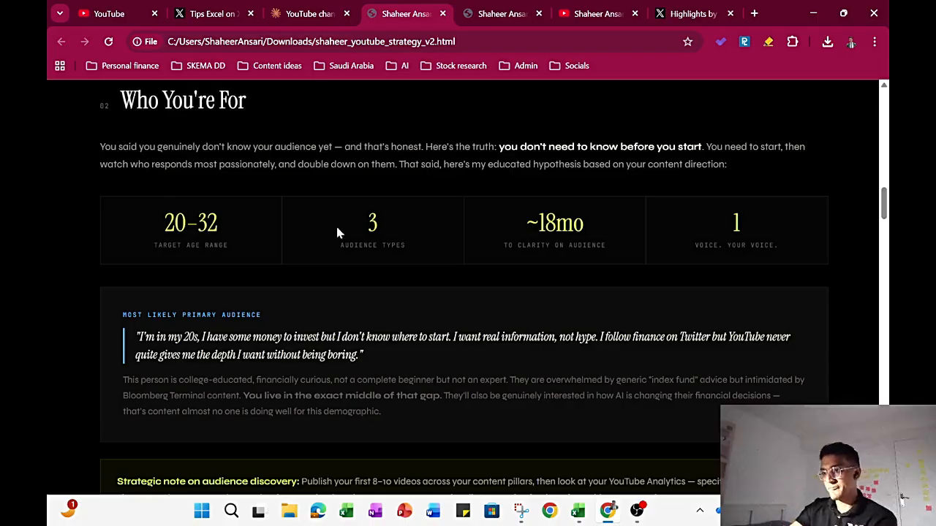
{"action": "scroll", "coordinate": [358, 239], "scroll_direction": "up", "scroll_amount": 15}
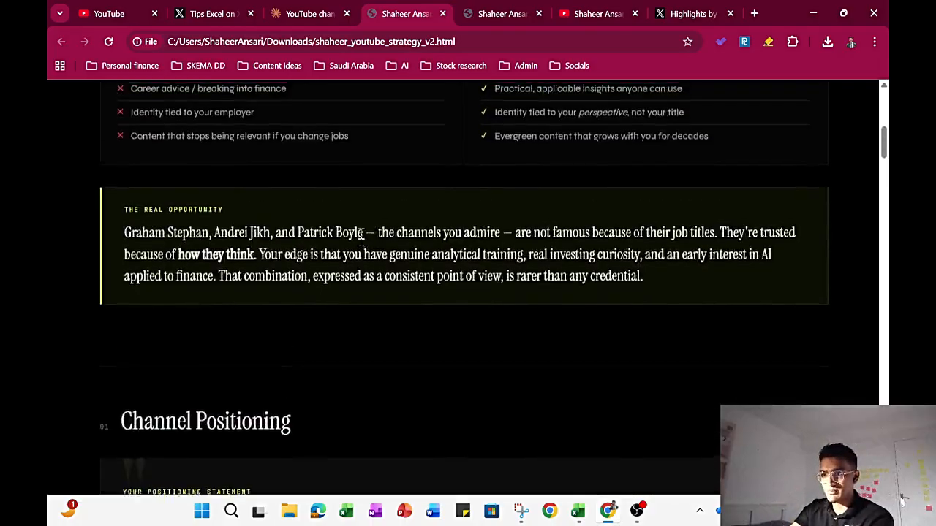
{"action": "scroll", "coordinate": [360, 239], "scroll_direction": "down", "scroll_amount": 15}
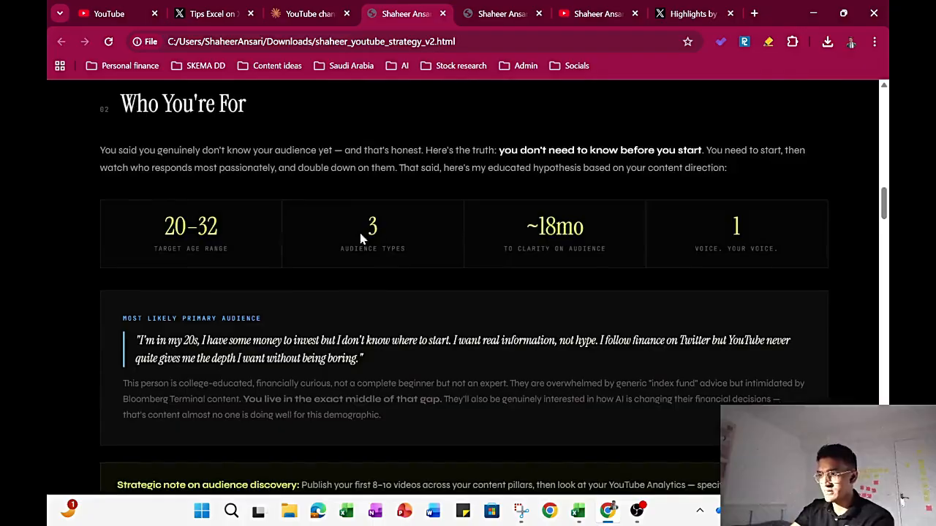
{"action": "left_click_drag", "start_coordinate": [487, 250], "coordinate": [604, 259]}
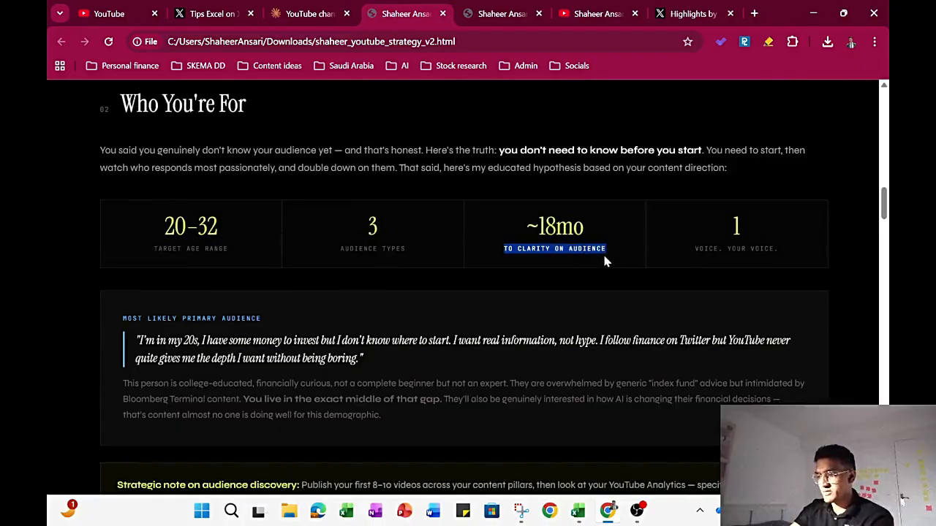
{"action": "left_click", "coordinate": [603, 261]}
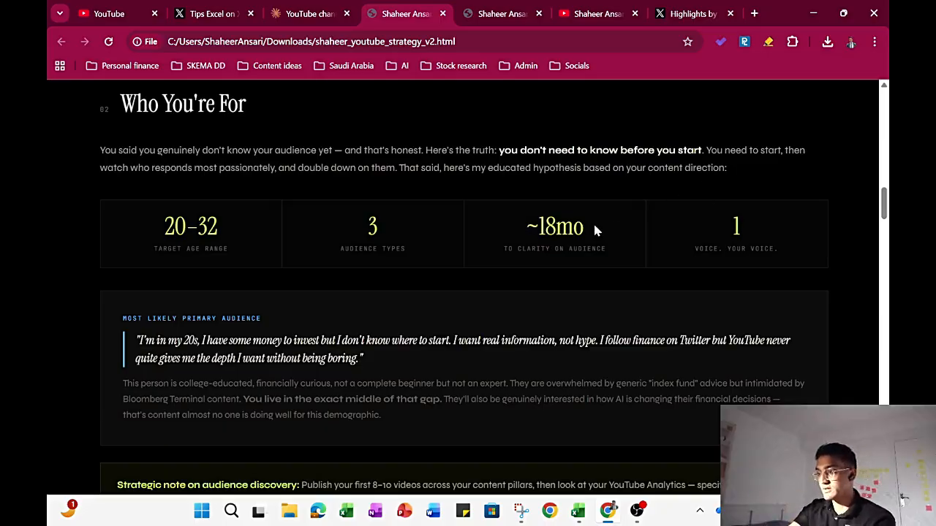
Step: Read the "Most Likely Primary Audience" persona, highlighting its quote and the sentence on interest in AI and financial decisions
{"action": "scroll", "coordinate": [236, 311], "scroll_direction": "down", "scroll_amount": 1}
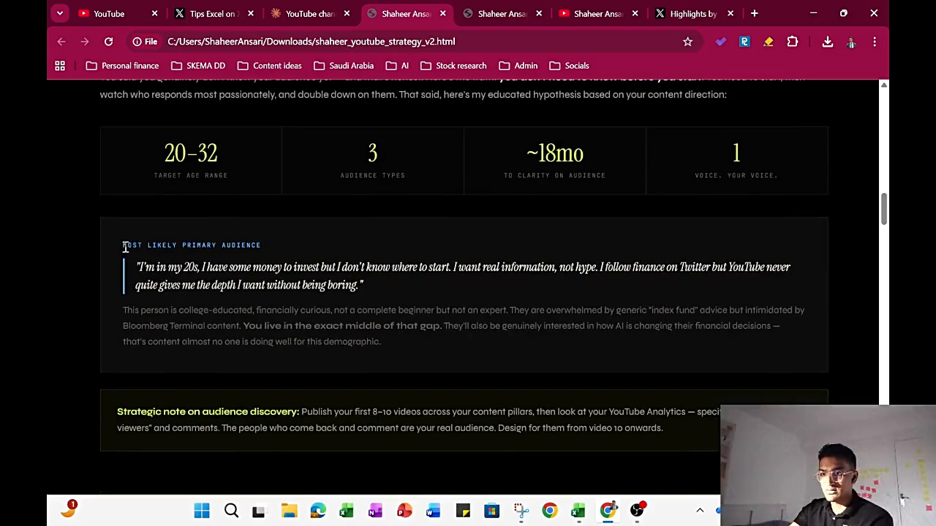
{"action": "left_click_drag", "start_coordinate": [126, 247], "coordinate": [265, 267]}
{"action": "left_click", "coordinate": [265, 268]}
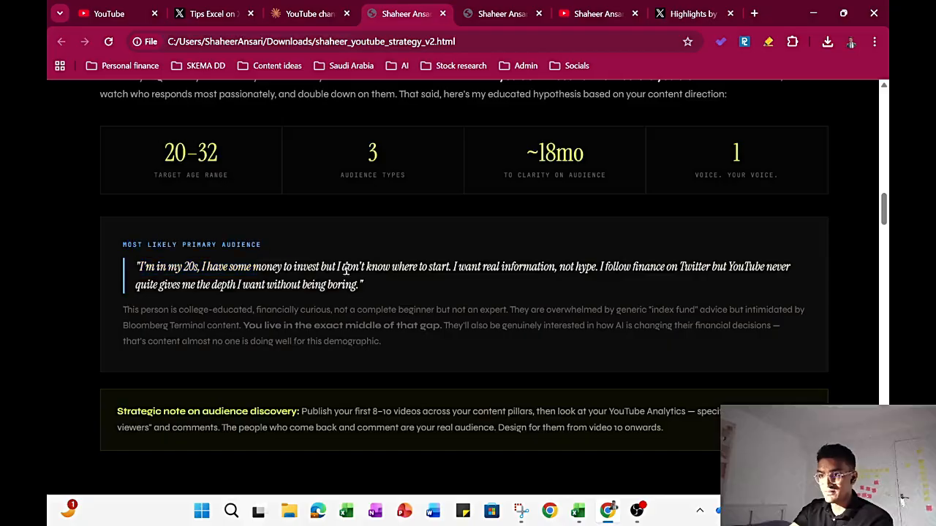
{"action": "triple_click", "coordinate": [472, 274]}
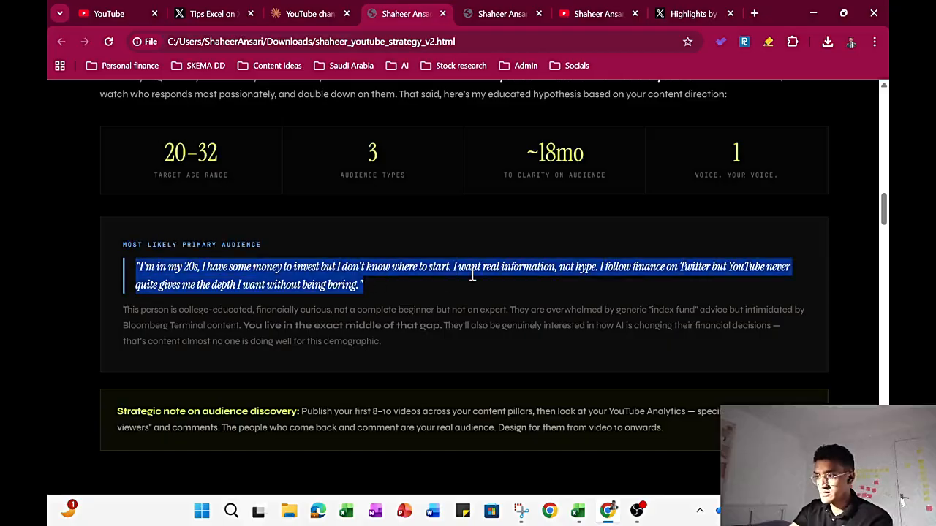
{"action": "scroll", "coordinate": [422, 322], "scroll_direction": "down", "scroll_amount": 1}
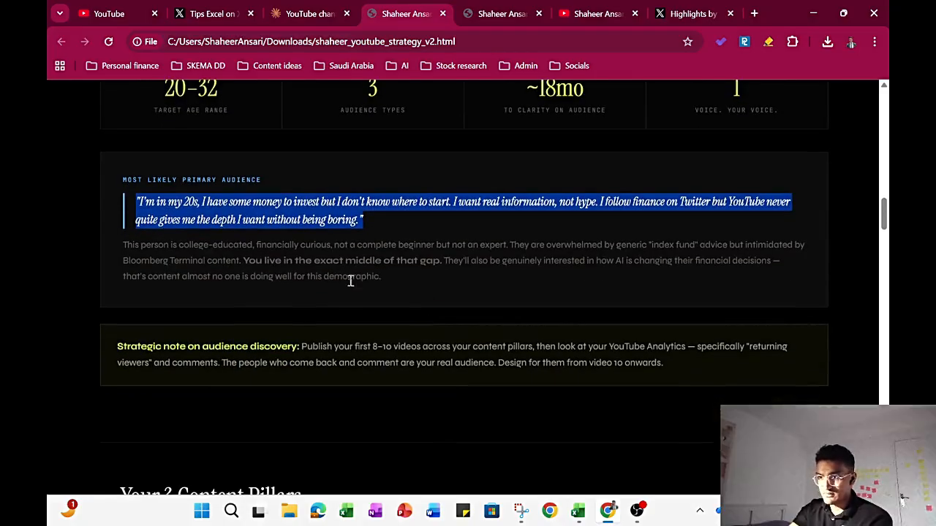
{"action": "left_click", "coordinate": [513, 266]}
{"action": "left_click_drag", "start_coordinate": [513, 267], "coordinate": [395, 280]}
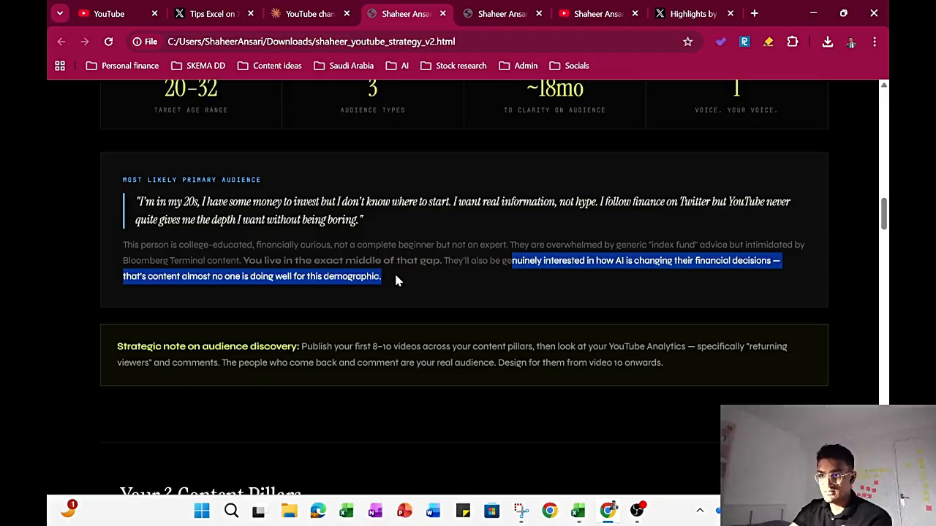
{"action": "left_click", "coordinate": [395, 280]}
Step: Read the "Strategic note on audience discovery" about the first 8–10 videos, highlighting its text
{"action": "scroll", "coordinate": [395, 280], "scroll_direction": "down", "scroll_amount": 2}
{"action": "scroll", "coordinate": [396, 280], "scroll_direction": "right", "scroll_amount": 2}
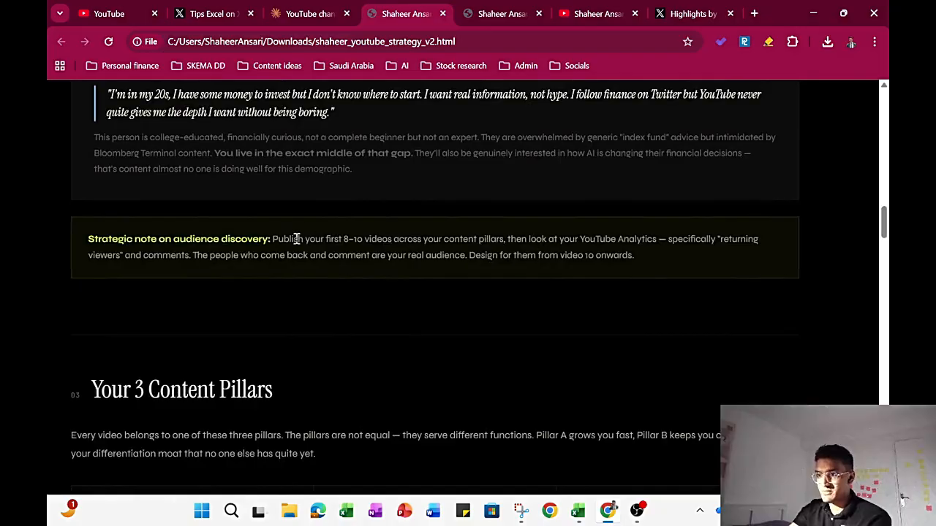
{"action": "left_click_drag", "start_coordinate": [294, 240], "coordinate": [614, 274]}
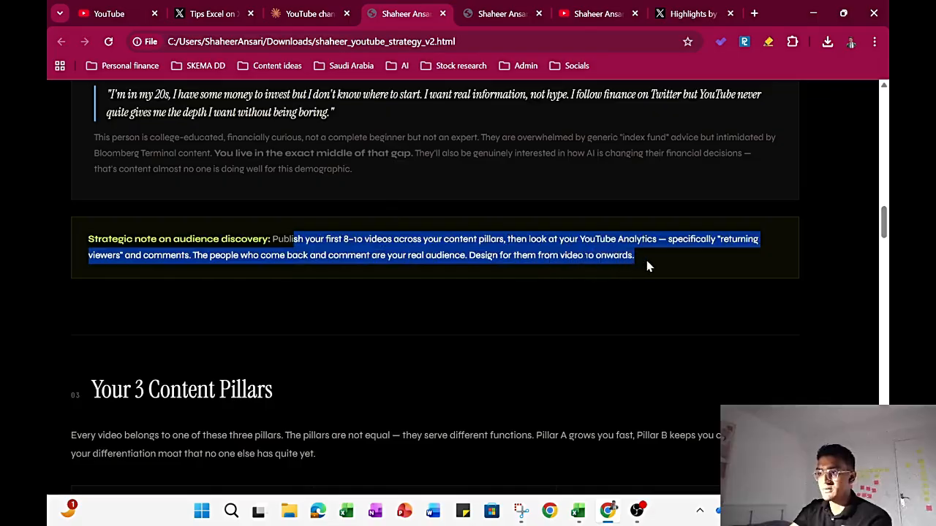
Step: Read the "Your 3 Content Pillars" section, comparing the video ideas under Personal Finance, Equity Research and AI in Finance
{"action": "left_click", "coordinate": [647, 263]}
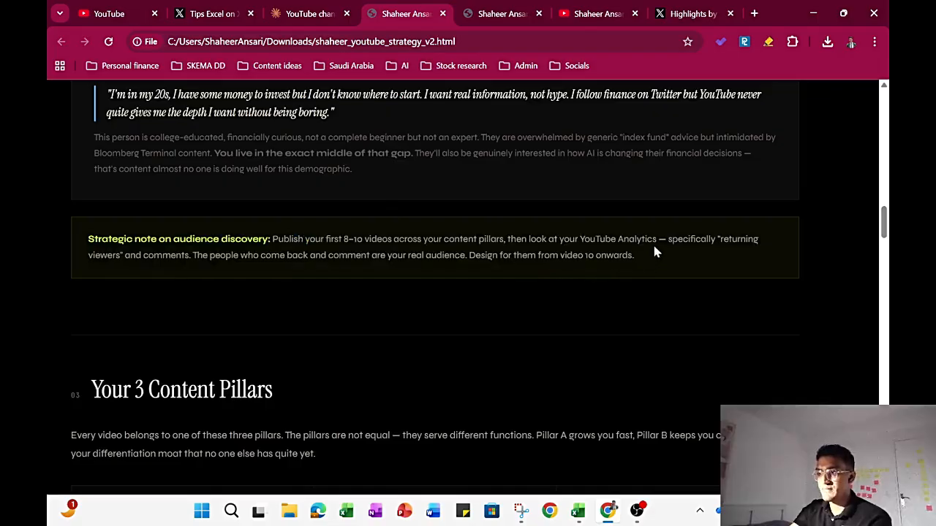
{"action": "scroll", "coordinate": [661, 234], "scroll_direction": "down", "scroll_amount": 4}
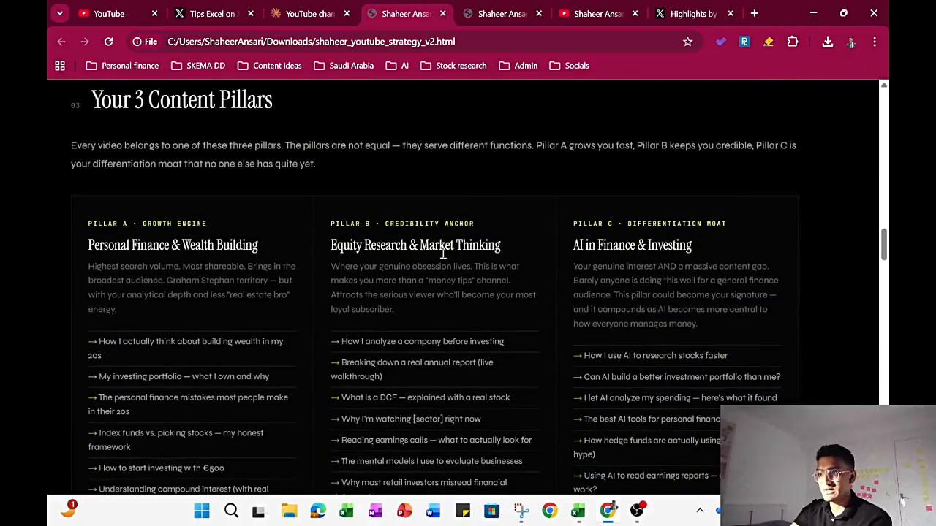
{"action": "double_click", "coordinate": [652, 246]}
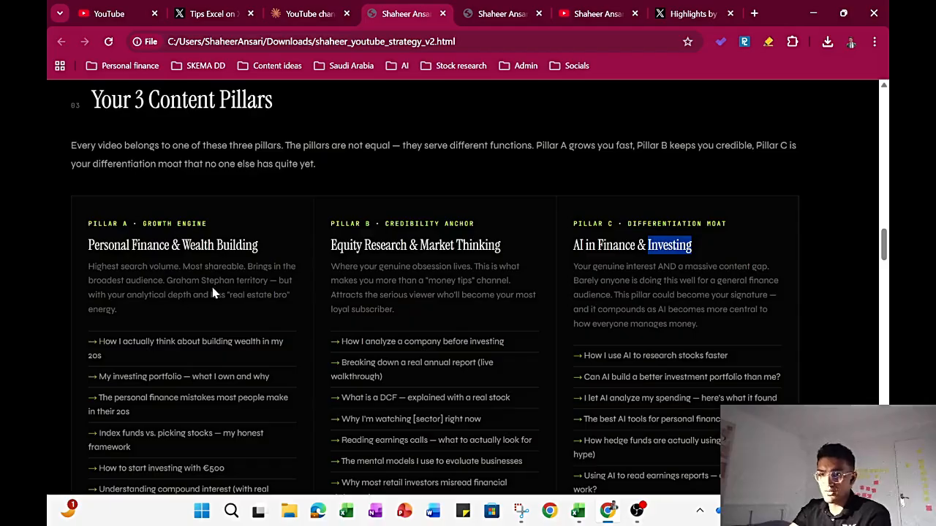
{"action": "scroll", "coordinate": [212, 293], "scroll_direction": "down", "scroll_amount": 2}
{"action": "scroll", "coordinate": [213, 292], "scroll_direction": "right", "scroll_amount": 1}
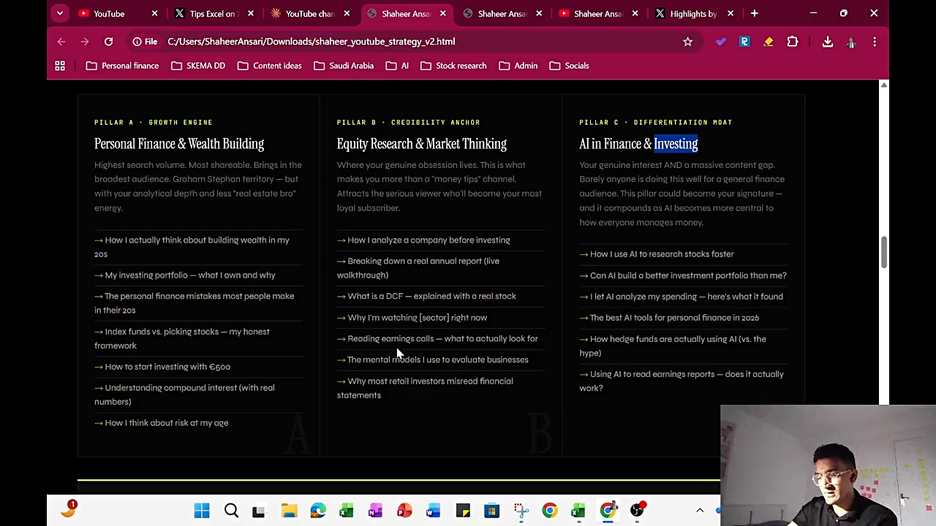
{"action": "scroll", "coordinate": [397, 353], "scroll_direction": "down", "scroll_amount": 2}
{"action": "scroll", "coordinate": [397, 353], "scroll_direction": "up", "scroll_amount": 2}
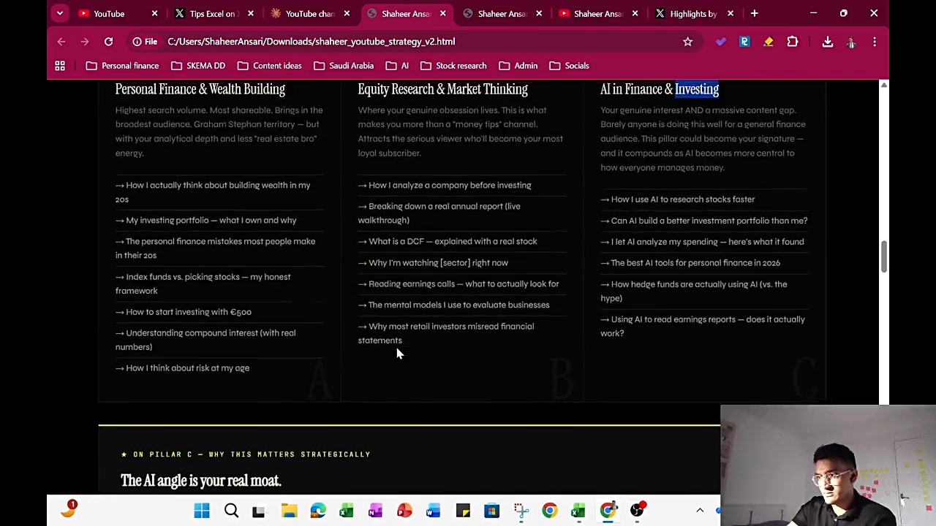
{"action": "scroll", "coordinate": [397, 353], "scroll_direction": "up", "scroll_amount": 2}
{"action": "scroll", "coordinate": [397, 351], "scroll_direction": "down", "scroll_amount": 1}
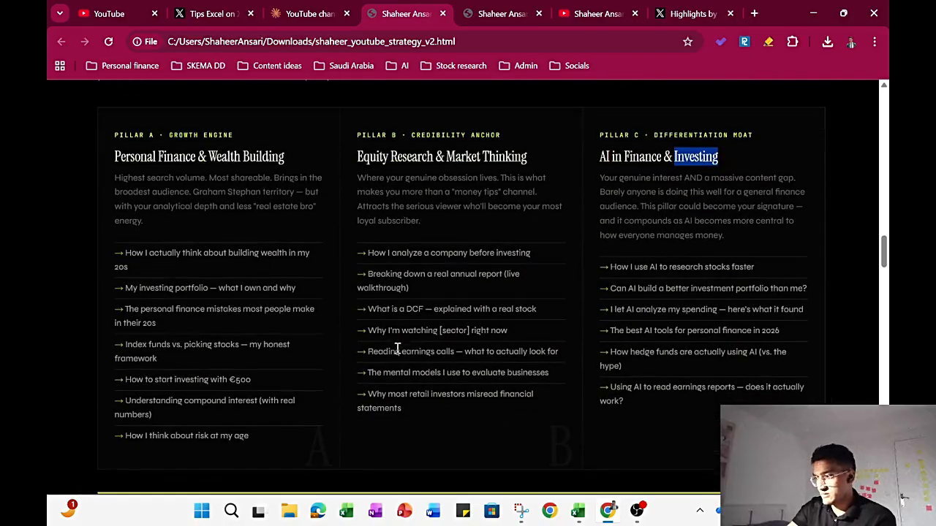
Step: Highlight the Pillar C video ideas on AI spending analysis, researching stocks faster with AI, and hedge funds using AI
{"action": "triple_click", "coordinate": [658, 308]}
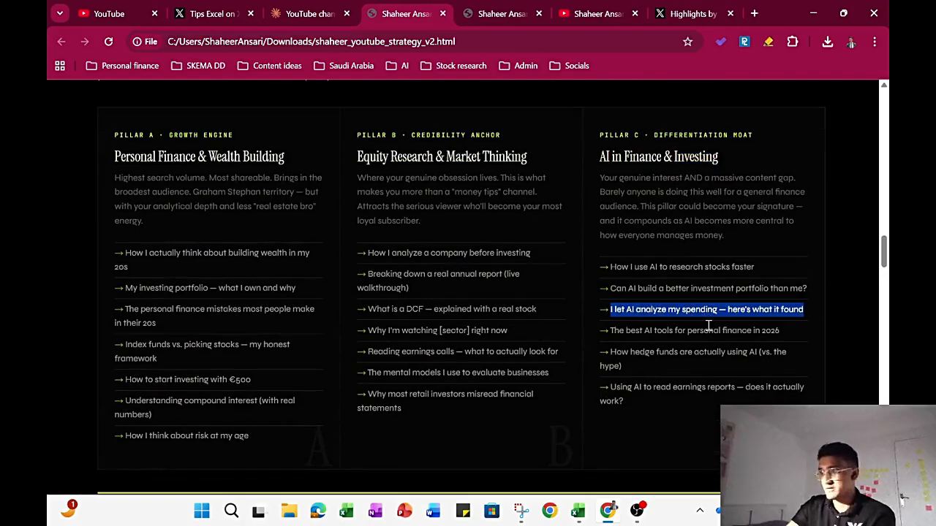
{"action": "left_click", "coordinate": [690, 269]}
{"action": "triple_click", "coordinate": [690, 269]}
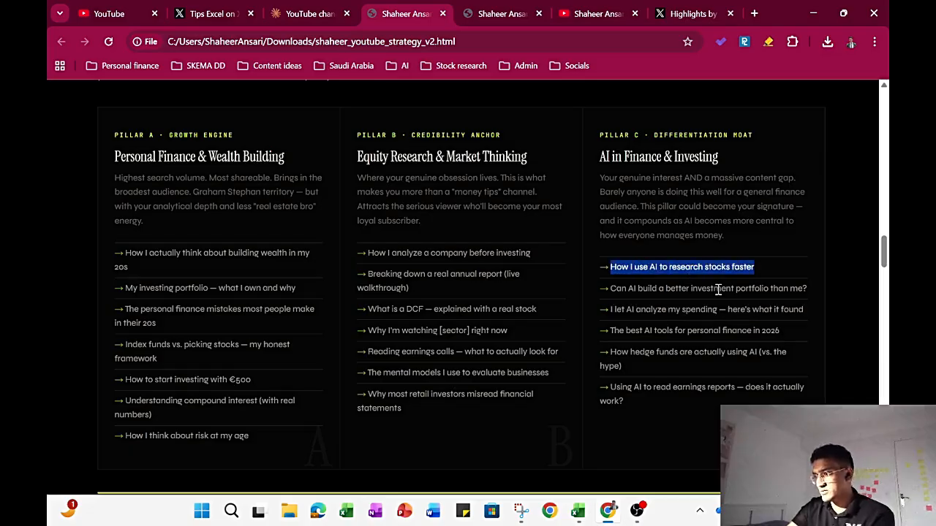
{"action": "left_click", "coordinate": [678, 357]}
{"action": "triple_click", "coordinate": [677, 357]}
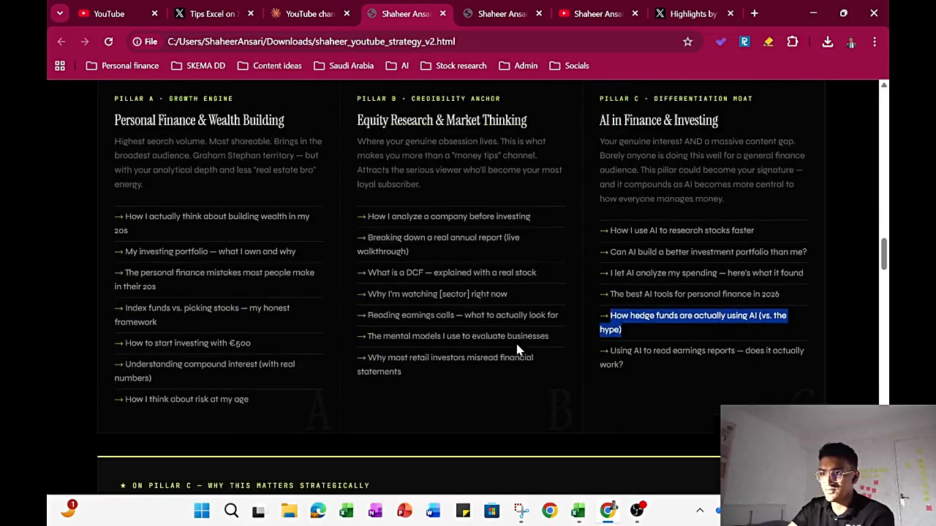
{"action": "scroll", "coordinate": [516, 351], "scroll_direction": "up", "scroll_amount": 2}
{"action": "scroll", "coordinate": [516, 351], "scroll_direction": "down", "scroll_amount": 1}
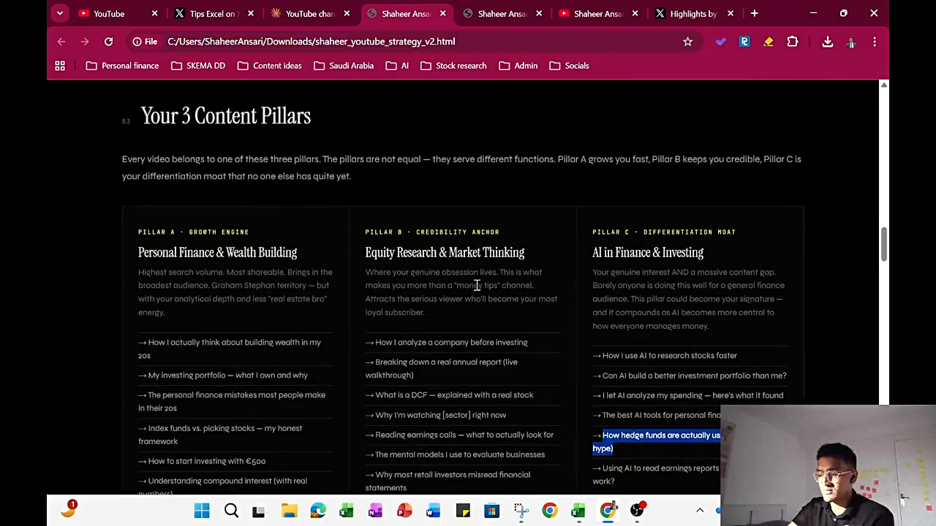
Step: Read the note on the AI angle and the start of "Your First 12 Videos", highlighting the titles of videos 01 and 02
{"action": "scroll", "coordinate": [476, 285], "scroll_direction": "down", "scroll_amount": 6}
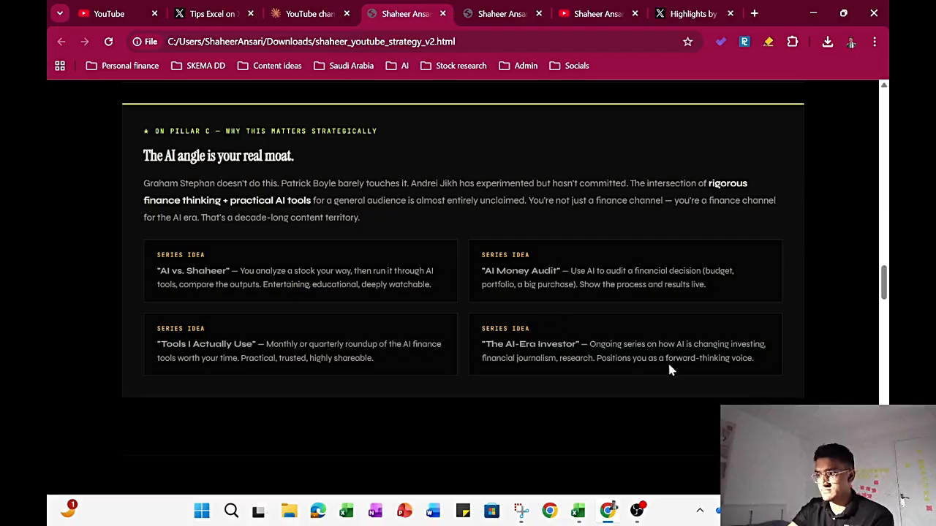
{"action": "scroll", "coordinate": [357, 359], "scroll_direction": "down", "scroll_amount": 6}
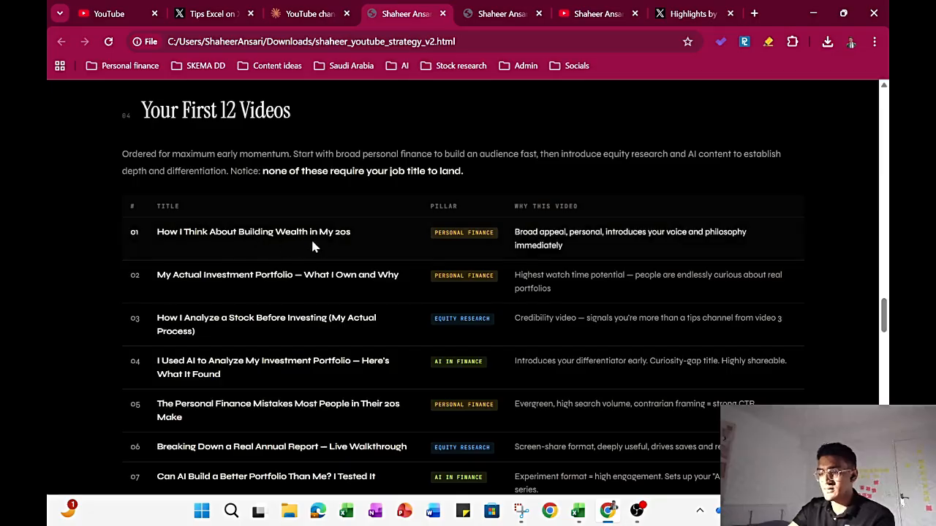
{"action": "triple_click", "coordinate": [276, 231]}
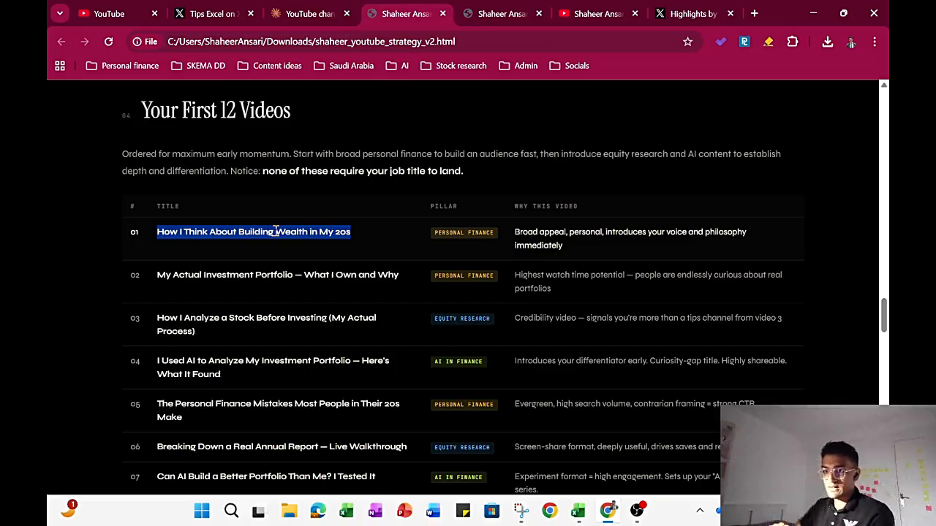
{"action": "triple_click", "coordinate": [310, 275]}
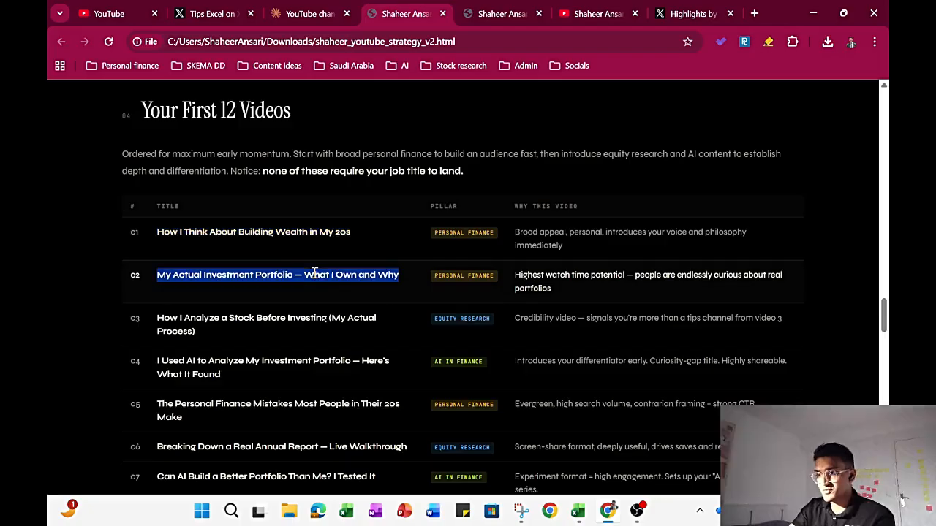
{"action": "left_click", "coordinate": [340, 290]}
{"action": "scroll", "coordinate": [308, 319], "scroll_direction": "down", "scroll_amount": 2}
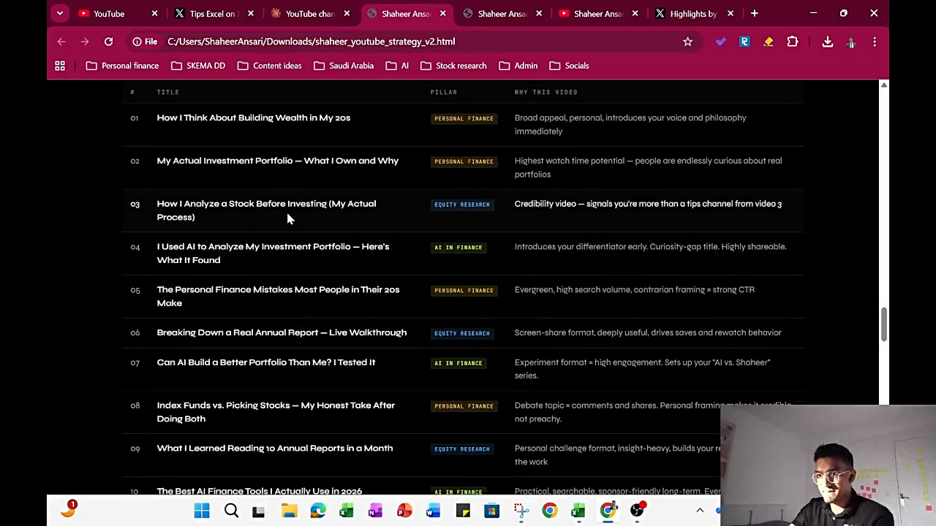
{"action": "scroll", "coordinate": [292, 205], "scroll_direction": "down", "scroll_amount": 2}
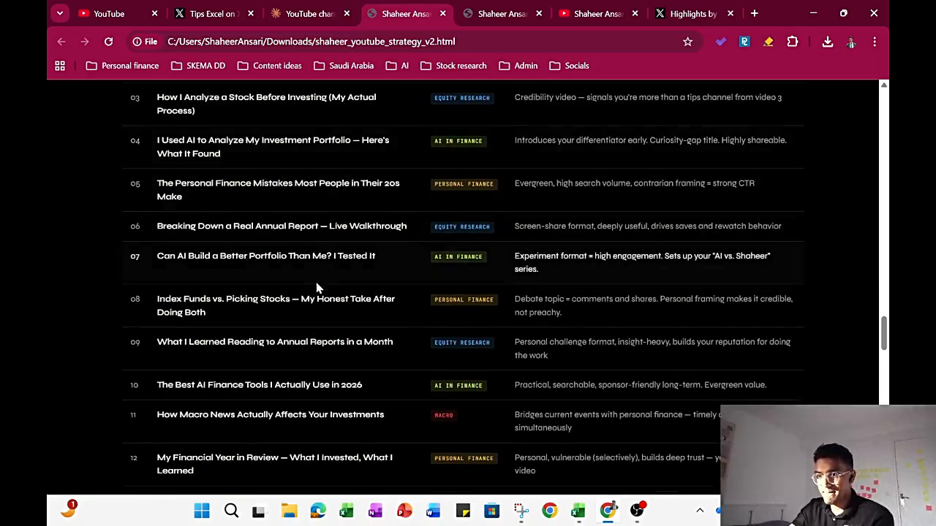
Step: Read the rest of the first 12 videos table, highlighting the titles on reading 10 annual reports and the best AI finance tools
{"action": "scroll", "coordinate": [317, 286], "scroll_direction": "down", "scroll_amount": 6}
{"action": "scroll", "coordinate": [317, 281], "scroll_direction": "up", "scroll_amount": 5}
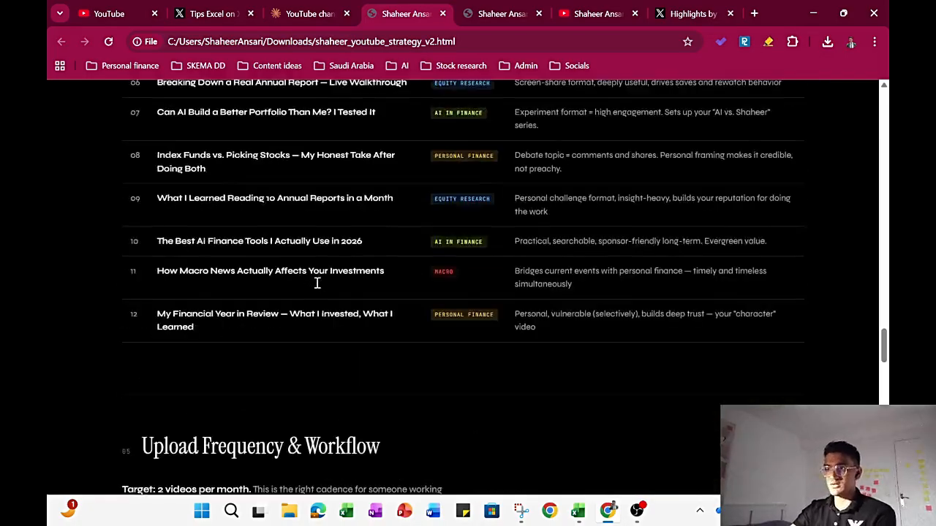
{"action": "scroll", "coordinate": [317, 284], "scroll_direction": "up", "scroll_amount": 1}
{"action": "double_click", "coordinate": [245, 223]}
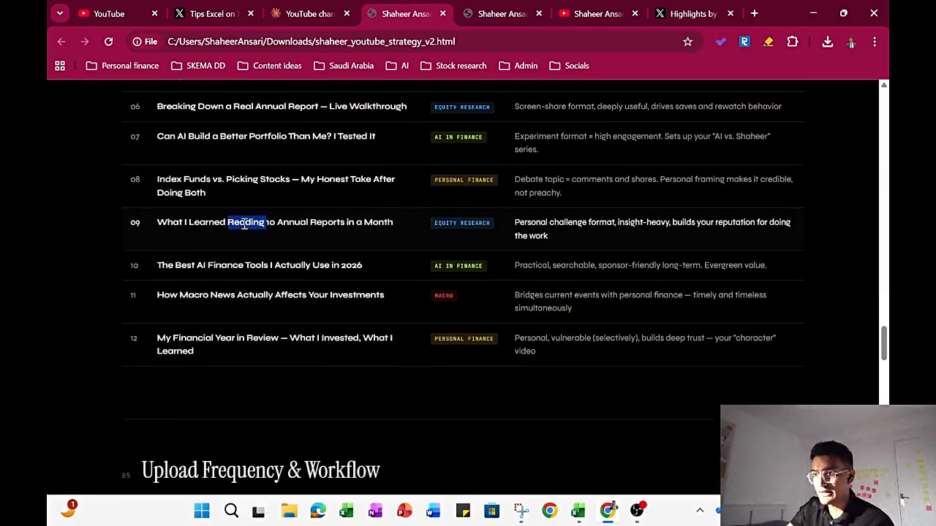
{"action": "triple_click", "coordinate": [244, 223]}
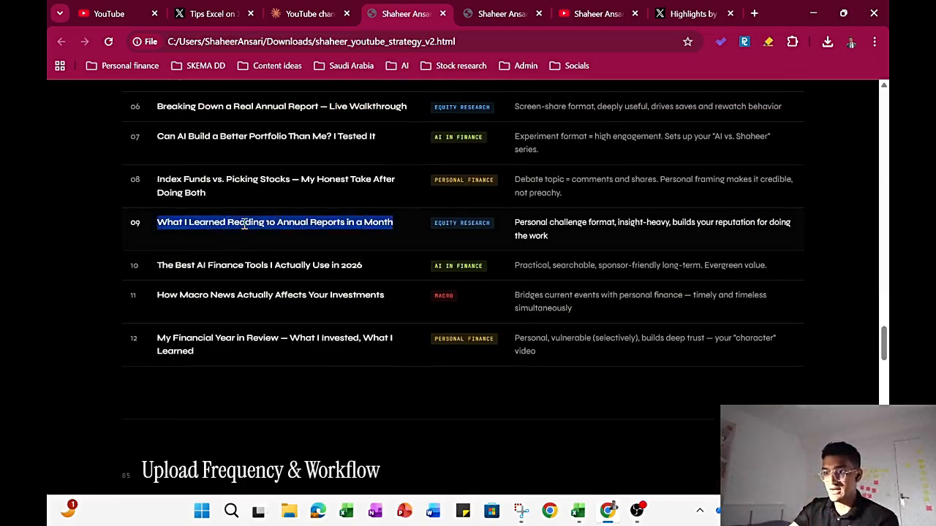
{"action": "triple_click", "coordinate": [244, 265]}
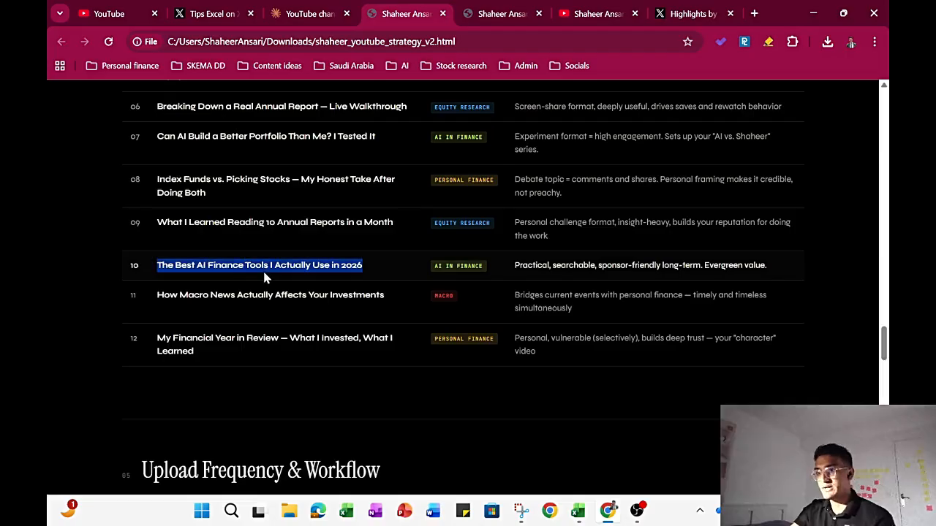
{"action": "triple_click", "coordinate": [241, 295]}
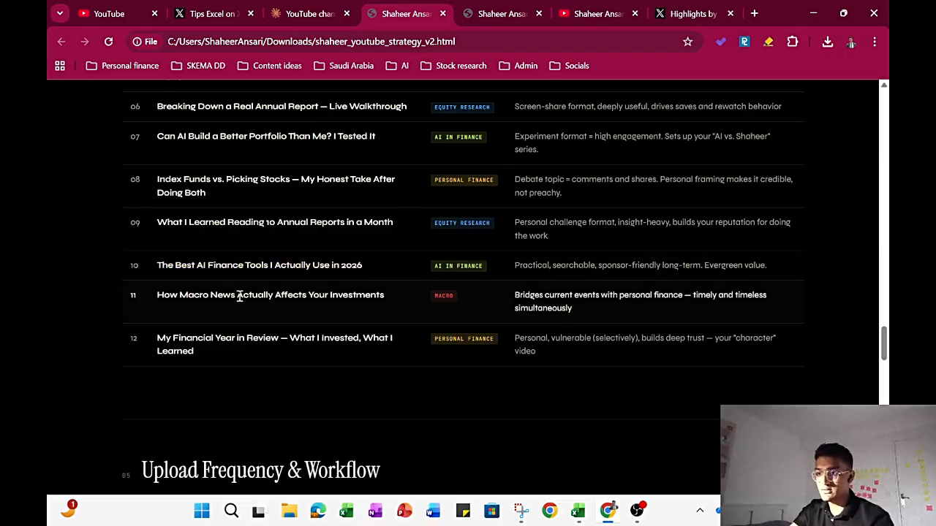
Step: Read the "Upload Frequency & Workflow" text, highlighting the passages on motivation not being a content strategy and the batch system
{"action": "scroll", "coordinate": [272, 286], "scroll_direction": "down", "scroll_amount": 4}
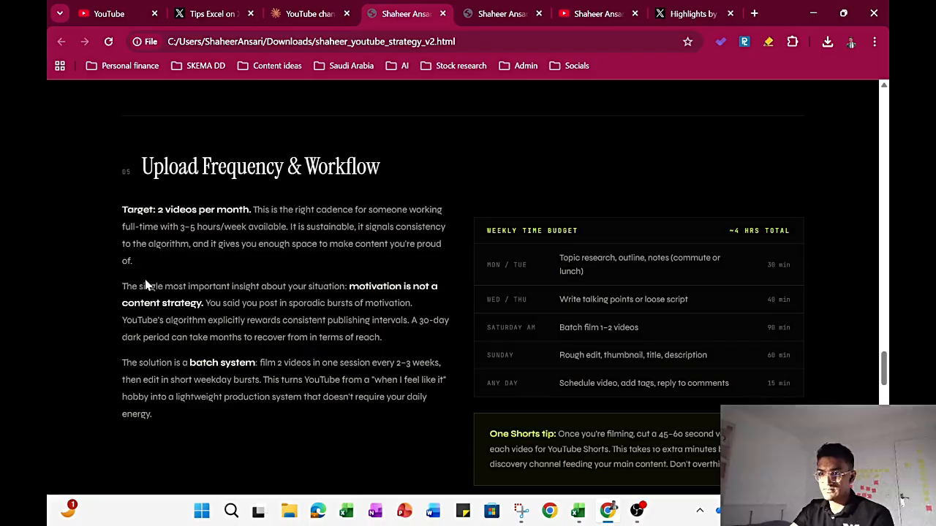
{"action": "left_click_drag", "start_coordinate": [144, 285], "coordinate": [391, 338]}
{"action": "left_click", "coordinate": [391, 337]}
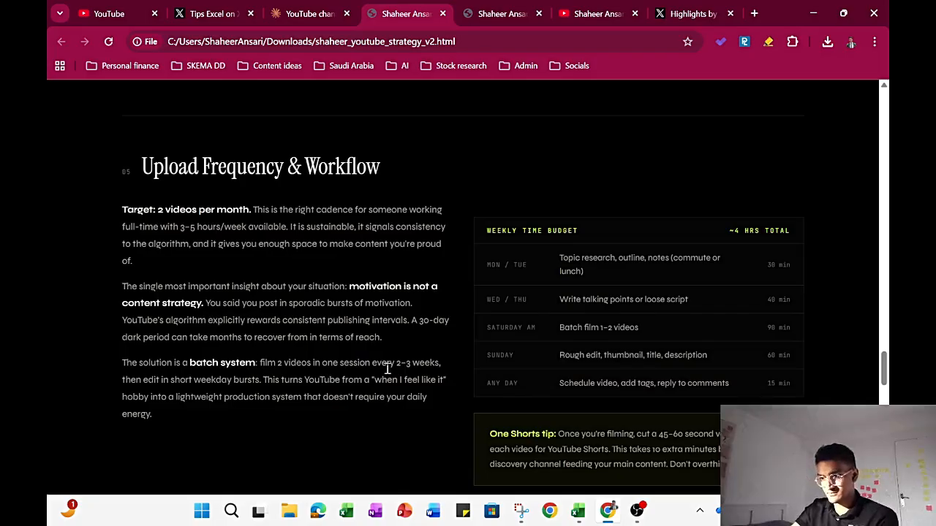
{"action": "left_click_drag", "start_coordinate": [168, 379], "coordinate": [324, 416]}
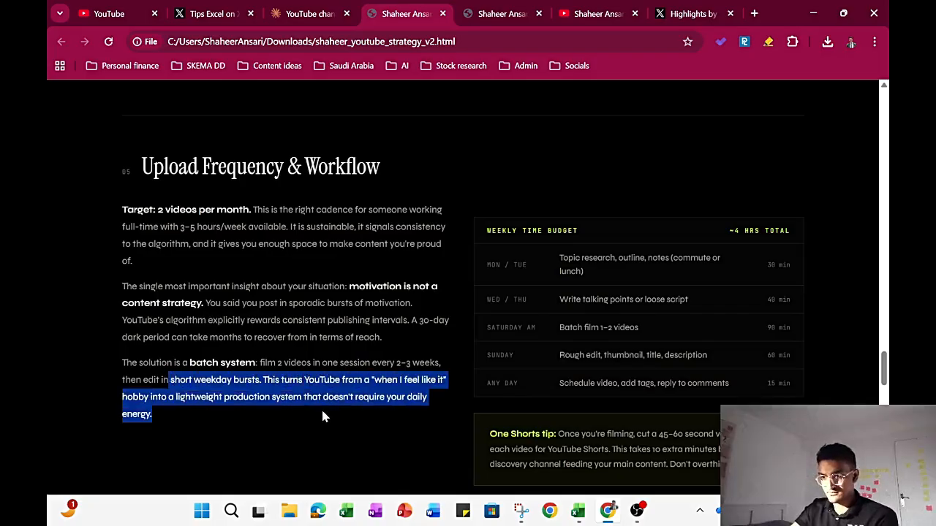
{"action": "left_click", "coordinate": [325, 416]}
Step: Review the Weekly Time Budget table and the "One Shorts tip" note, highlighting the tip's text
{"action": "scroll", "coordinate": [325, 417], "scroll_direction": "down", "scroll_amount": 2}
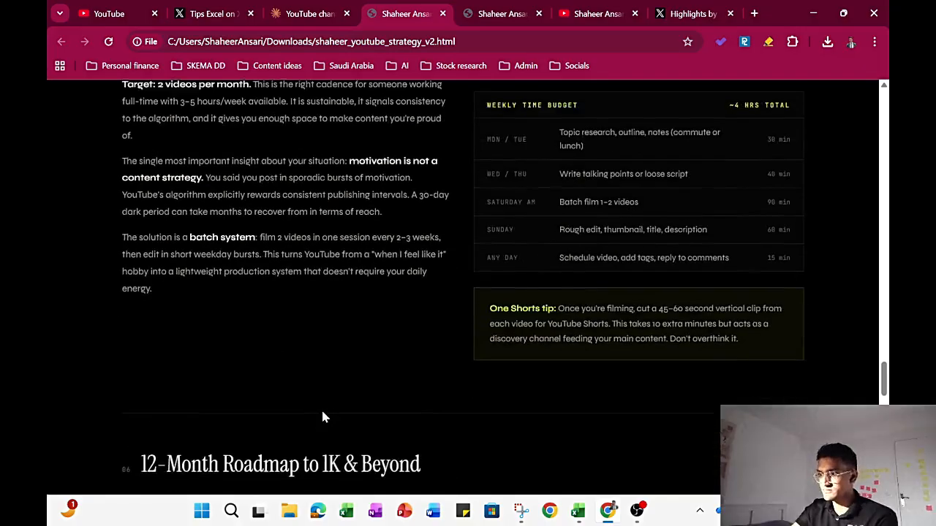
{"action": "scroll", "coordinate": [324, 416], "scroll_direction": "up", "scroll_amount": 1}
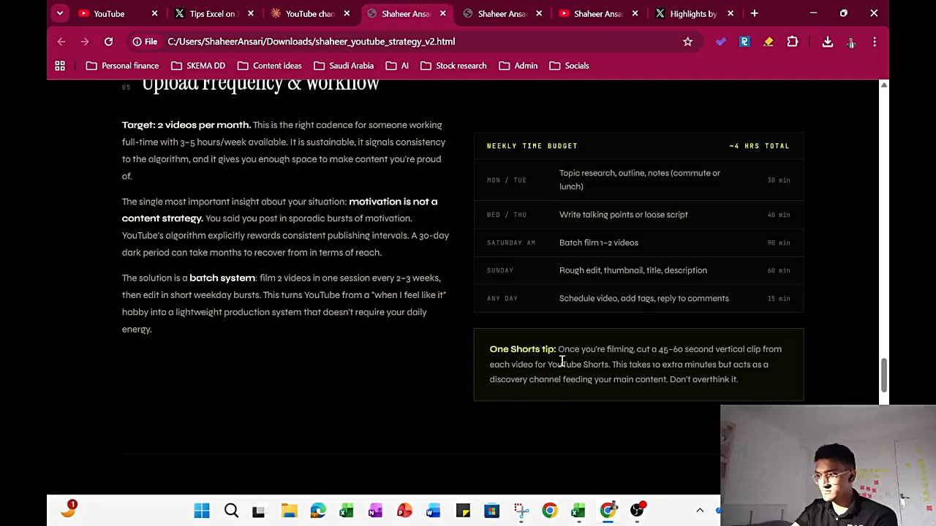
{"action": "left_click_drag", "start_coordinate": [561, 363], "coordinate": [756, 379]}
{"action": "left_click", "coordinate": [755, 378]}
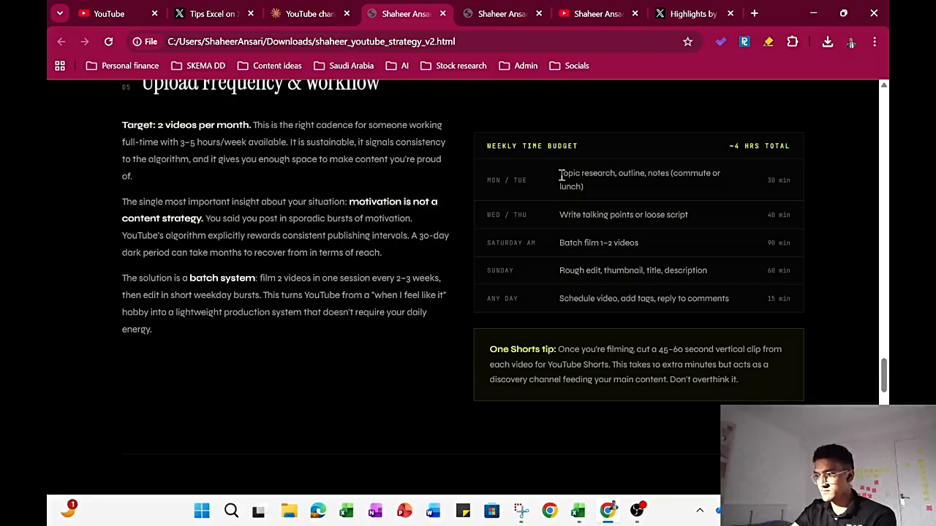
Step: Review the phases of the "12-Month Roadmap to 1K & Beyond" and their subscriber targets and action items
{"action": "scroll", "coordinate": [436, 291], "scroll_direction": "down", "scroll_amount": 7}
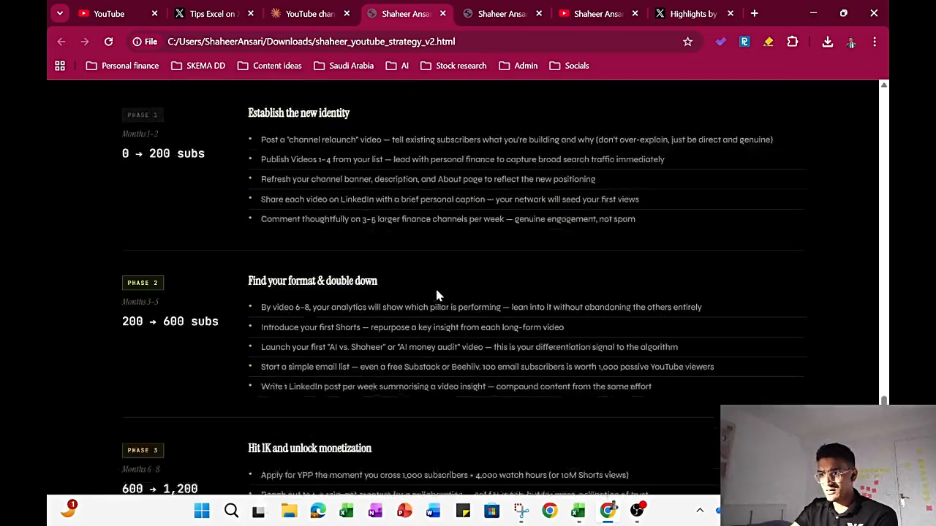
{"action": "scroll", "coordinate": [436, 295], "scroll_direction": "up", "scroll_amount": 3}
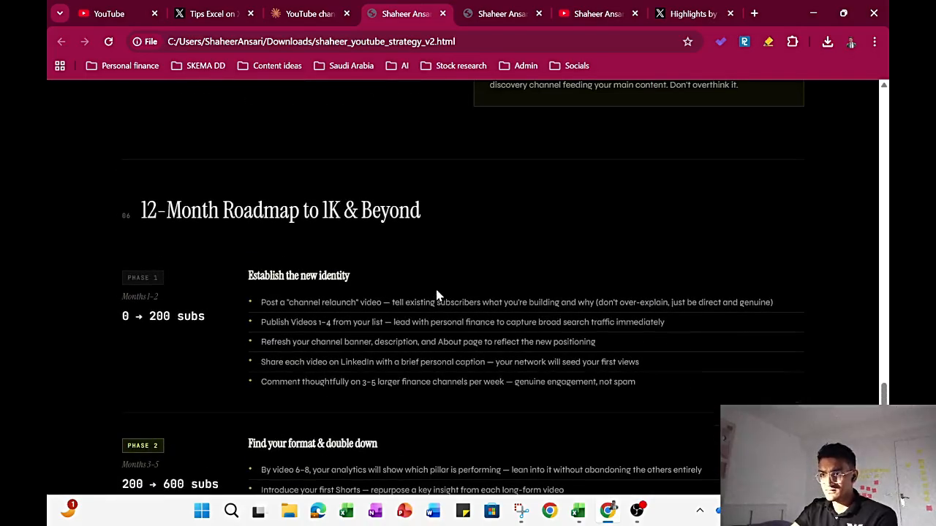
{"action": "scroll", "coordinate": [368, 238], "scroll_direction": "down", "scroll_amount": 3}
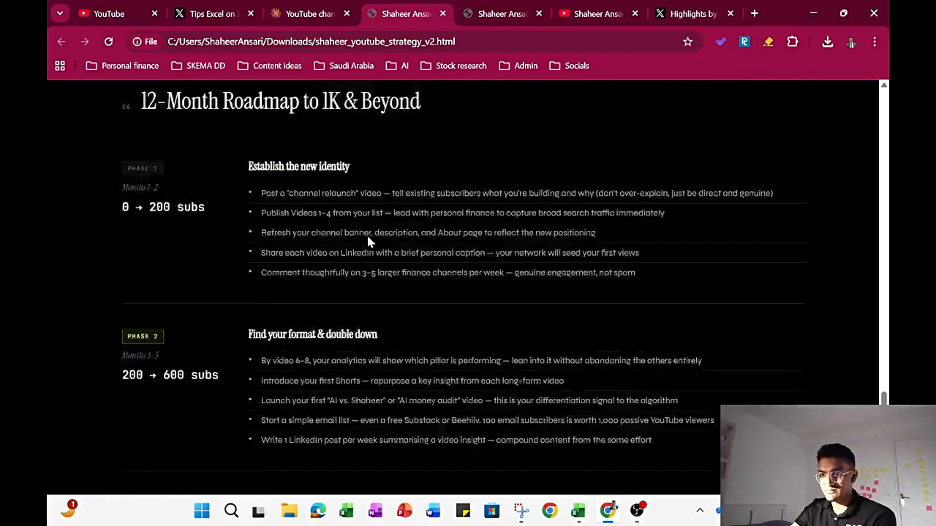
{"action": "scroll", "coordinate": [367, 238], "scroll_direction": "down", "scroll_amount": 4}
{"action": "scroll", "coordinate": [368, 238], "scroll_direction": "up", "scroll_amount": 5}
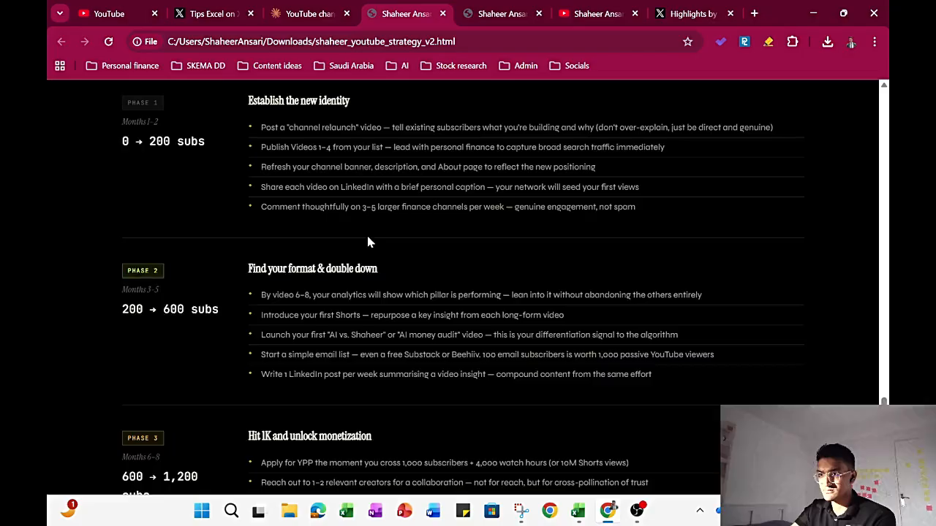
{"action": "scroll", "coordinate": [367, 242], "scroll_direction": "down", "scroll_amount": 5}
Step: Read the Honest Assessment under "The One Thing That Will Make or Break This", highlighting its paragraph
{"action": "scroll", "coordinate": [368, 242], "scroll_direction": "down", "scroll_amount": 3}
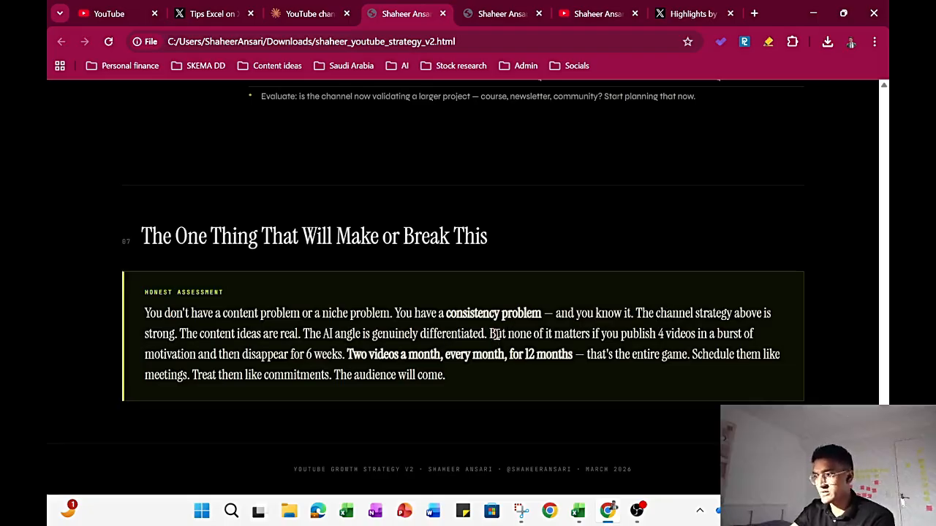
{"action": "left_click_drag", "start_coordinate": [498, 337], "coordinate": [684, 370]}
{"action": "left_click", "coordinate": [684, 370]}
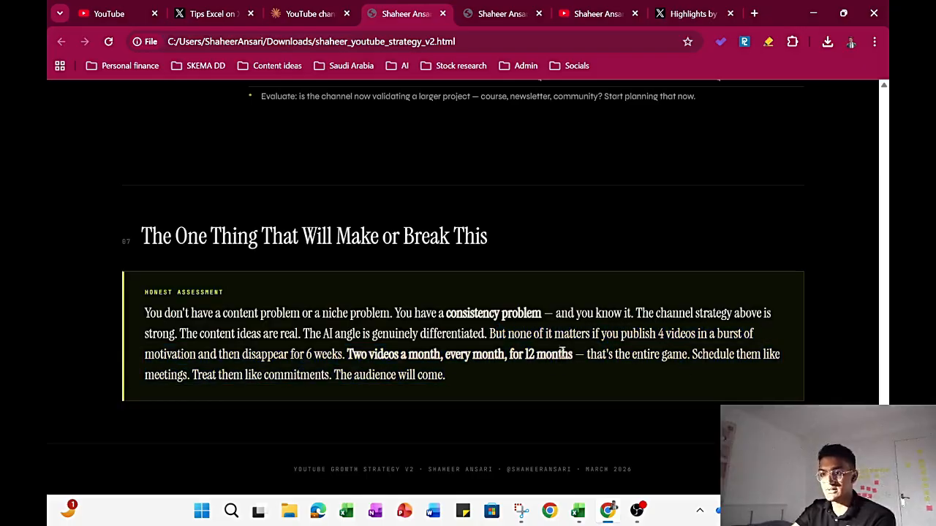
{"action": "triple_click", "coordinate": [347, 380]}
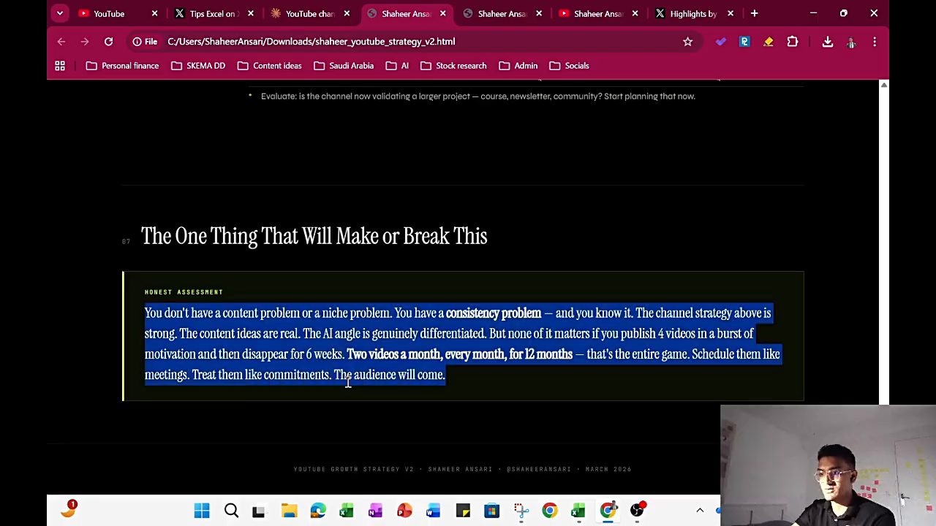
{"action": "left_click", "coordinate": [447, 333]}
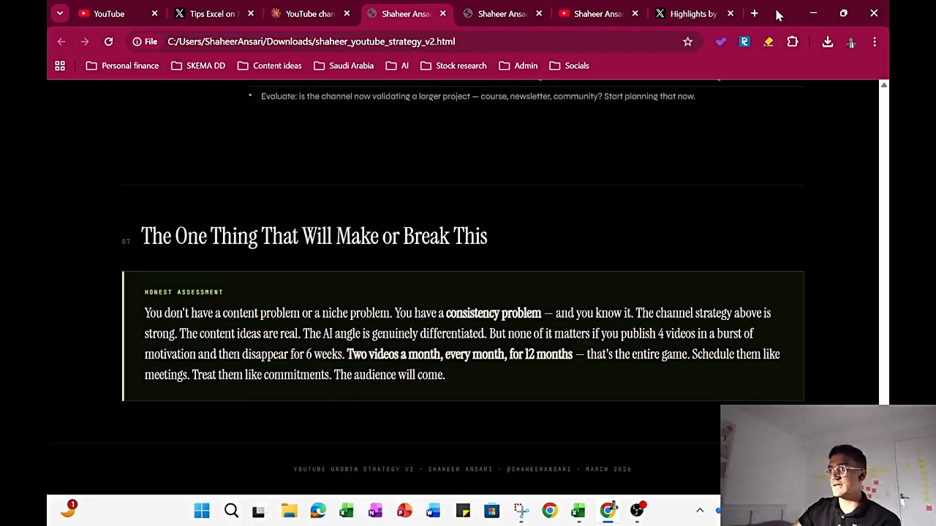
Step: Minimize the browser window and switch to OBS Studio
{"action": "left_click", "coordinate": [812, 13]}
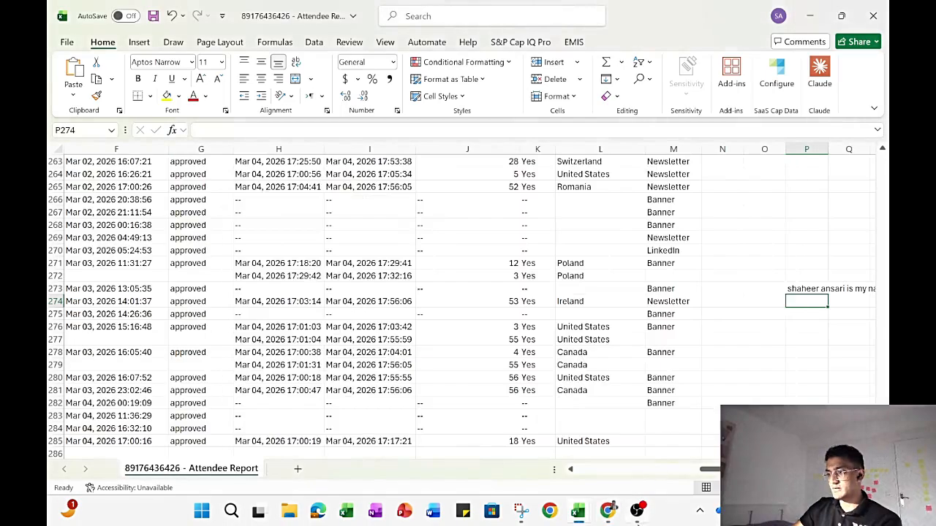
{"action": "left_click", "coordinate": [638, 518]}
{"action": "left_click", "coordinate": [112, 378]}
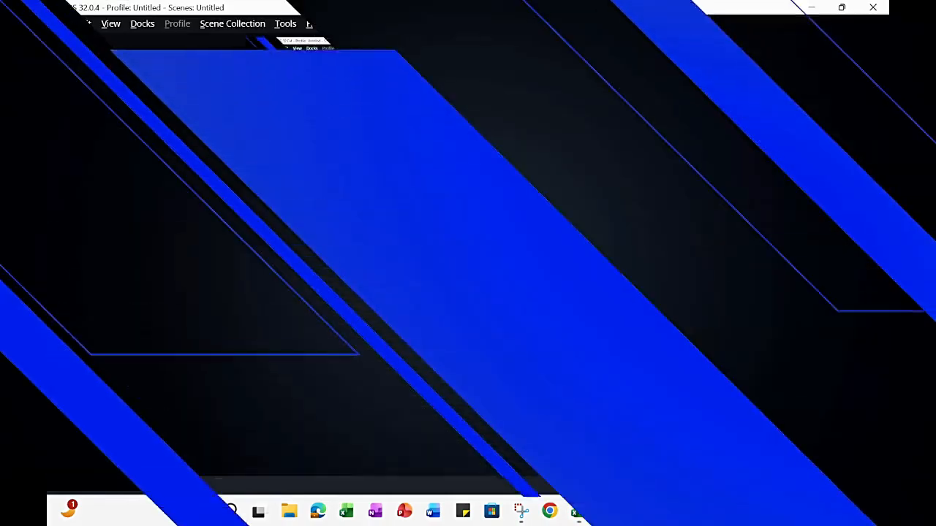